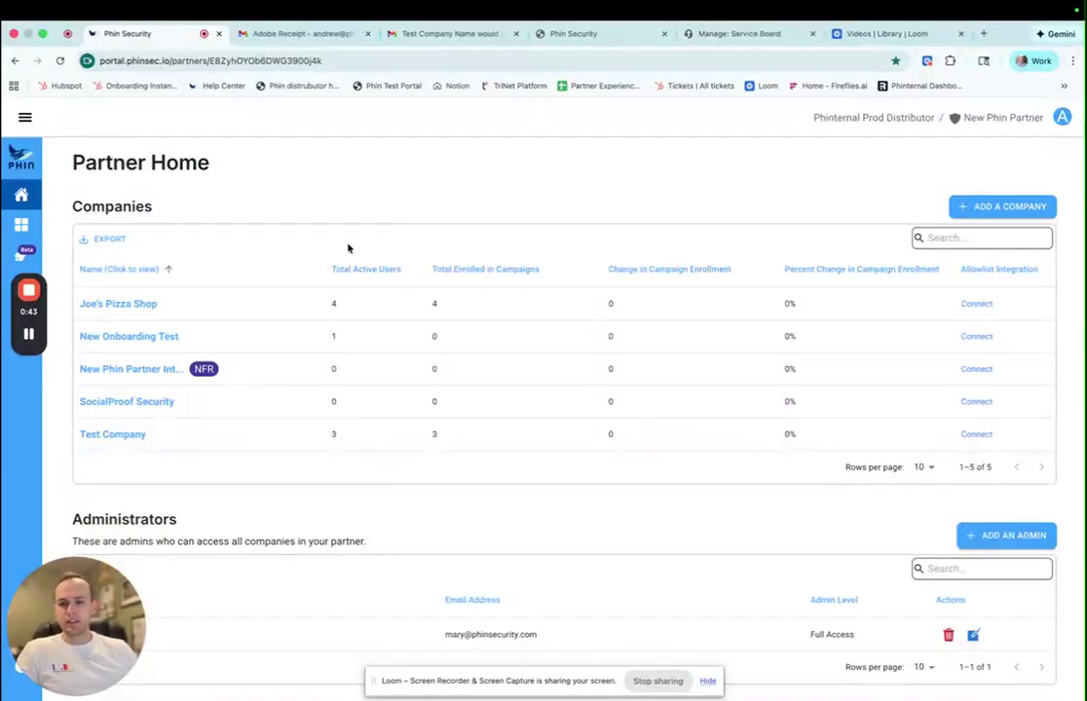
# - Expand the collapsed sidebar so section labels appear beside the five-company Partner Home list
pyautogui.scroll(-1, 315, 330)
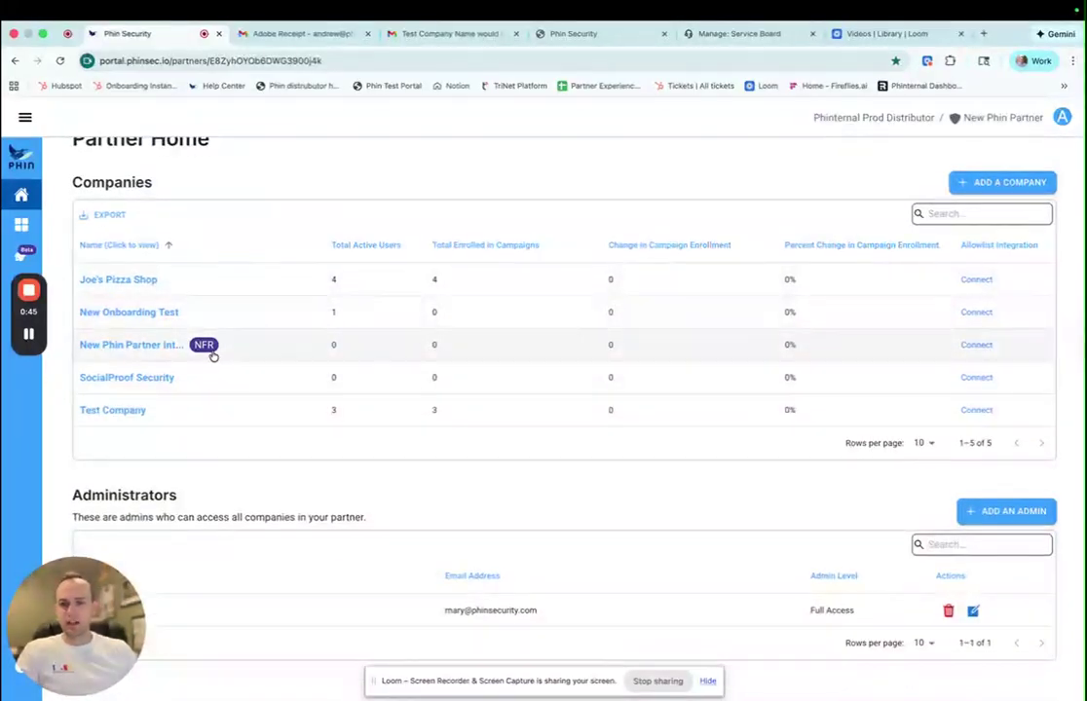
pyautogui.scroll(-1, 328, 599)
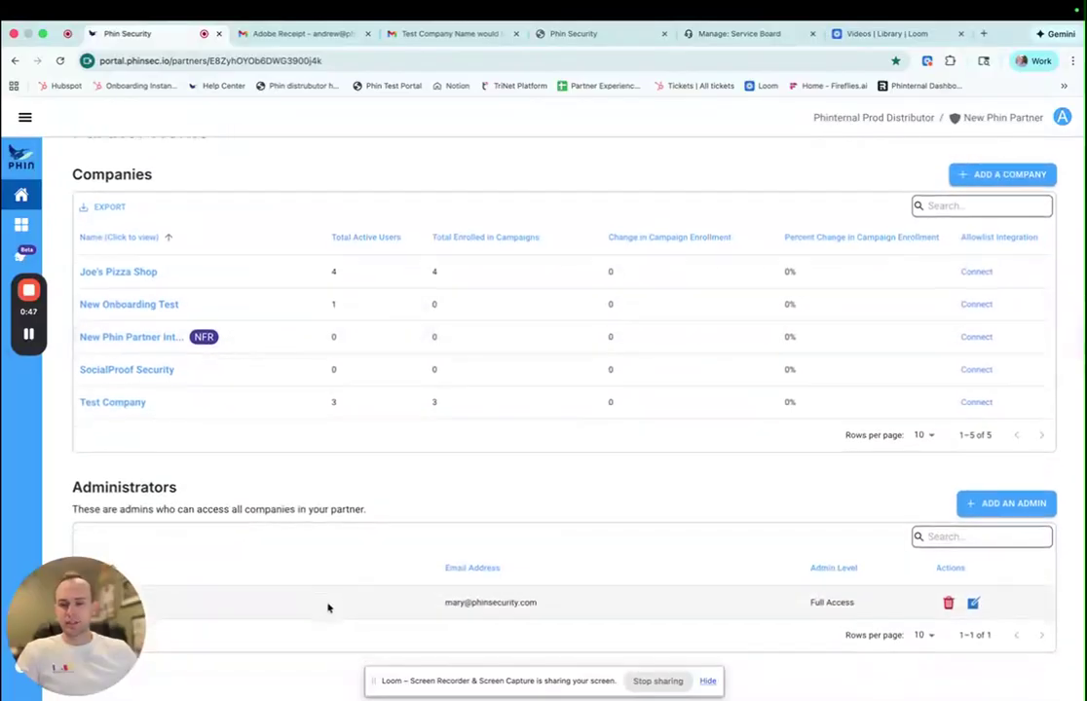
pyautogui.scroll(1, 326, 584)
pyautogui.scroll(1, 225, 387)
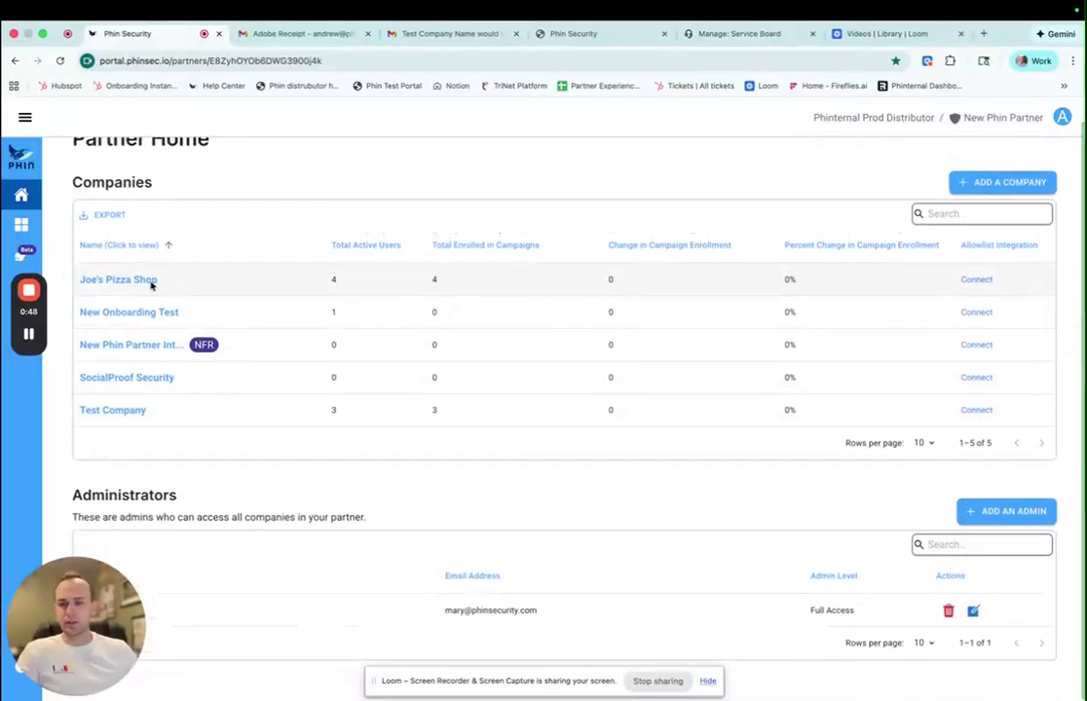
pyautogui.click(27, 118)
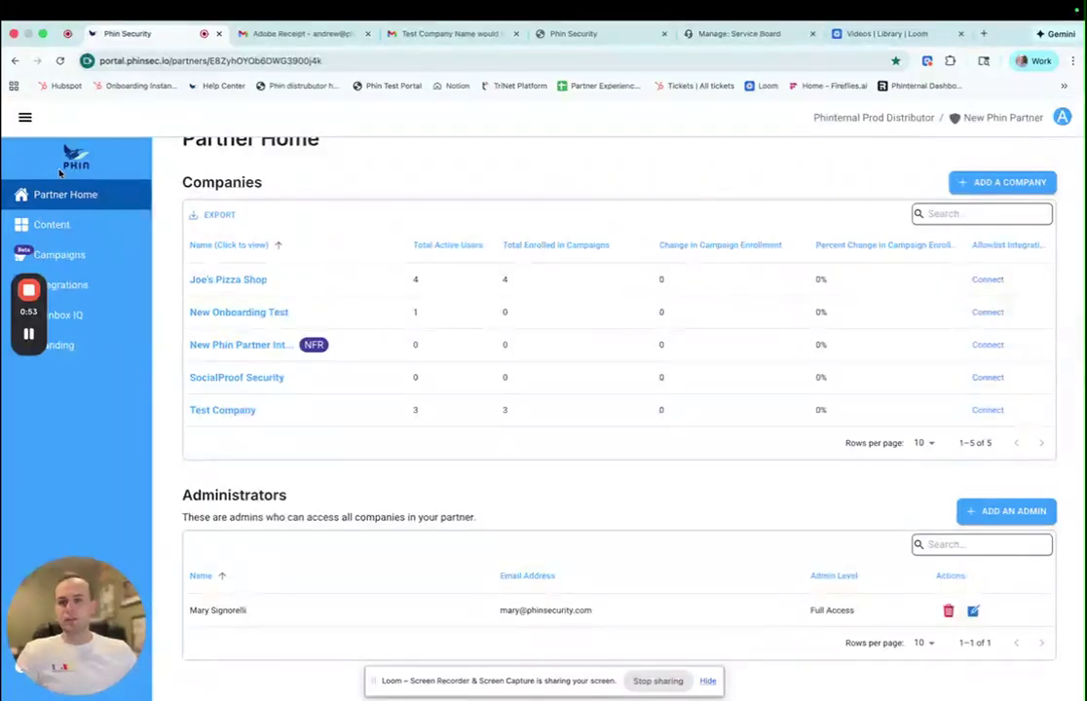
# - Open the Content Library and filter it to the 186 phishing templates
pyautogui.click(66, 225)
pyautogui.scroll(-5, 349, 362)
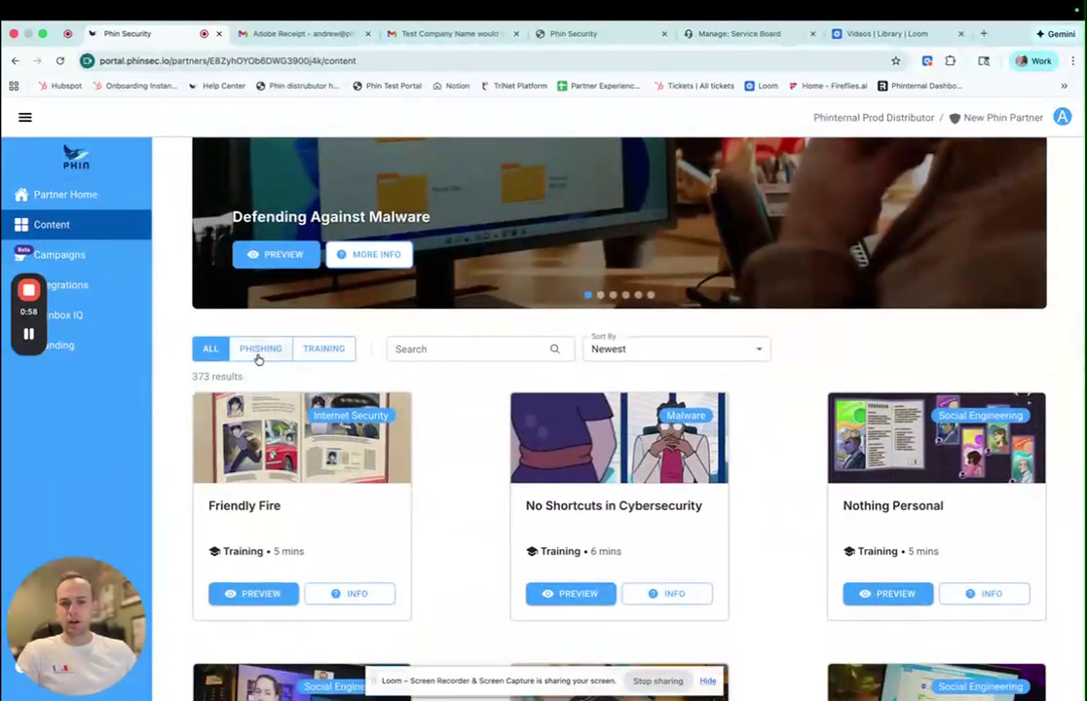
pyautogui.click(258, 350)
pyautogui.scroll(-7, 428, 412)
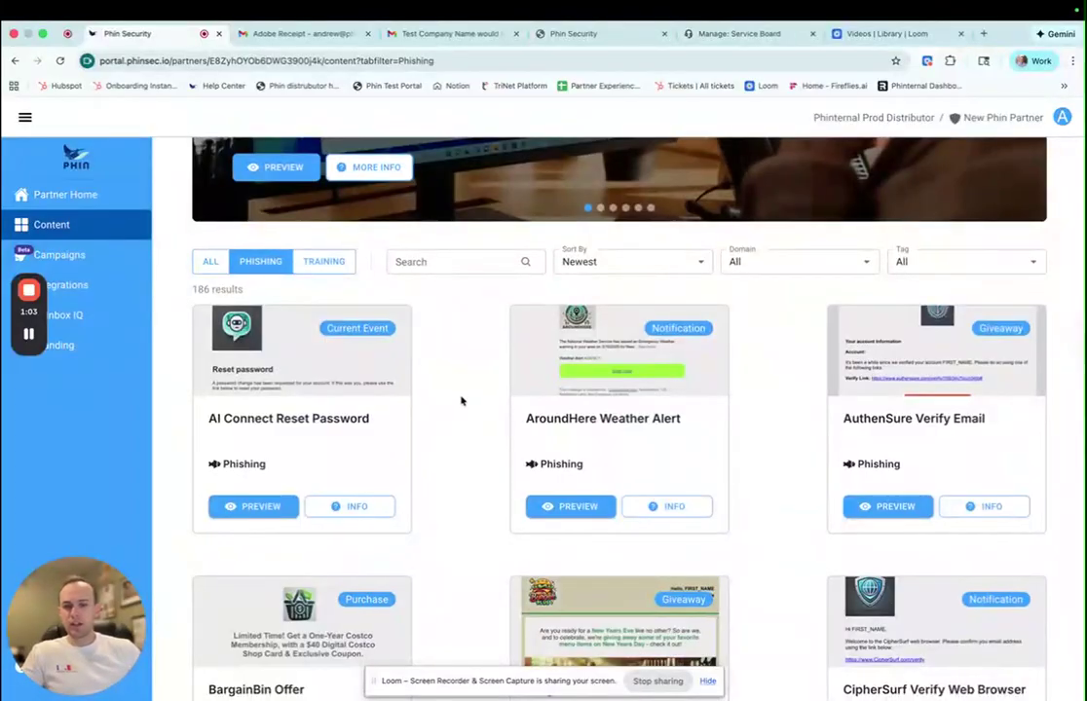
pyautogui.scroll(-1, 455, 400)
# - Preview the AI Connect Reset Password phishing email, then return to the library
pyautogui.click(251, 437)
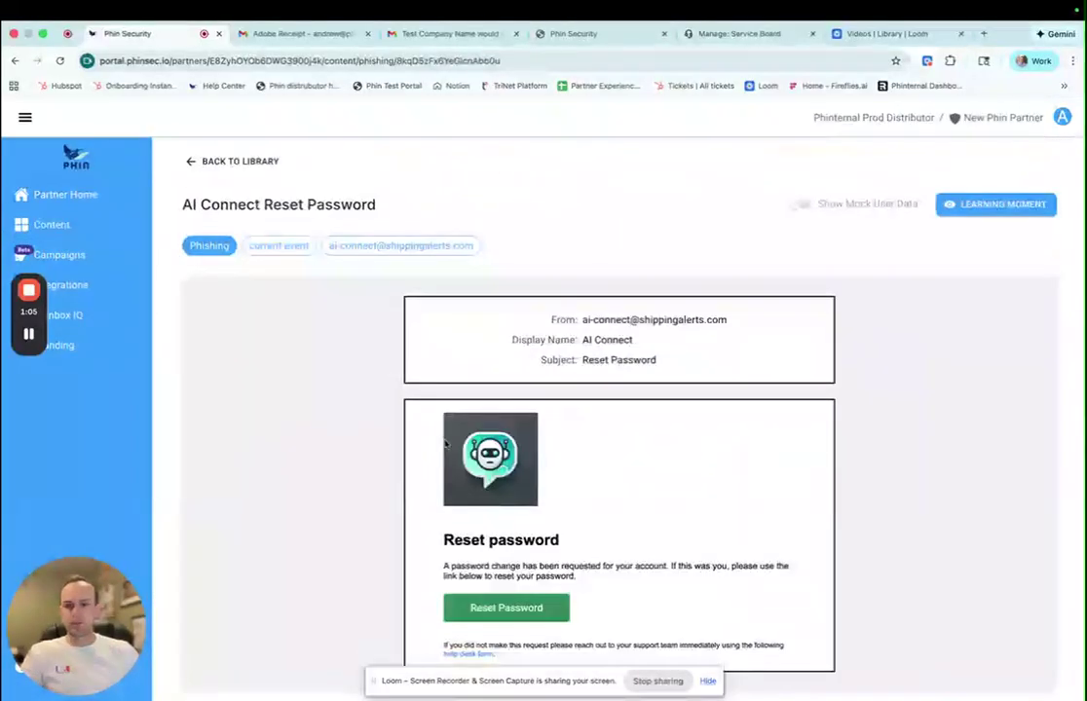
pyautogui.scroll(-1, 378, 423)
pyautogui.scroll(1, 357, 417)
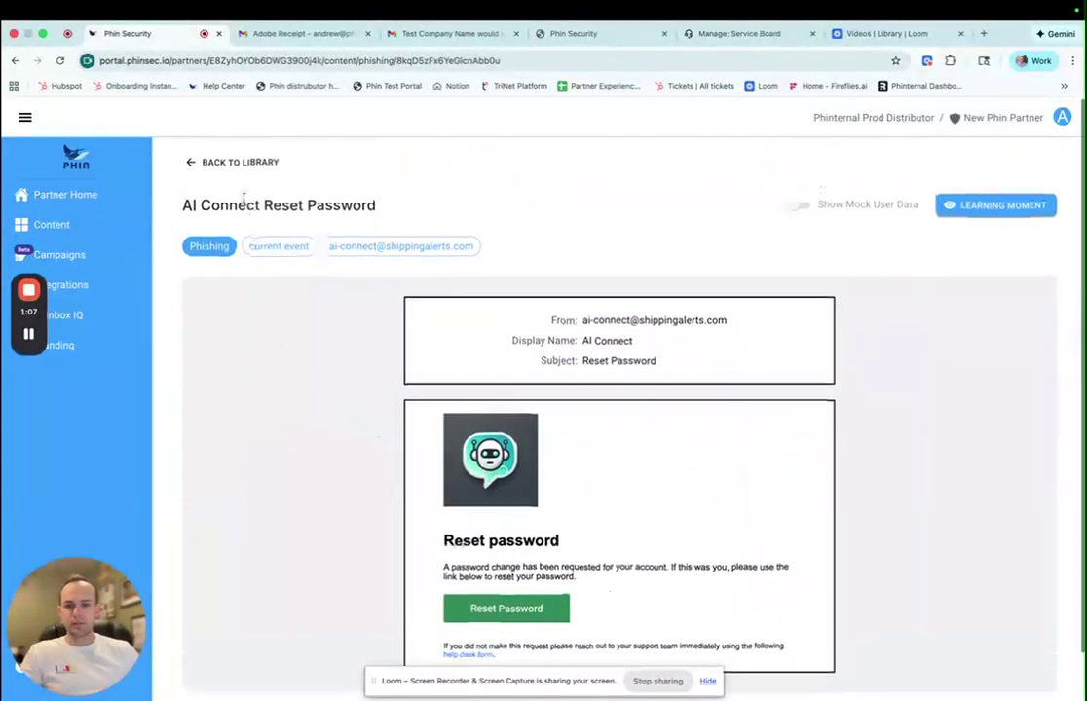
pyautogui.click(231, 168)
# - Browse further through the phishing list, then filter the library to the 187 training items
pyautogui.scroll(-5, 454, 504)
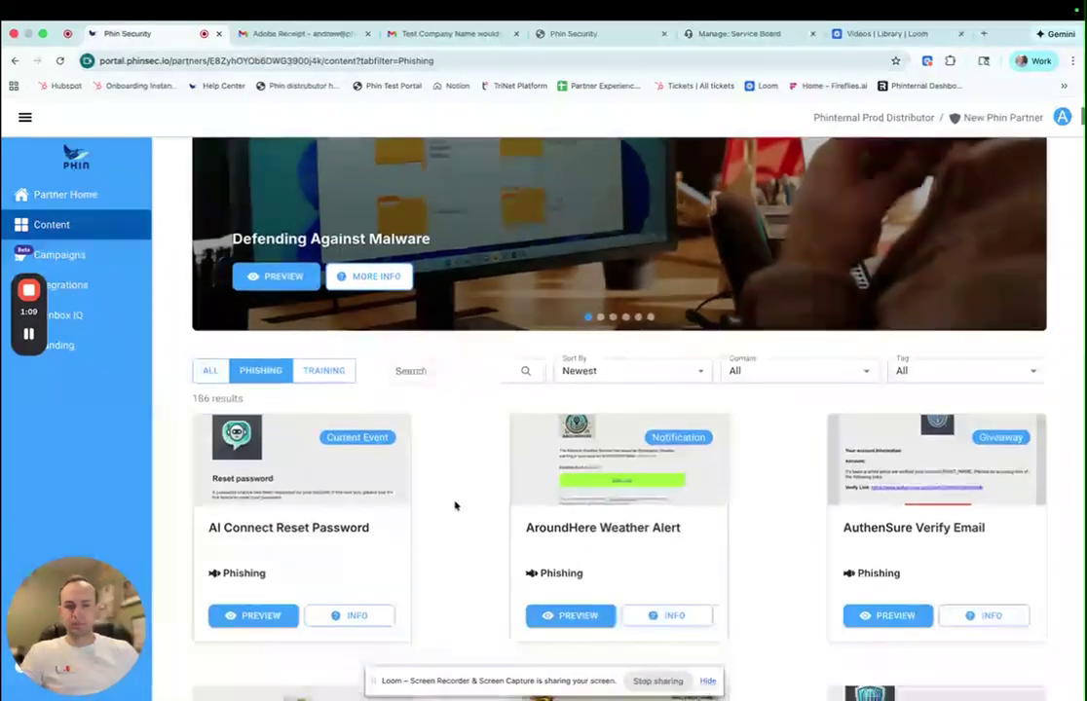
pyautogui.scroll(-20, 448, 508)
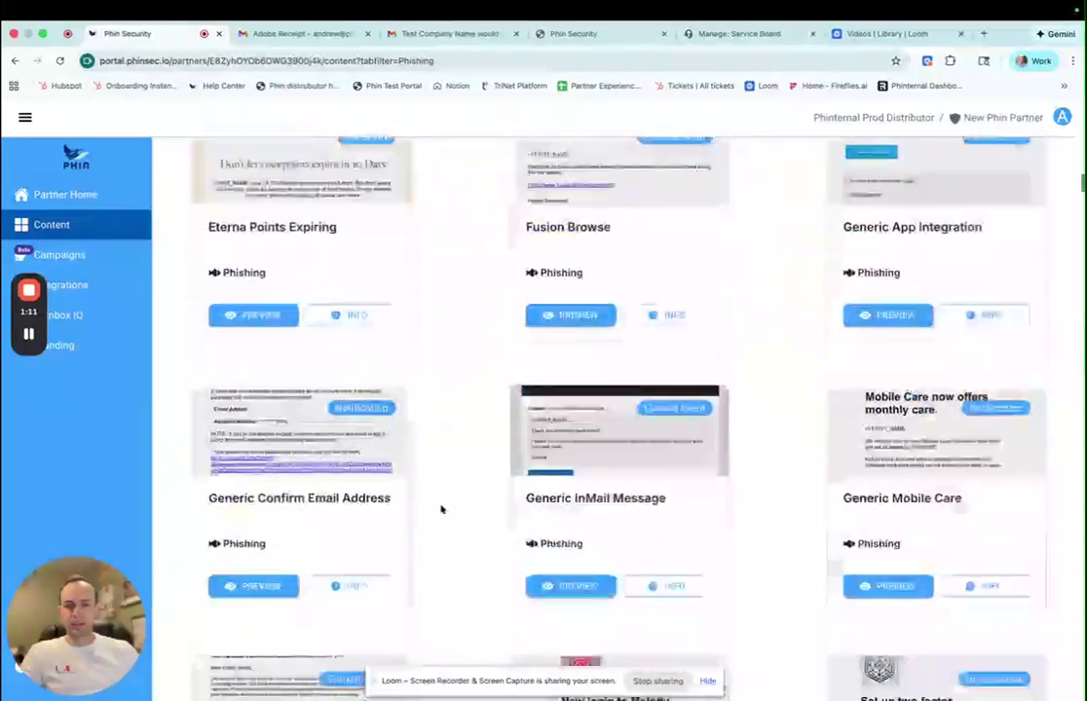
pyautogui.scroll(-7, 439, 509)
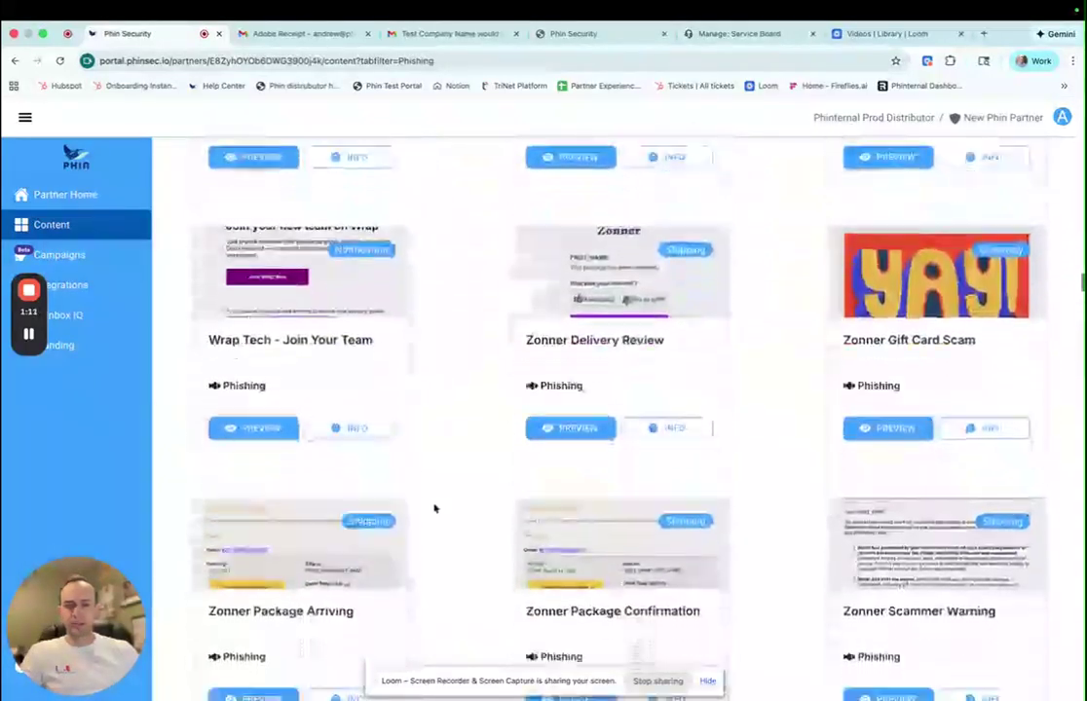
pyautogui.scroll(-10, 435, 507)
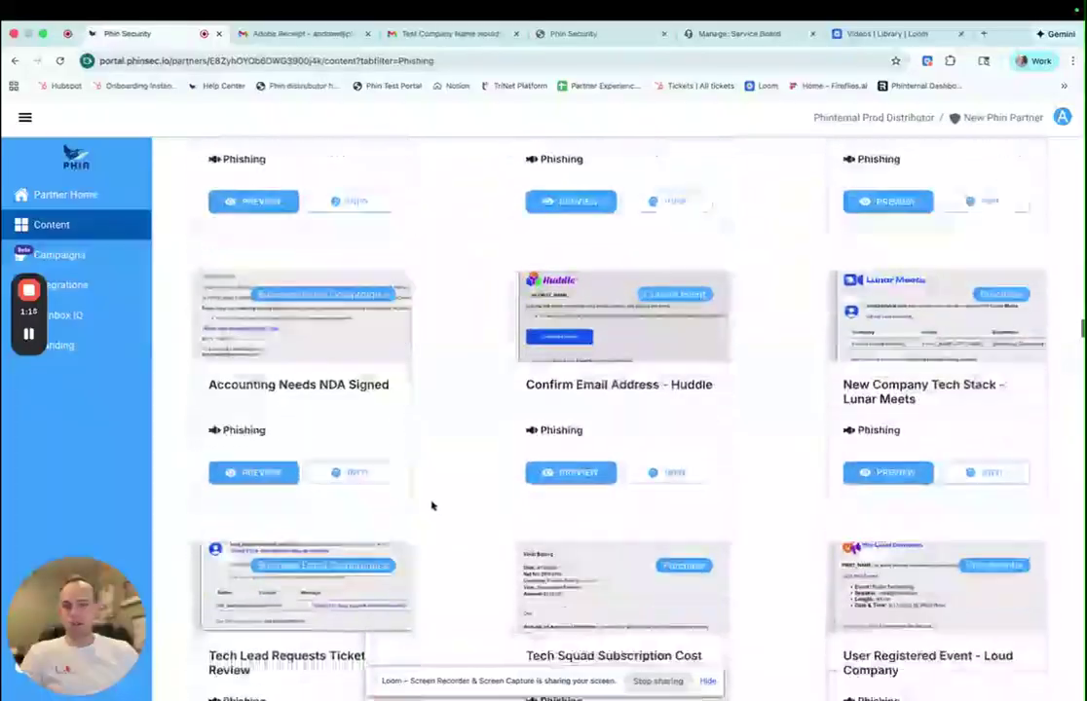
pyautogui.scroll(20, 430, 506)
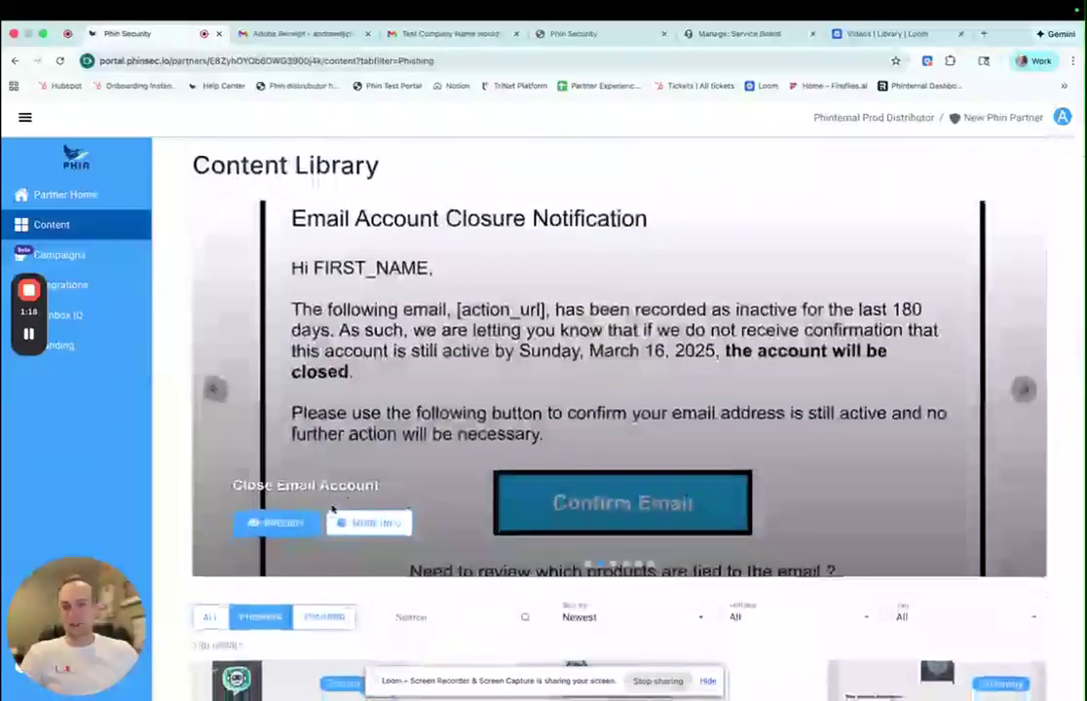
pyautogui.scroll(-2, 335, 503)
pyautogui.click(325, 471)
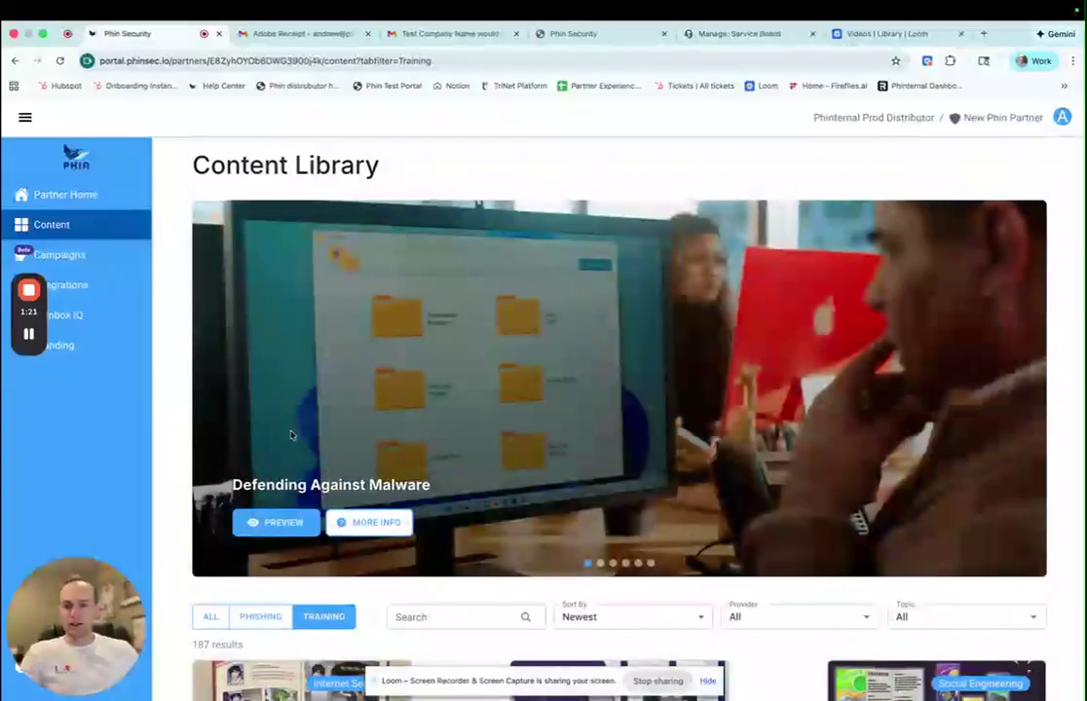
pyautogui.scroll(-5, 298, 431)
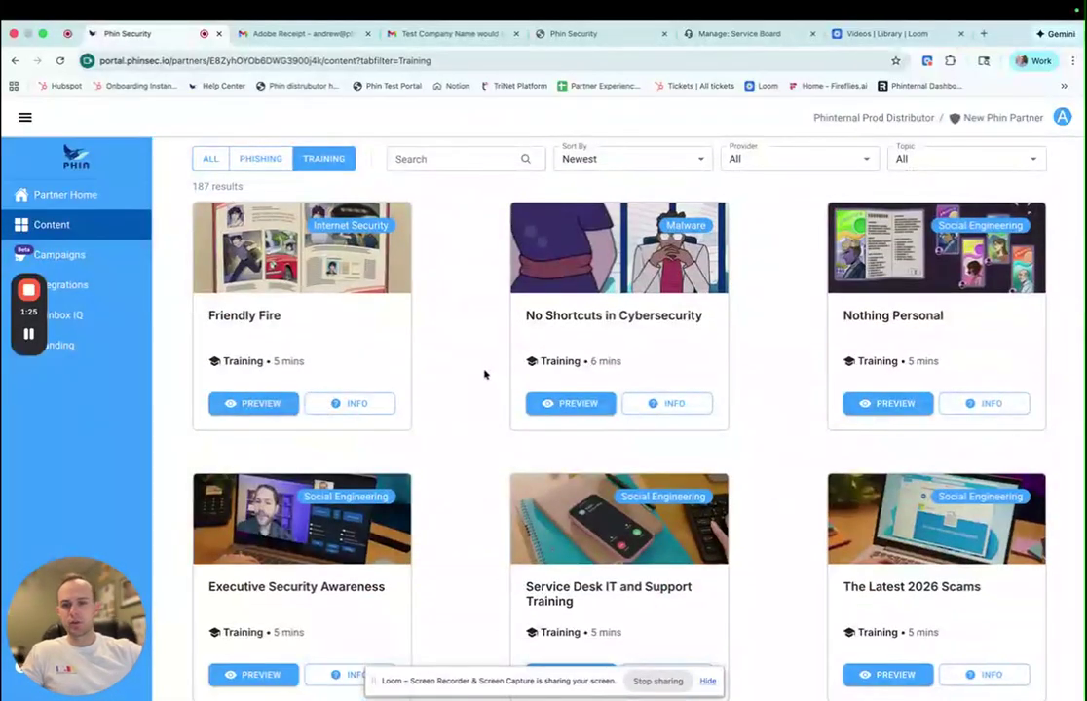
pyautogui.scroll(-1, 559, 492)
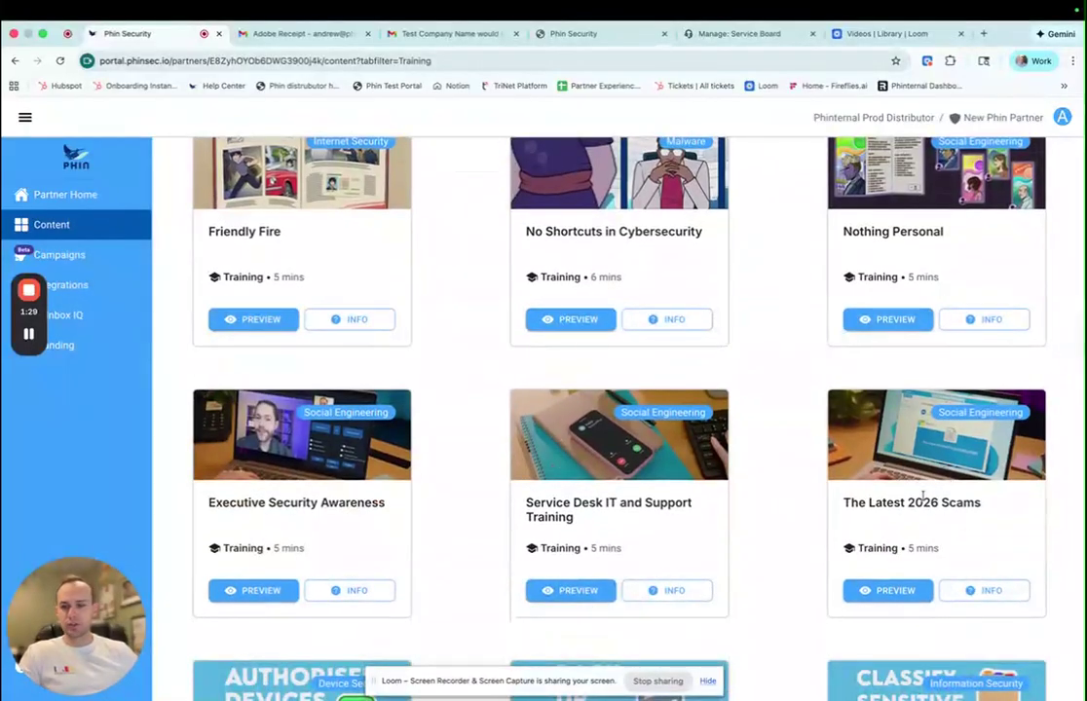
pyautogui.scroll(1, 475, 412)
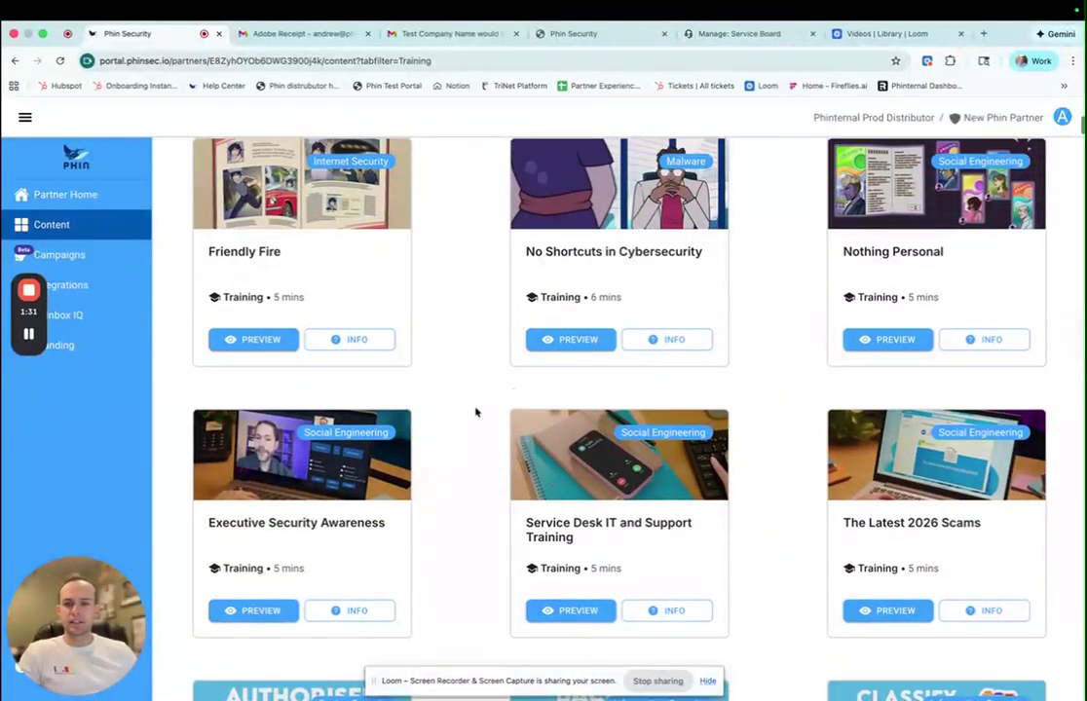
pyautogui.scroll(3, 475, 412)
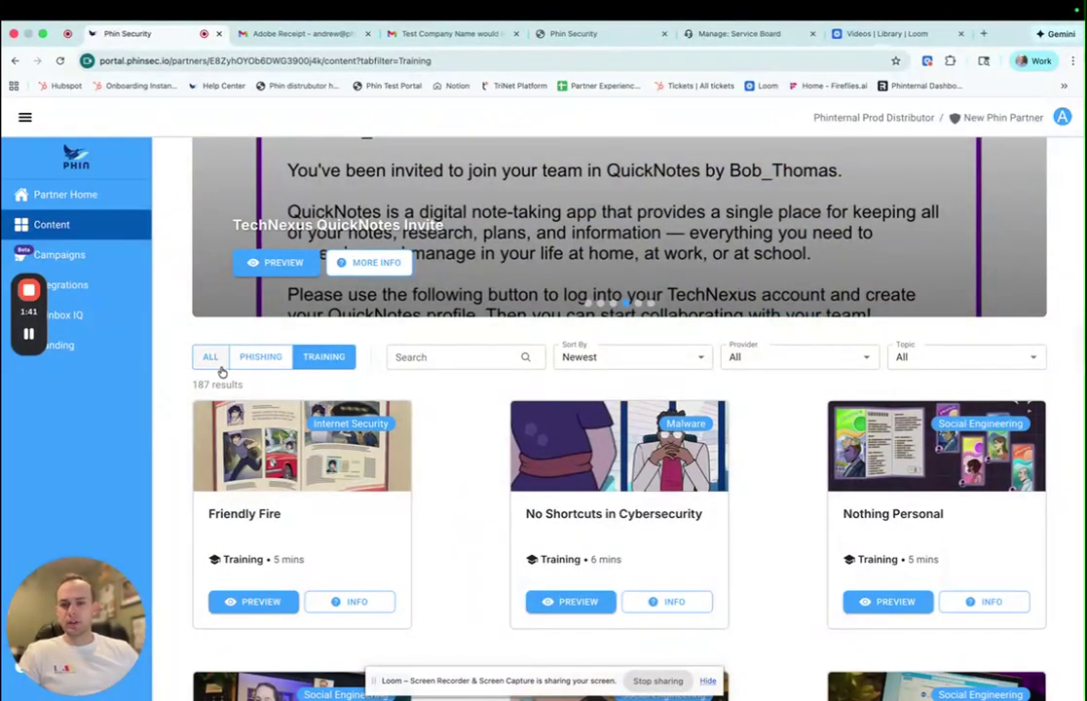
pyautogui.scroll(-3, 467, 474)
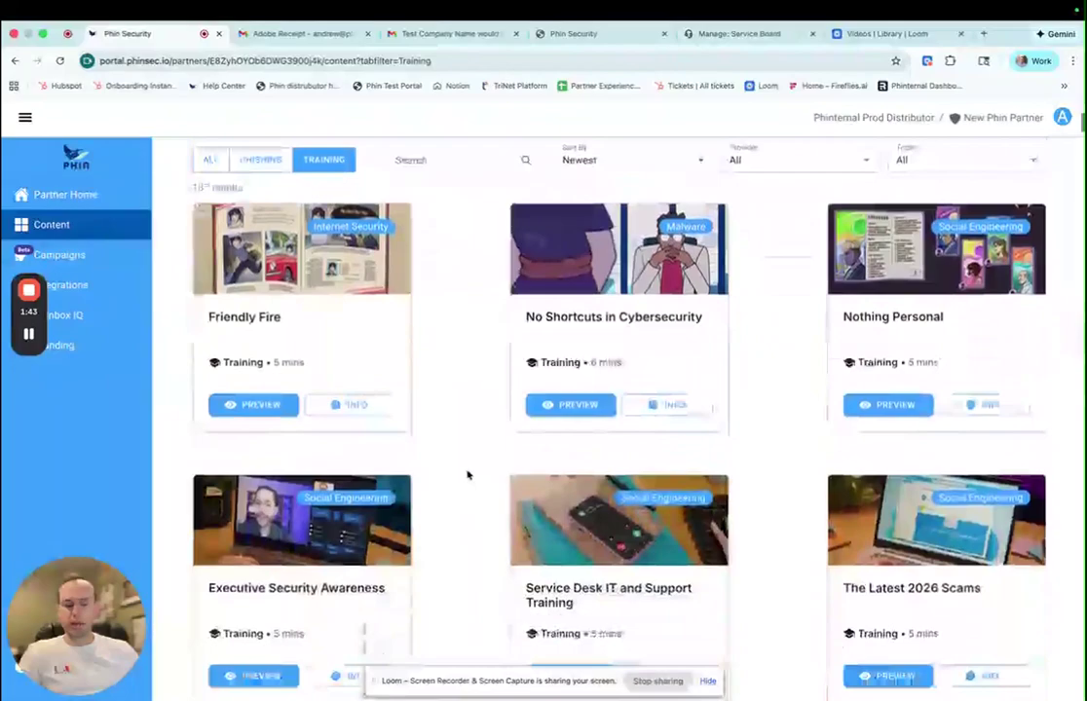
pyautogui.scroll(-10, 467, 475)
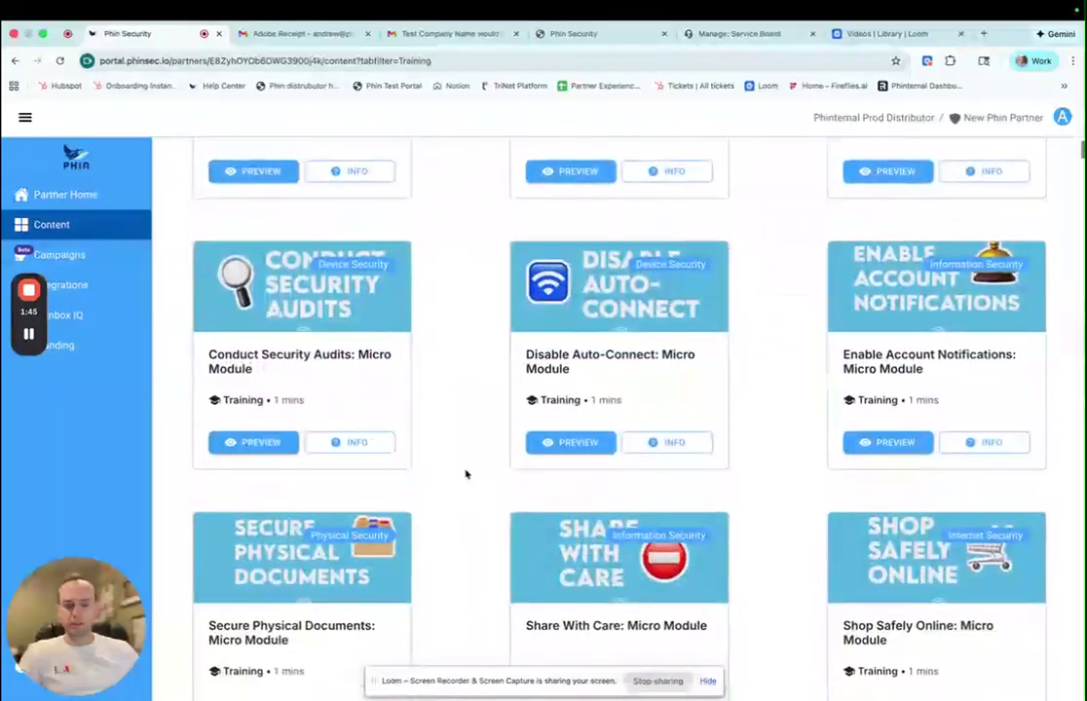
pyautogui.scroll(2, 461, 429)
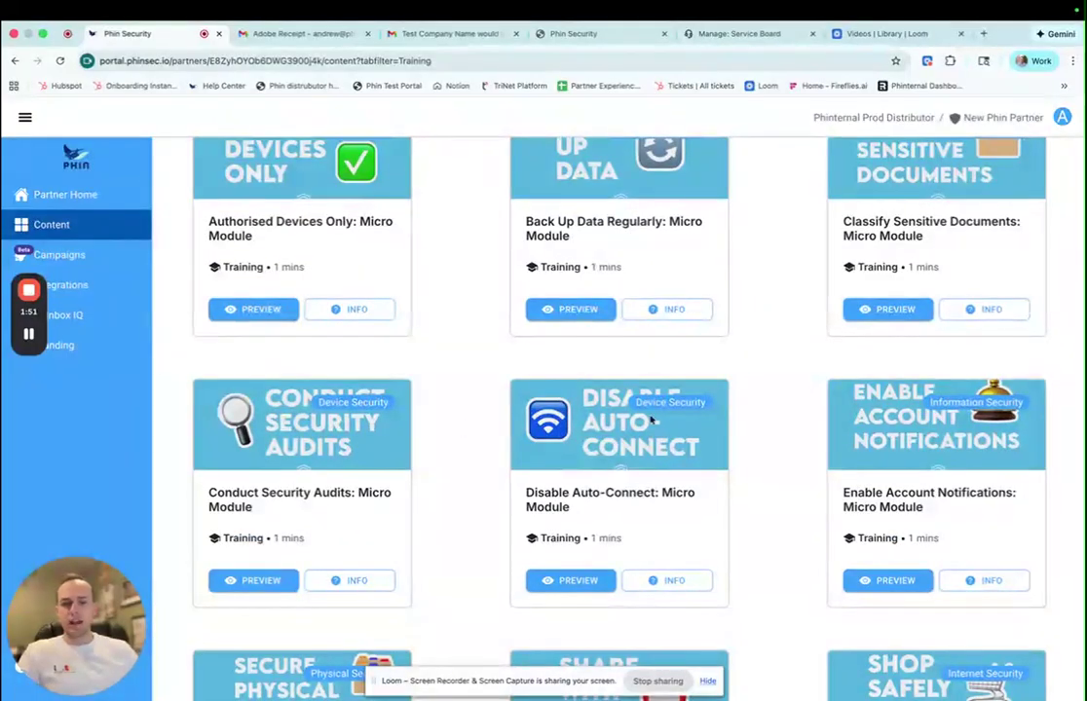
pyautogui.scroll(3, 470, 393)
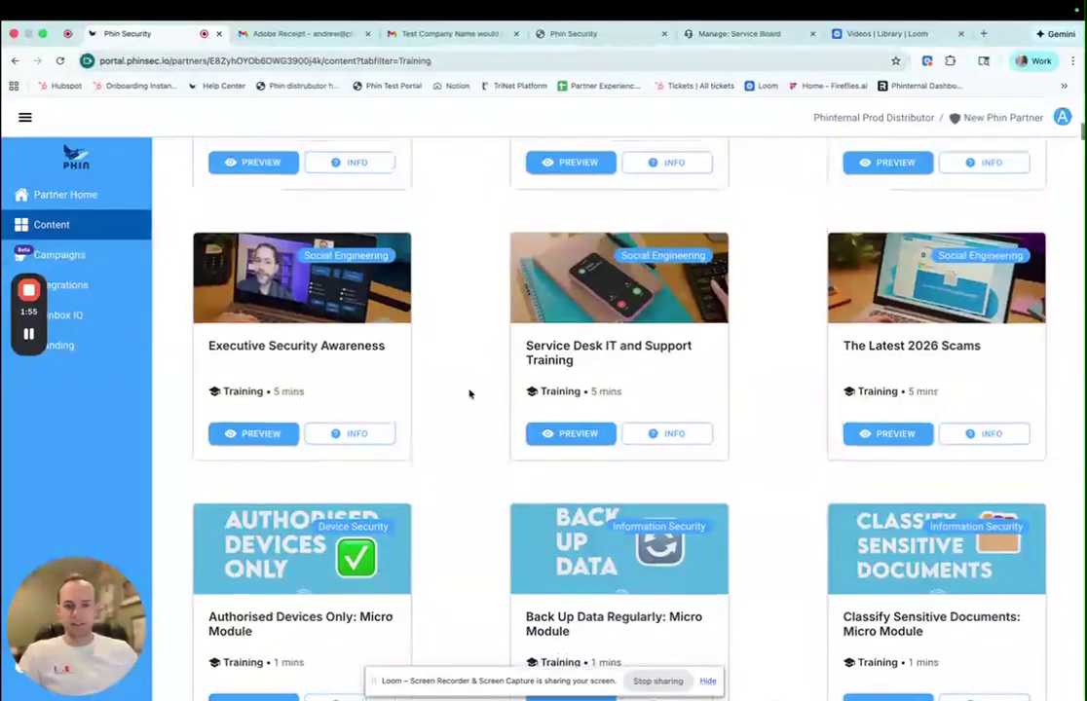
pyautogui.scroll(-1, 469, 394)
pyautogui.scroll(-3, 469, 393)
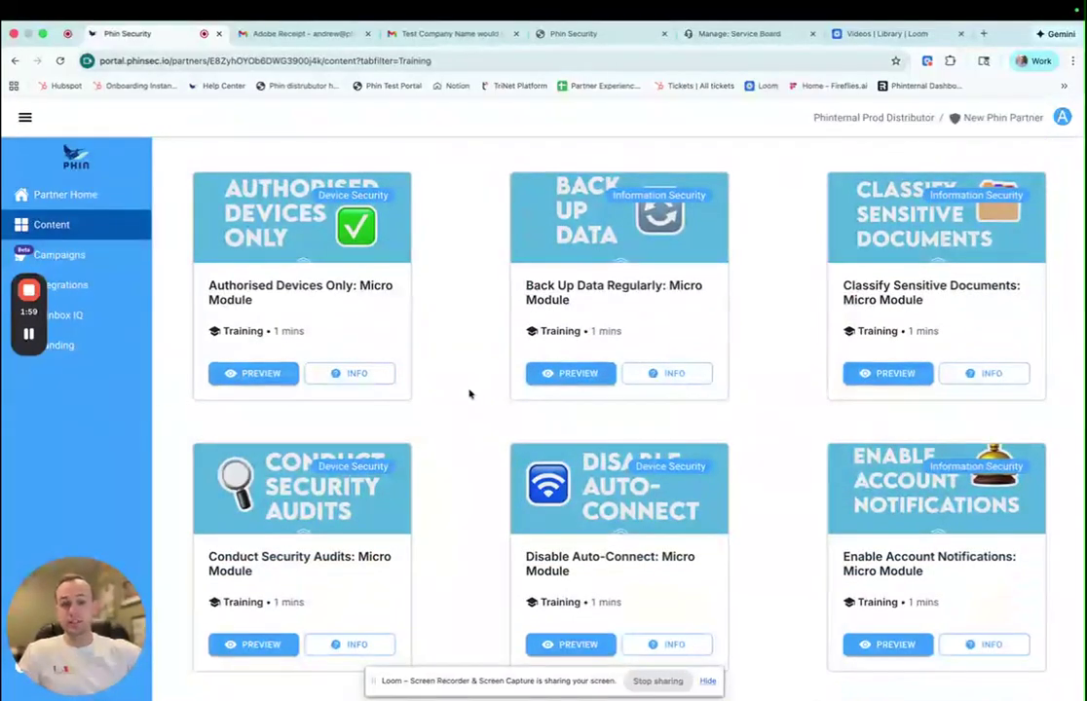
pyautogui.scroll(3, 468, 393)
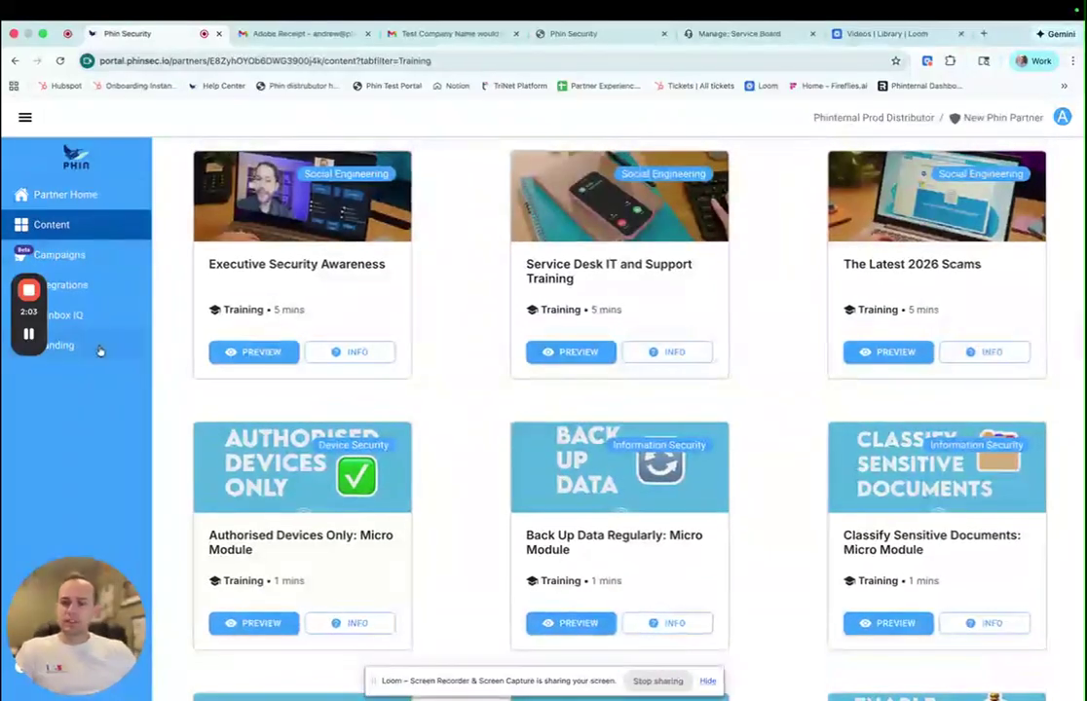
pyautogui.click(99, 349)
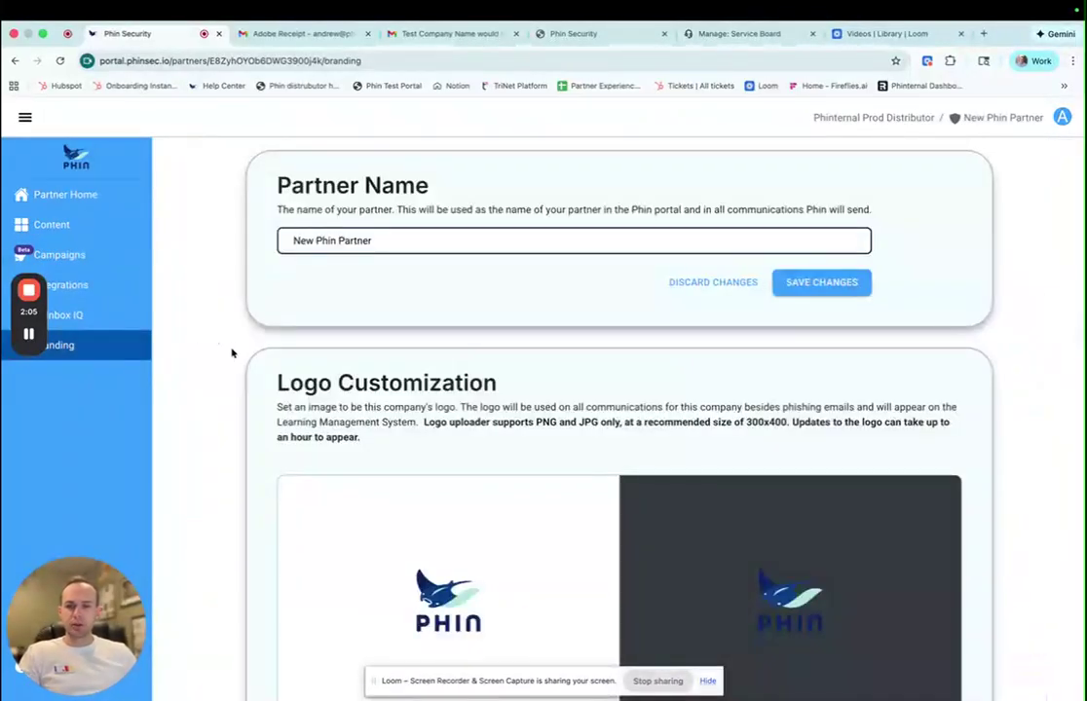
# - Look over the Branding page's Logo Customization settings, then return to Partner Home
pyautogui.scroll(-3, 232, 353)
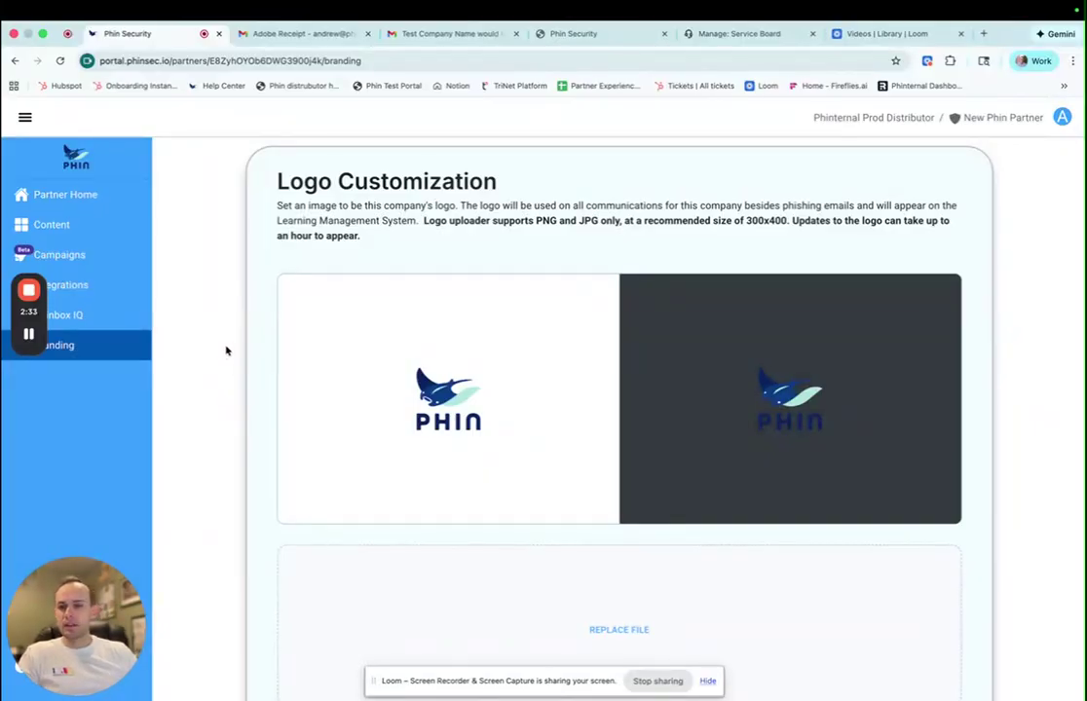
pyautogui.click(95, 190)
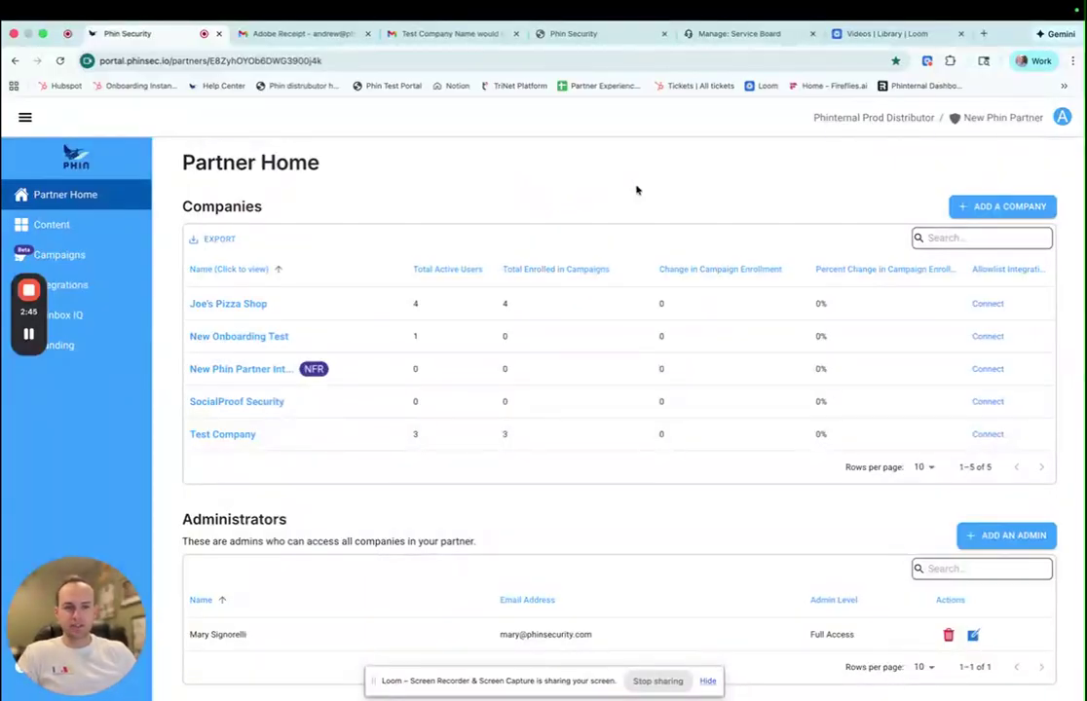
# - Create the company Test123 and open its home page from the partner's Companies list
pyautogui.click(1009, 207)
pyautogui.click(482, 343)
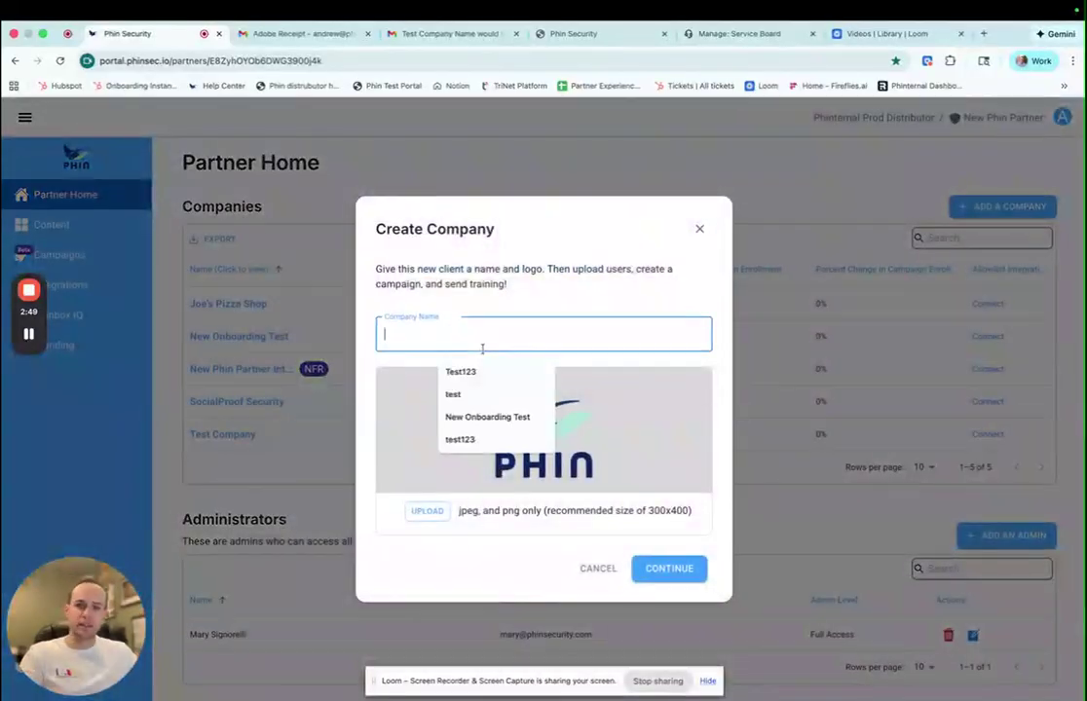
pyautogui.write('Test')
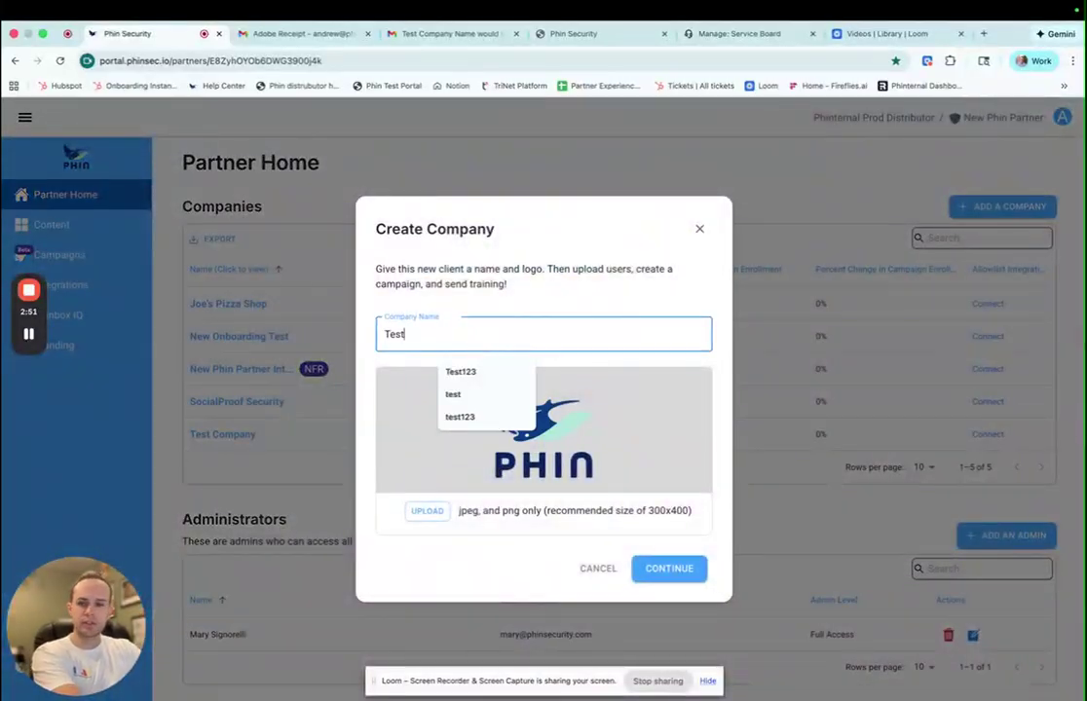
pyautogui.write('123')
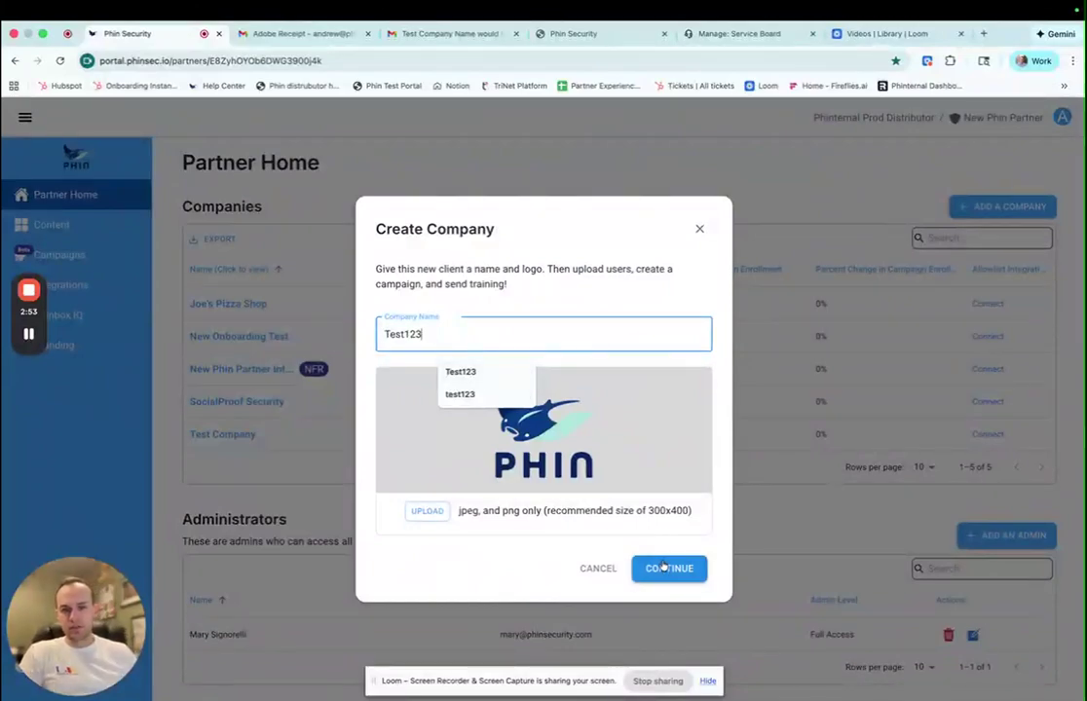
pyautogui.click(669, 568)
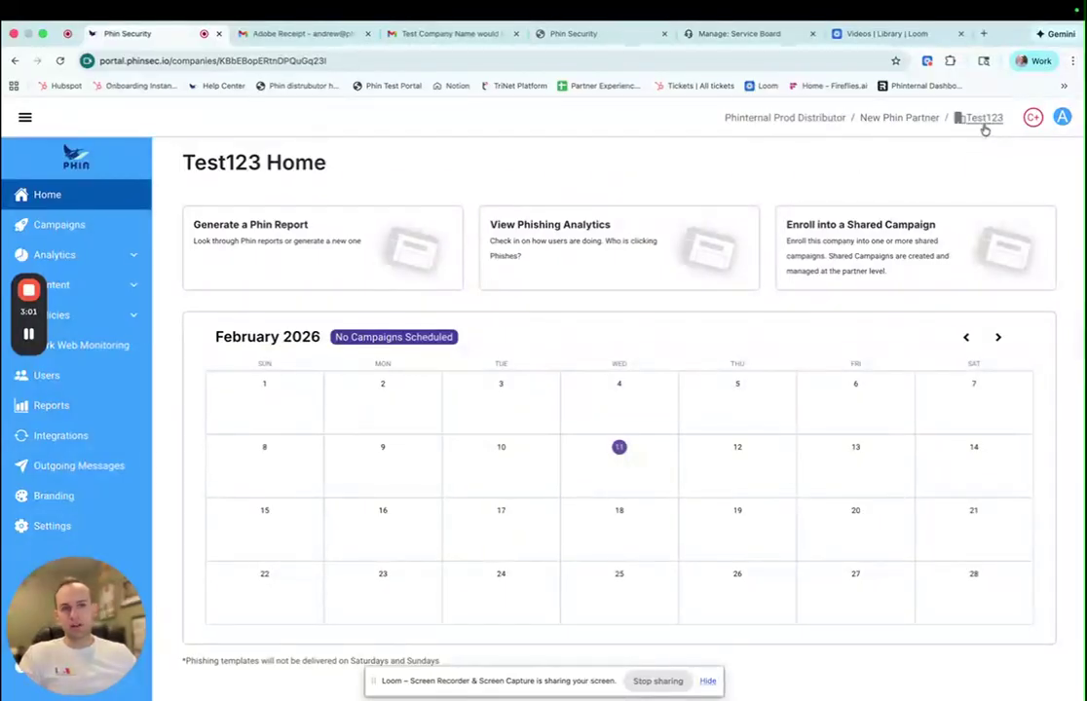
pyautogui.click(918, 121)
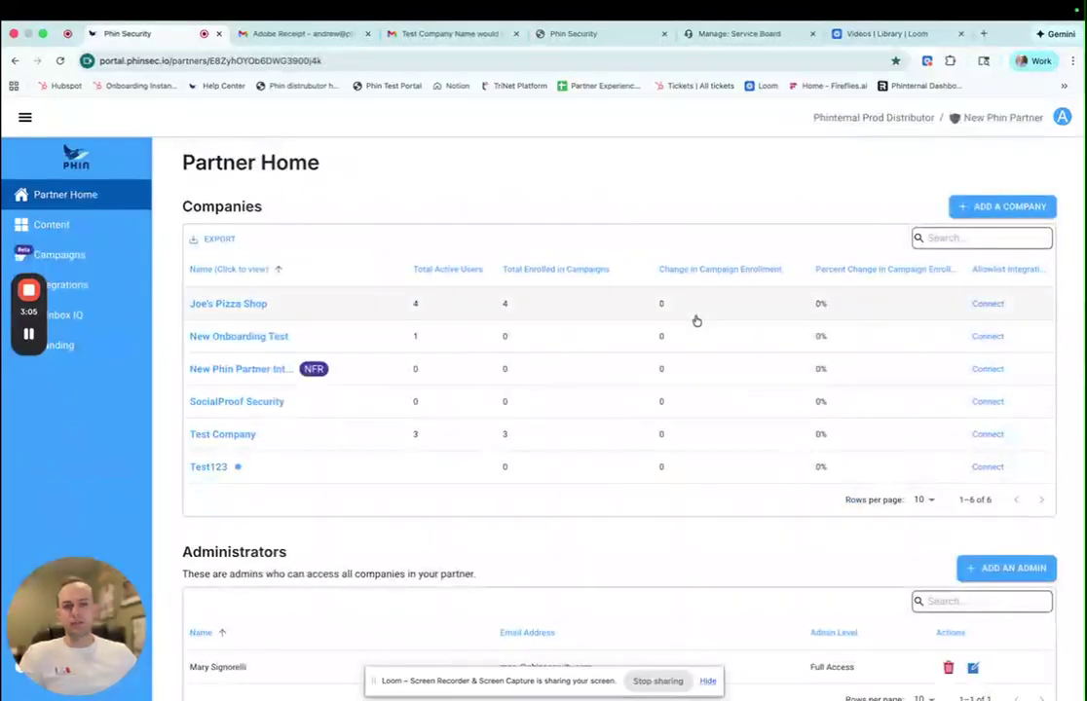
pyautogui.click(209, 467)
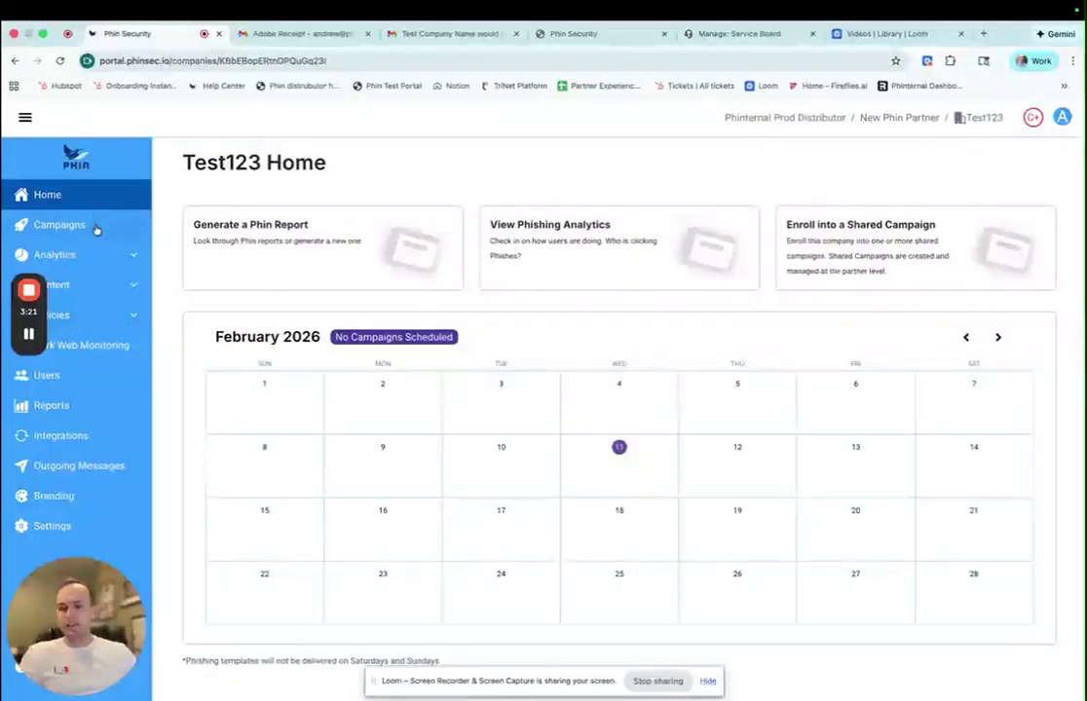
# - Open Test123's Integrations page listing seven unconnected integrations, including Microsoft User Sync and Google DMI
pyautogui.scroll(-1, 88, 430)
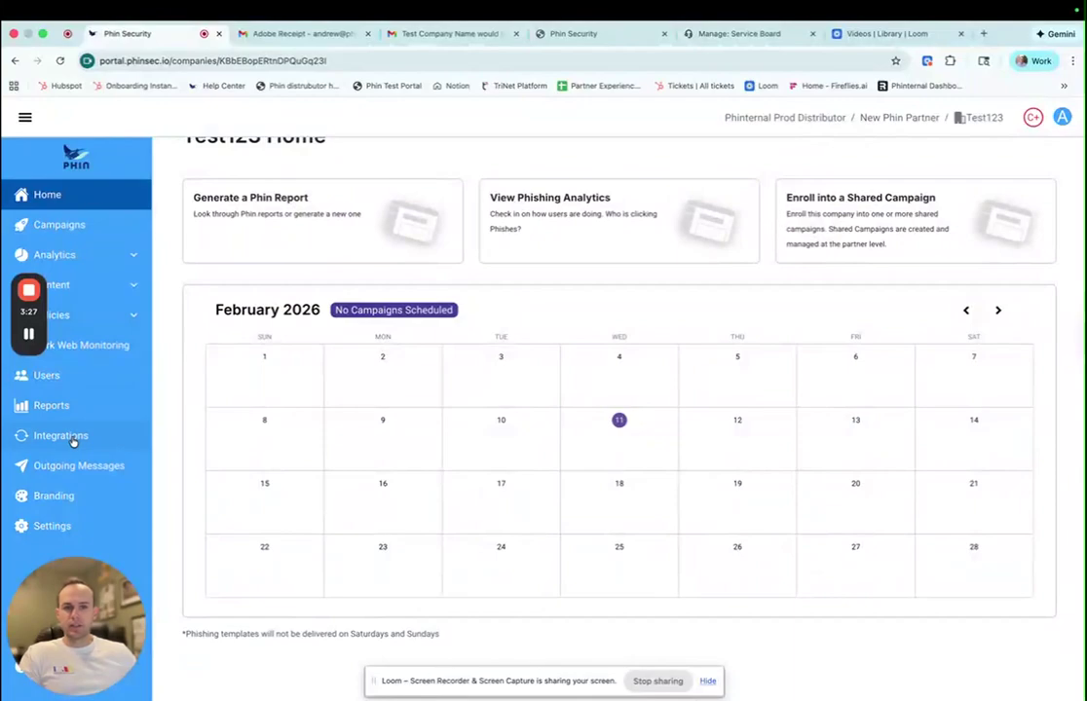
pyautogui.scroll(1, 76, 440)
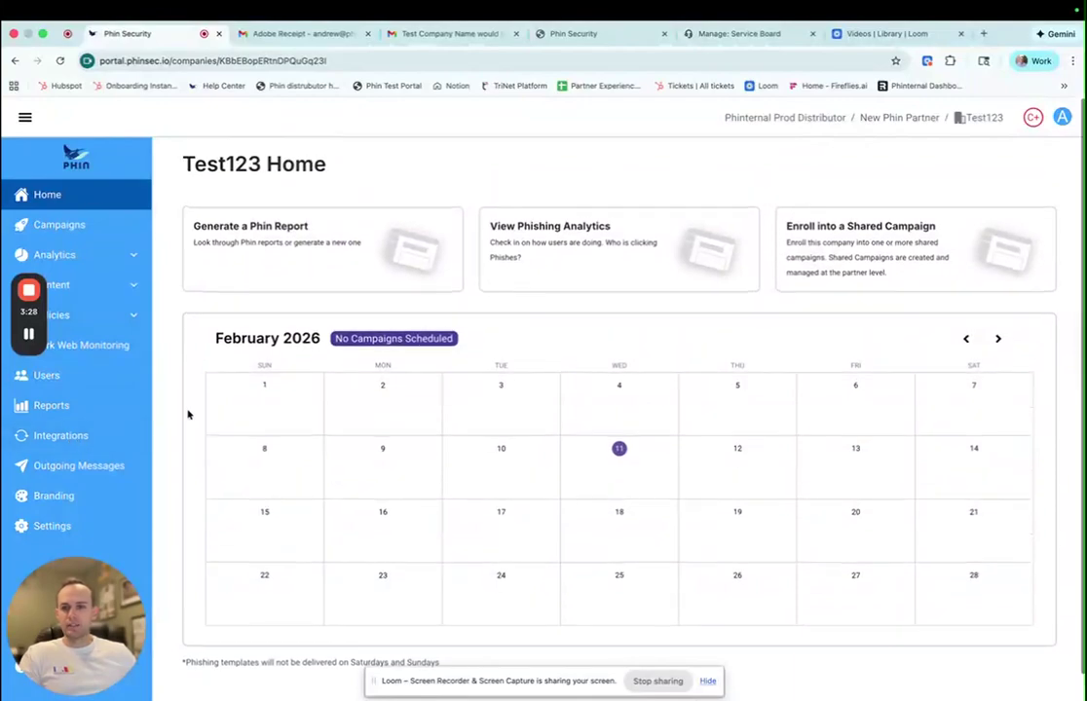
pyautogui.click(68, 437)
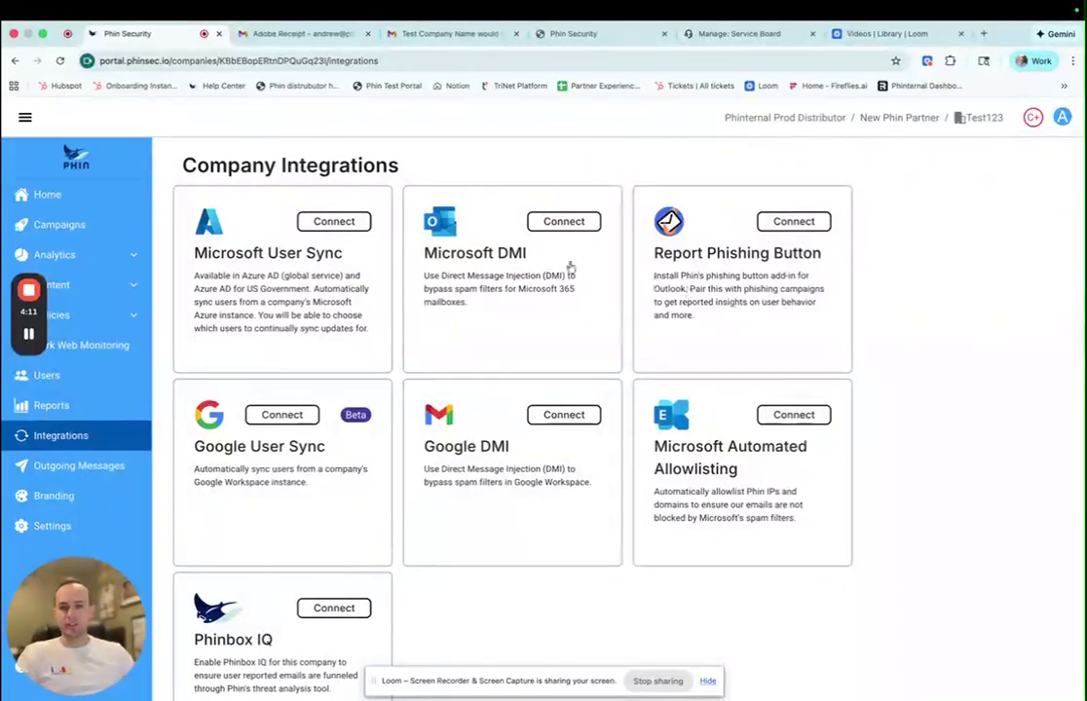
# - Connect Microsoft User Sync for Test123 with the signed-in Microsoft account and accept the requested permissions
pyautogui.click(290, 297)
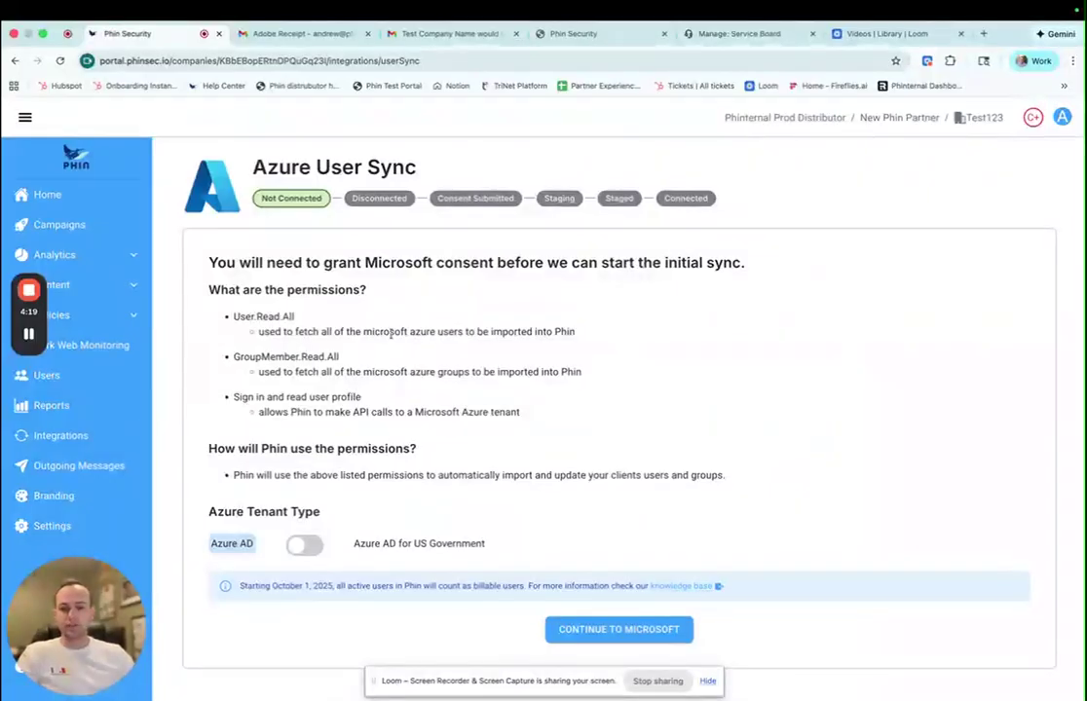
pyautogui.click(621, 632)
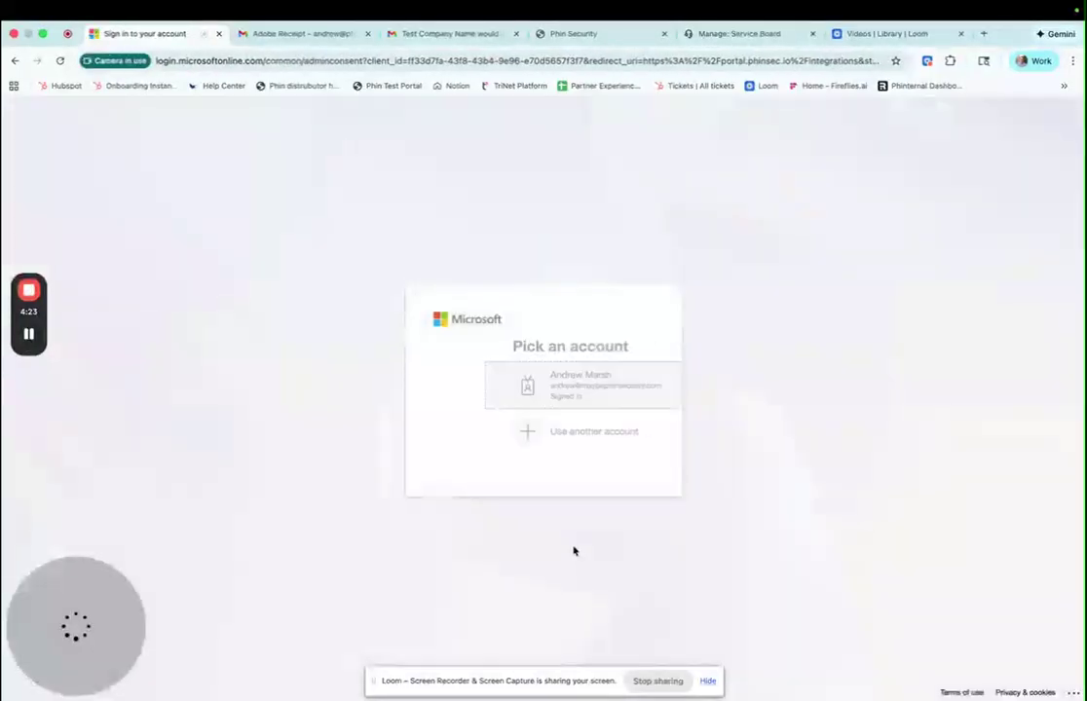
pyautogui.click(524, 395)
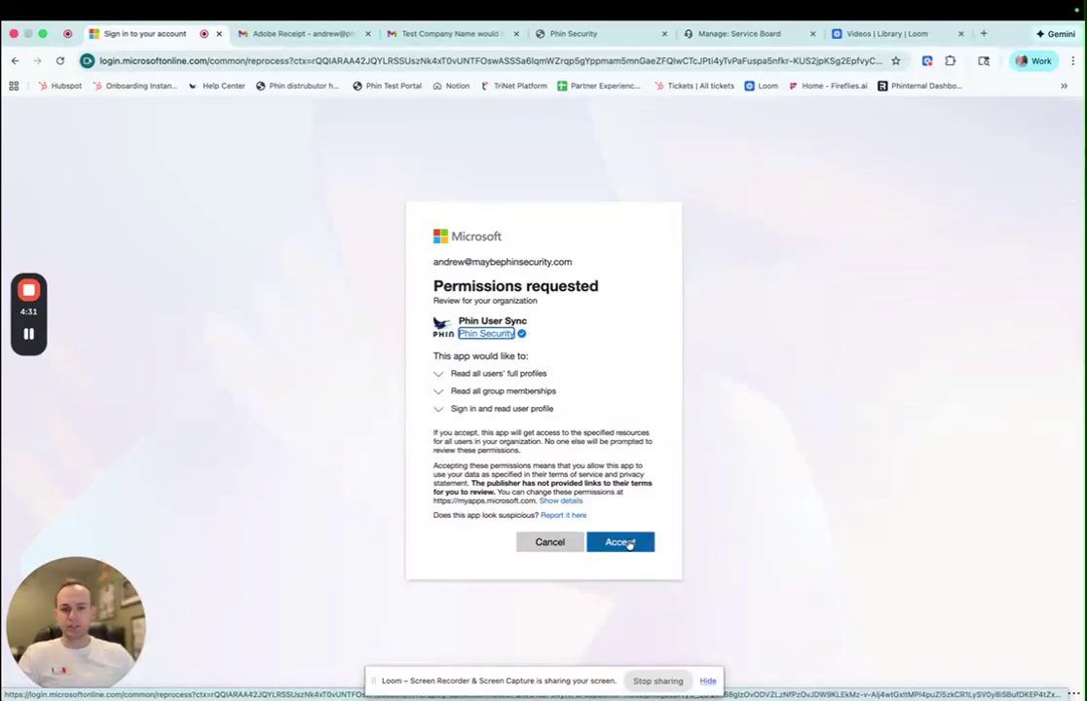
pyautogui.click(626, 542)
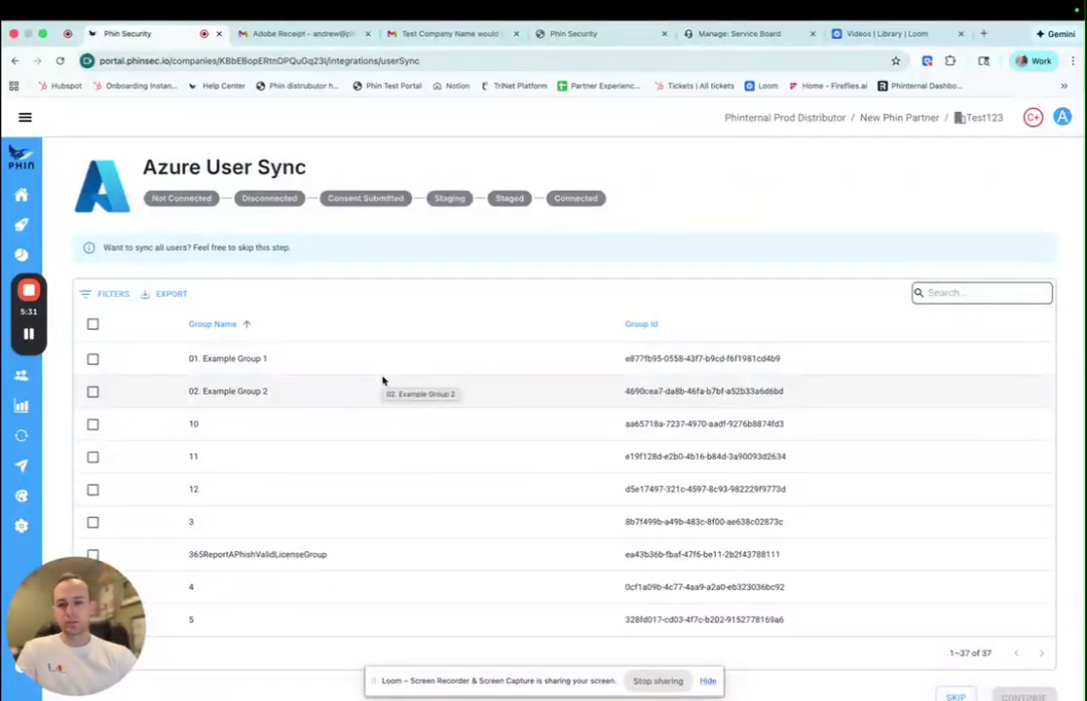
# - Leave all Azure groups unselected, toggling Taco Group on and off, and skip group selection
pyautogui.scroll(-15, 341, 492)
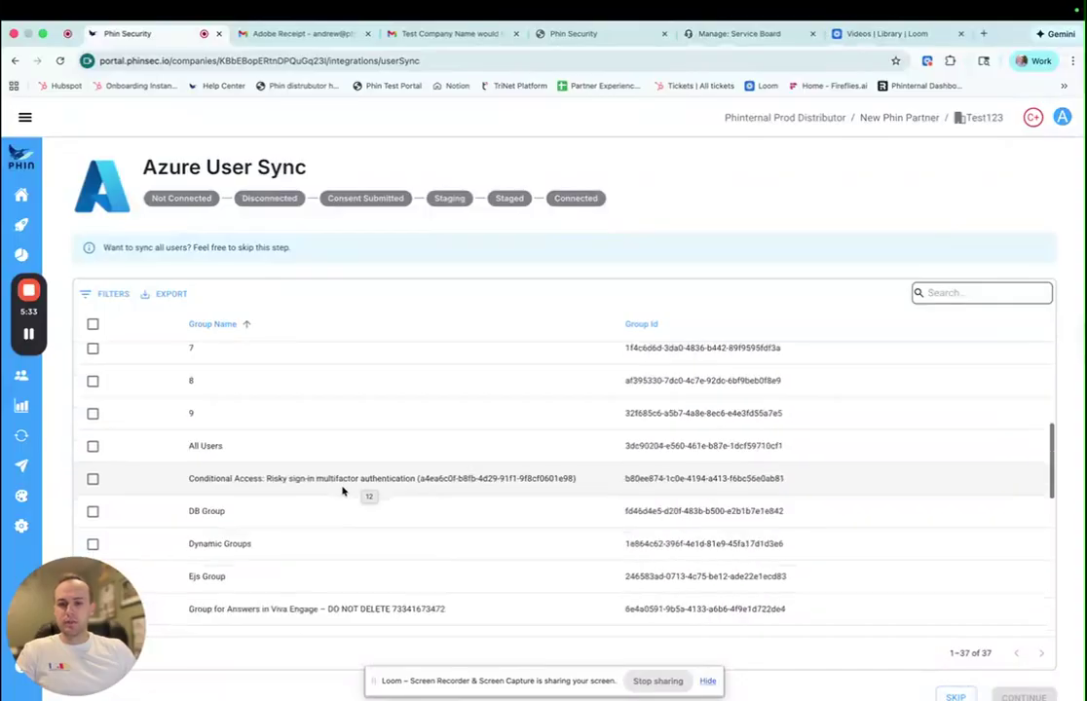
pyautogui.scroll(-3, 292, 497)
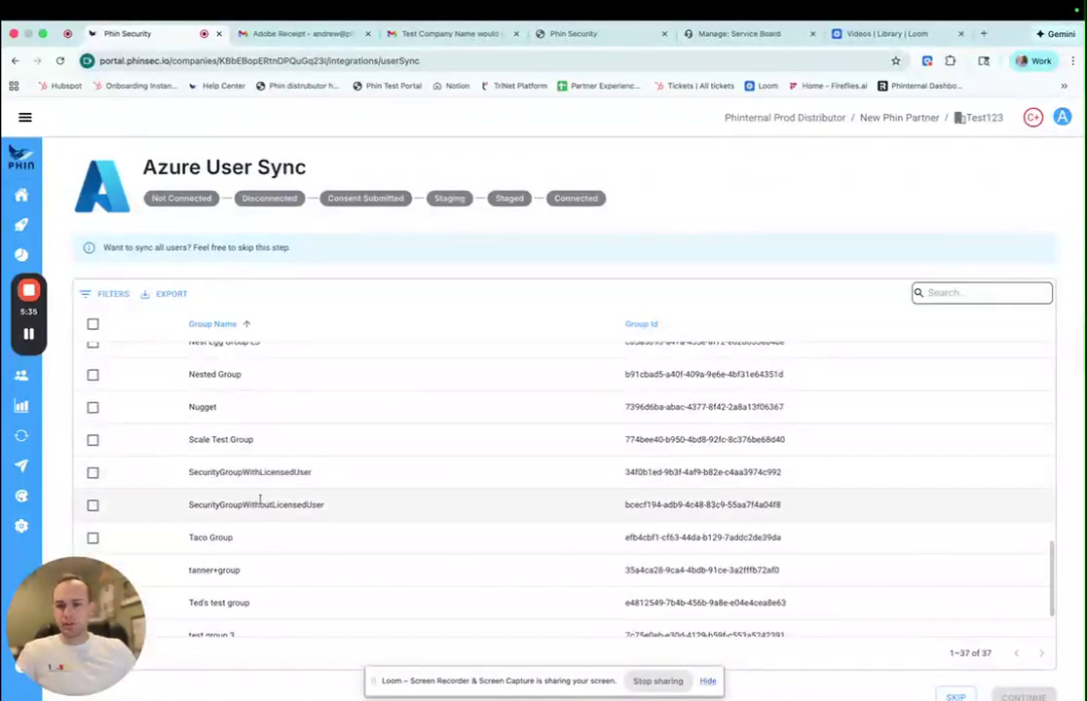
pyautogui.scroll(-2, 224, 545)
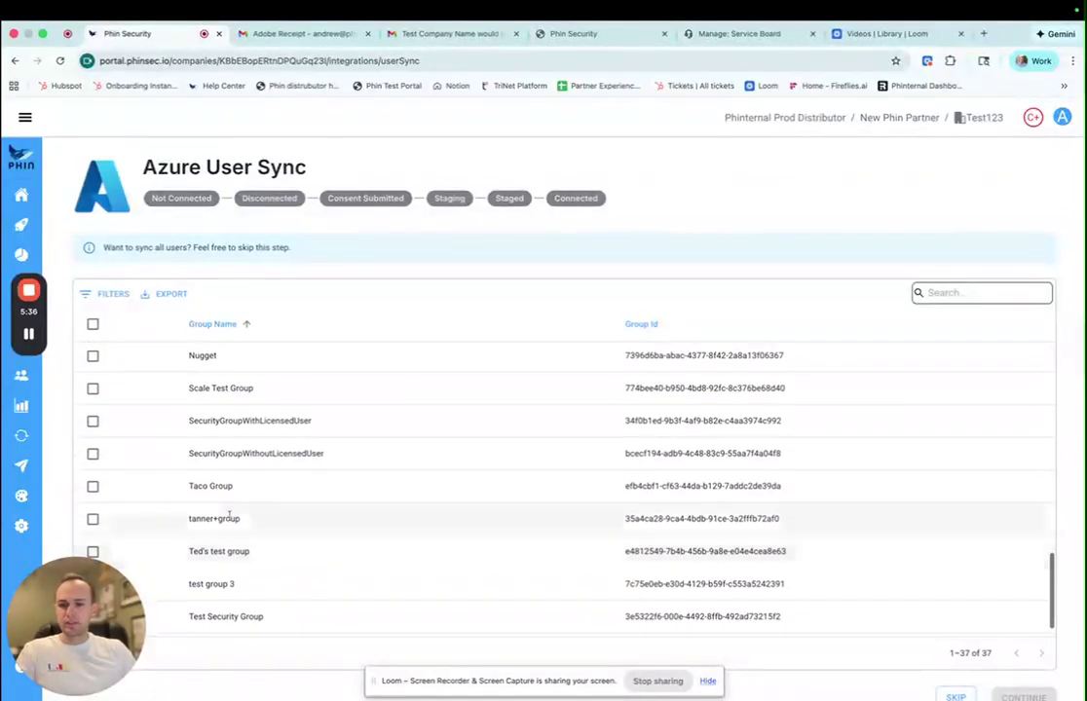
pyautogui.click(93, 486)
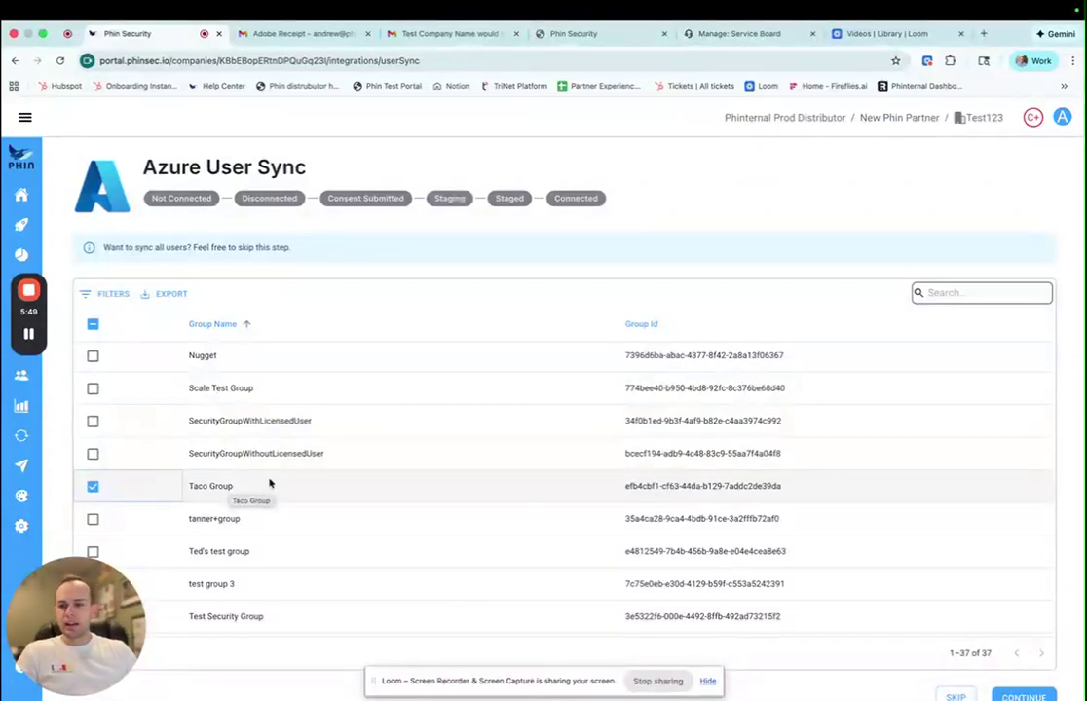
pyautogui.click(92, 486)
pyautogui.scroll(-2, 554, 533)
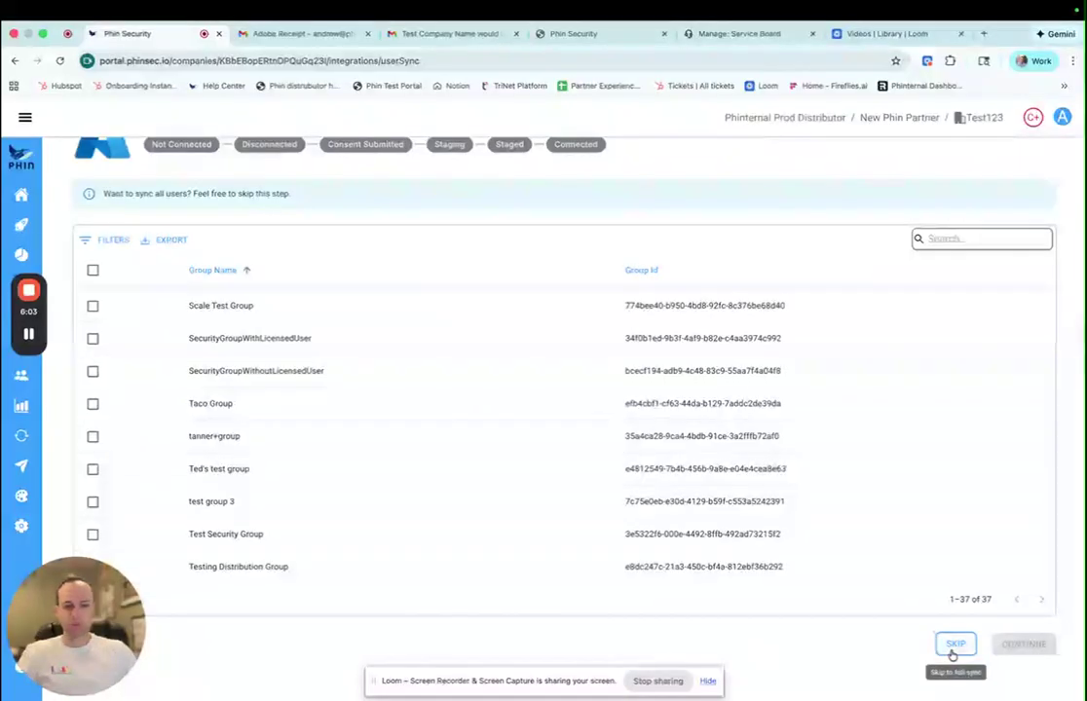
pyautogui.click(953, 651)
# - Confirm skipping group selection so all 19 users and 30 groups are staged
pyautogui.click(647, 456)
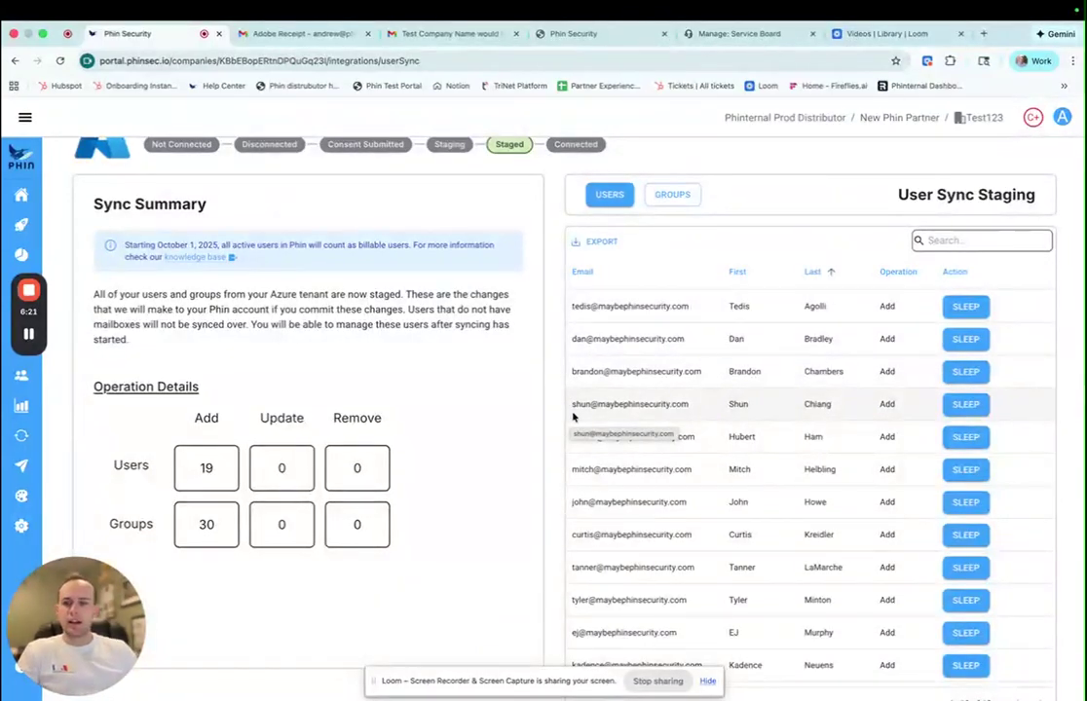
pyautogui.scroll(-3, 701, 440)
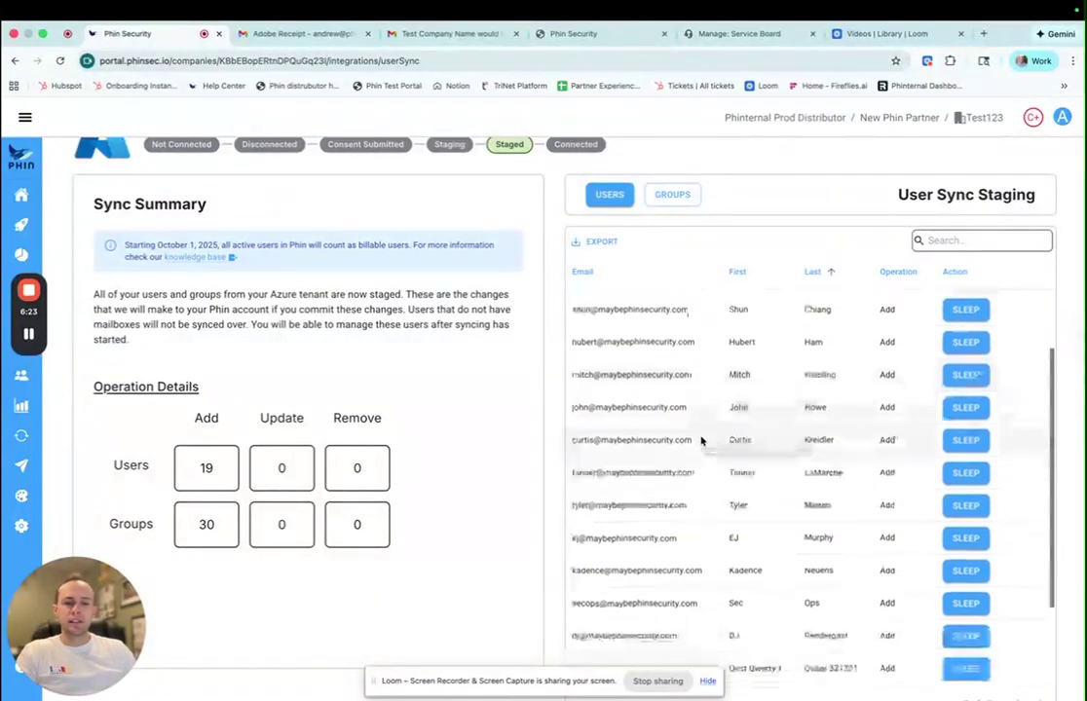
pyautogui.scroll(-5, 704, 436)
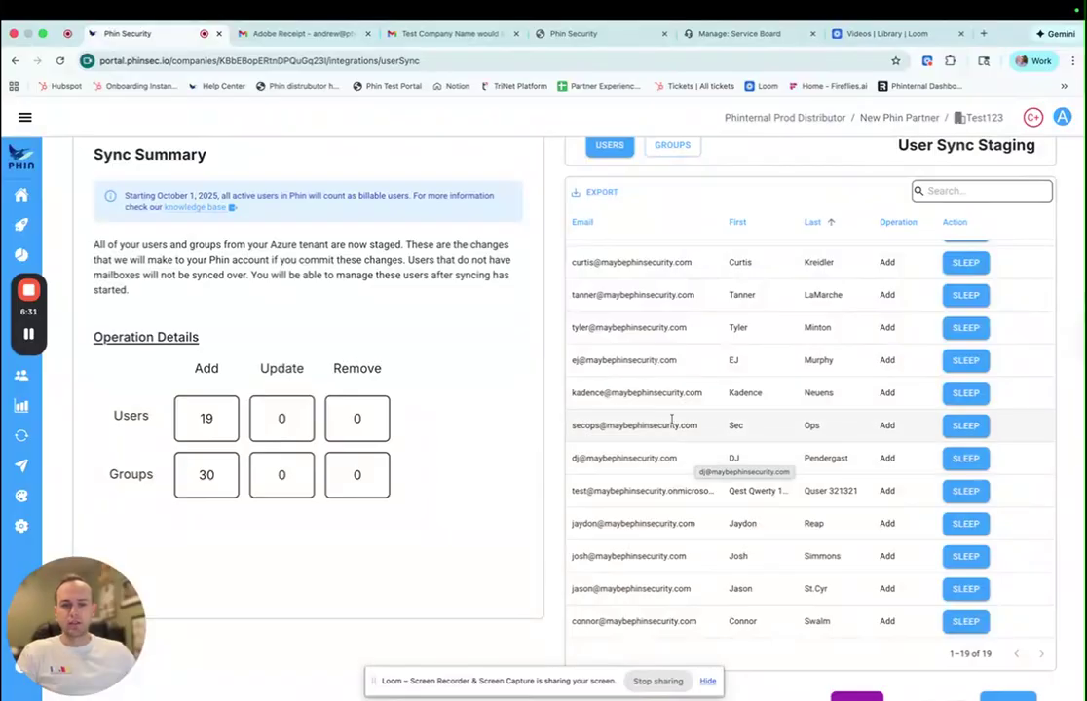
# - Sleep the security-operations account, the test account and one more user in staging
pyautogui.moveTo(577, 429); pyautogui.dragTo(711, 425)
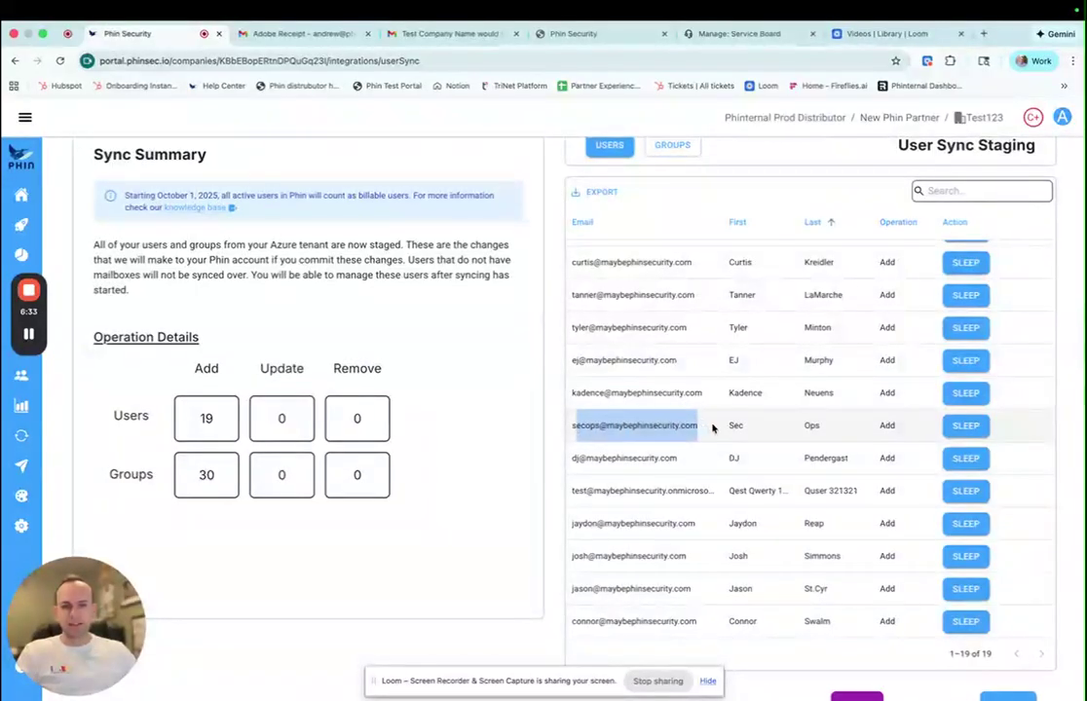
pyautogui.click(960, 433)
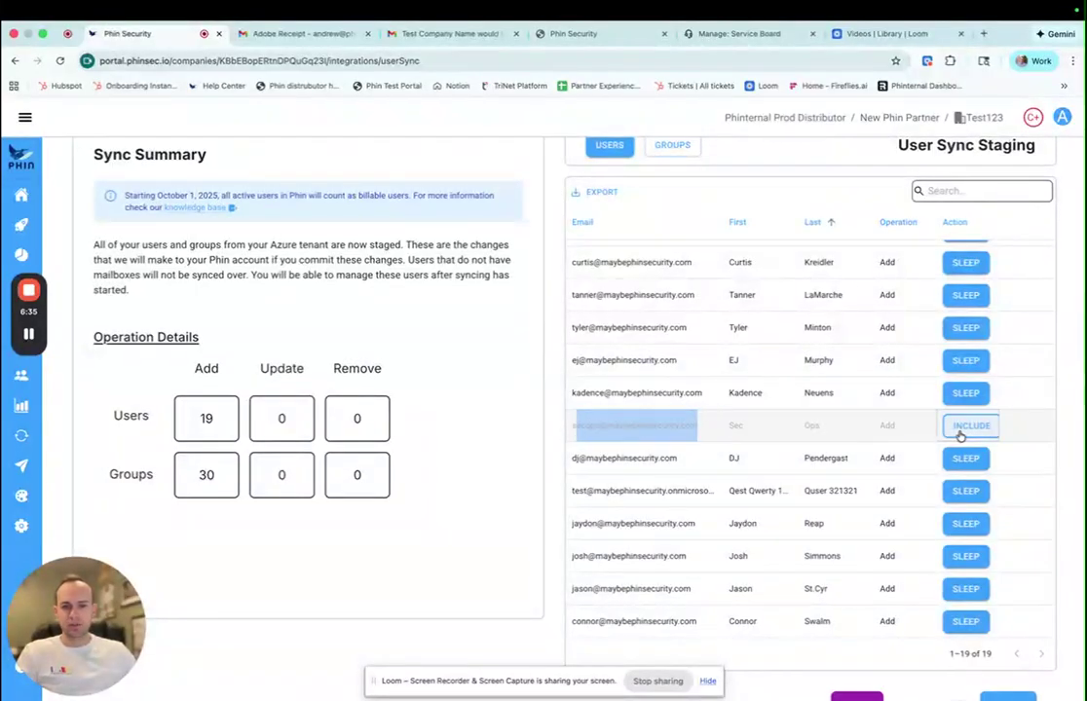
pyautogui.click(962, 492)
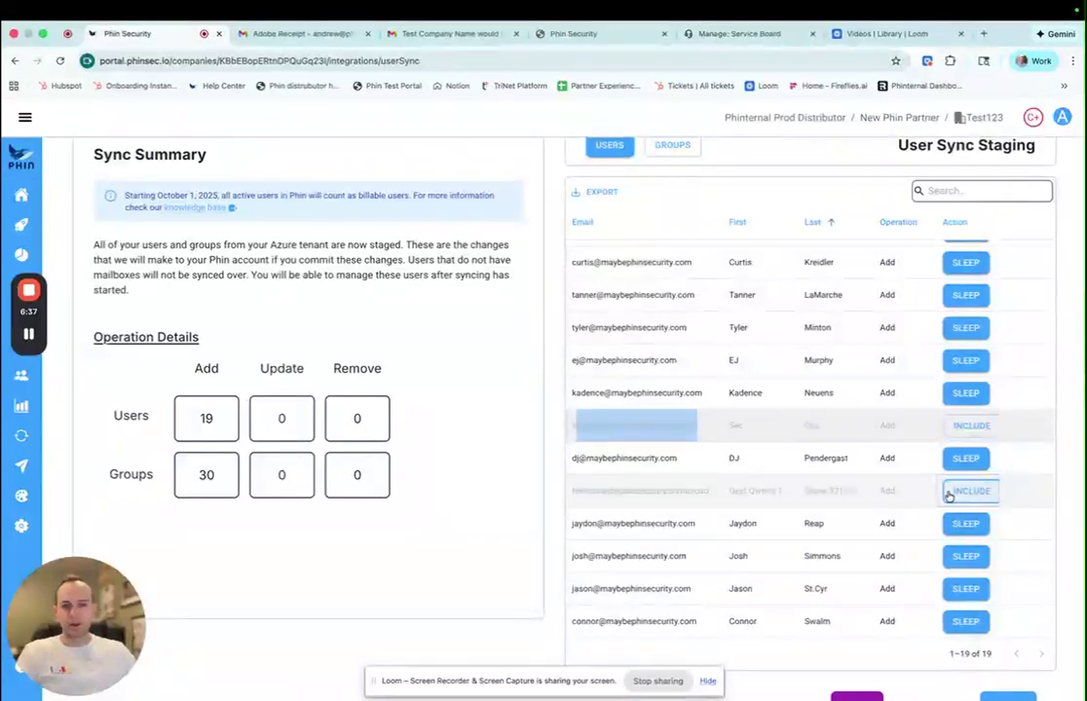
pyautogui.click(981, 557)
pyautogui.scroll(3, 626, 473)
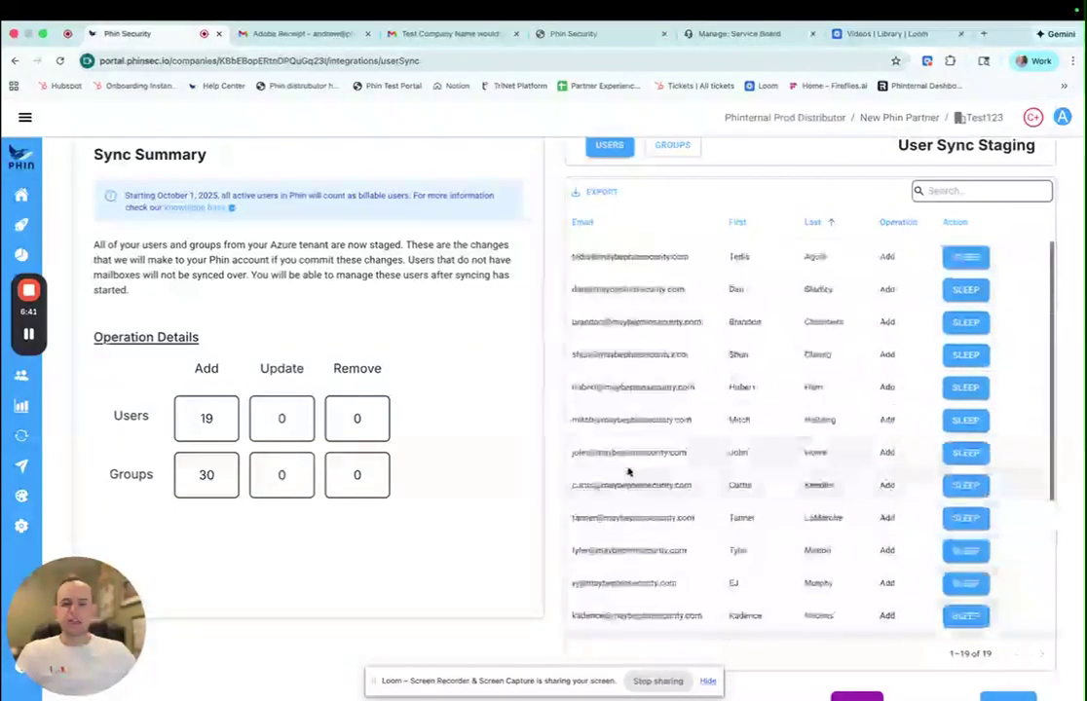
pyautogui.scroll(-3, 594, 472)
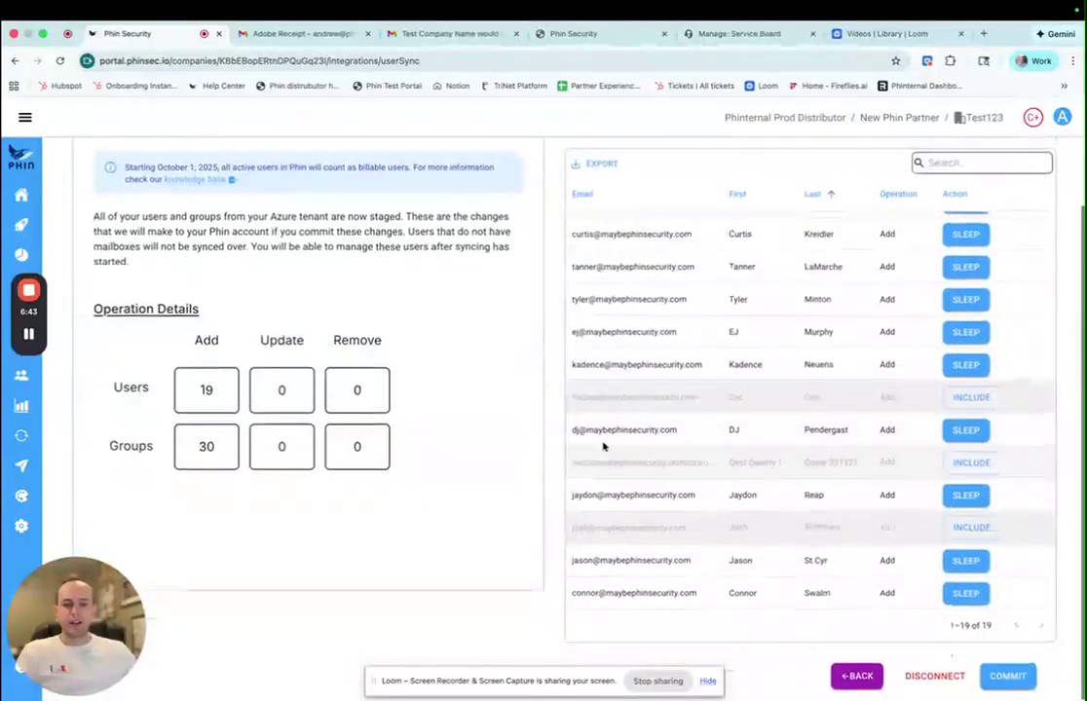
pyautogui.scroll(5, 689, 469)
pyautogui.scroll(-1, 688, 469)
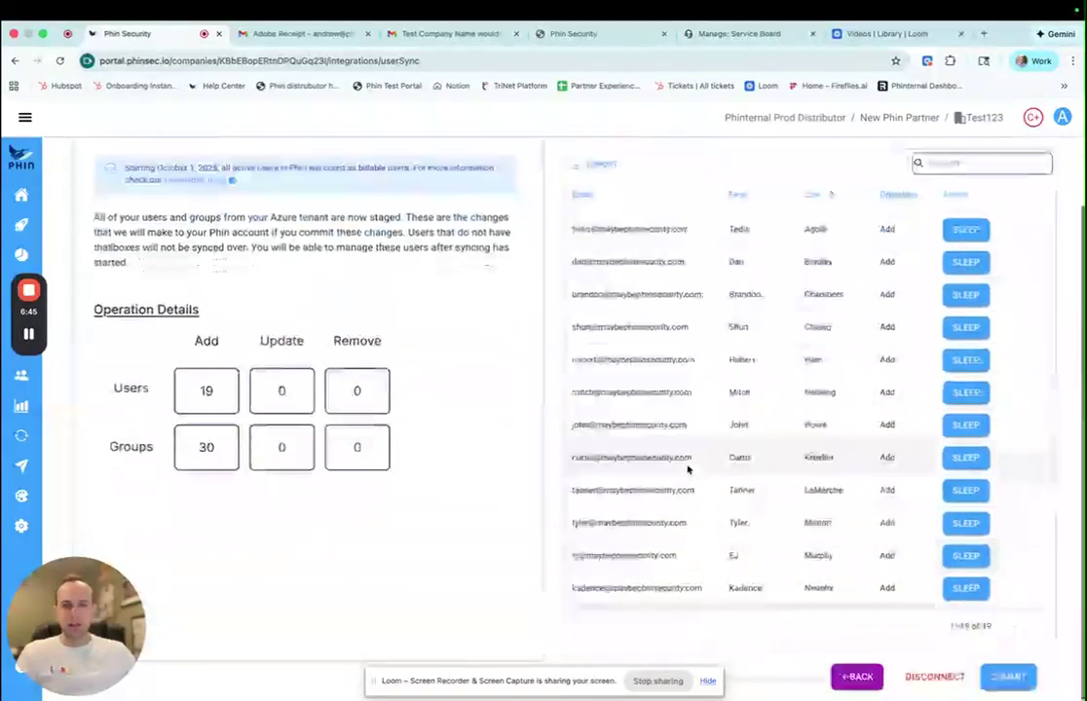
# - Commit the first sync of 16 active users and 30 groups, then open Users
pyautogui.click(1003, 676)
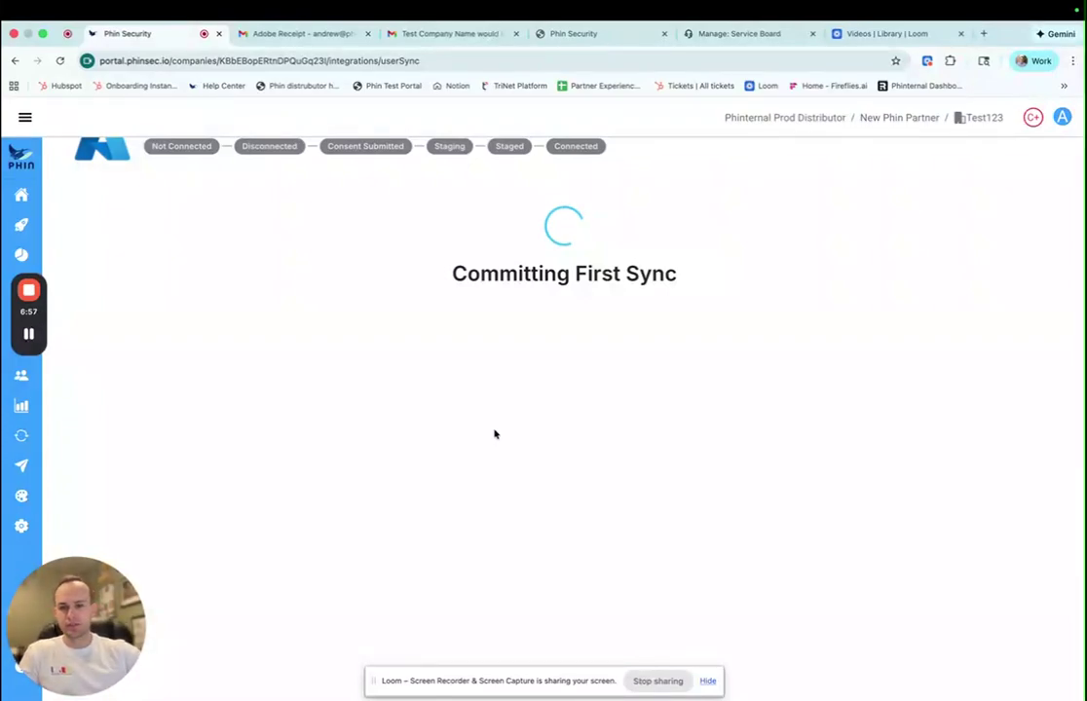
pyautogui.scroll(-2, 495, 434)
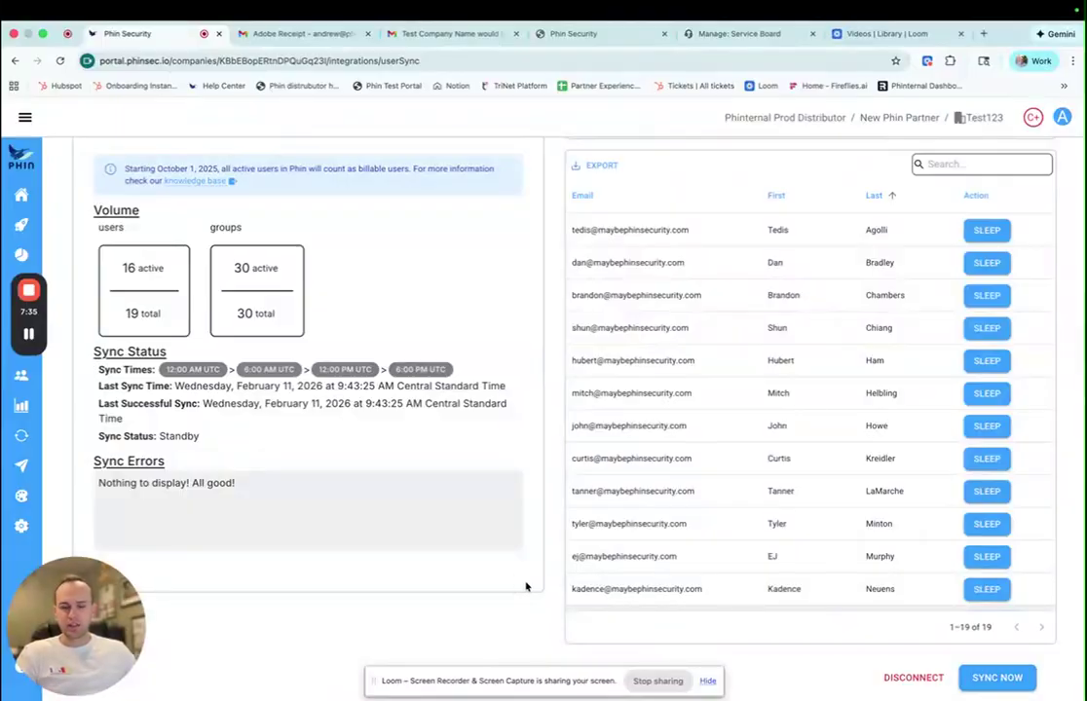
pyautogui.click(26, 118)
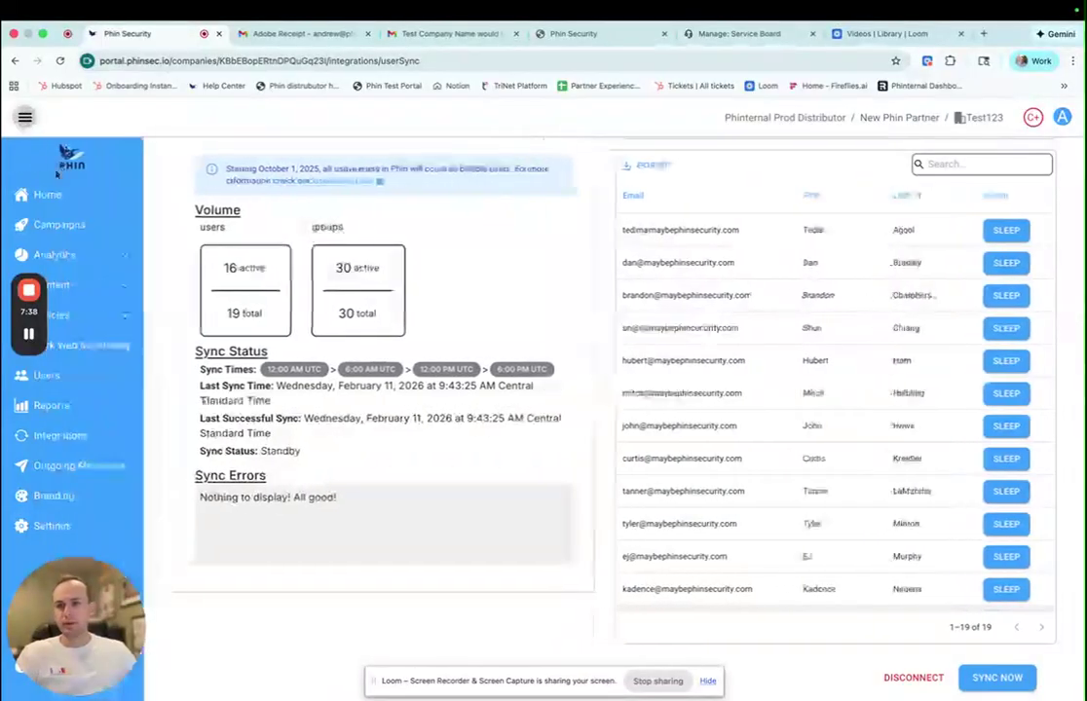
pyautogui.click(103, 380)
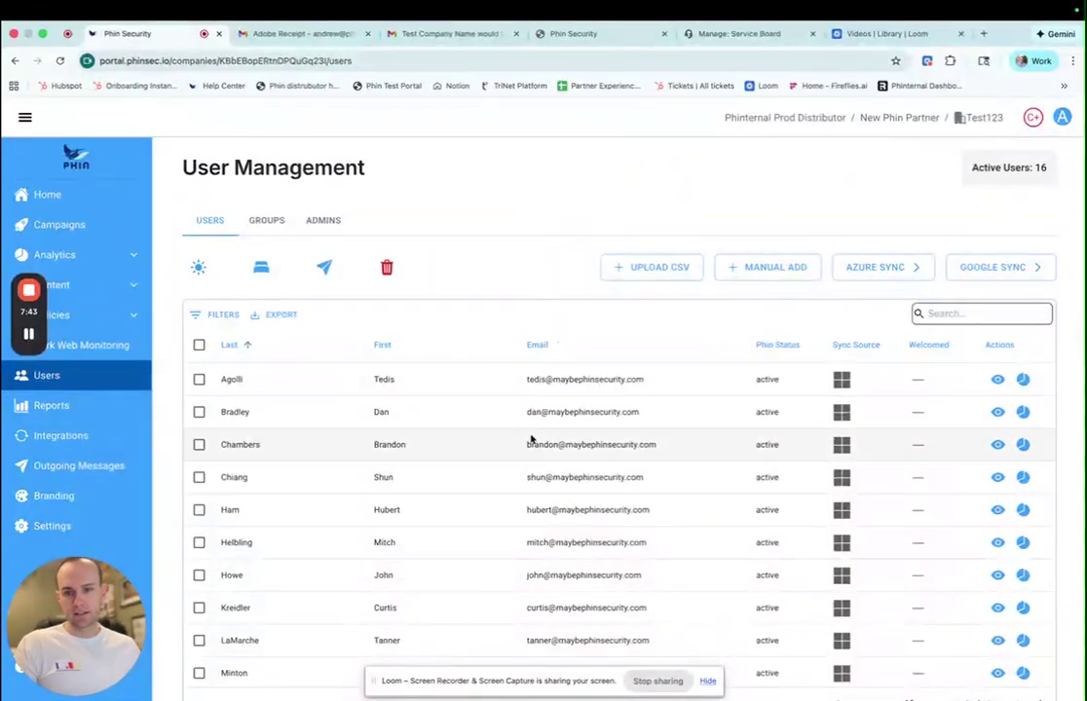
# - Show all 19 users on one page with 50 rows per page
pyautogui.scroll(-1, 531, 438)
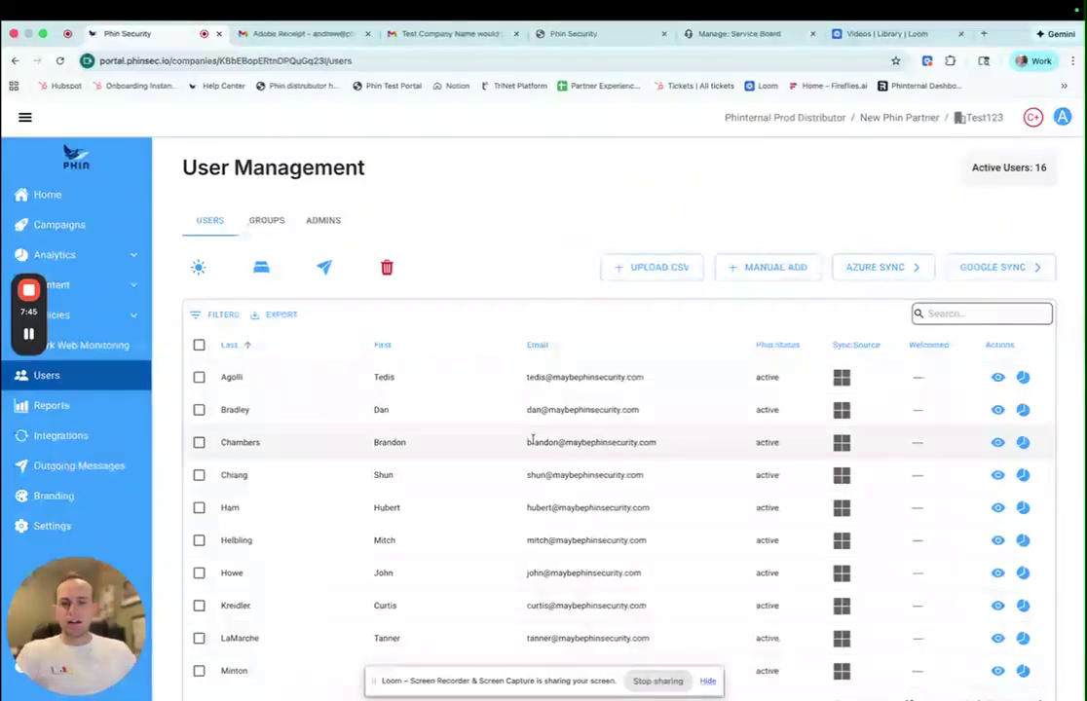
pyautogui.scroll(-1, 529, 444)
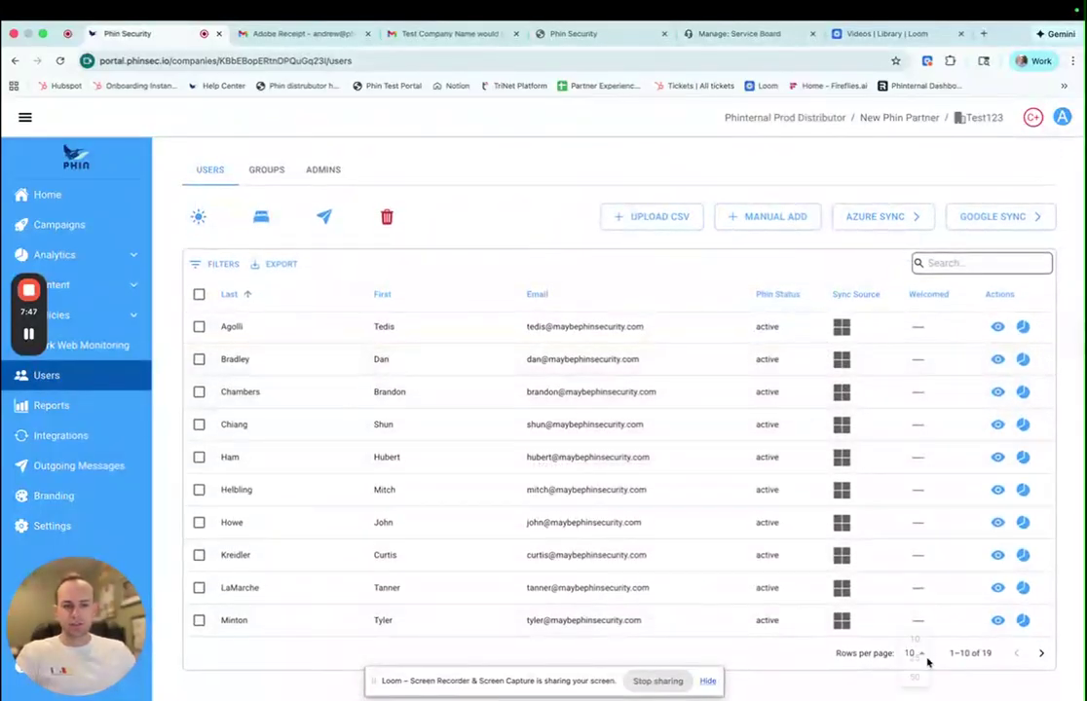
pyautogui.click(915, 654)
pyautogui.click(916, 681)
# - Wake the slept Ops user, put it back to sleep, then view the empty Company Level Admins list
pyautogui.scroll(-3, 504, 520)
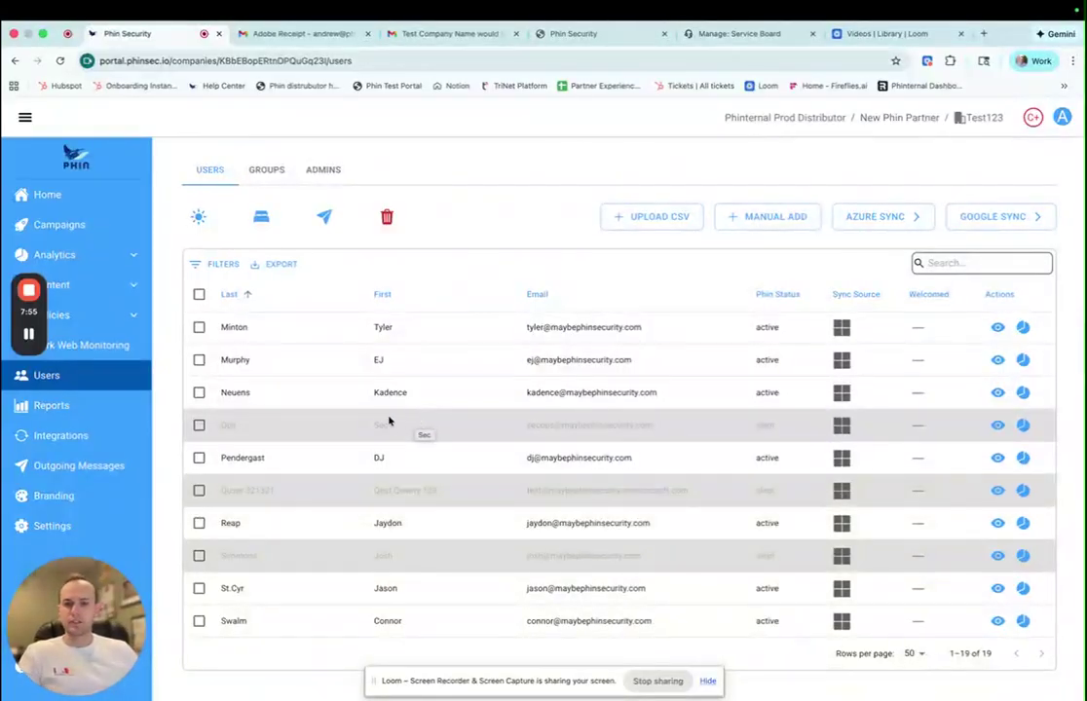
pyautogui.click(200, 426)
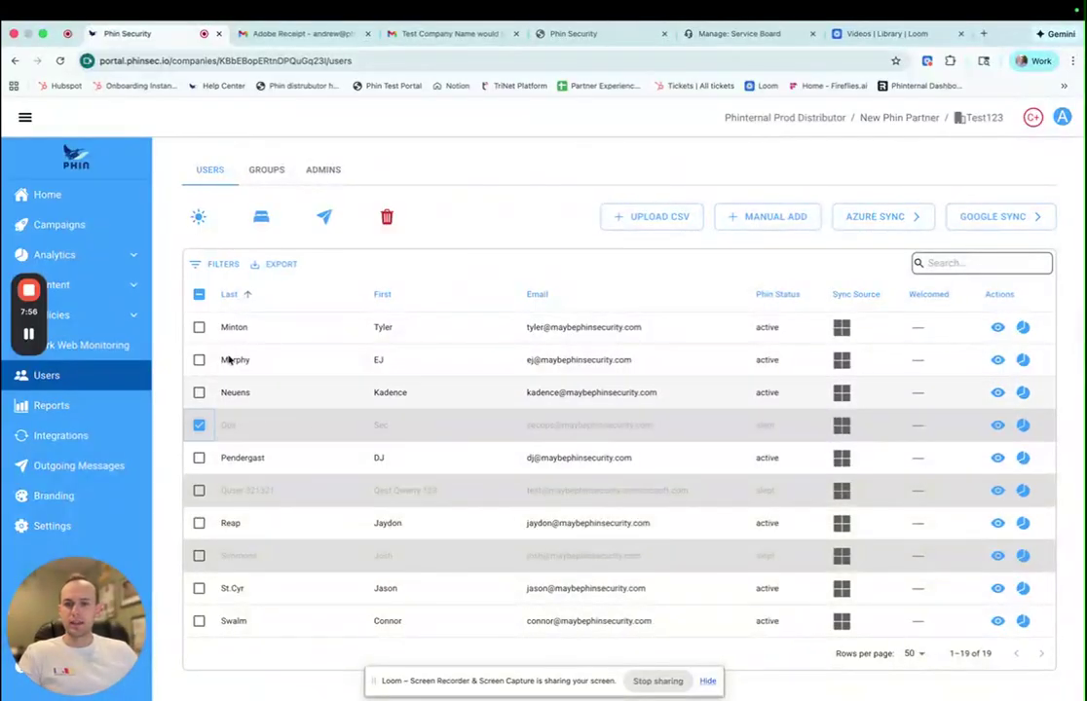
pyautogui.click(198, 223)
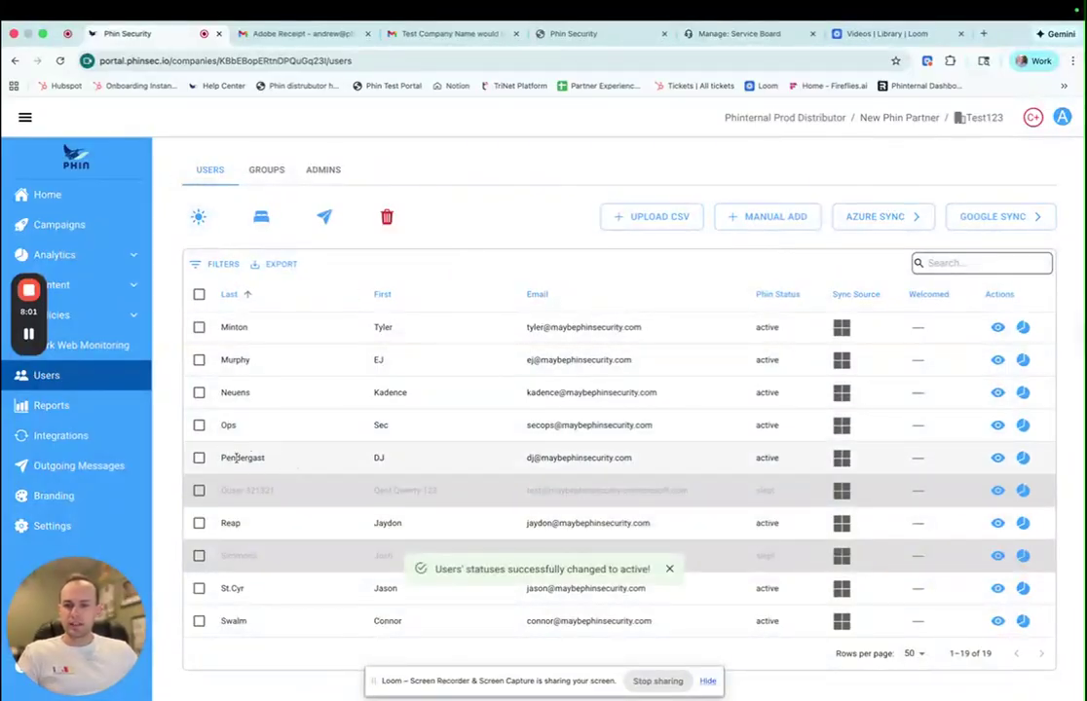
pyautogui.click(199, 426)
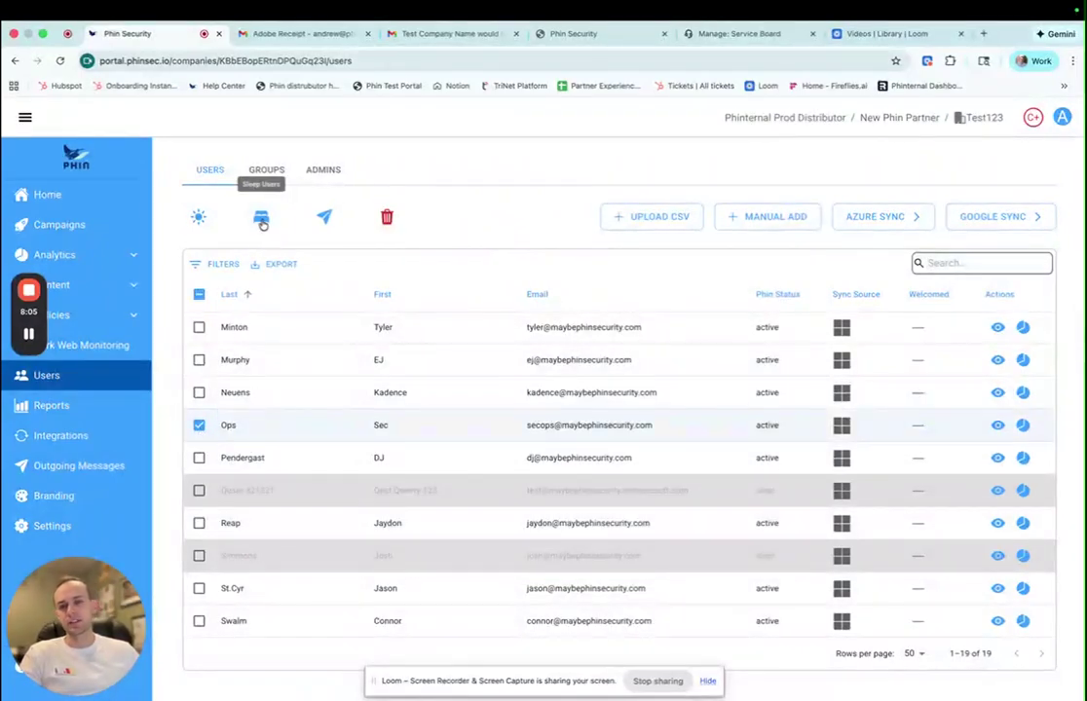
pyautogui.click(261, 219)
pyautogui.click(666, 570)
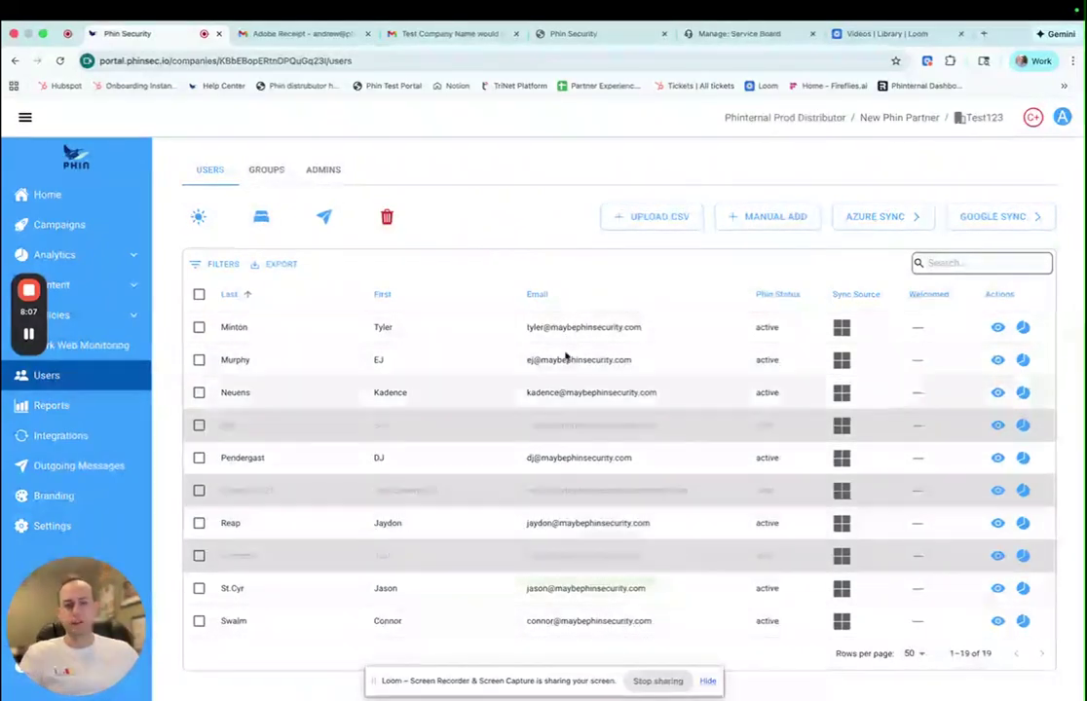
pyautogui.scroll(5, 502, 475)
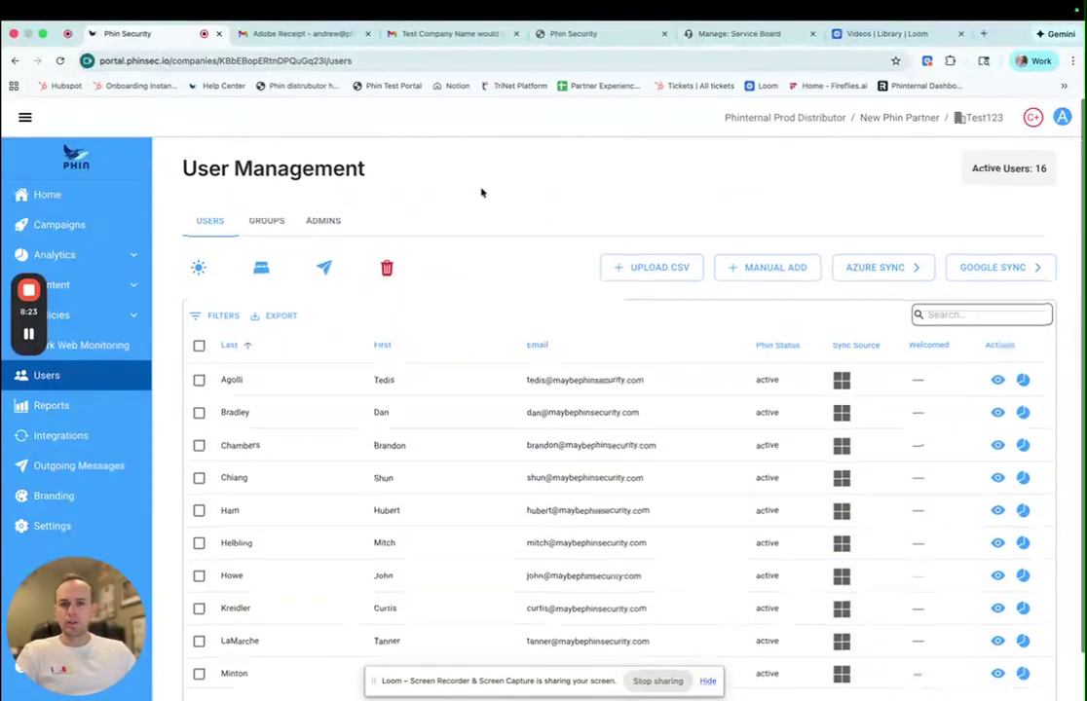
pyautogui.click(335, 228)
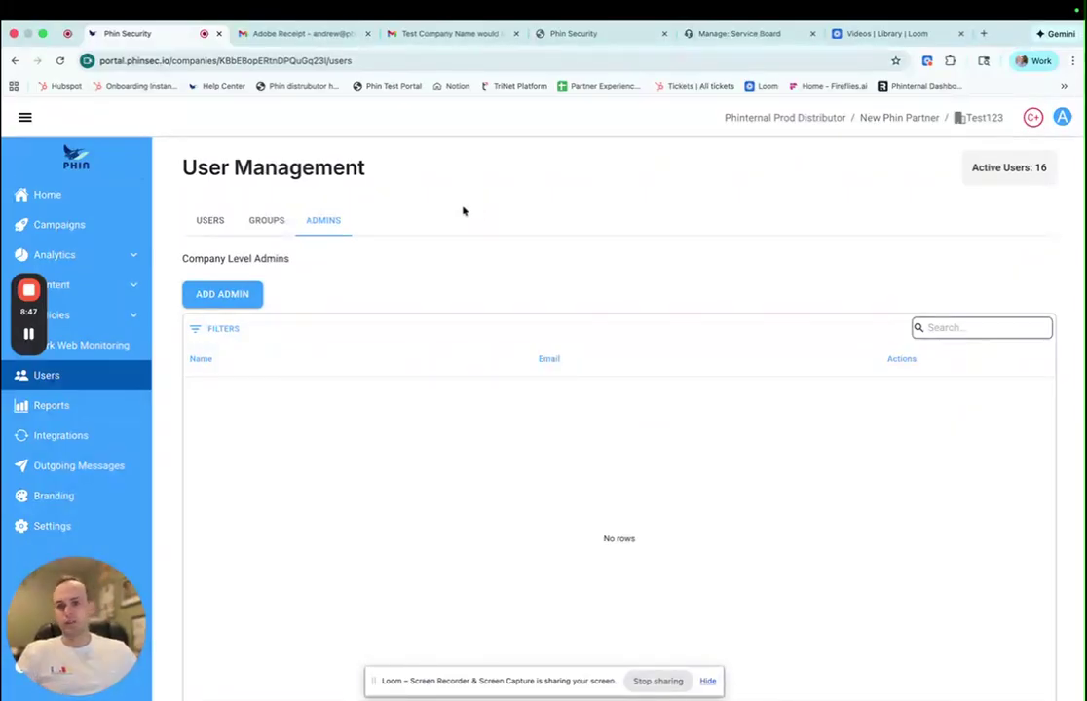
# - Review the home page and the Admins and Users lists, then go to Test123's Integrations page
pyautogui.click(139, 199)
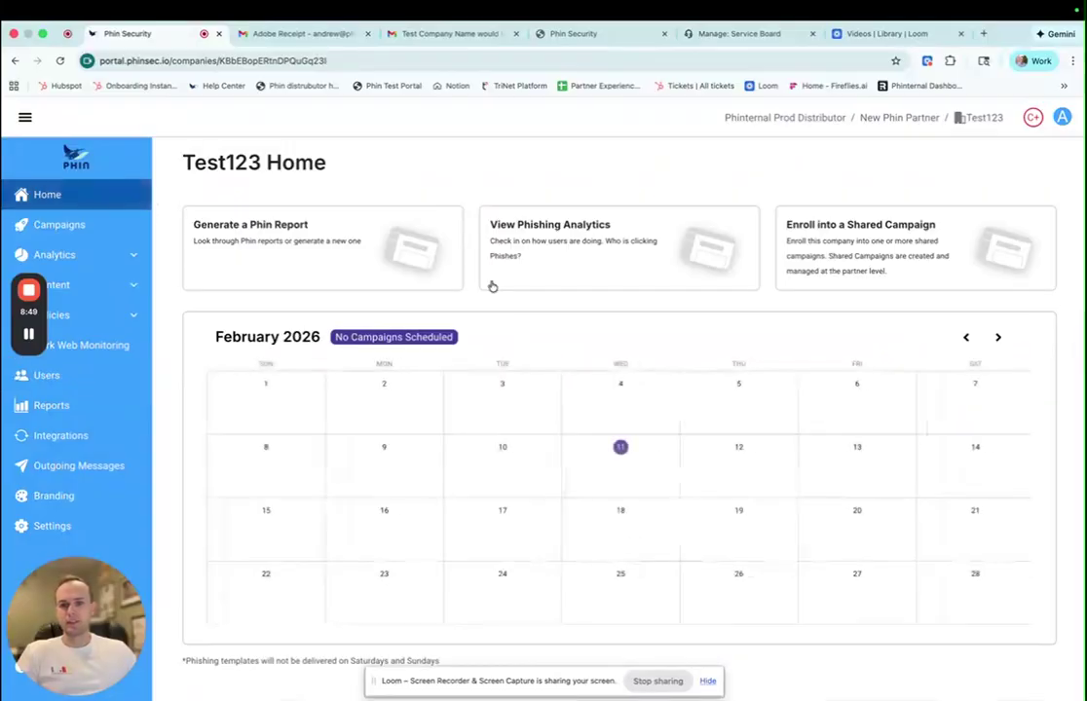
pyautogui.click(17, 60)
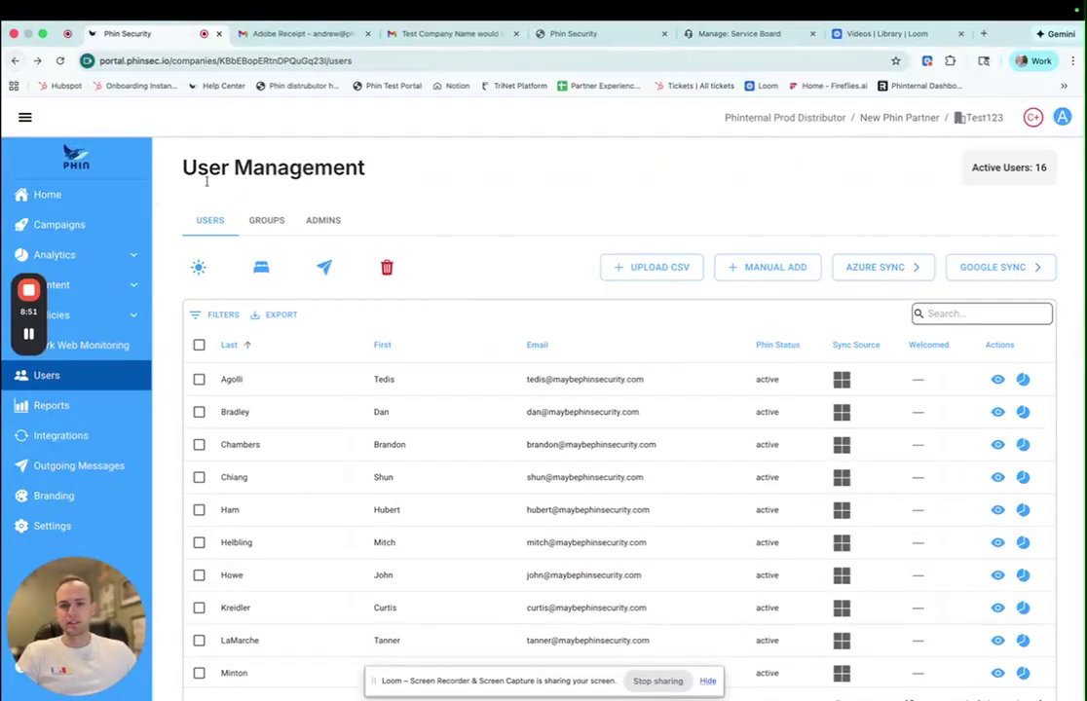
pyautogui.click(319, 230)
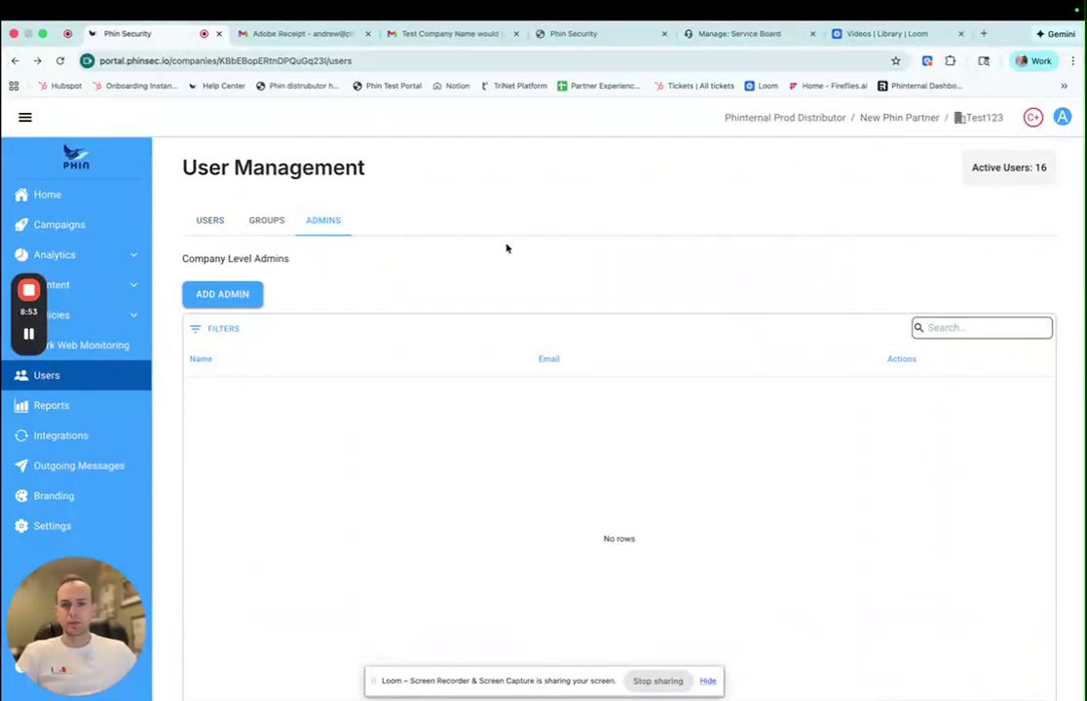
pyautogui.scroll(-3, 504, 244)
pyautogui.scroll(3, 505, 240)
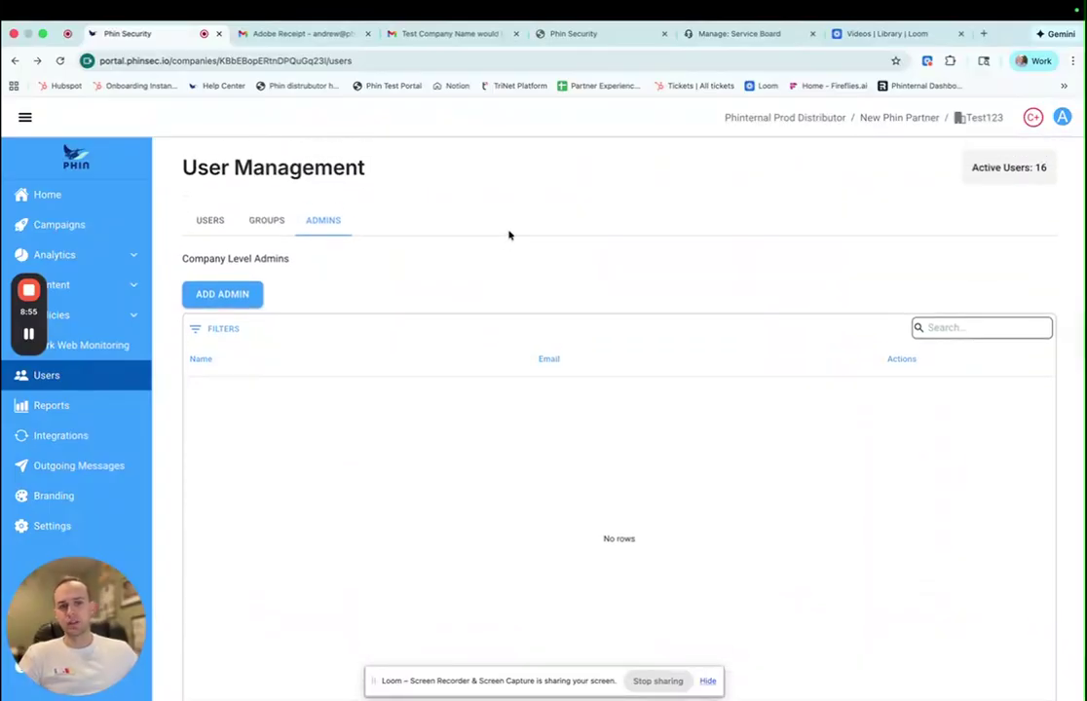
pyautogui.click(210, 221)
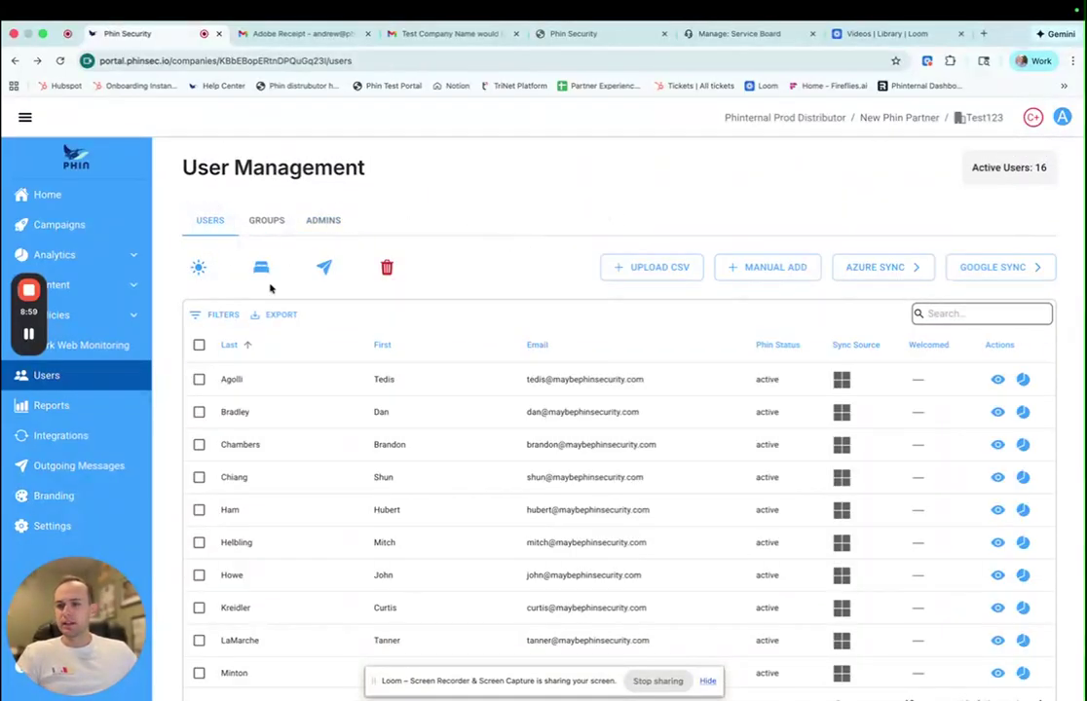
pyautogui.click(60, 436)
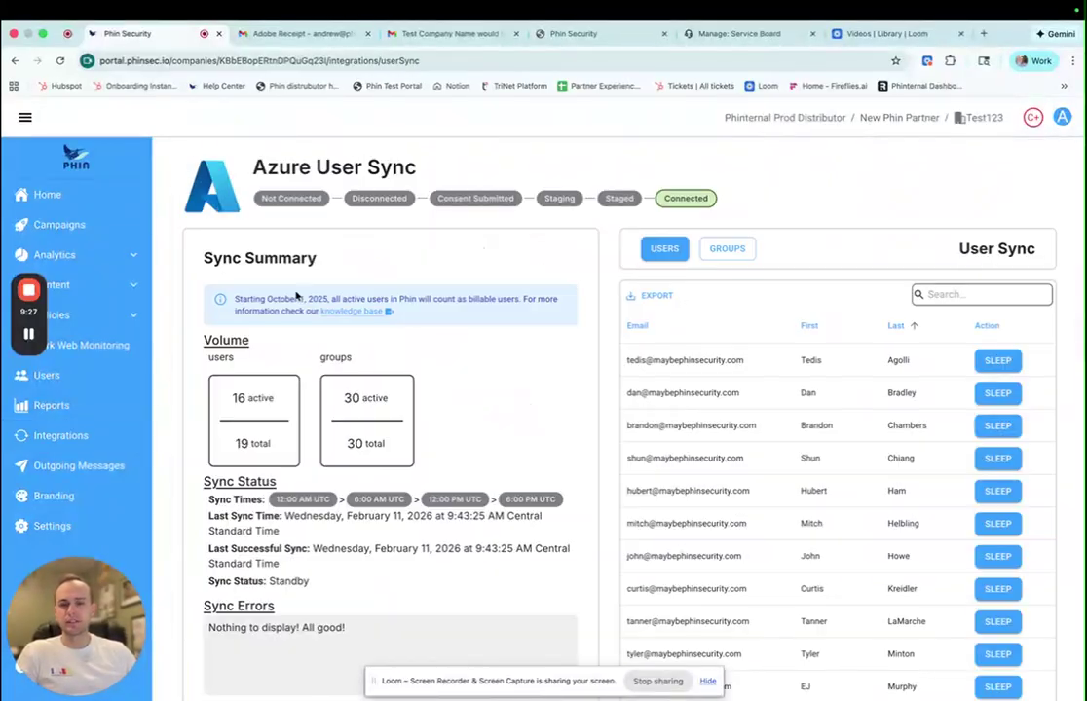
pyautogui.click(260, 265)
pyautogui.scroll(-2, 578, 453)
pyautogui.scroll(2, 577, 459)
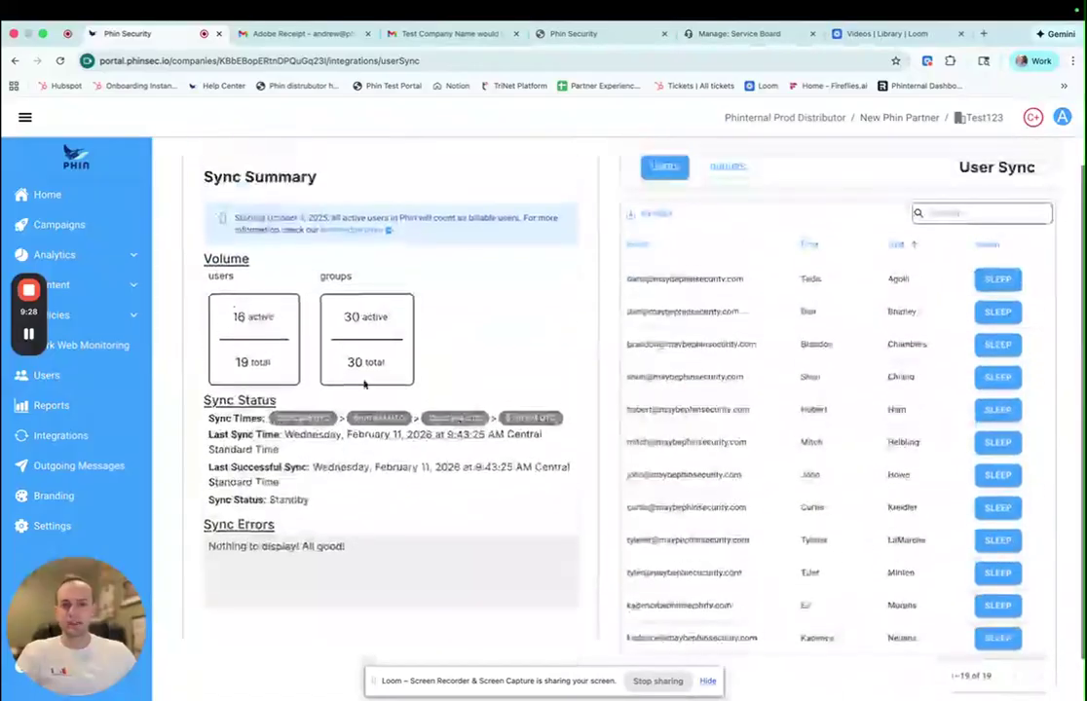
pyautogui.click(65, 202)
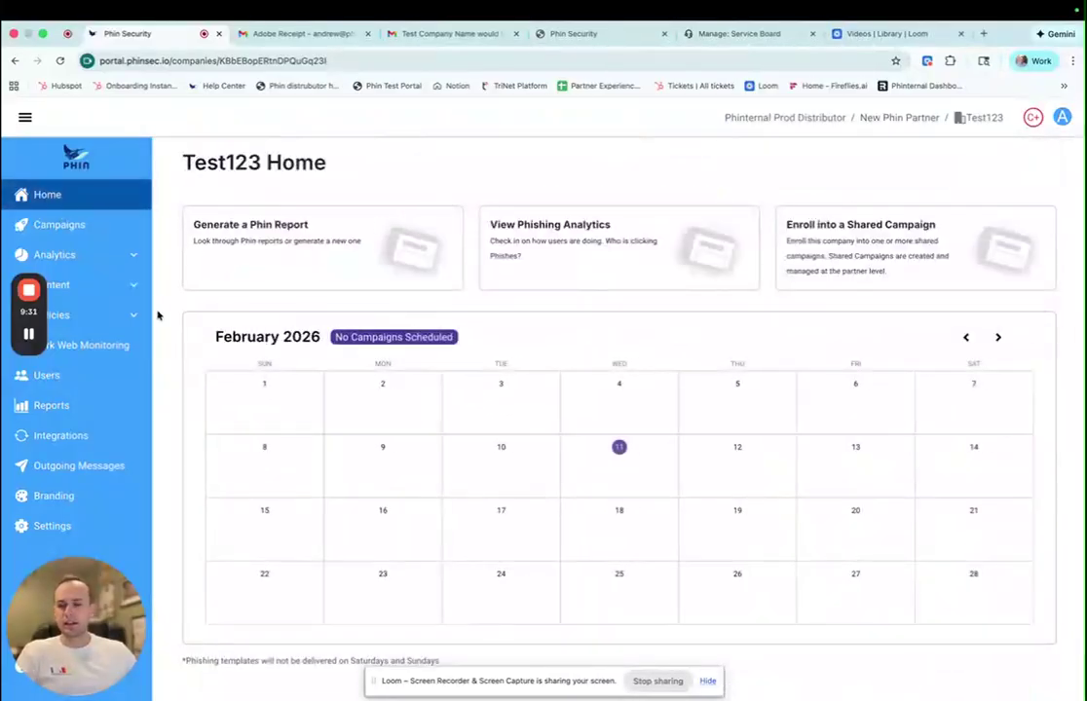
pyautogui.click(116, 428)
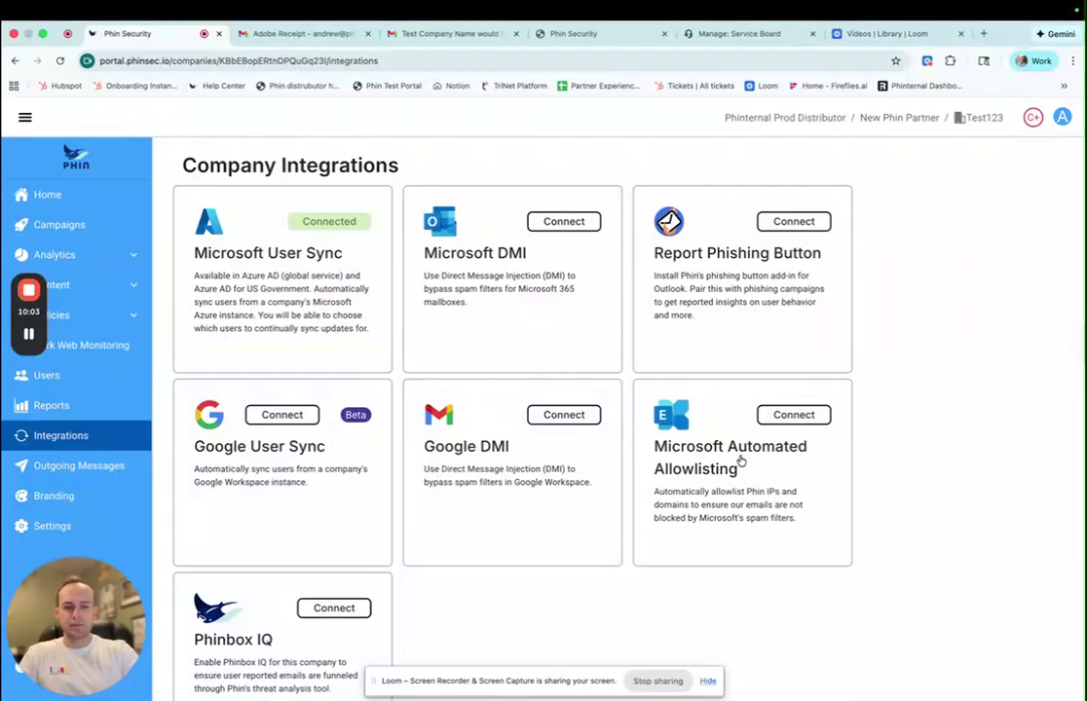
# - Look at Microsoft Automated Allowlisting, then open Microsoft DMI and continue to Microsoft's consent sign-in
pyautogui.click(697, 431)
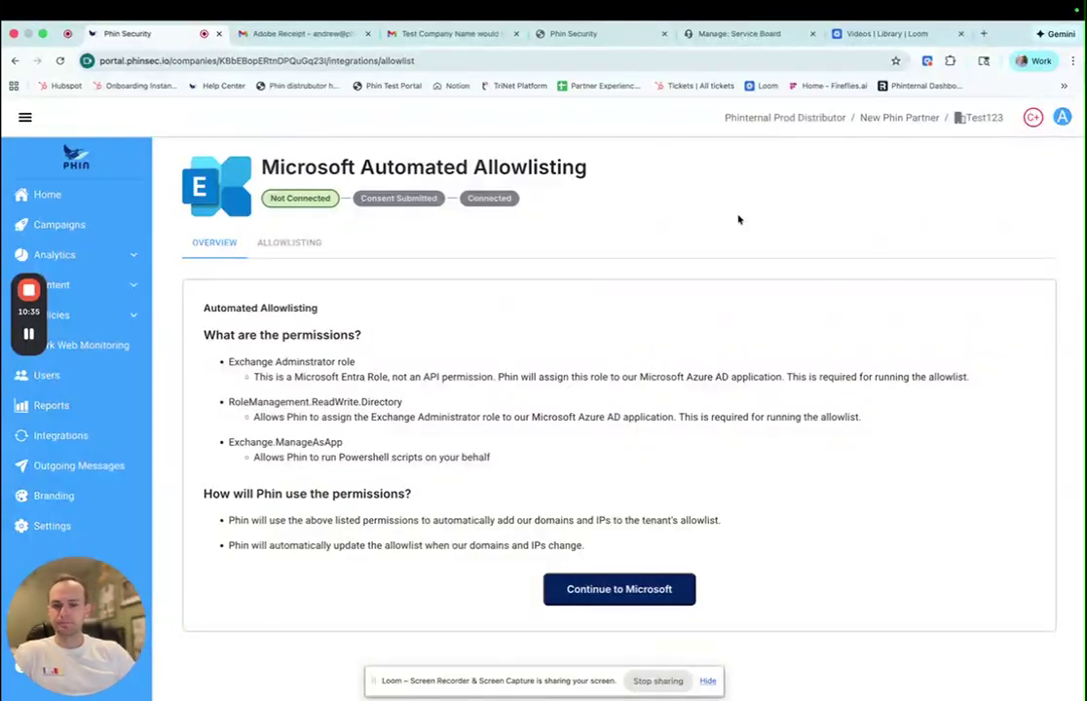
pyautogui.click(15, 61)
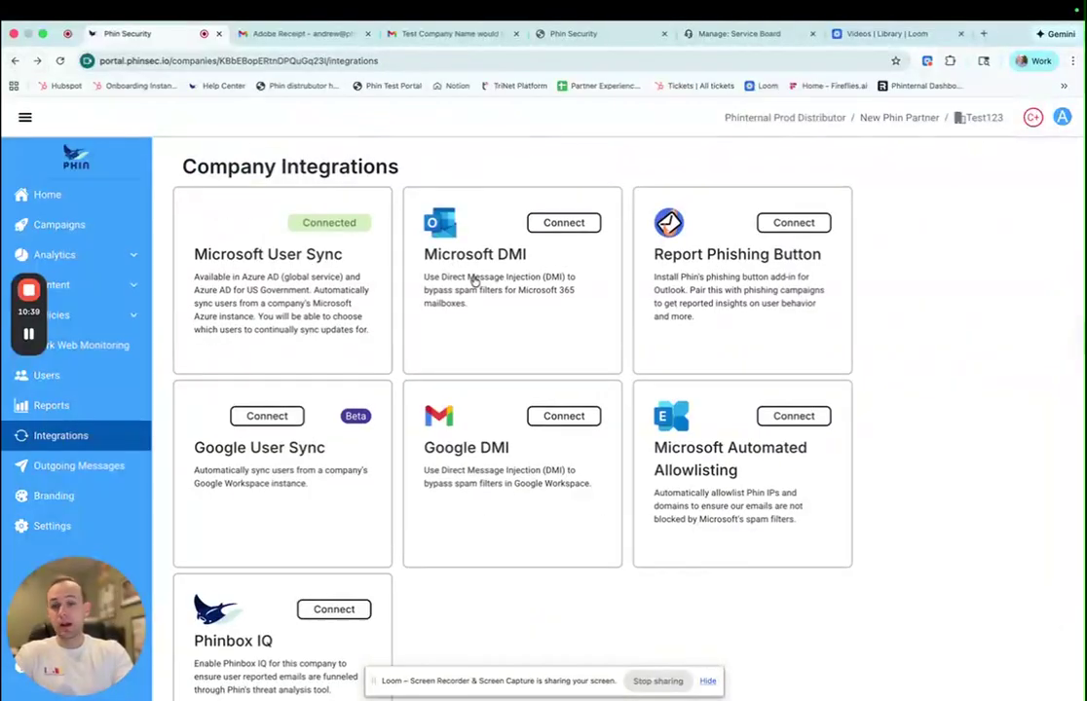
pyautogui.click(480, 273)
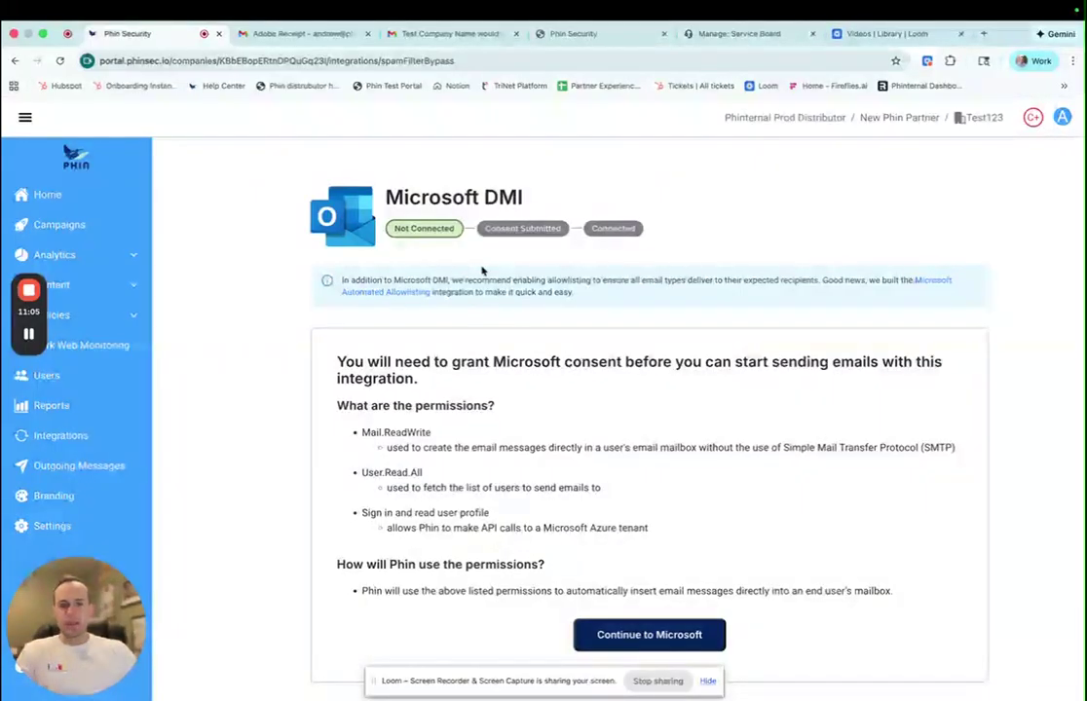
pyautogui.click(650, 630)
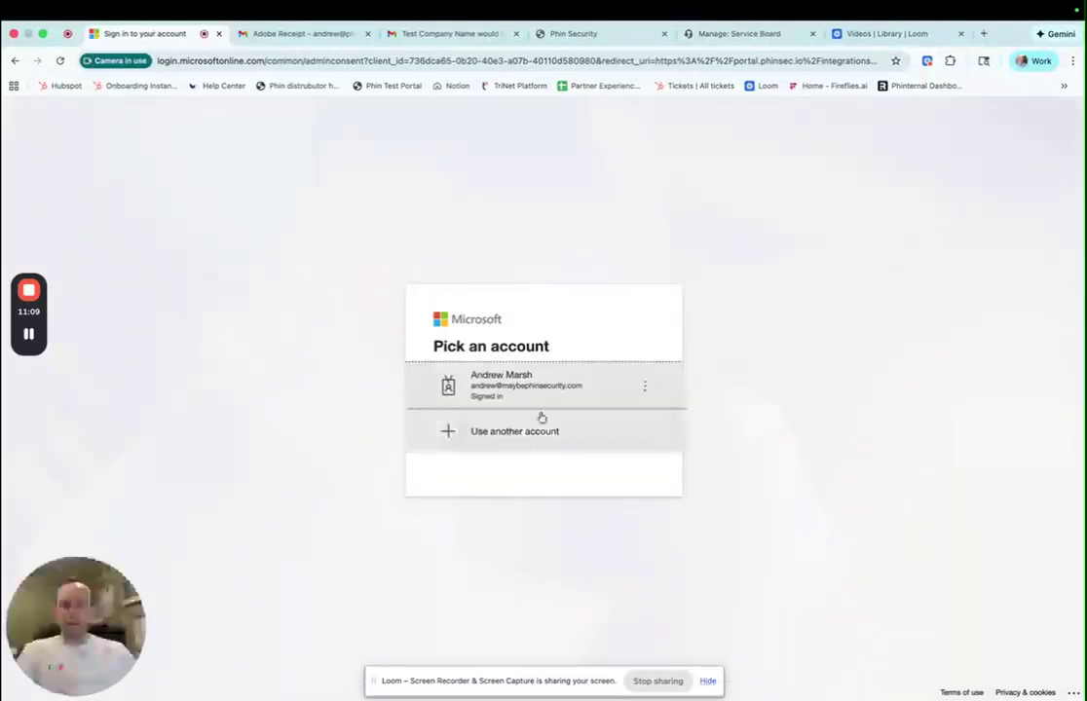
# - Sign in with the already signed-in account and accept Phin Spam Bypass's organization-wide permissions
pyautogui.click(533, 395)
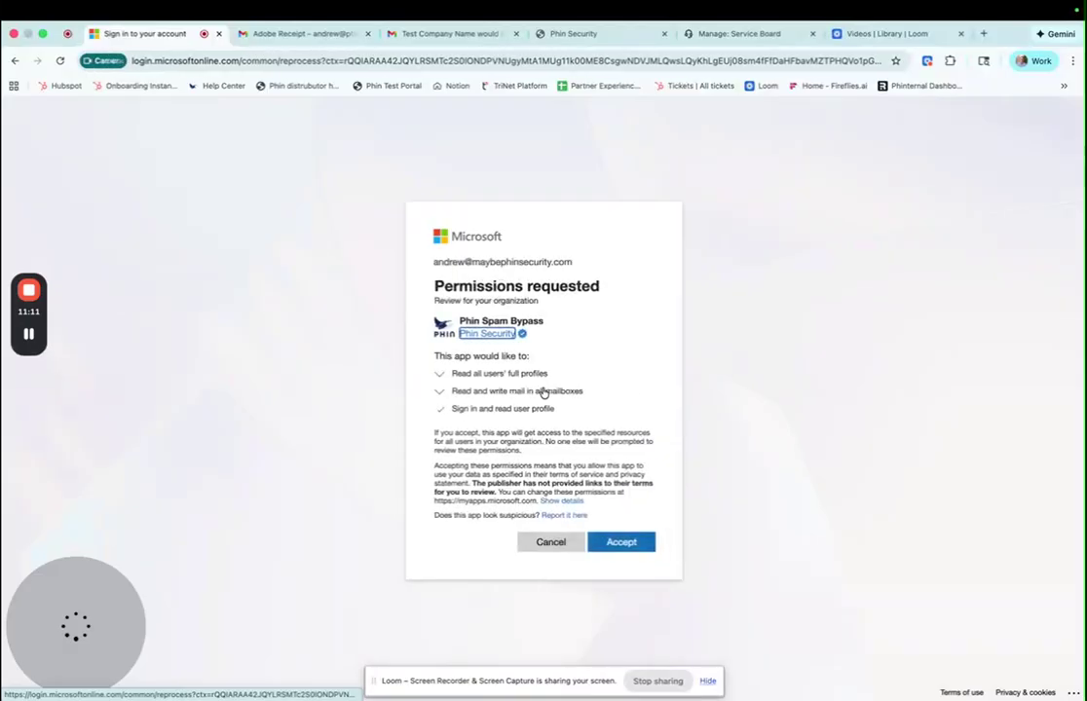
pyautogui.click(626, 548)
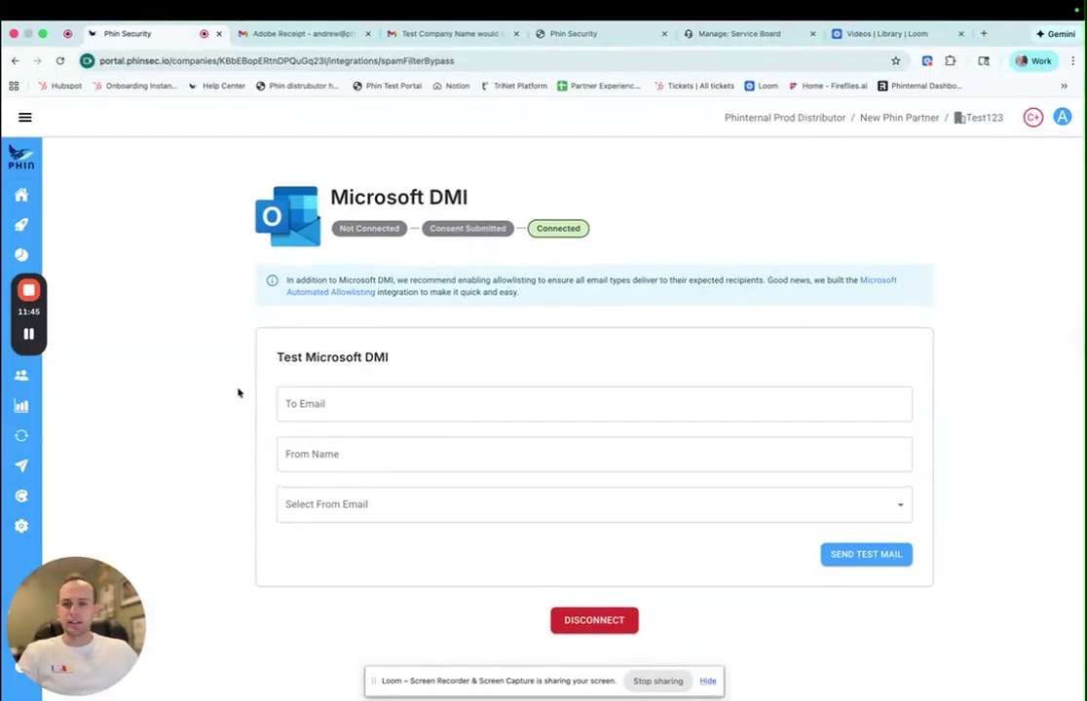
# - Once Microsoft DMI validates as Connected, expand the sidebar and return to Integrations
pyautogui.click(25, 118)
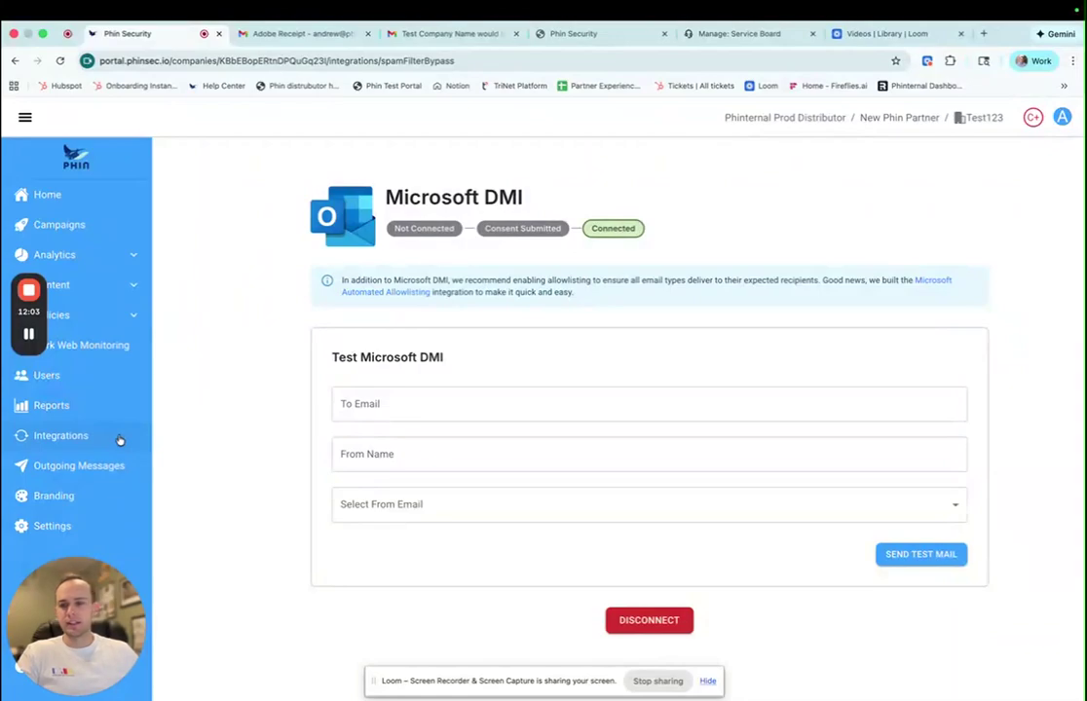
pyautogui.click(119, 438)
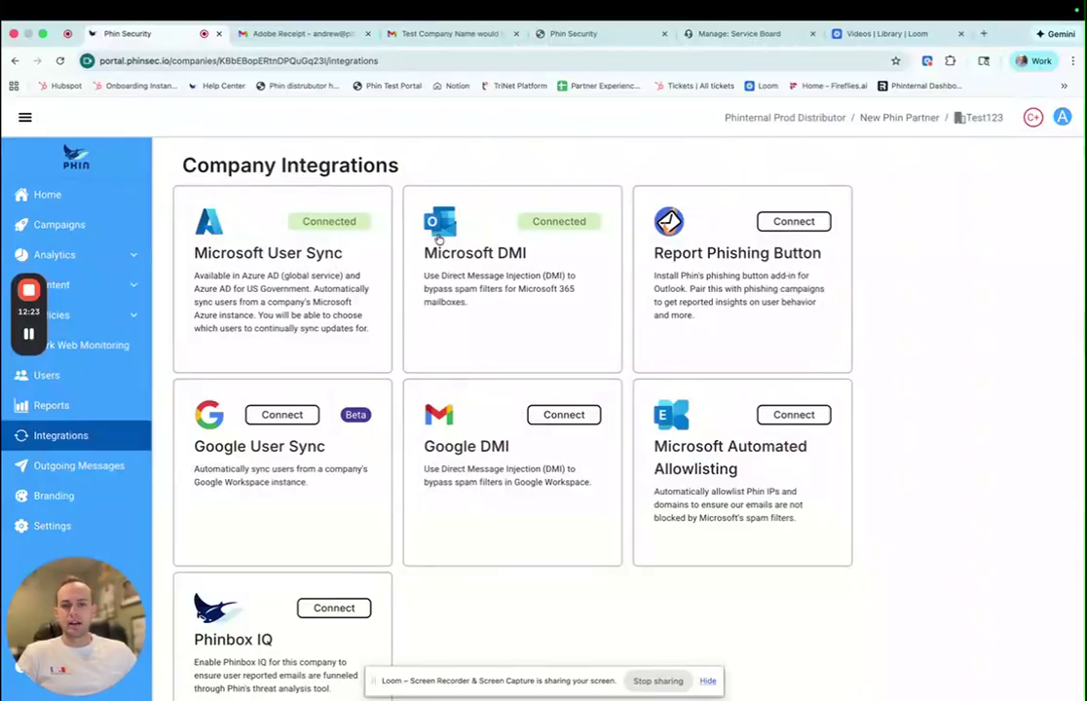
# - Open the Report Phishing Button card on Test123's Company Integrations page
pyautogui.click(716, 294)
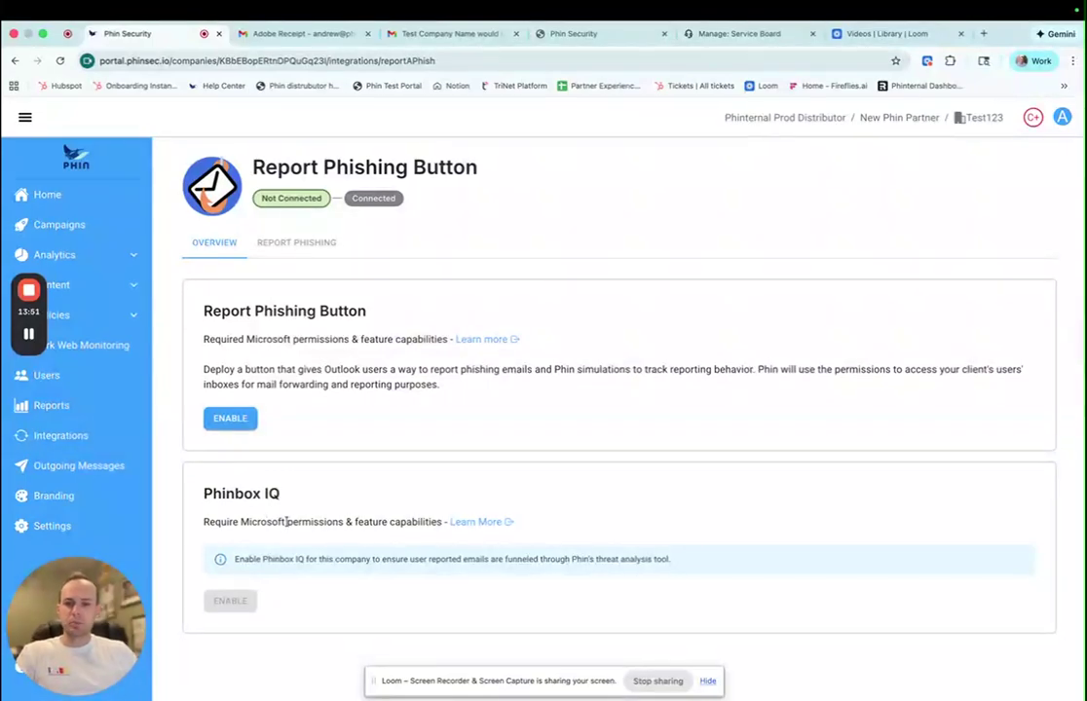
# - Enable the Report Phishing Button, bringing up its five-permission Microsoft consent notice
pyautogui.click(249, 422)
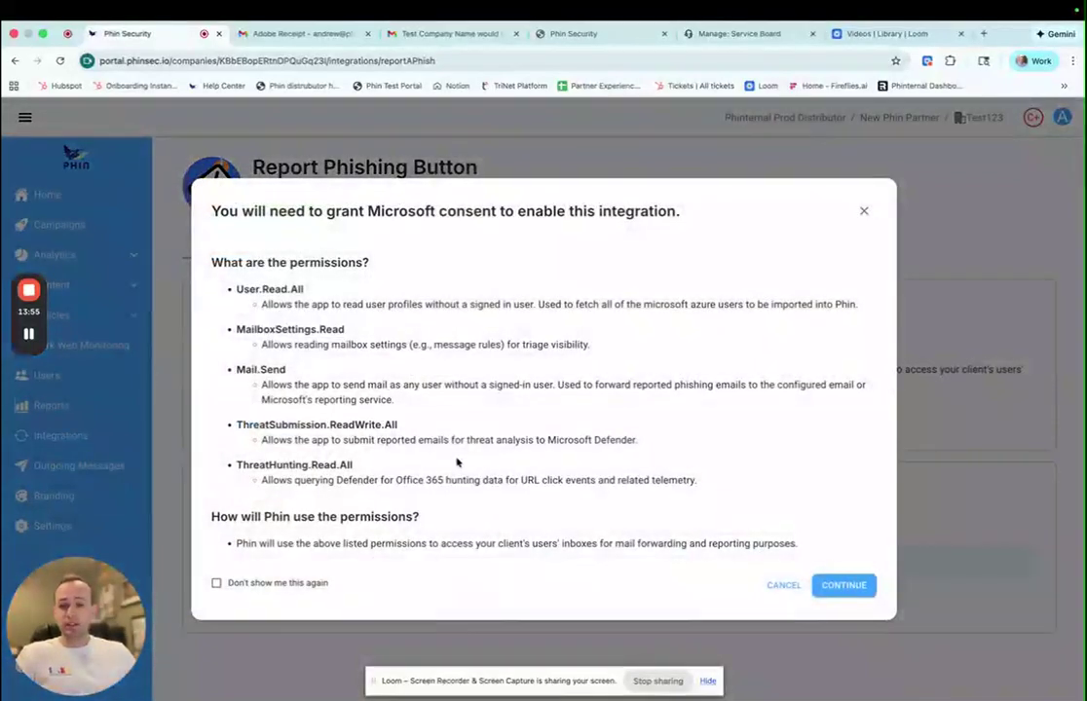
# - Proceed past the permissions notice, sign in as the admin, and accept Report-A-Phish's permissions
pyautogui.click(845, 587)
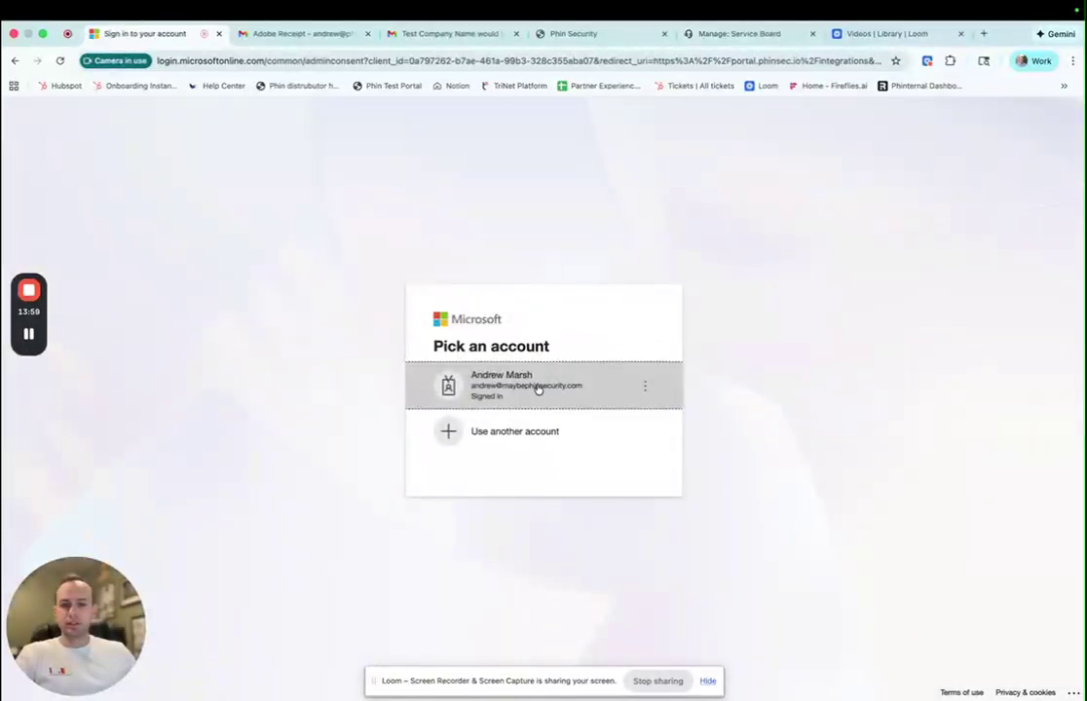
pyautogui.click(537, 388)
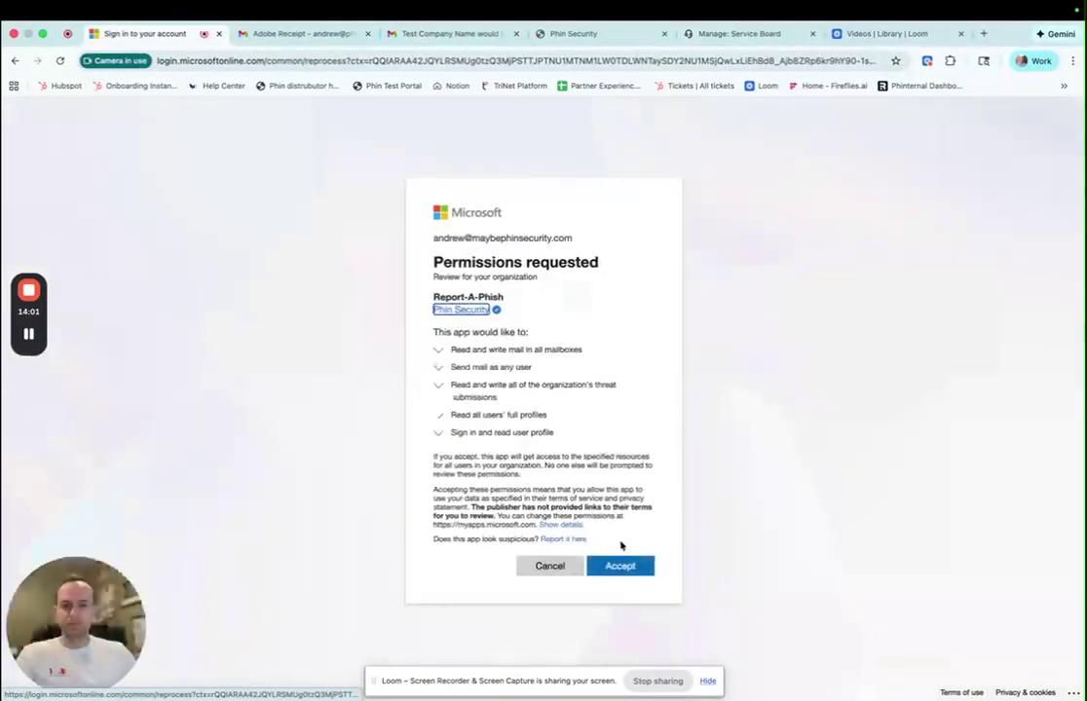
pyautogui.click(622, 565)
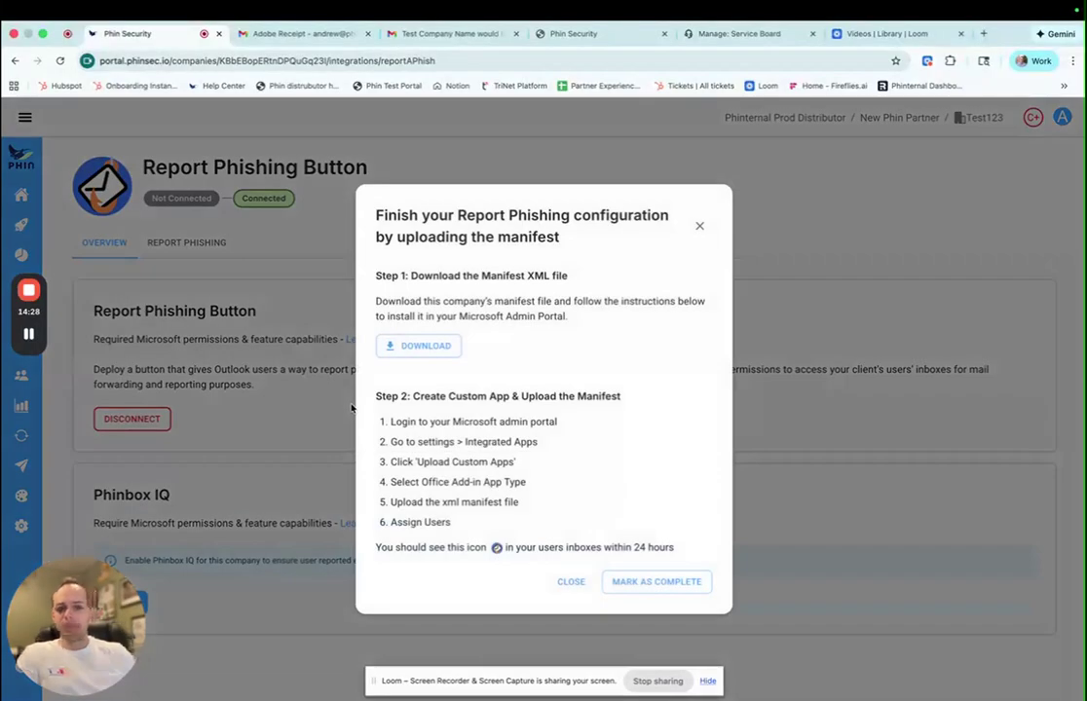
# - Dismiss the manifest XML upload instructions and switch to the Report Phishing settings
pyautogui.moveTo(490, 276); pyautogui.dragTo(568, 281)
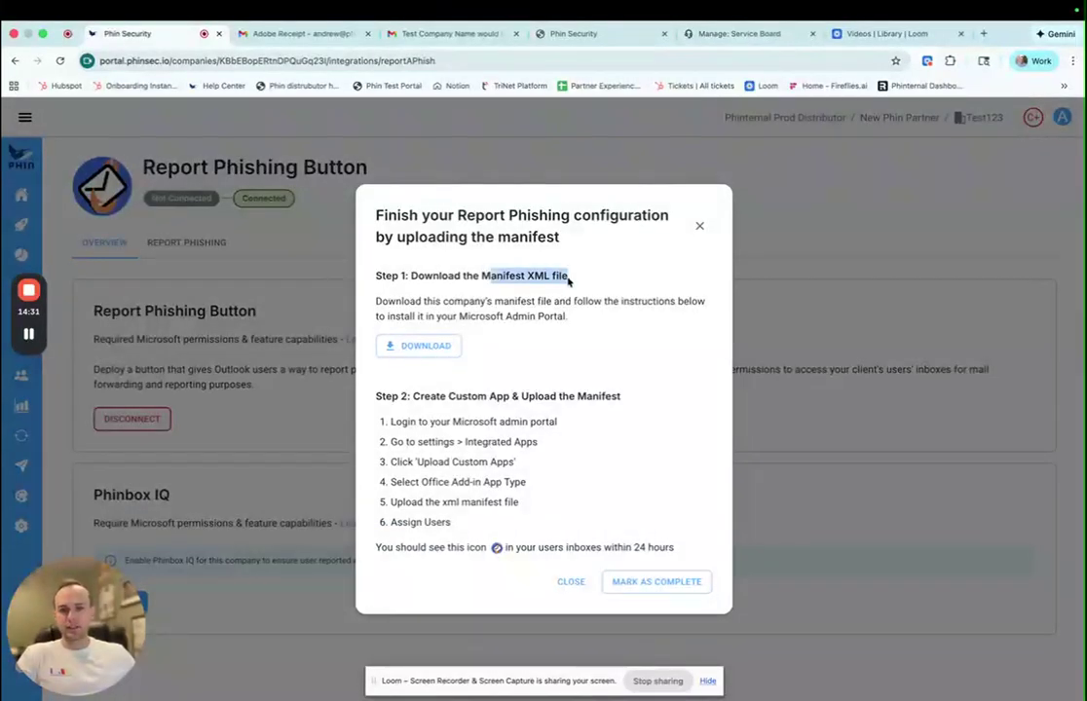
pyautogui.click(571, 282)
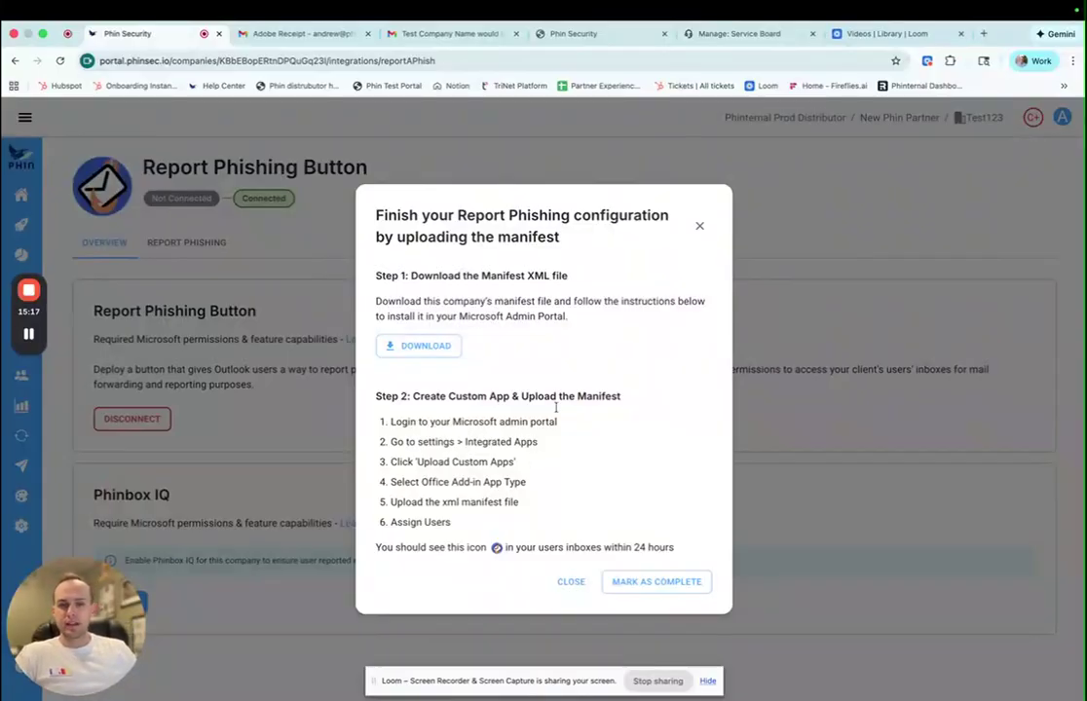
pyautogui.click(699, 229)
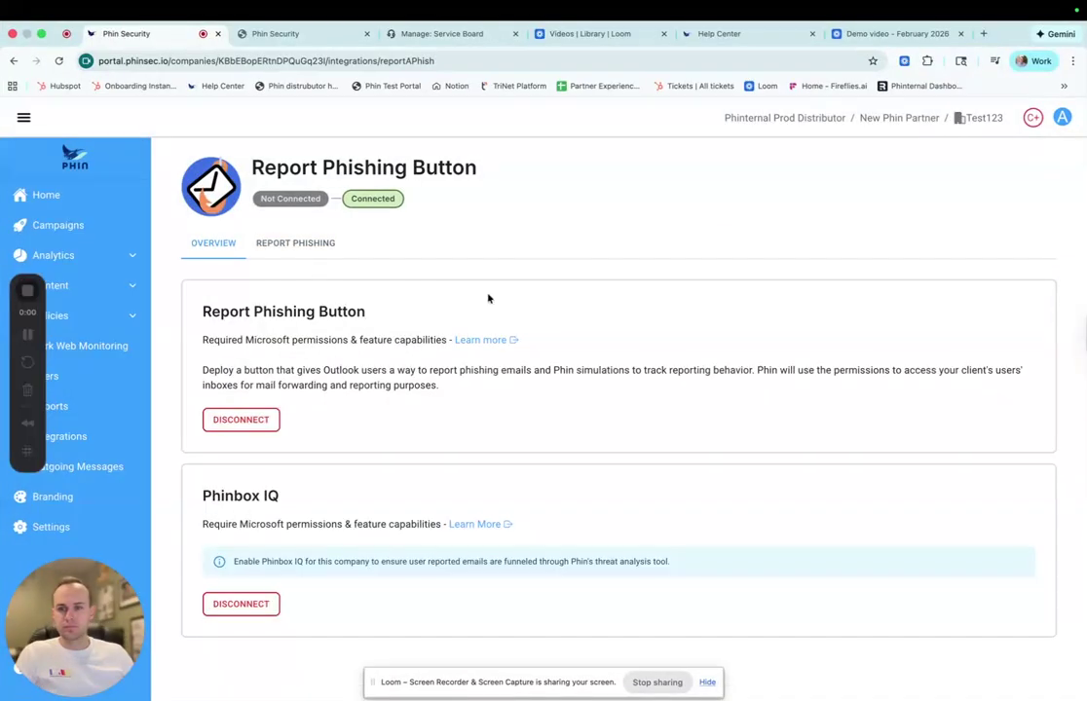
pyautogui.click(296, 245)
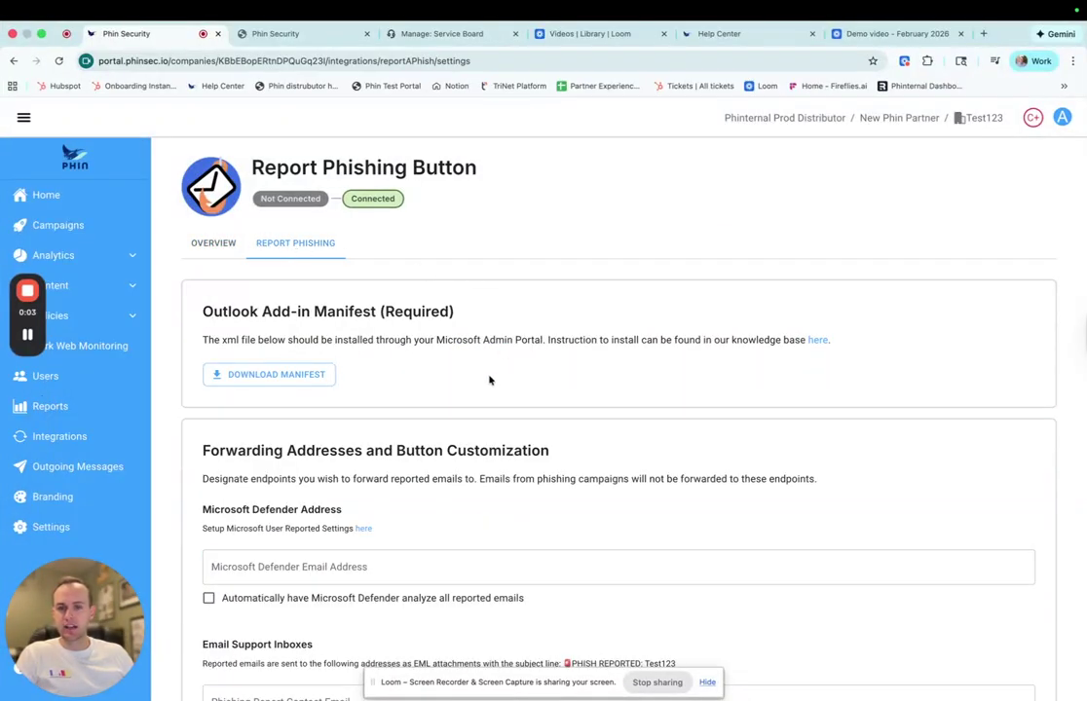
# - Under Forwarding Addresses, enable automatic Microsoft Defender analysis of all reported emails
pyautogui.scroll(-1, 487, 380)
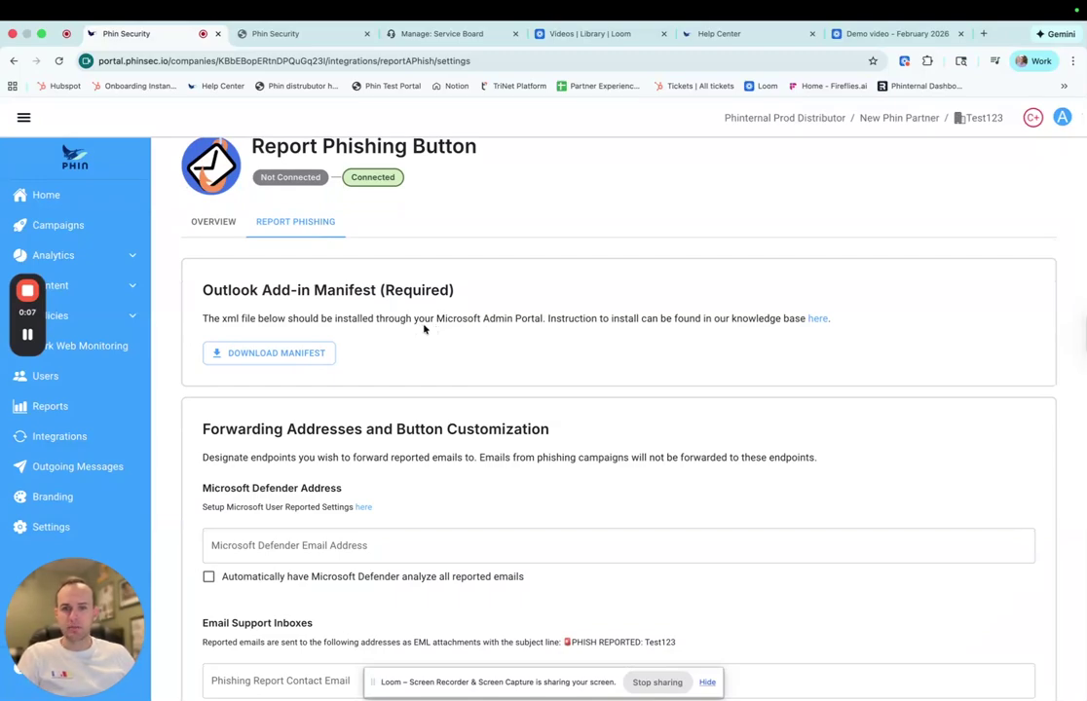
pyautogui.scroll(-3, 425, 329)
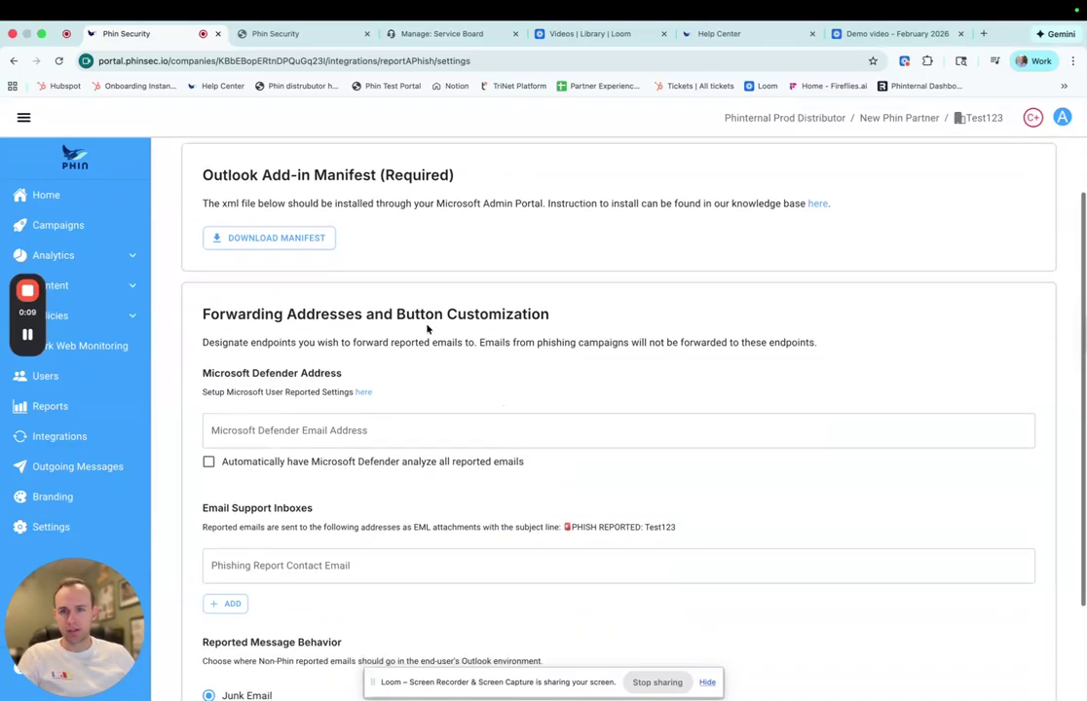
pyautogui.scroll(-2, 425, 332)
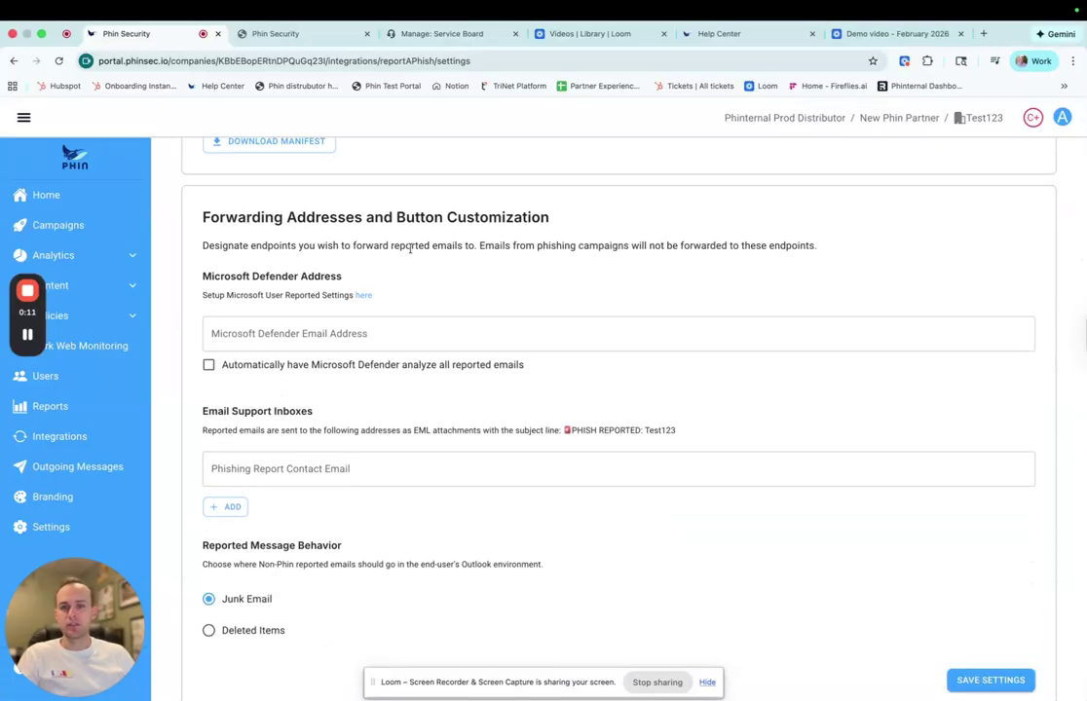
pyautogui.scroll(-1, 410, 248)
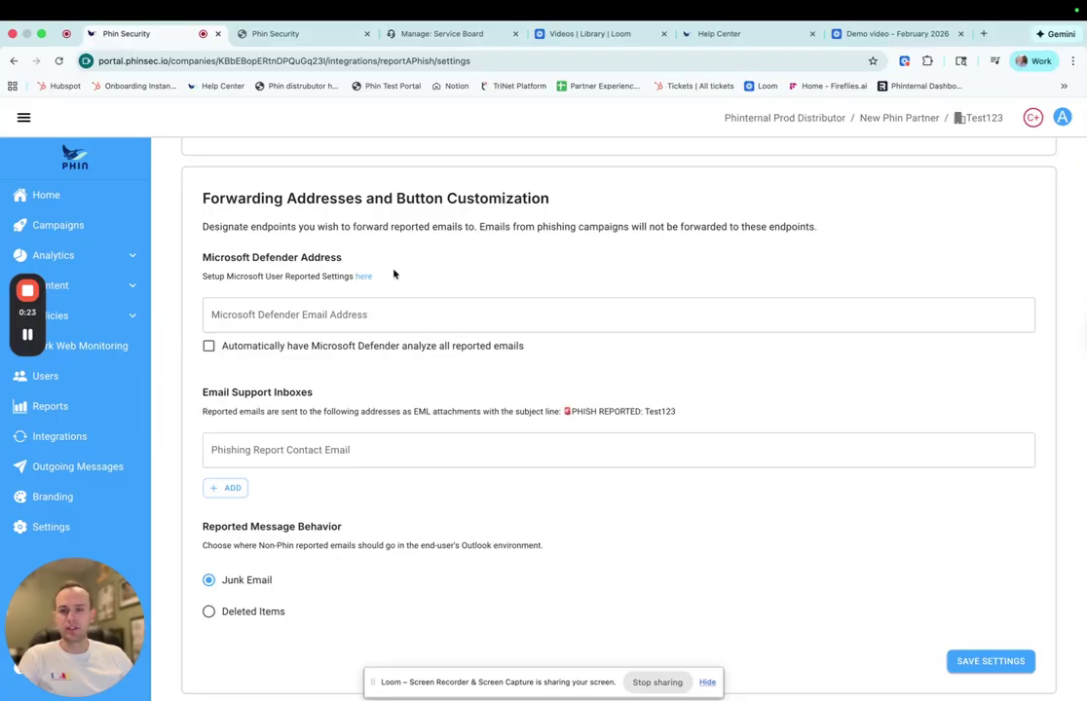
pyautogui.click(370, 315)
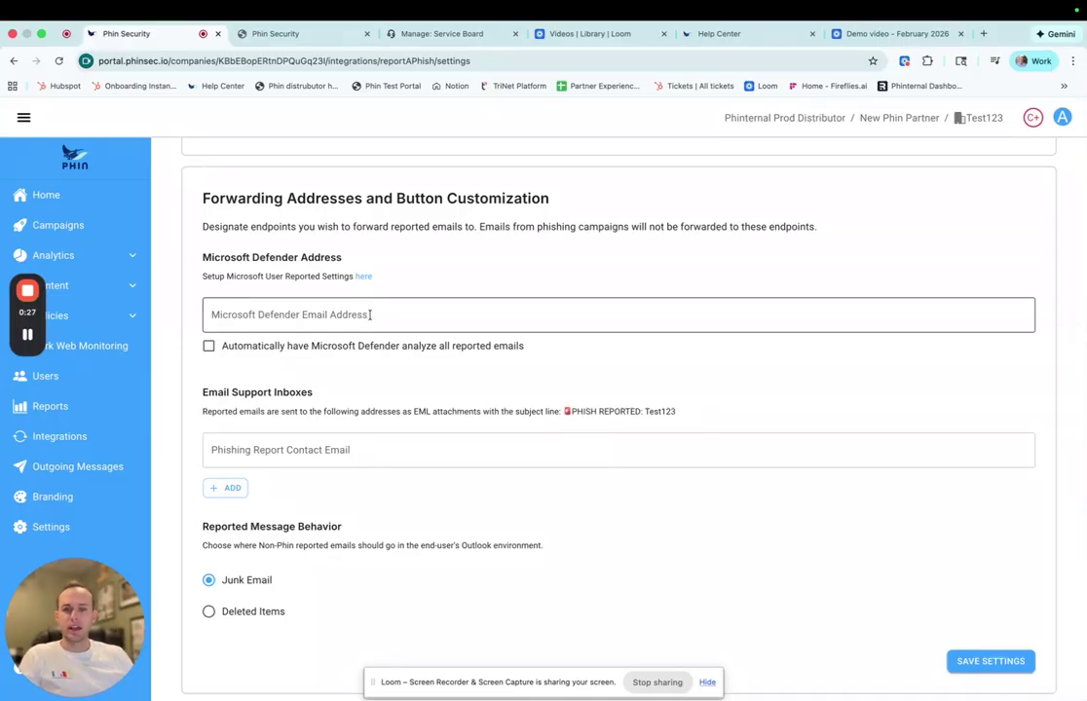
pyautogui.click(208, 348)
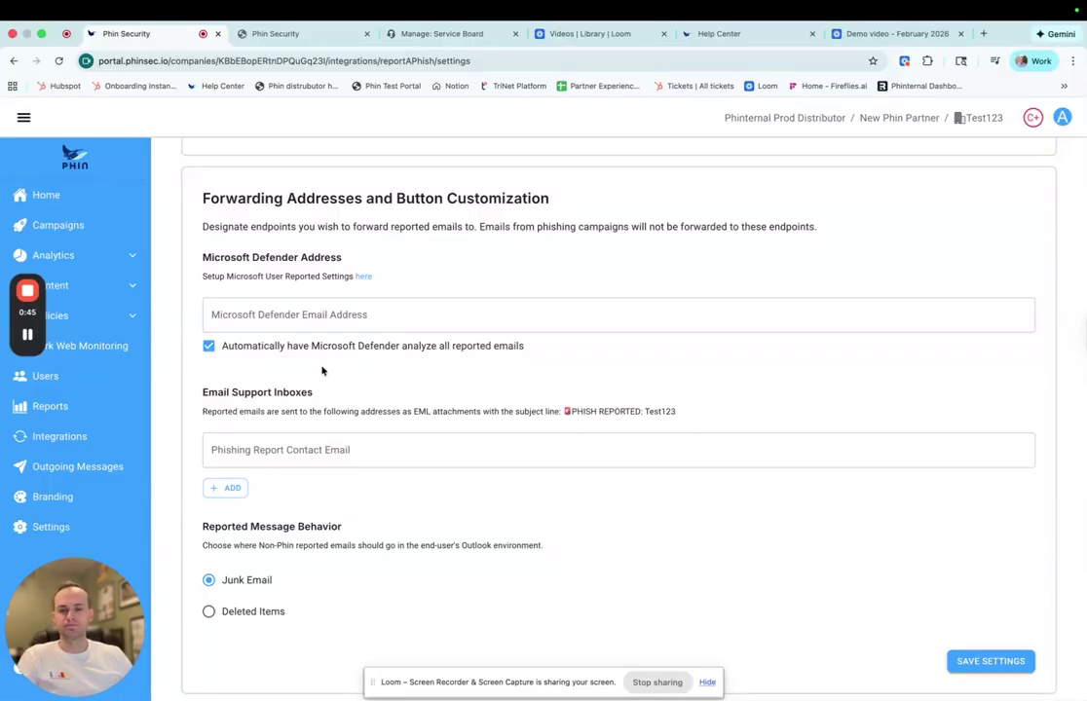
pyautogui.scroll(-1, 301, 384)
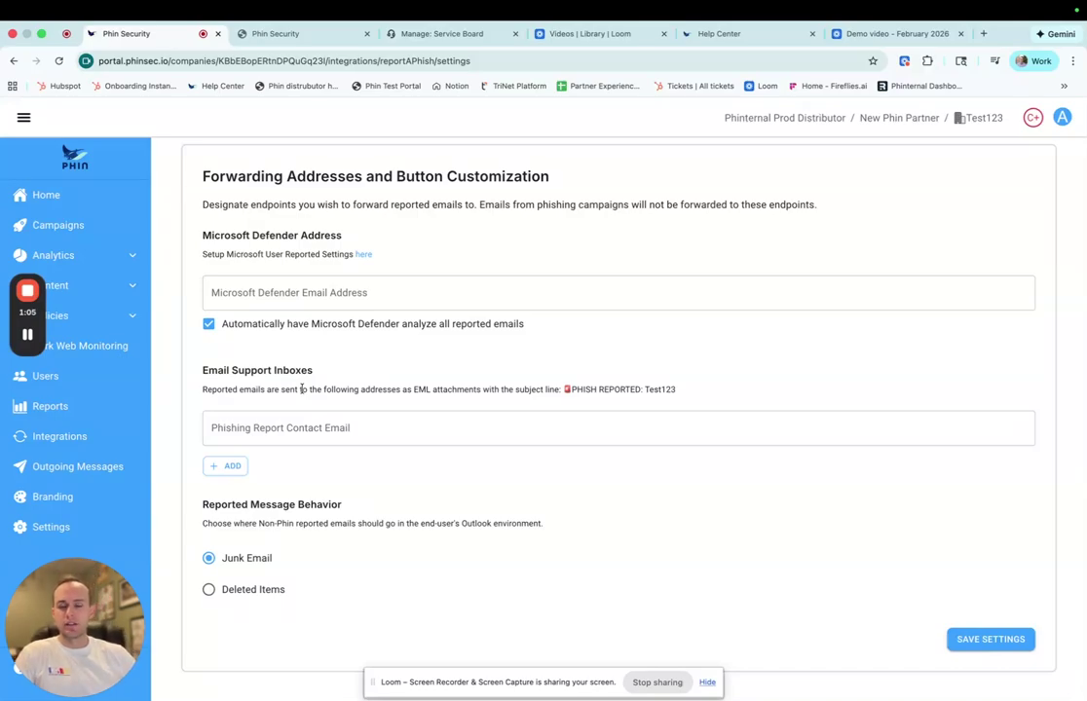
pyautogui.scroll(3, 302, 389)
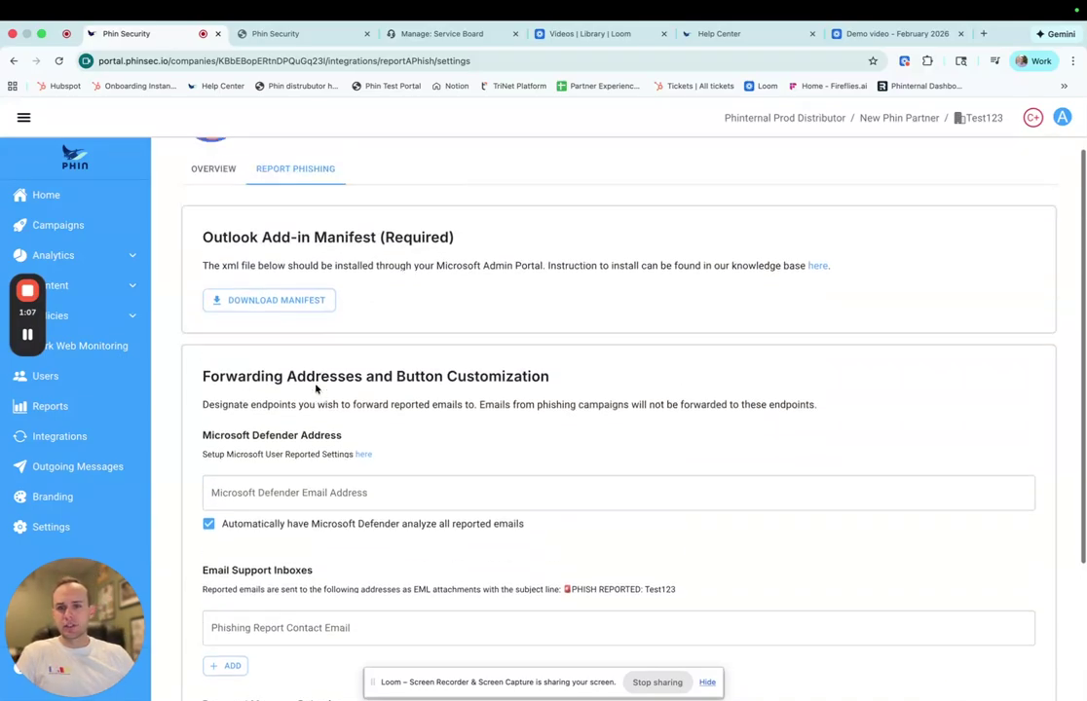
# - Go to the Phinbox IQ Reported Emails table and open the high-severity Nov 13 email
pyautogui.click(901, 119)
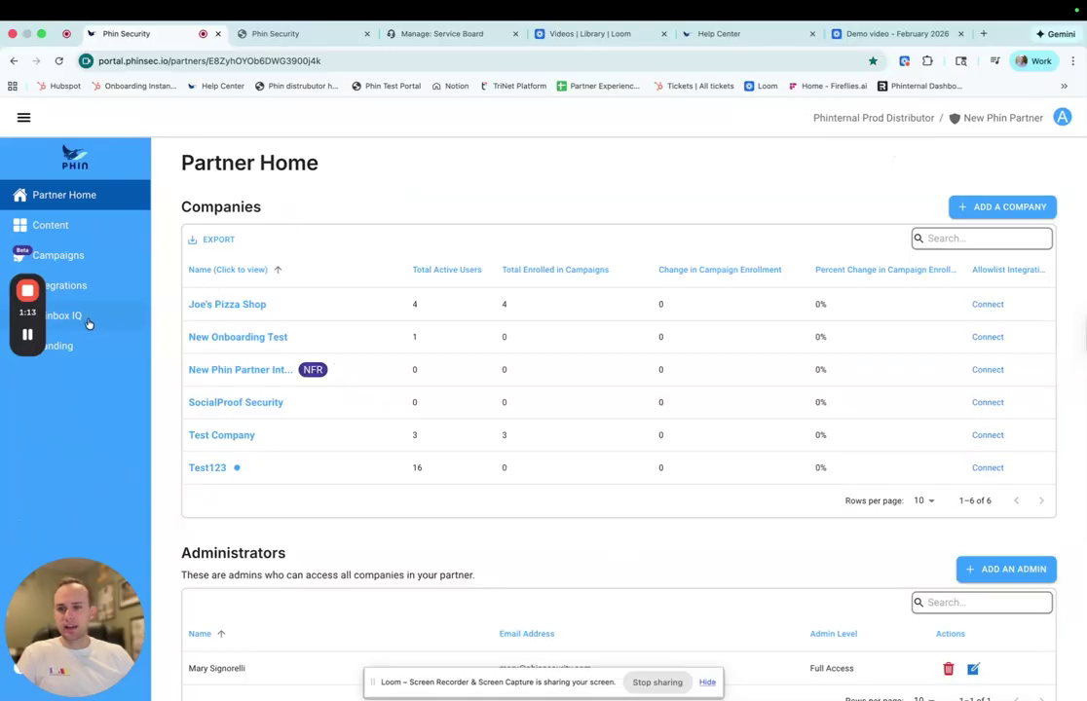
pyautogui.click(260, 35)
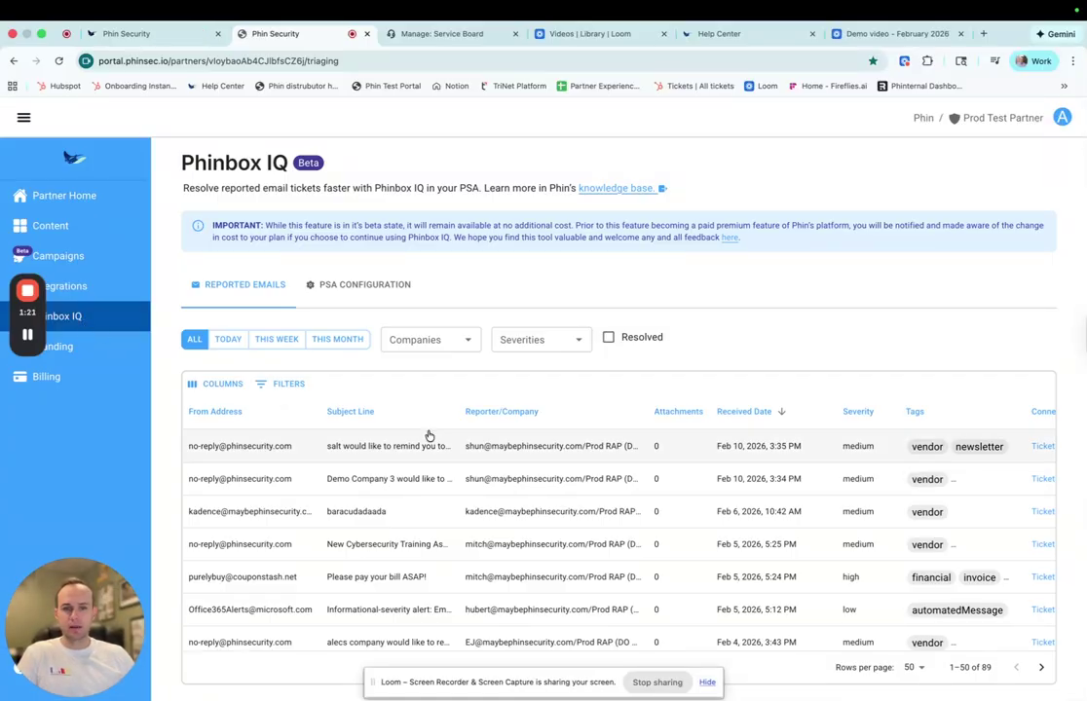
pyautogui.scroll(-2, 417, 456)
pyautogui.scroll(2, 416, 456)
pyautogui.scroll(-1, 273, 437)
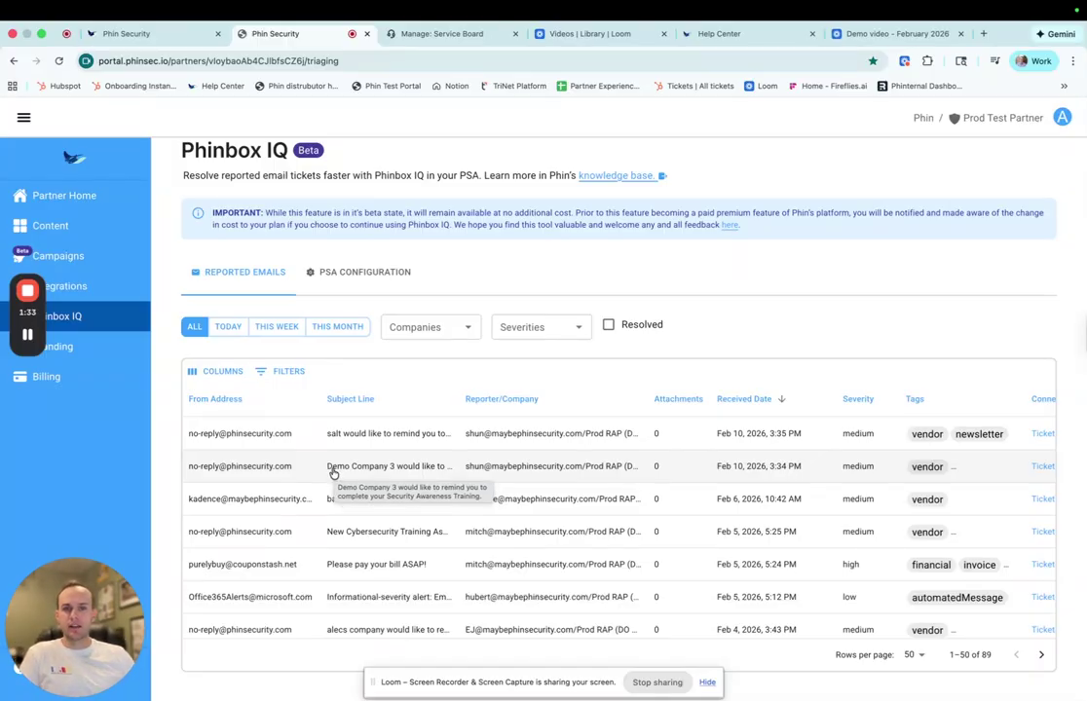
pyautogui.scroll(1, 285, 457)
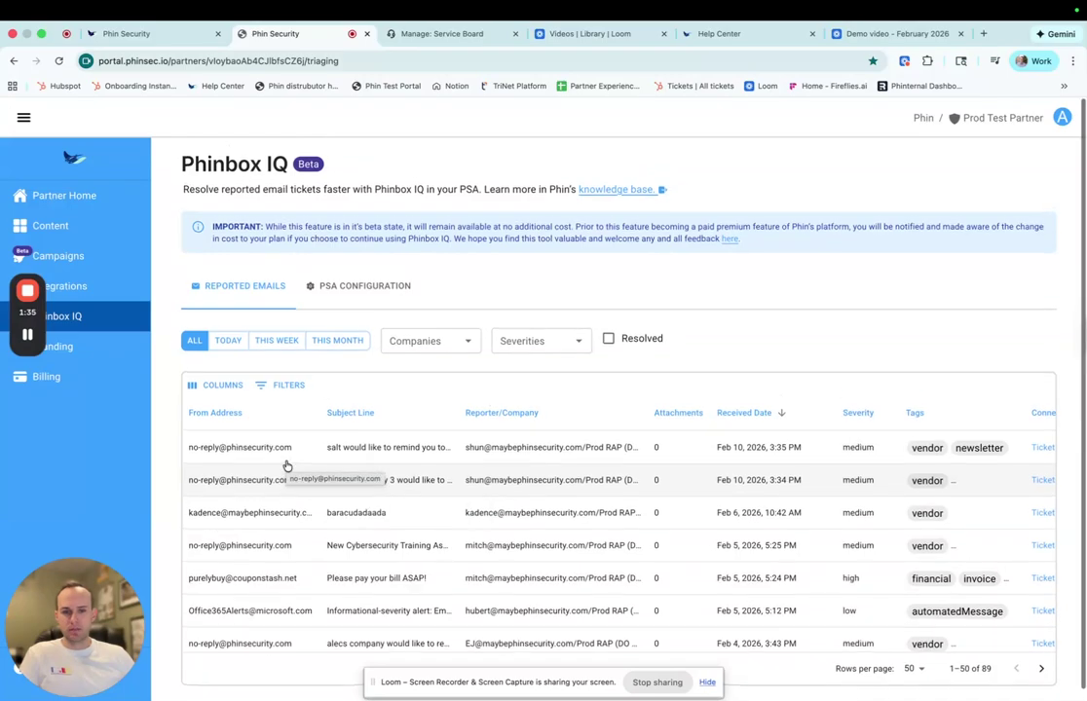
pyautogui.scroll(-1, 290, 407)
pyautogui.scroll(-2, 259, 429)
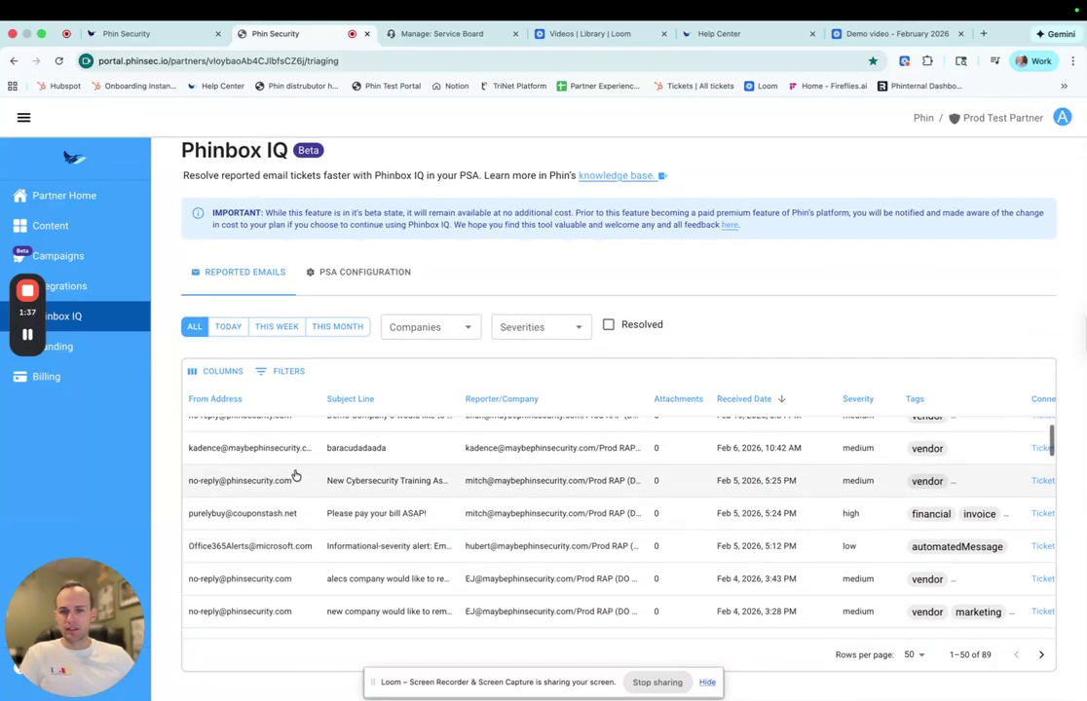
pyautogui.scroll(3, 279, 485)
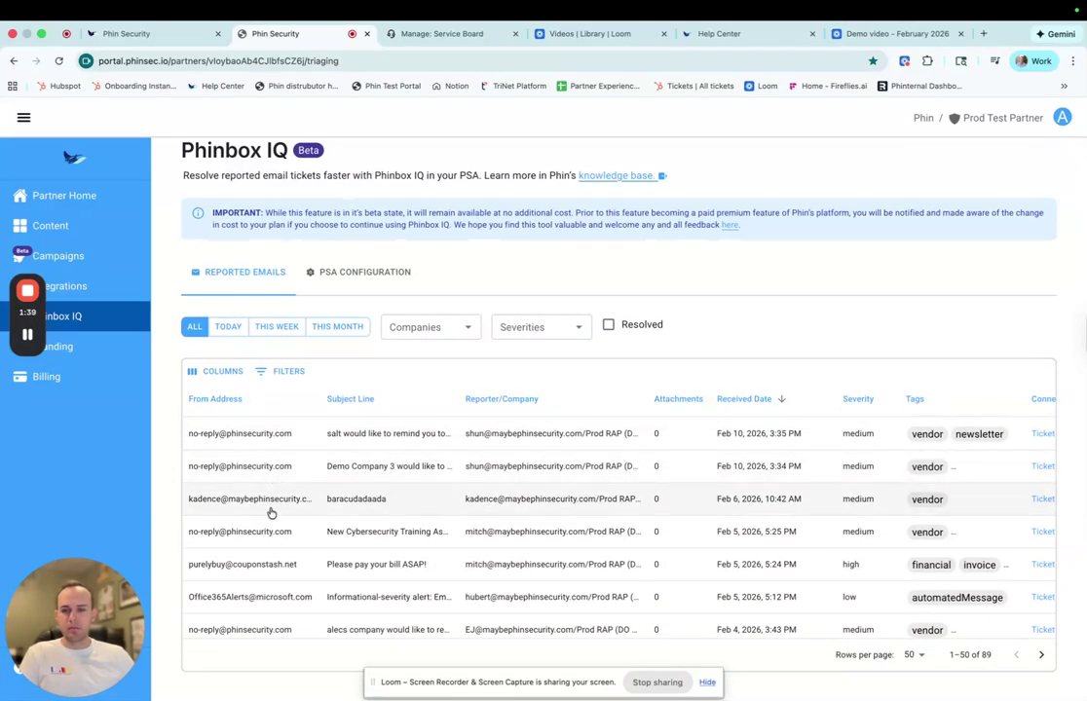
pyautogui.scroll(-10, 270, 526)
pyautogui.scroll(-10, 269, 537)
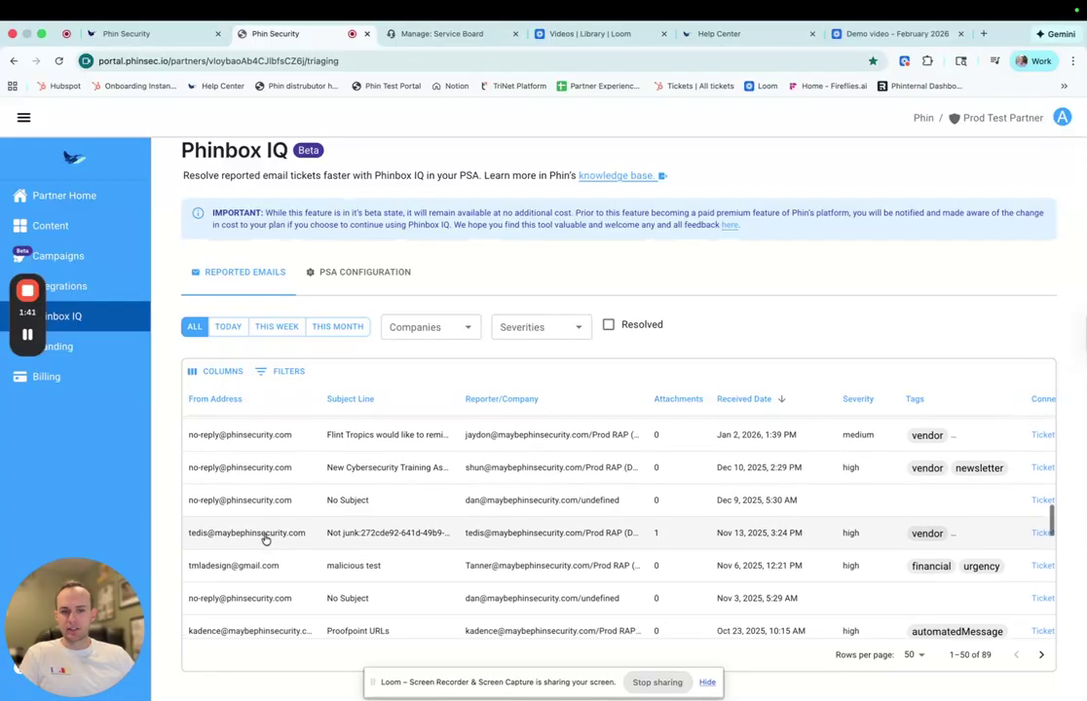
pyautogui.click(263, 533)
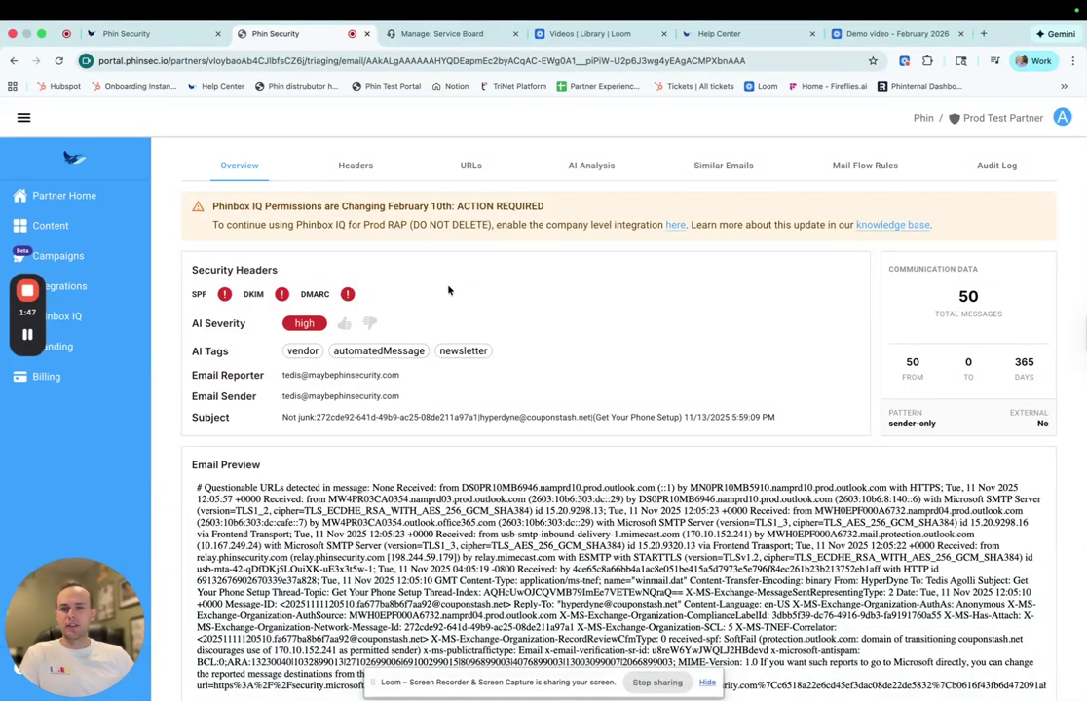
# - Review the email's Headers, URLs and AI Analysis, then search similar emails by sender for 11/15–11/19/2025
pyautogui.click(356, 167)
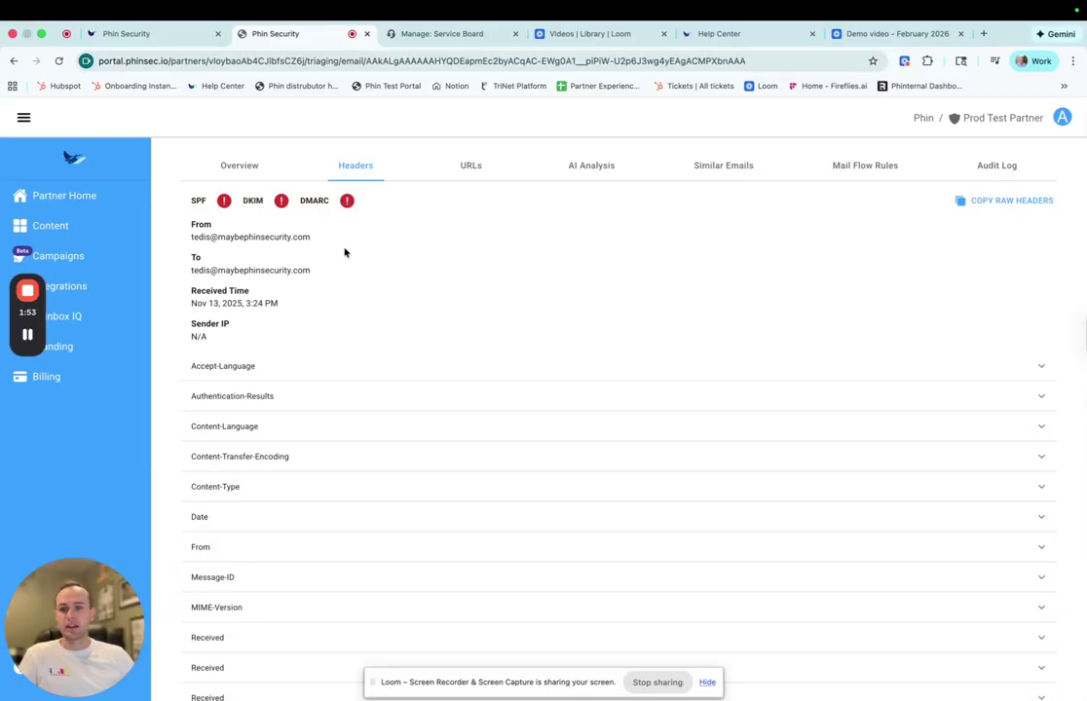
pyautogui.click(455, 185)
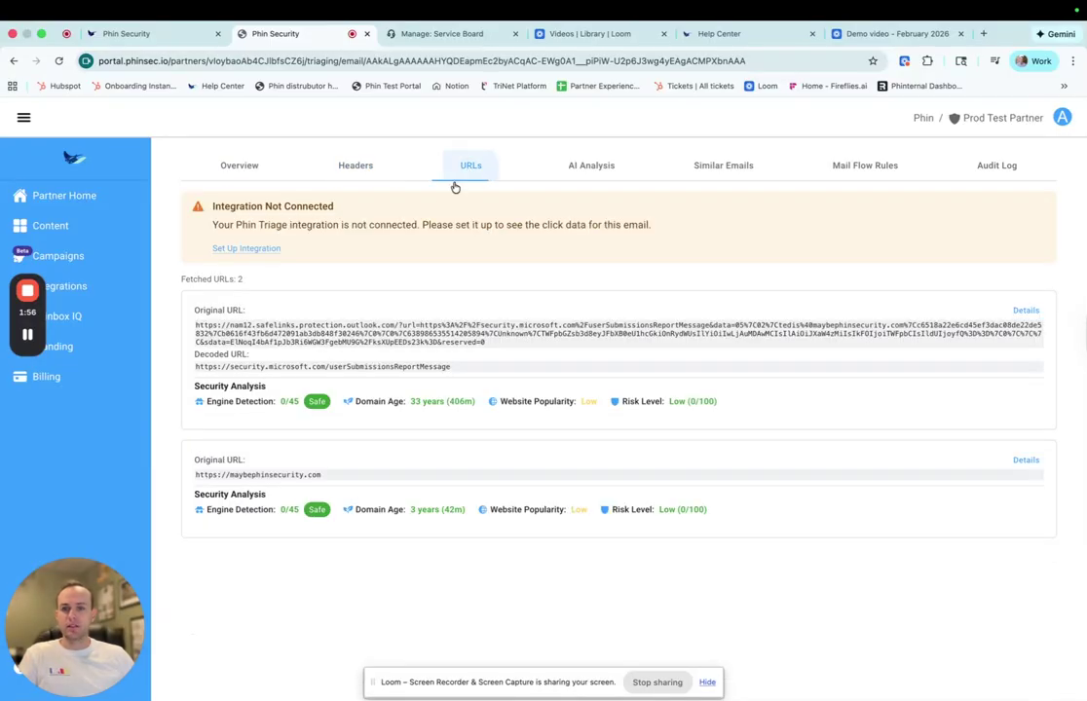
pyautogui.click(591, 174)
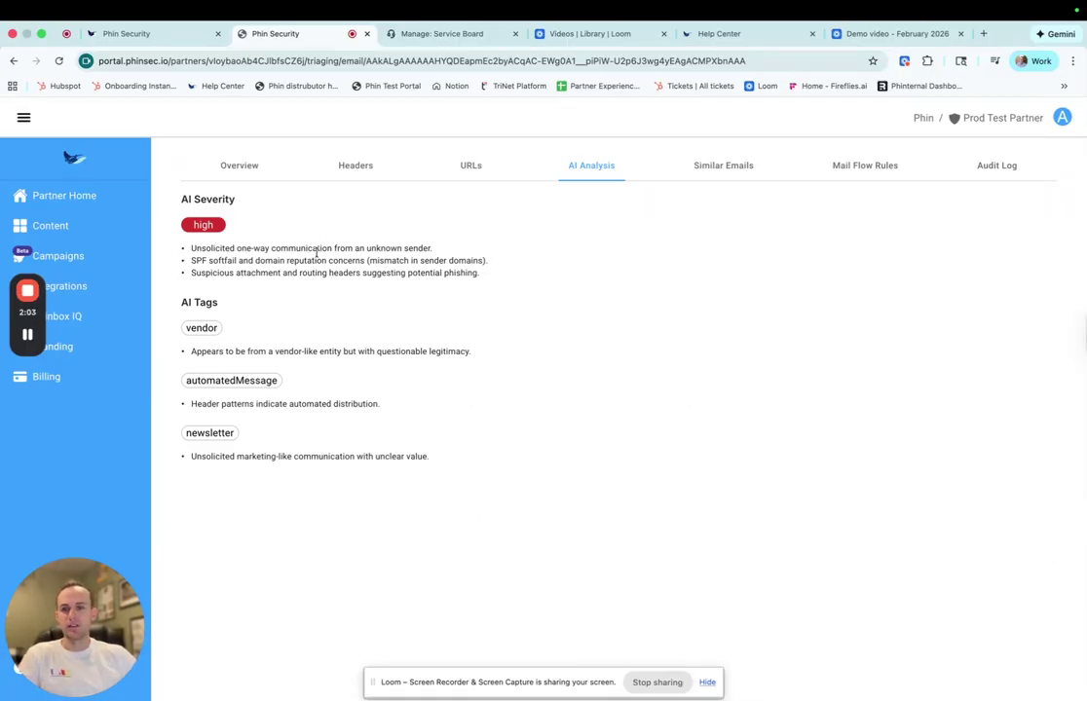
pyautogui.click(721, 171)
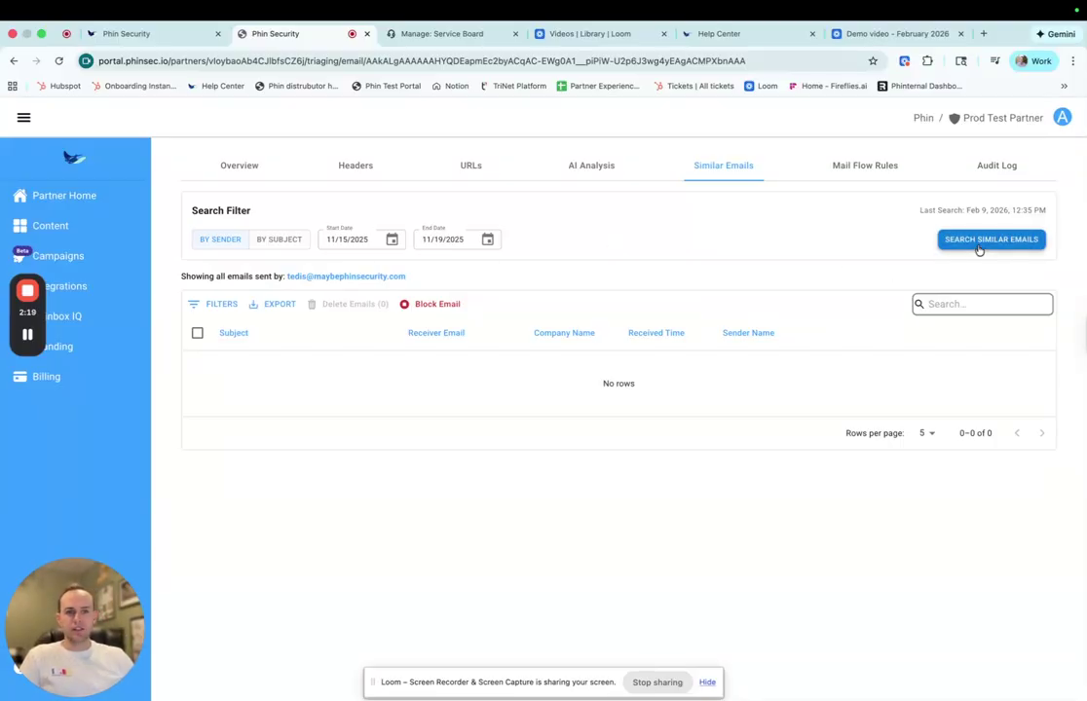
pyautogui.click(1013, 241)
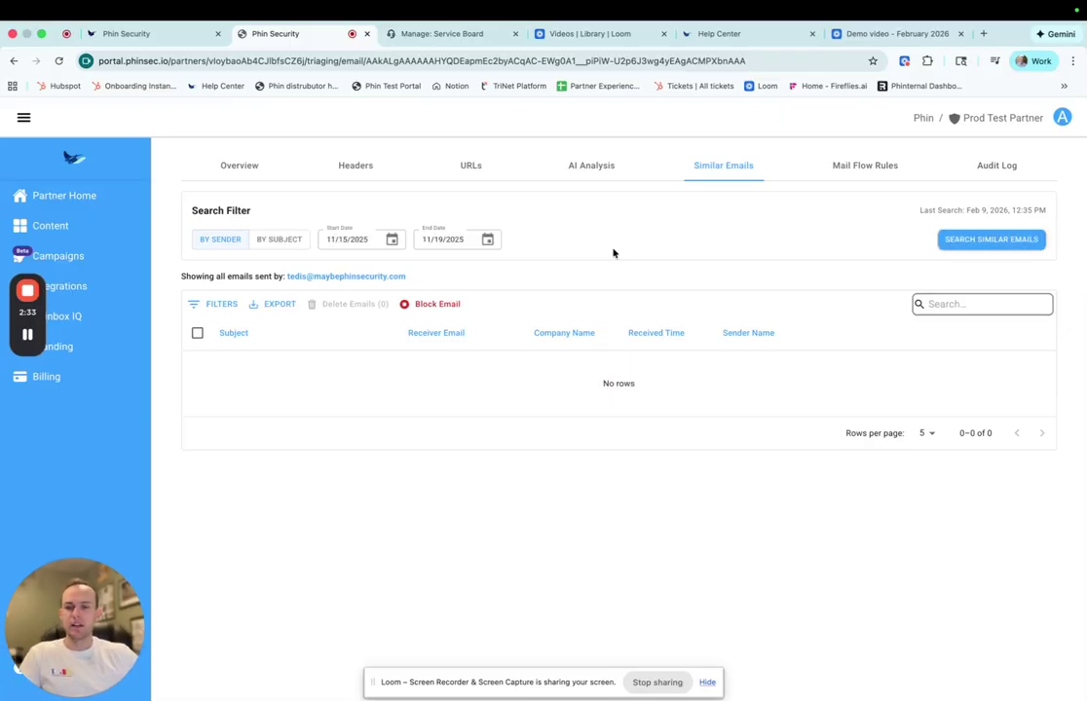
# - Switch the similar-email match to subject and back to sender, then view Mail Flow Rules and Audit Log
pyautogui.click(279, 240)
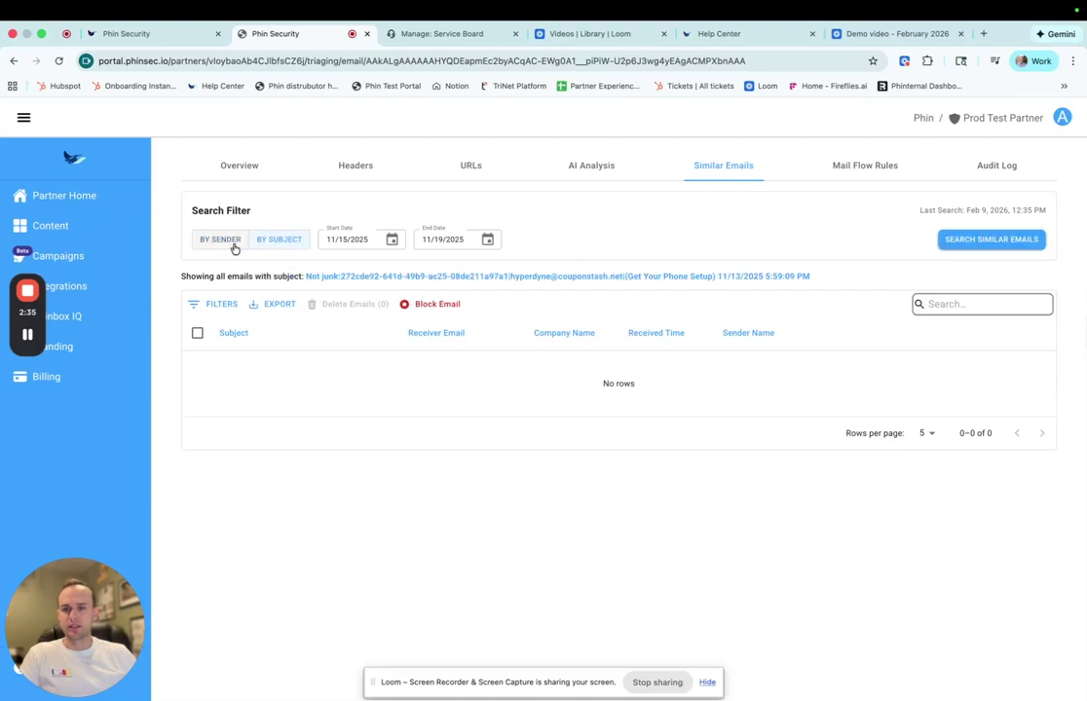
pyautogui.click(233, 244)
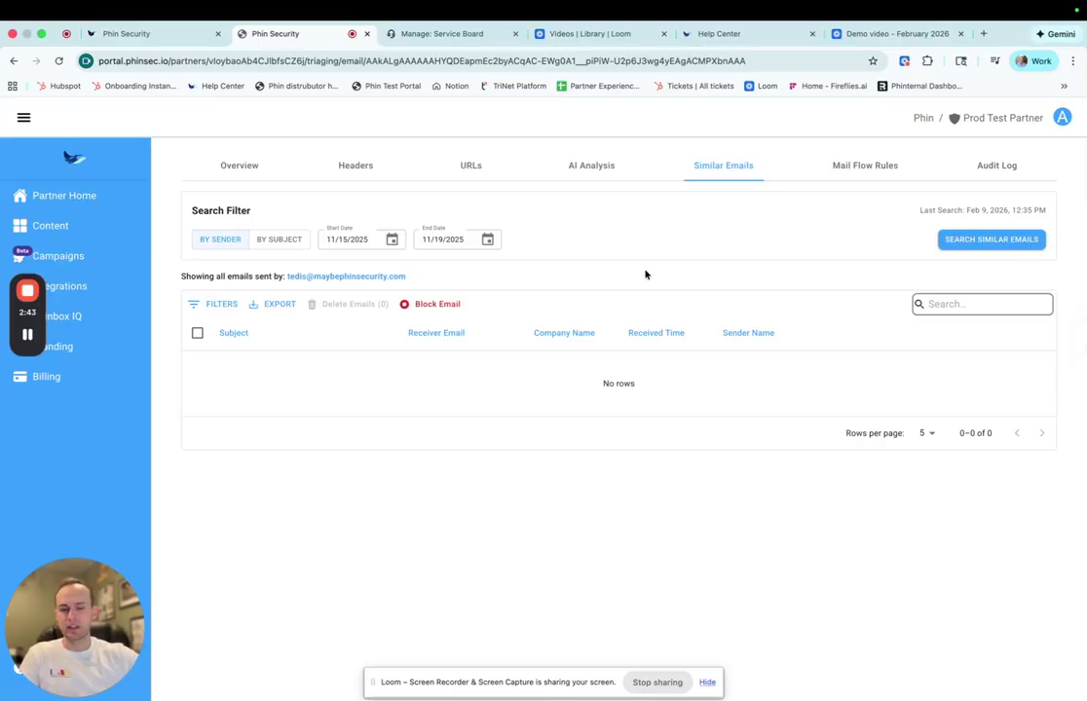
pyautogui.click(848, 171)
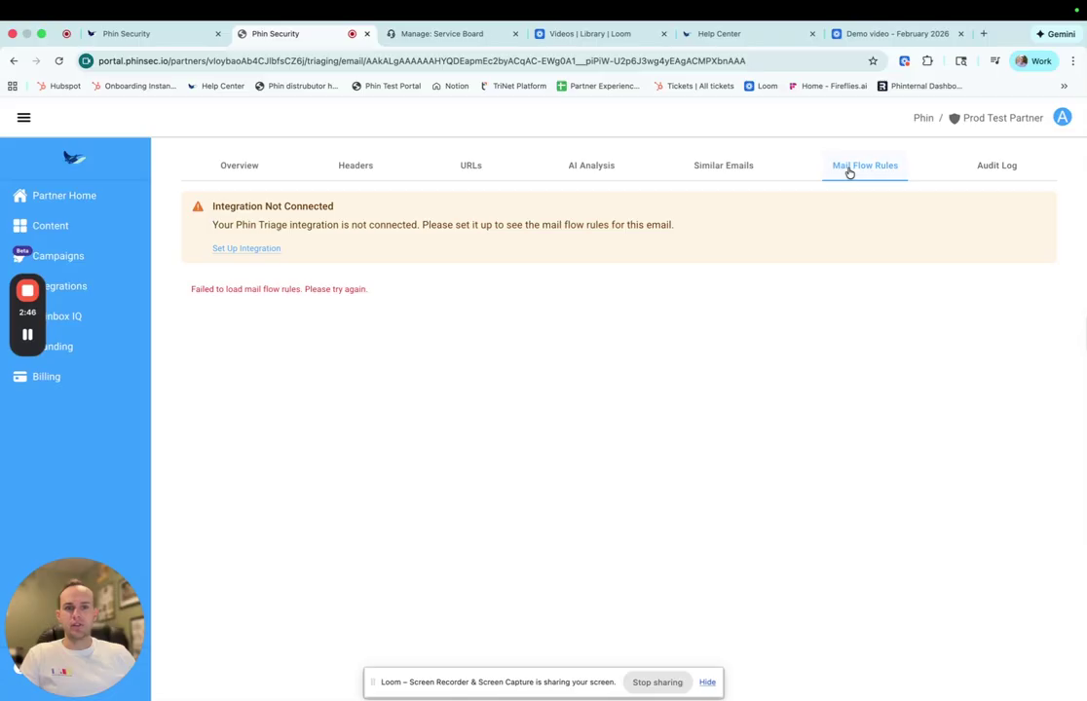
pyautogui.click(982, 167)
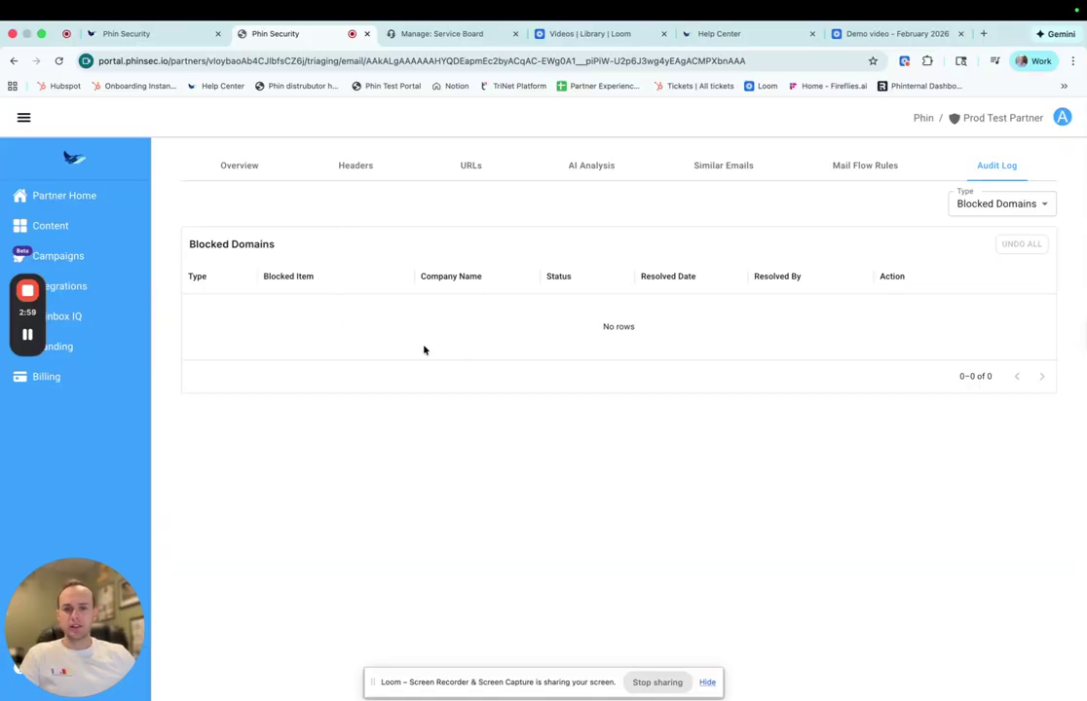
# - Filter the audit log to deleted emails, return to Overview, and switch to ConnectWise ticket #918
pyautogui.click(993, 205)
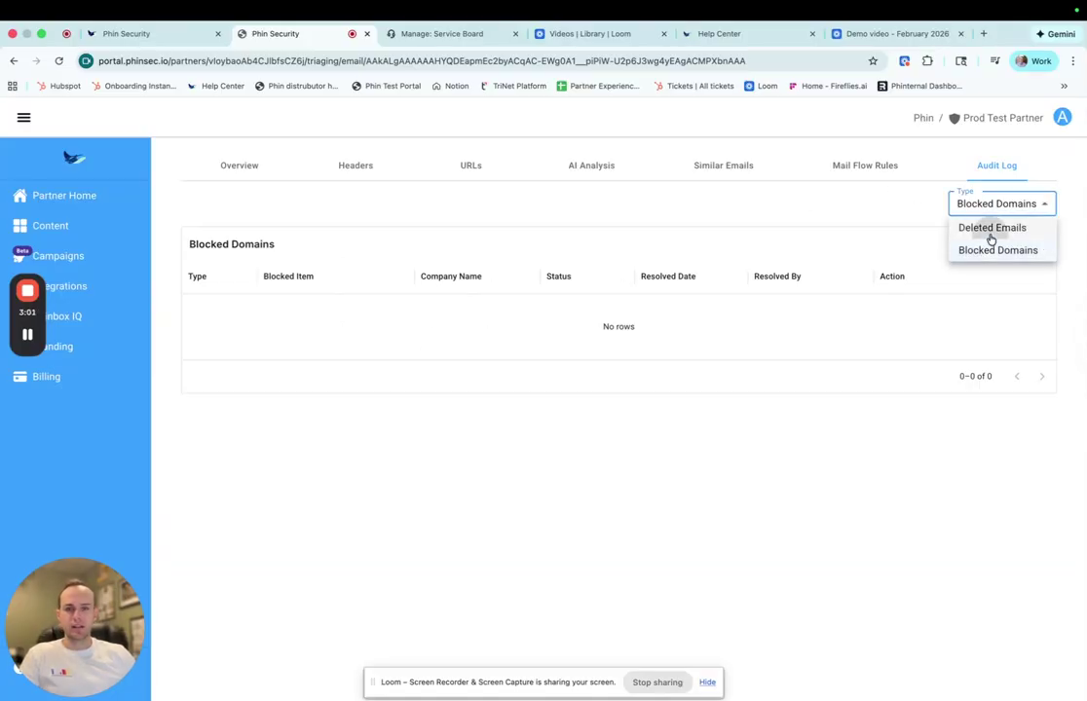
pyautogui.click(989, 231)
pyautogui.click(242, 167)
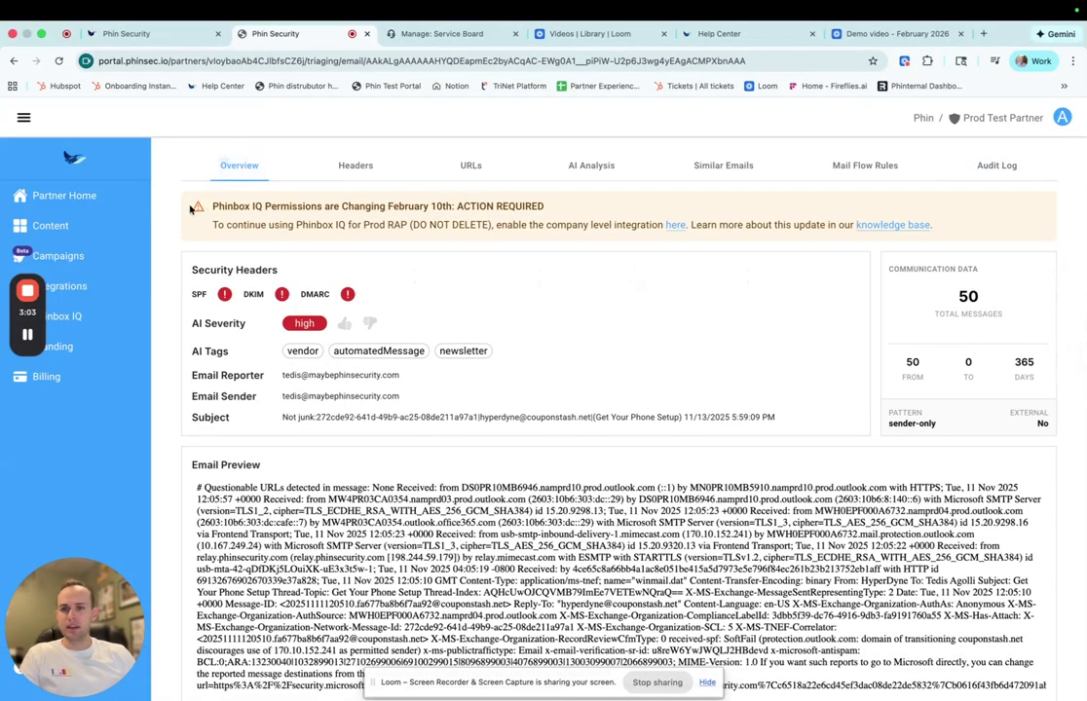
pyautogui.click(451, 41)
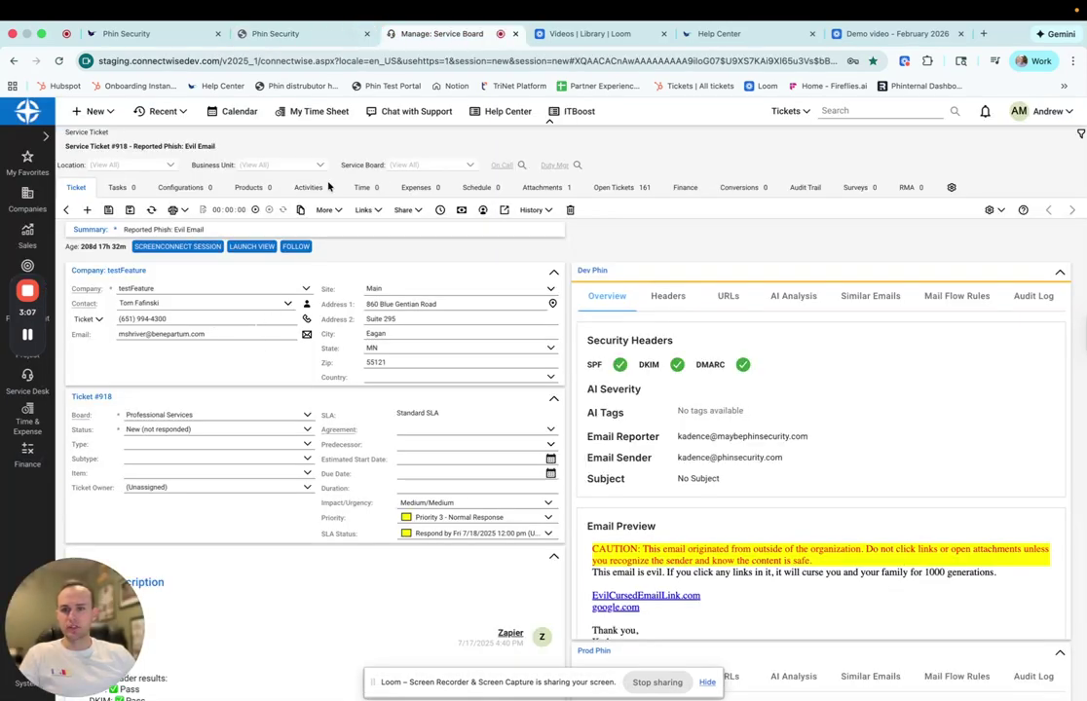
pyautogui.click(259, 37)
pyautogui.click(146, 291)
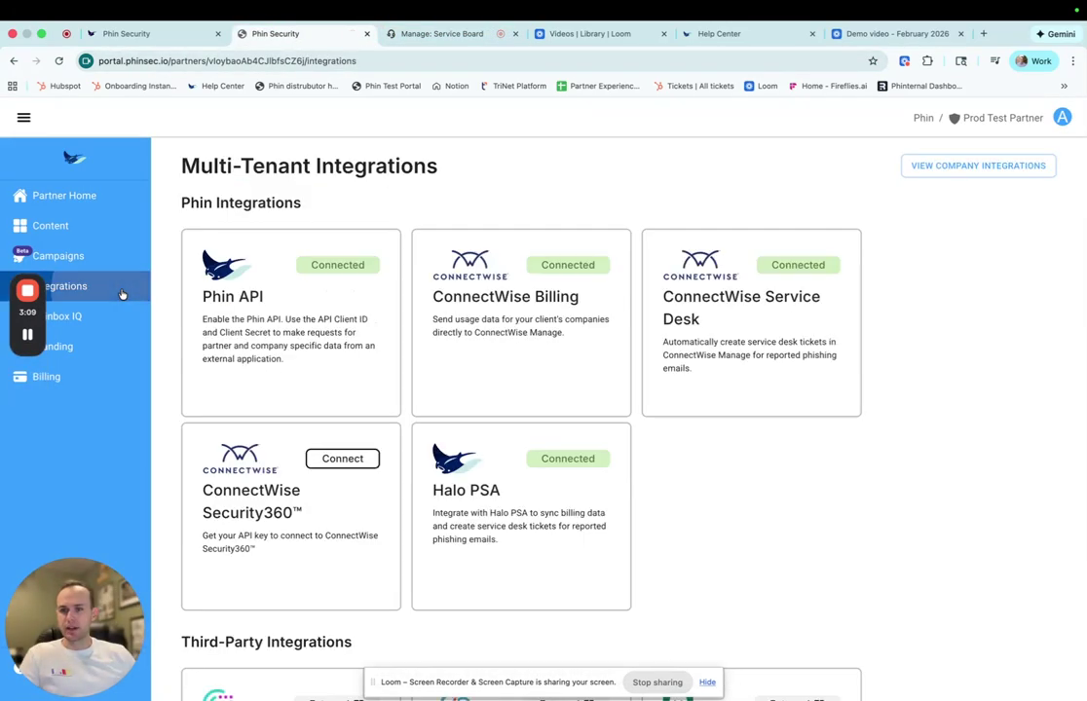
pyautogui.click(721, 341)
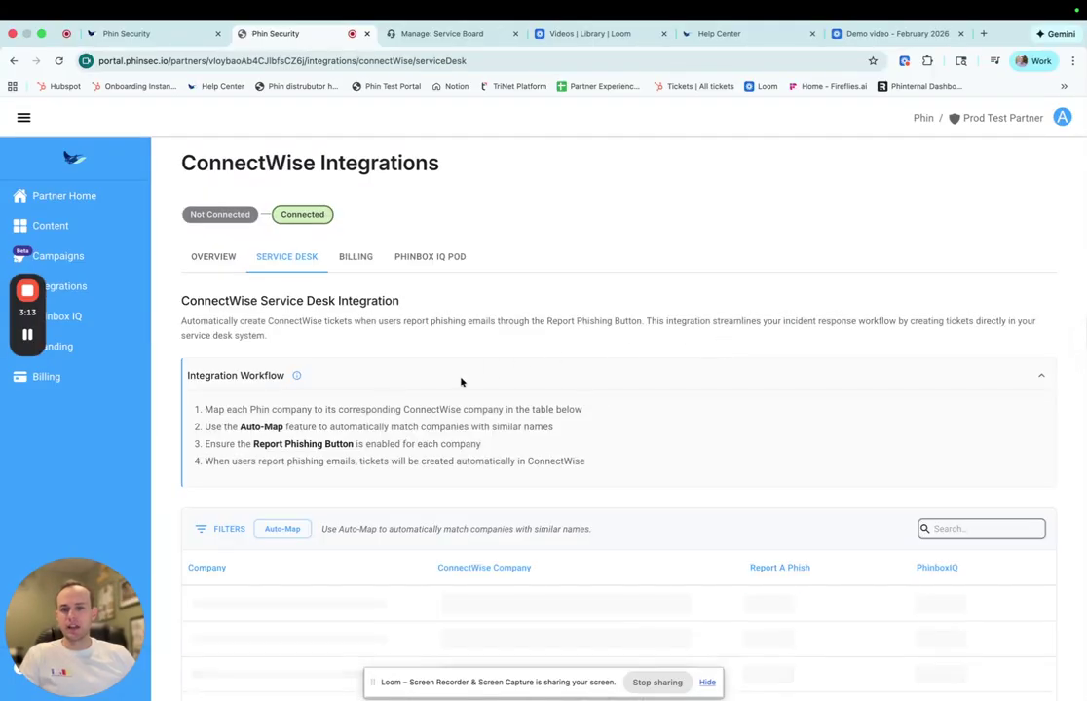
pyautogui.scroll(-3, 425, 407)
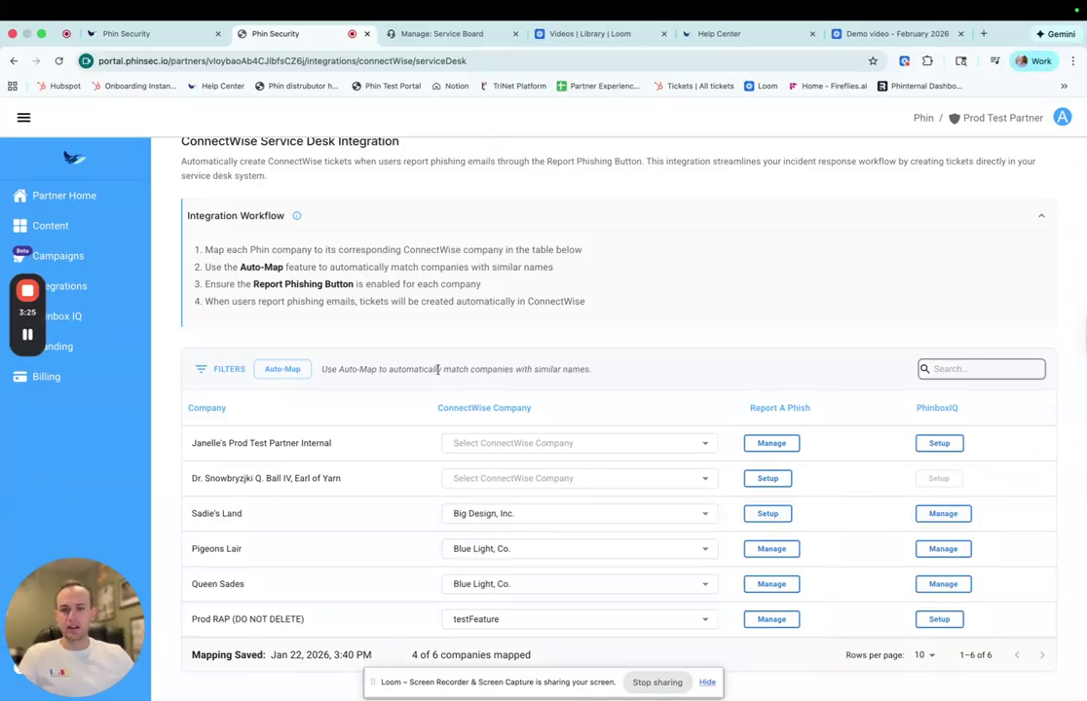
pyautogui.moveTo(487, 369); pyautogui.dragTo(598, 374)
pyautogui.click(602, 373)
pyautogui.click(444, 34)
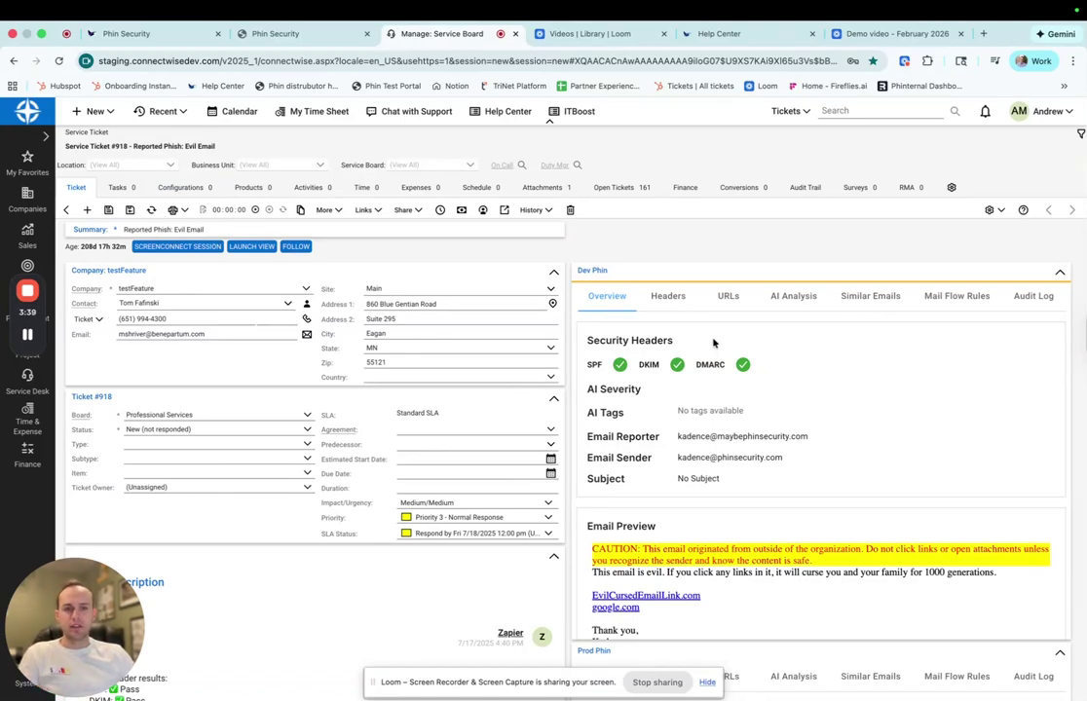
pyautogui.click(994, 210)
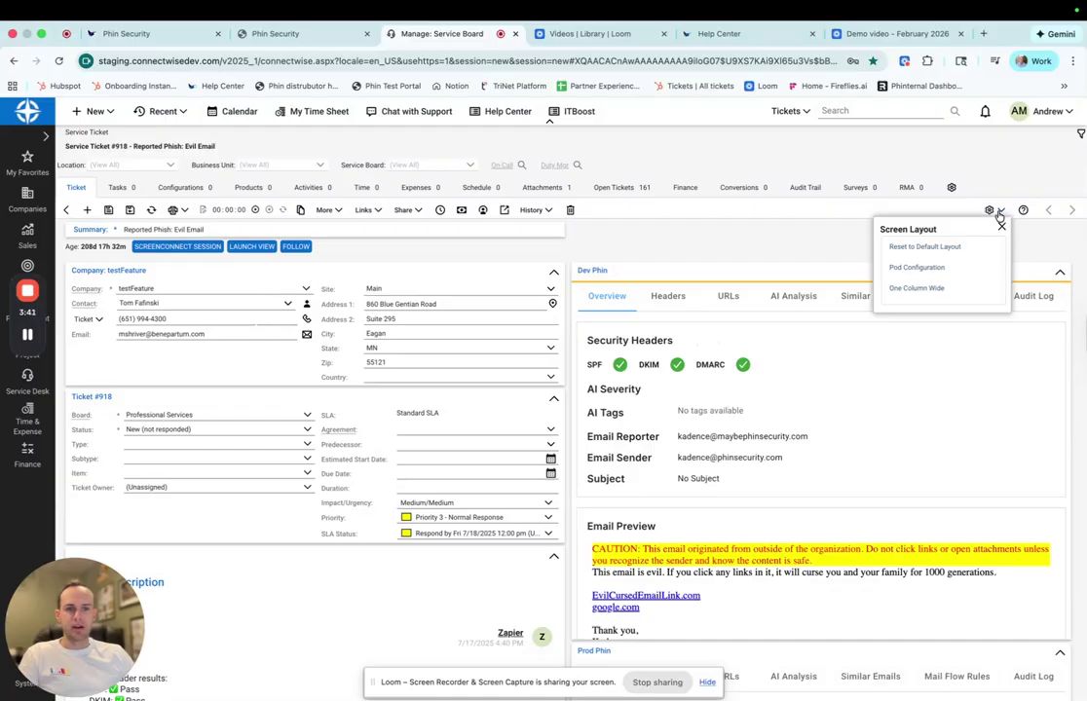
pyautogui.click(921, 269)
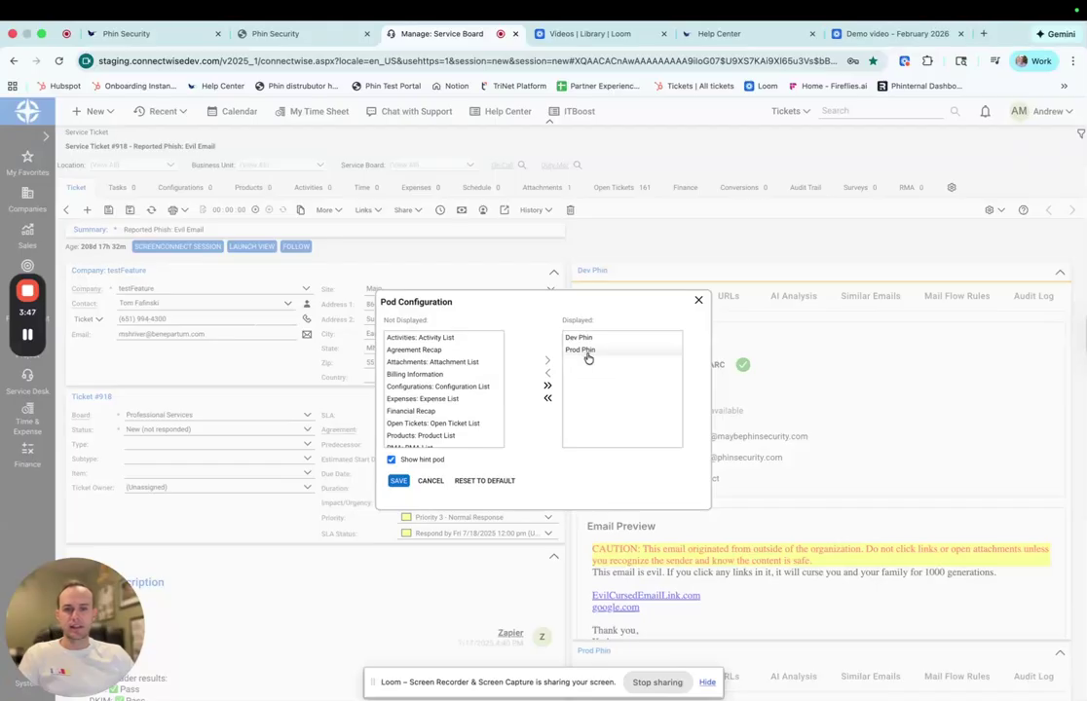
pyautogui.click(697, 300)
pyautogui.scroll(-8, 711, 385)
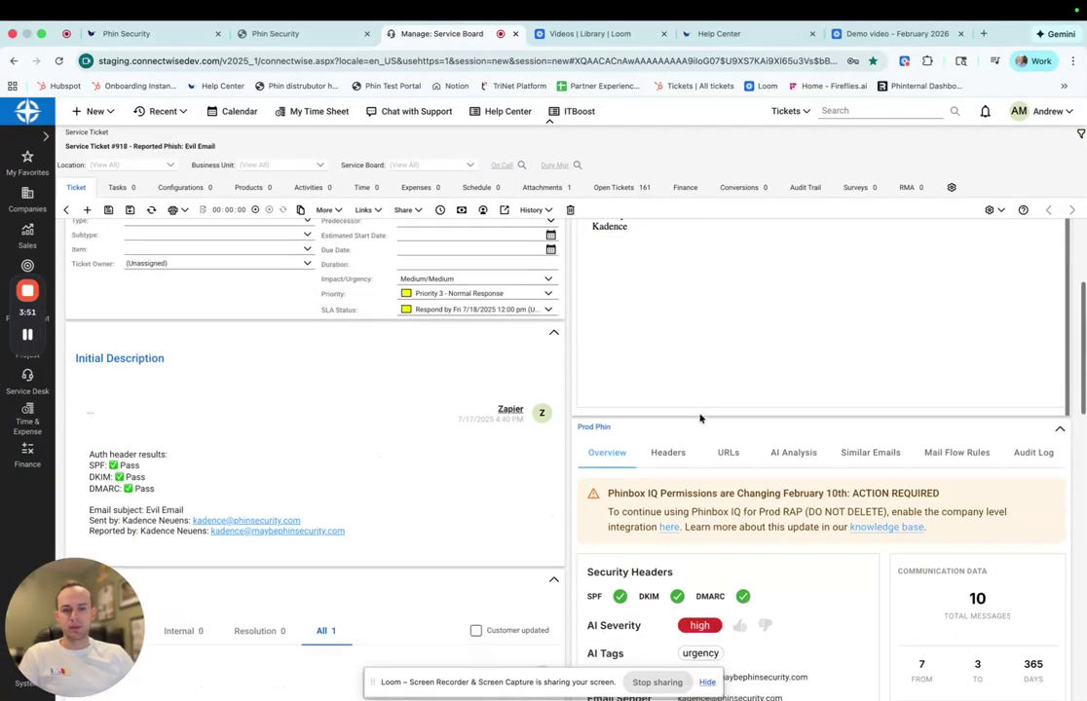
# - In ticket #918's Prod Phin pod, view the Evil Email's Headers, URLs, AI Analysis and Similar Emails
pyautogui.scroll(1, 706, 411)
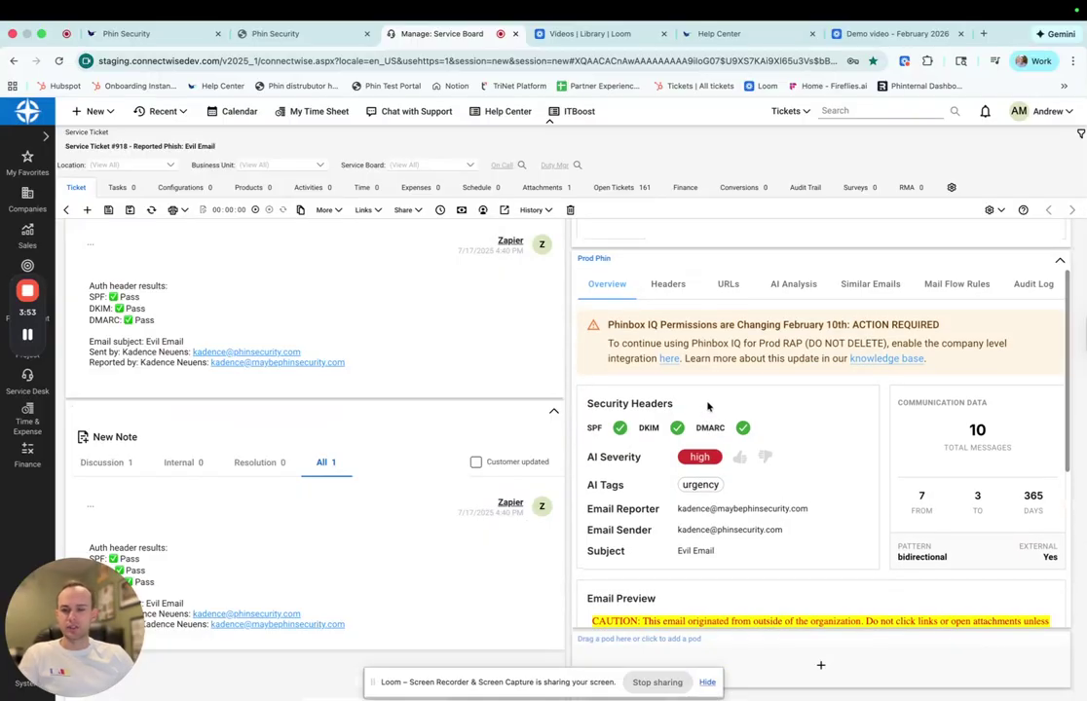
pyautogui.click(670, 290)
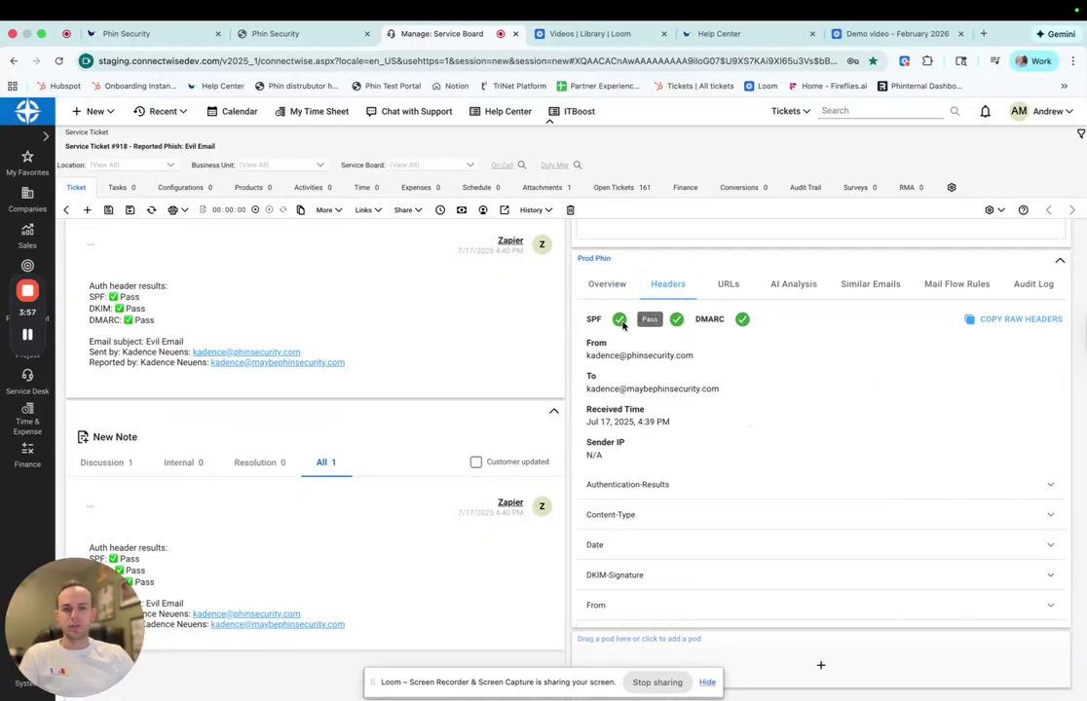
pyautogui.click(729, 289)
pyautogui.click(793, 285)
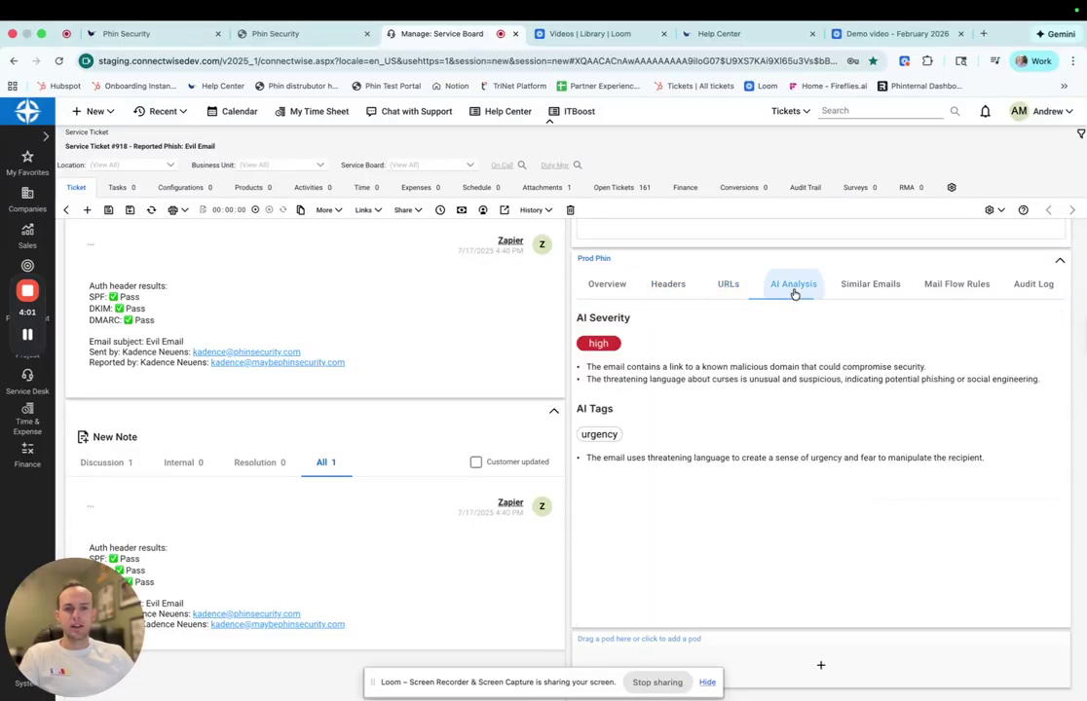
pyautogui.click(866, 288)
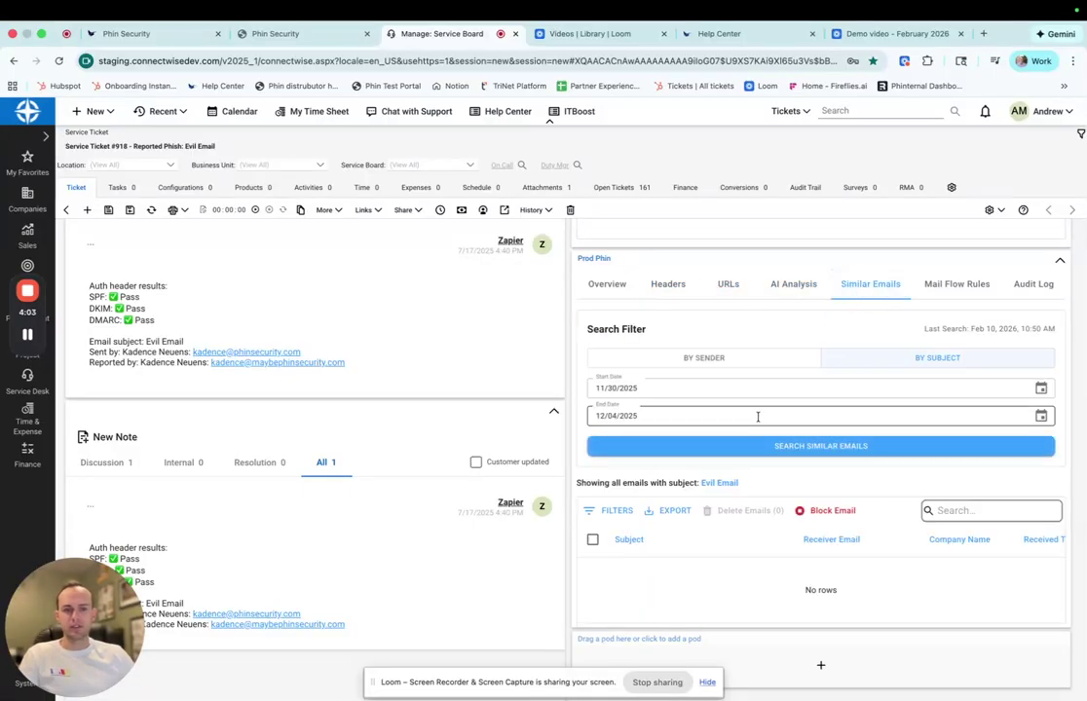
pyautogui.scroll(-1, 759, 418)
pyautogui.scroll(3, 941, 267)
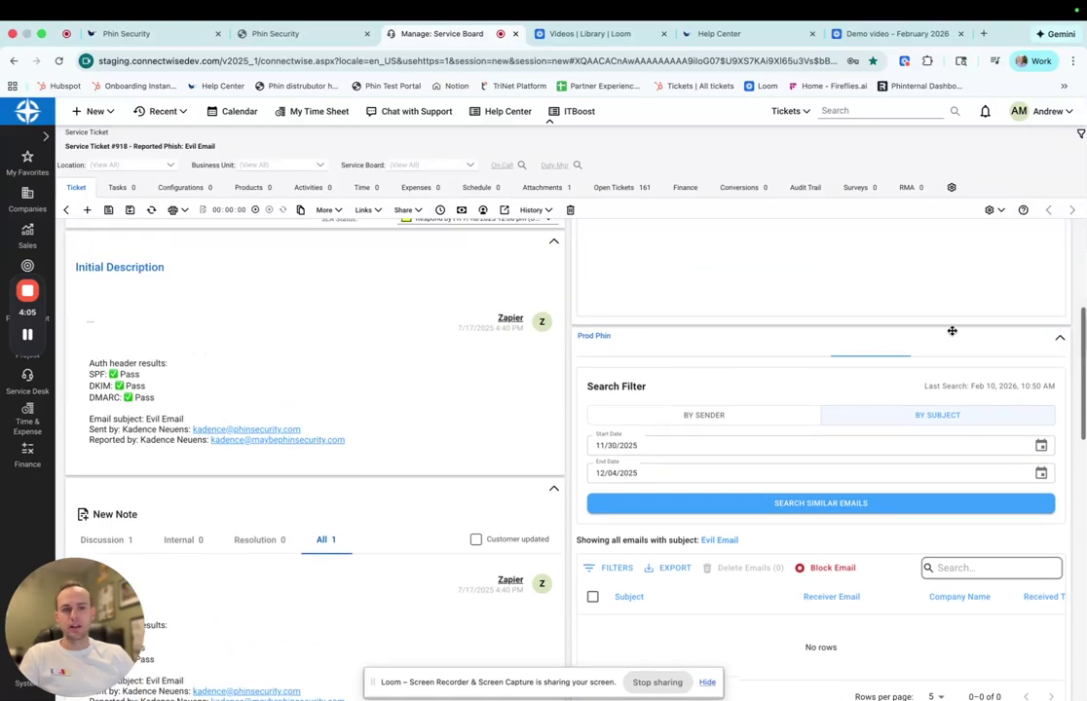
pyautogui.scroll(4, 889, 406)
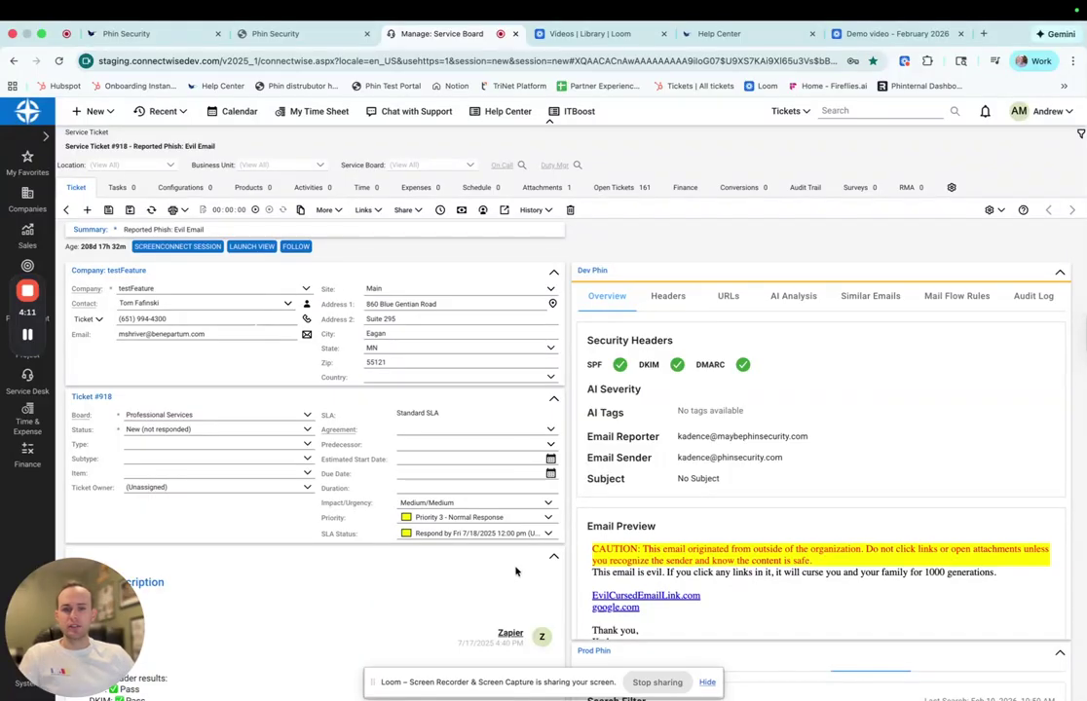
pyautogui.scroll(-8, 516, 572)
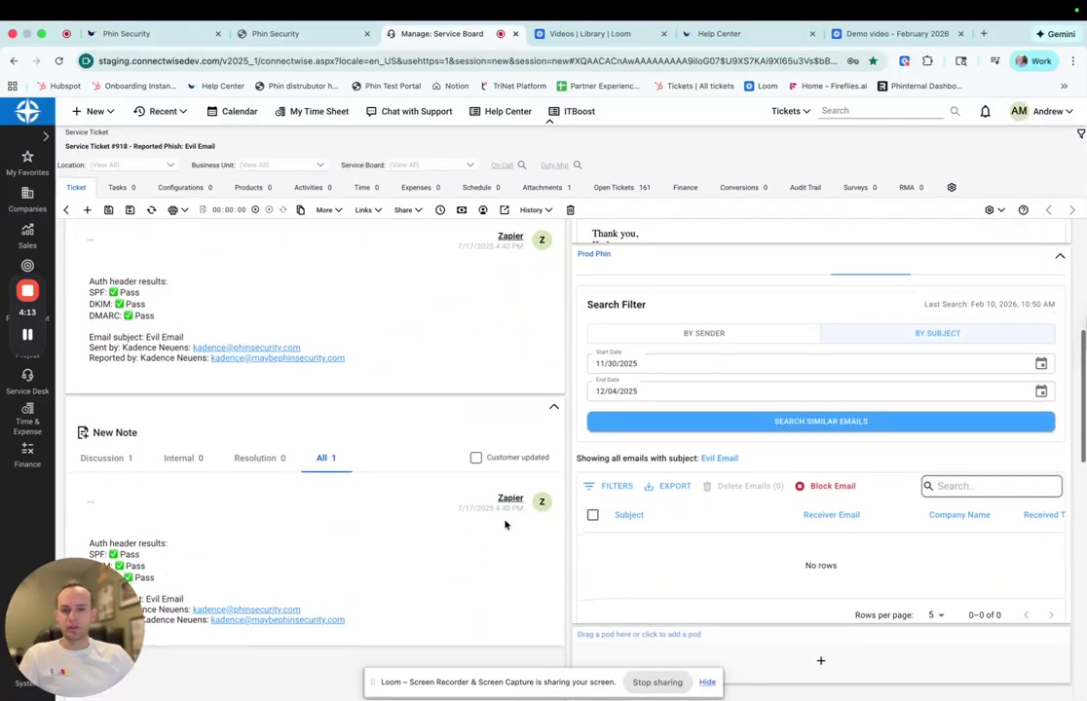
pyautogui.scroll(-6, 505, 526)
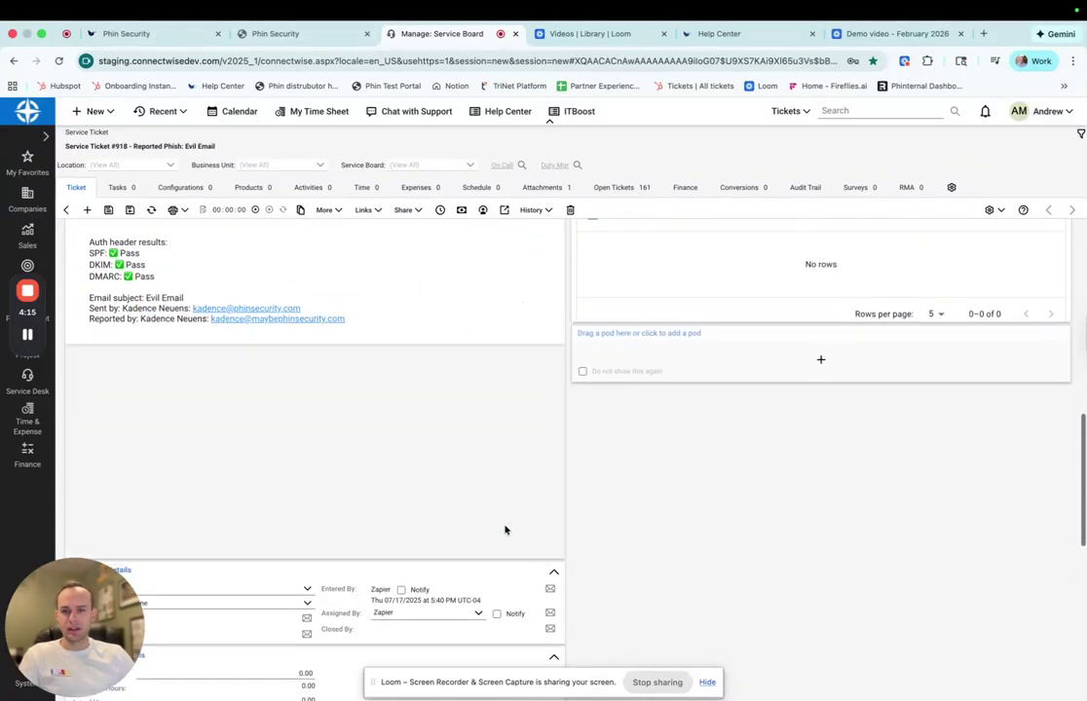
pyautogui.scroll(-5, 505, 530)
pyautogui.scroll(20, 505, 530)
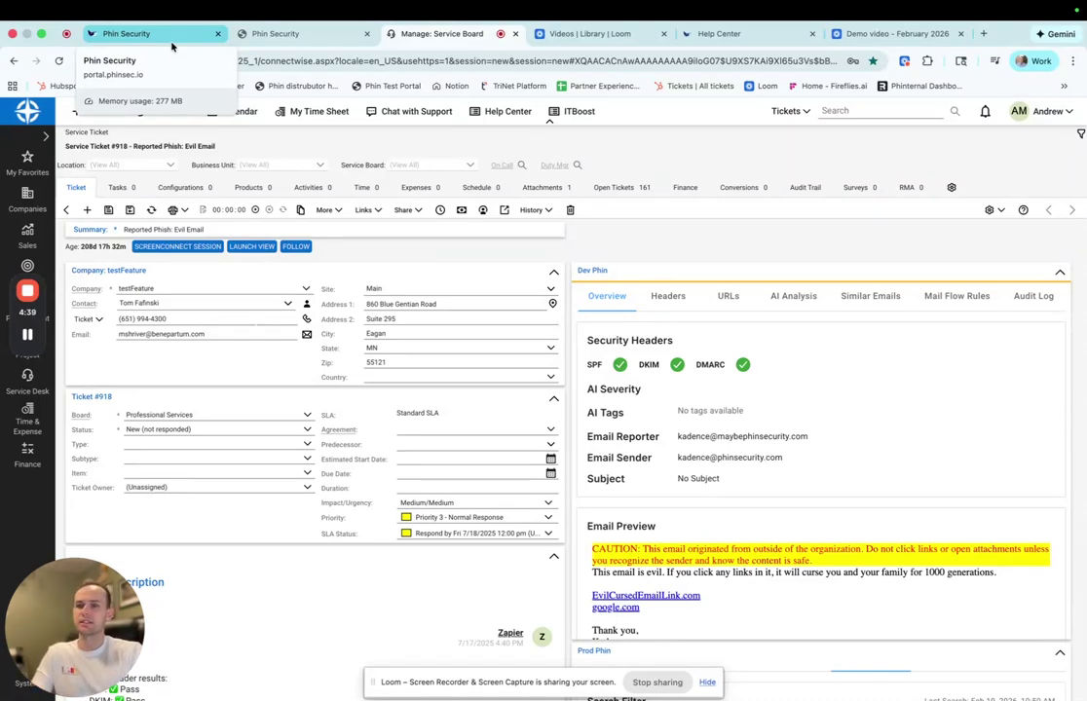
# - Go from the Phin Security partner home through Phinbox IQ to Test123's Campaigns page
pyautogui.click(172, 39)
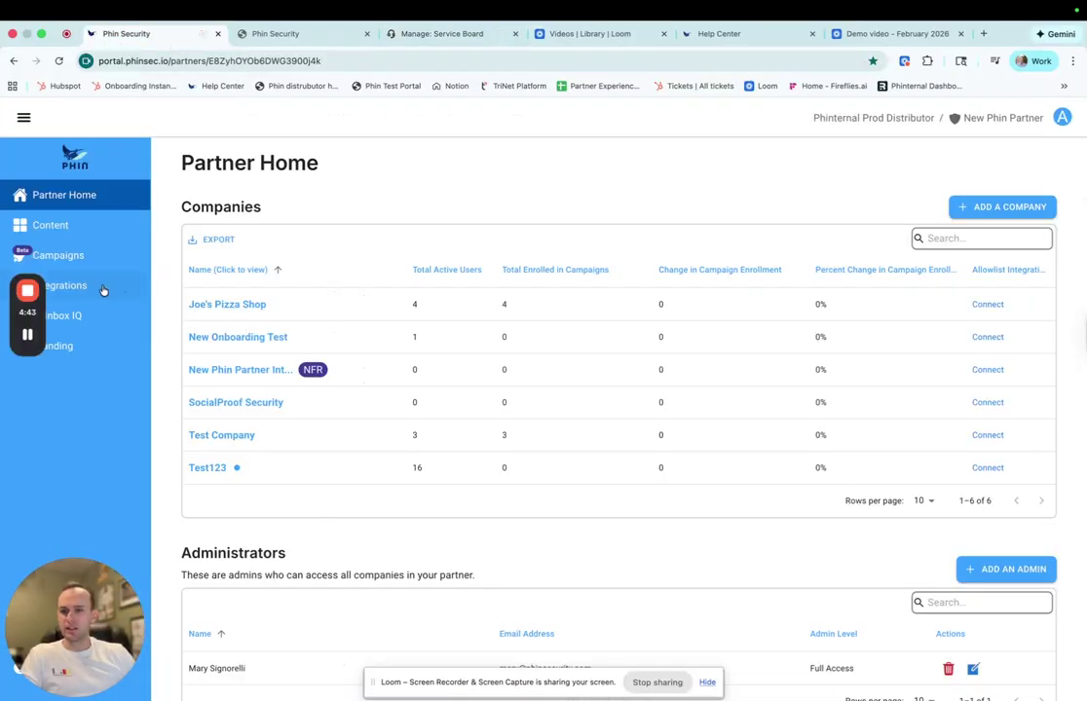
pyautogui.click(92, 320)
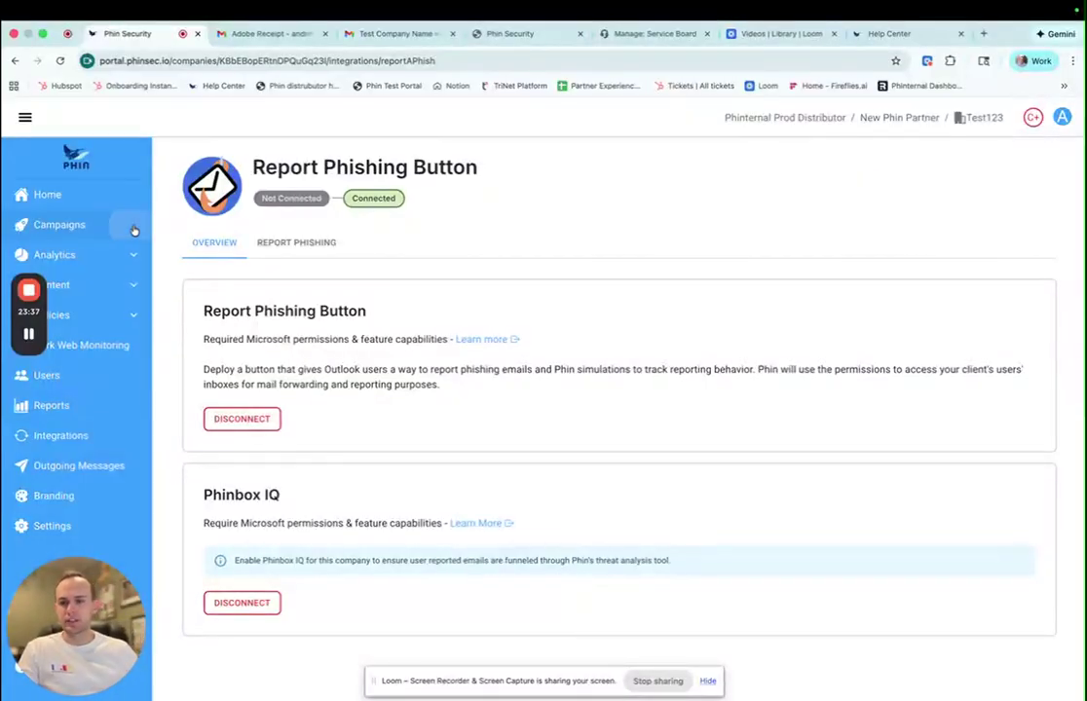
pyautogui.click(134, 229)
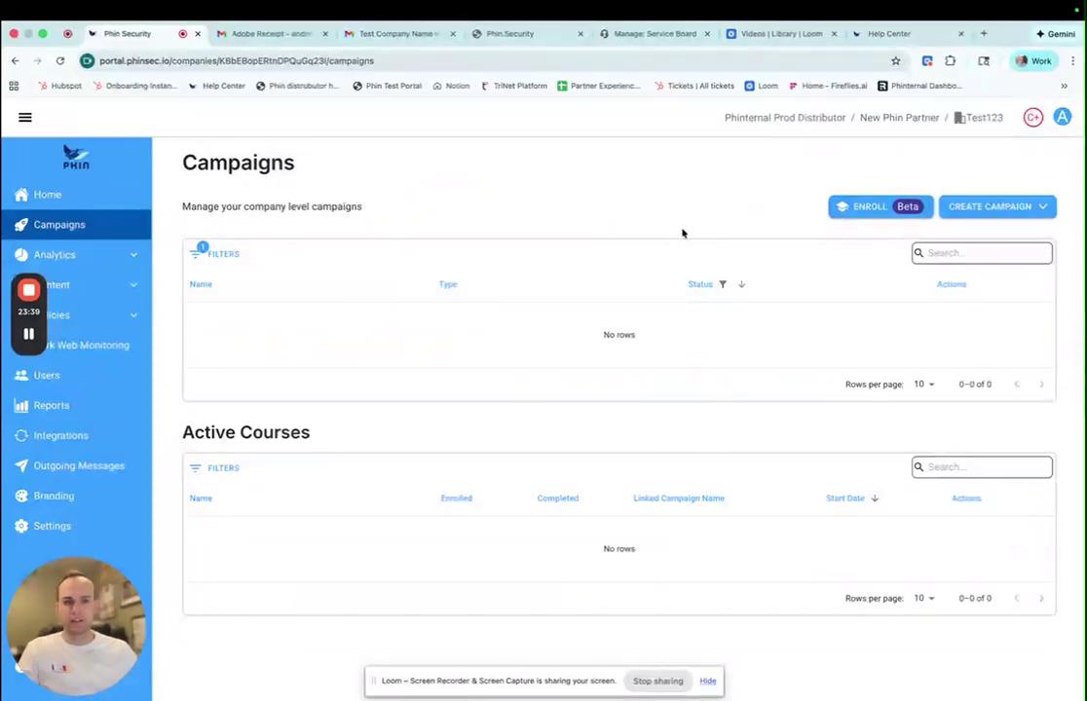
# - Go to Shared Campaigns and open a new Create a Shared Campaign form at its Title field
pyautogui.click(964, 214)
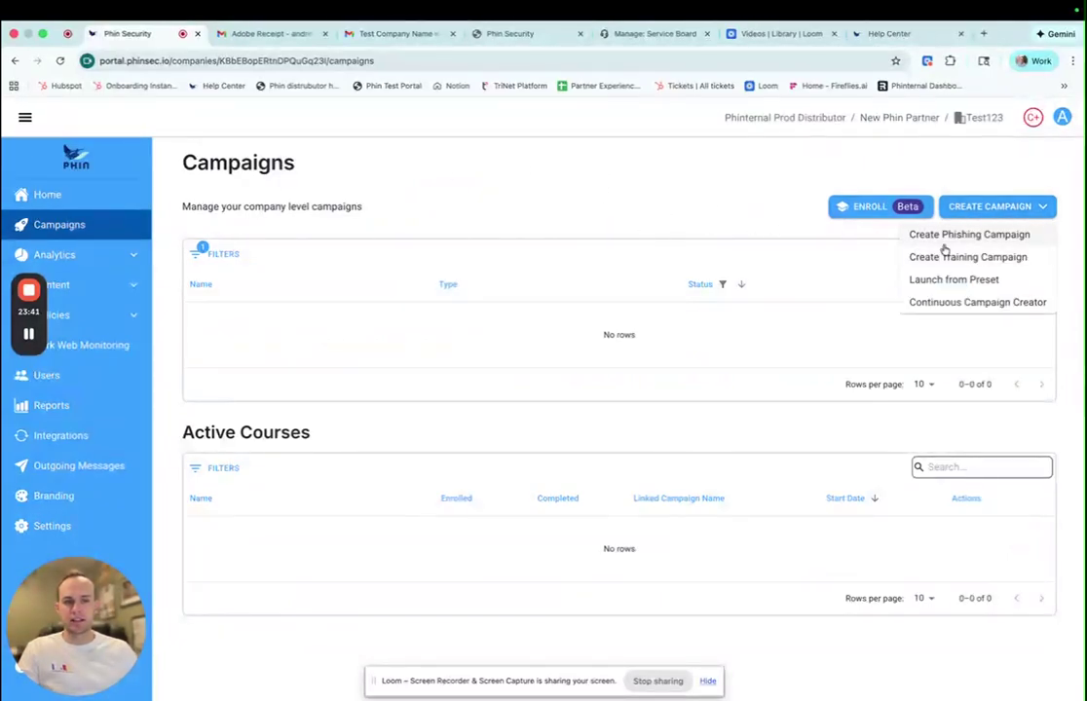
pyautogui.click(706, 201)
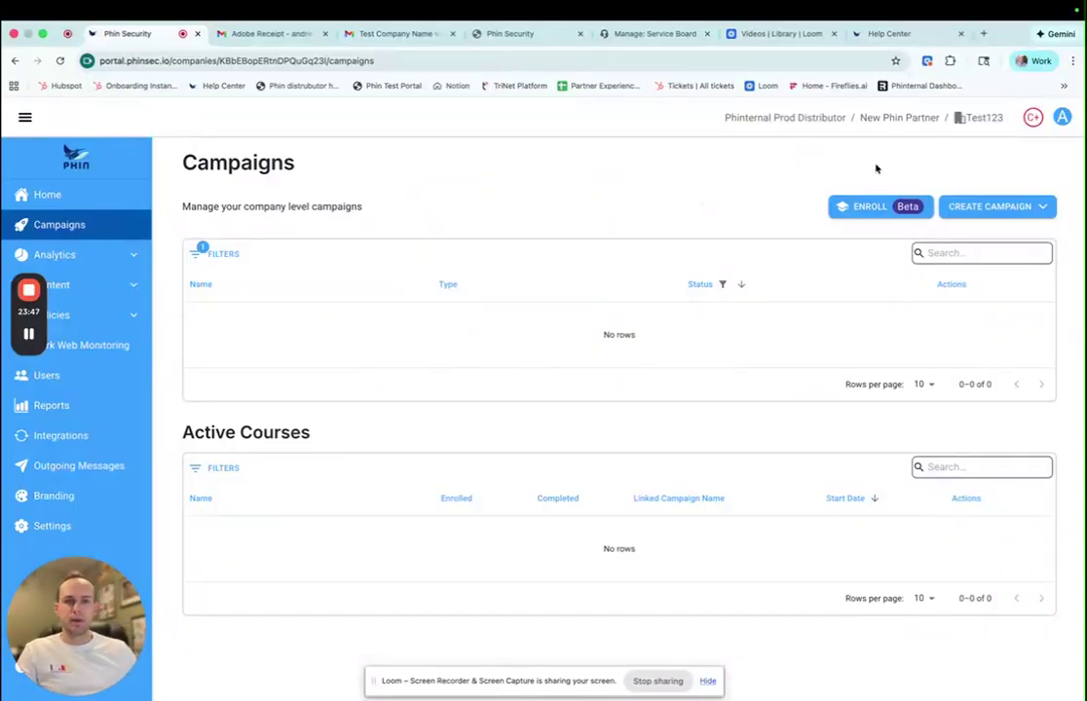
pyautogui.click(899, 118)
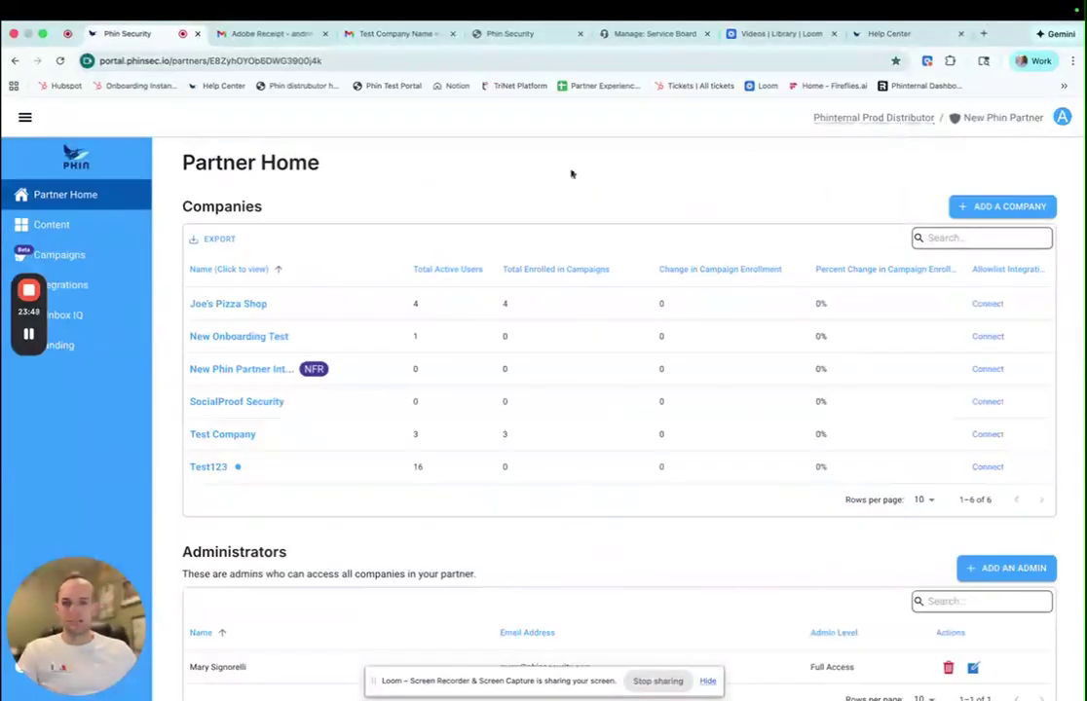
pyautogui.click(68, 255)
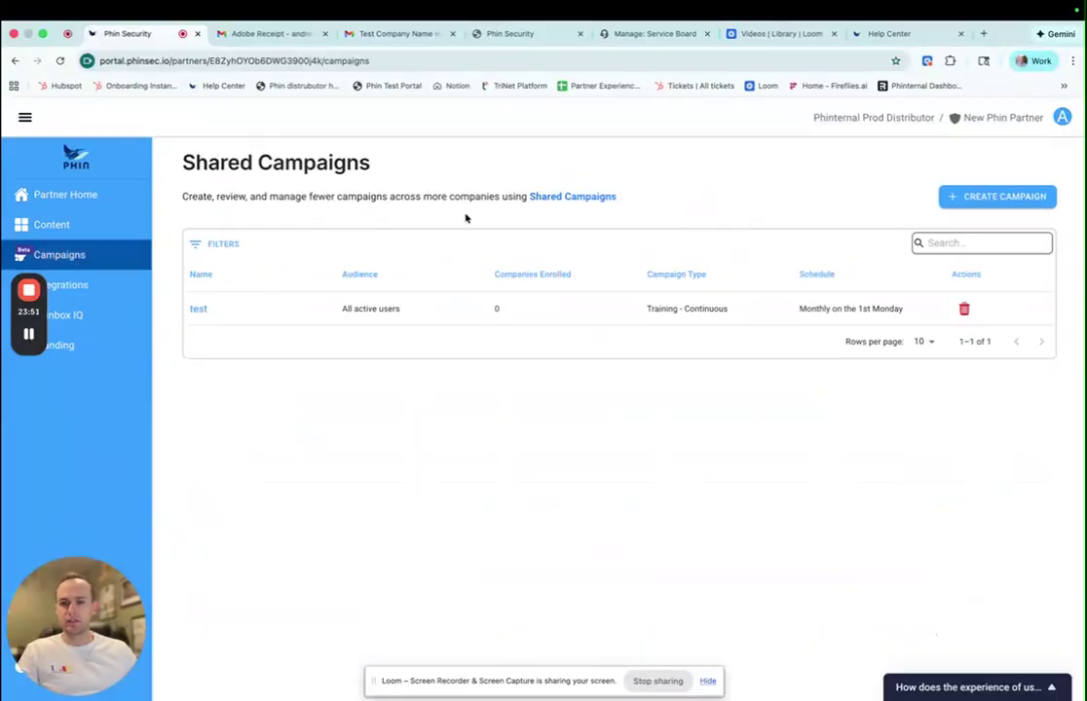
pyautogui.click(957, 199)
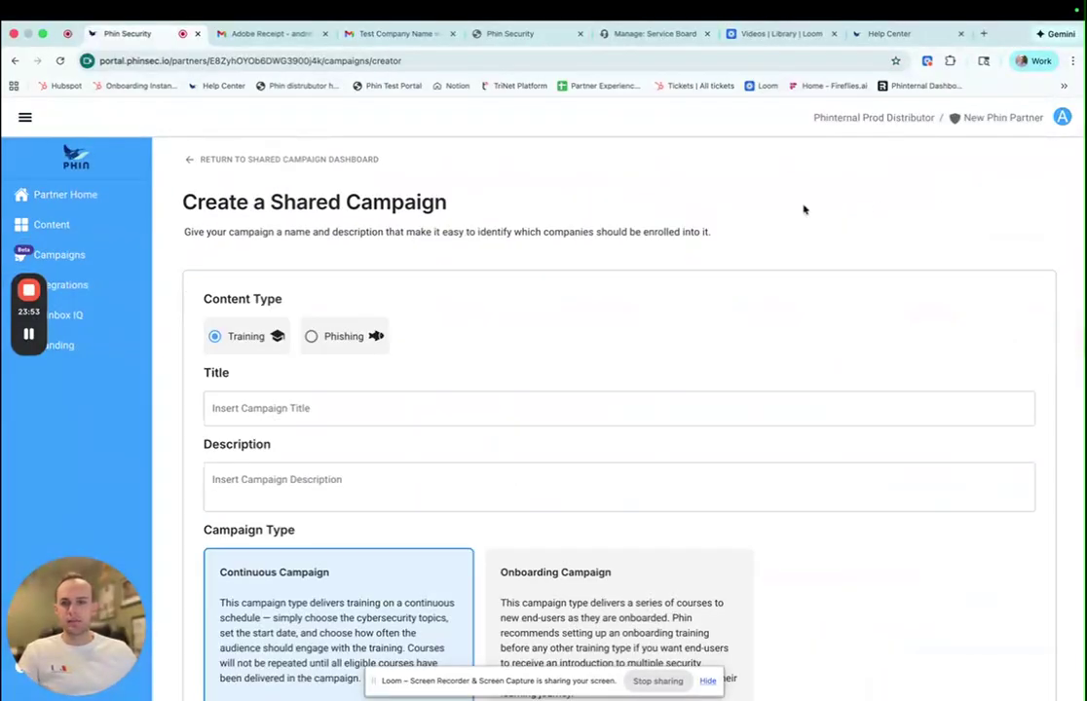
pyautogui.scroll(-1, 510, 272)
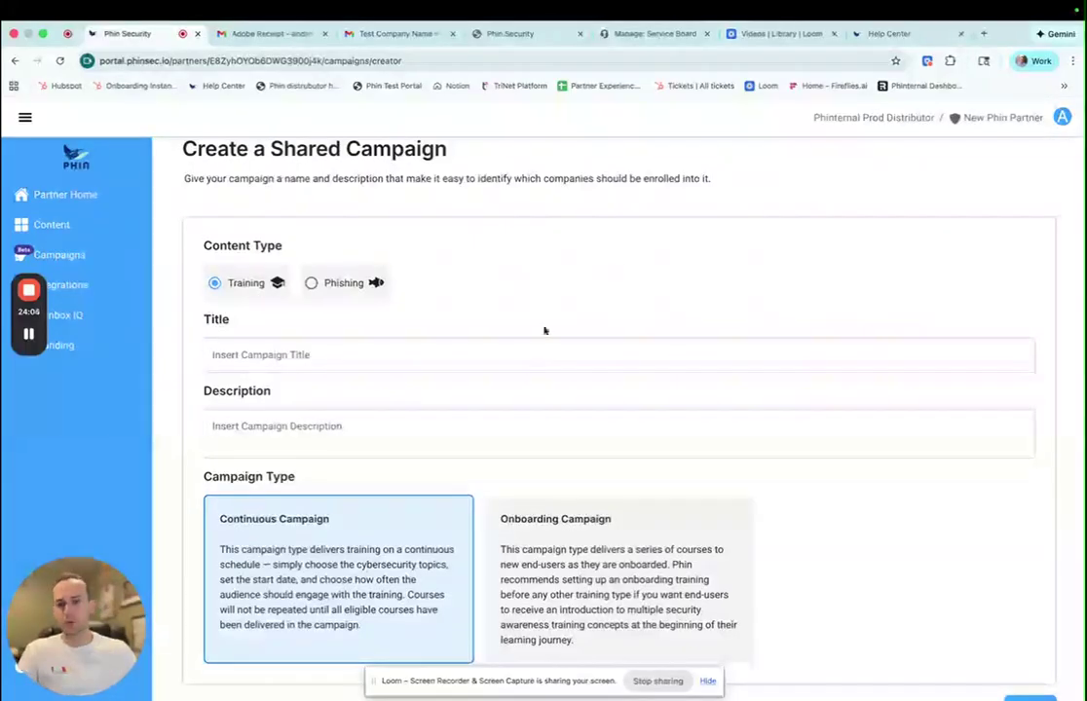
pyautogui.click(489, 352)
# - Enter the title 'Standard campaign' and the description 'test'
pyautogui.write('test')
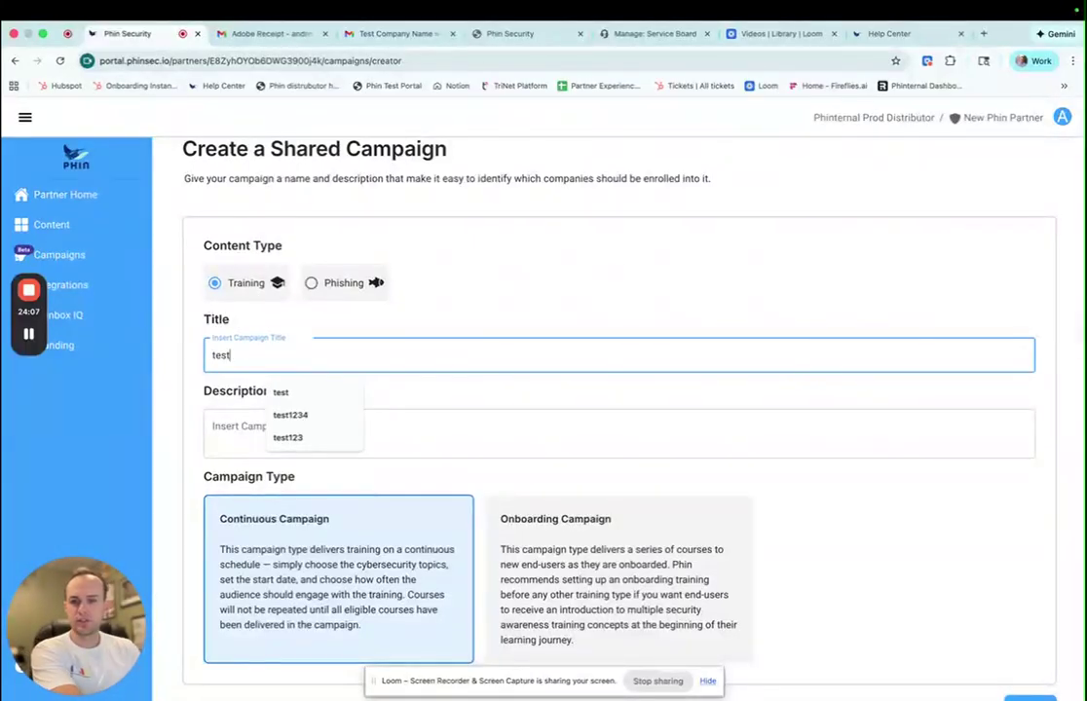
pyautogui.press('BackSpace')
pyautogui.press('BackSpace')
pyautogui.press('BackSpace')
pyautogui.press('BackSpace')
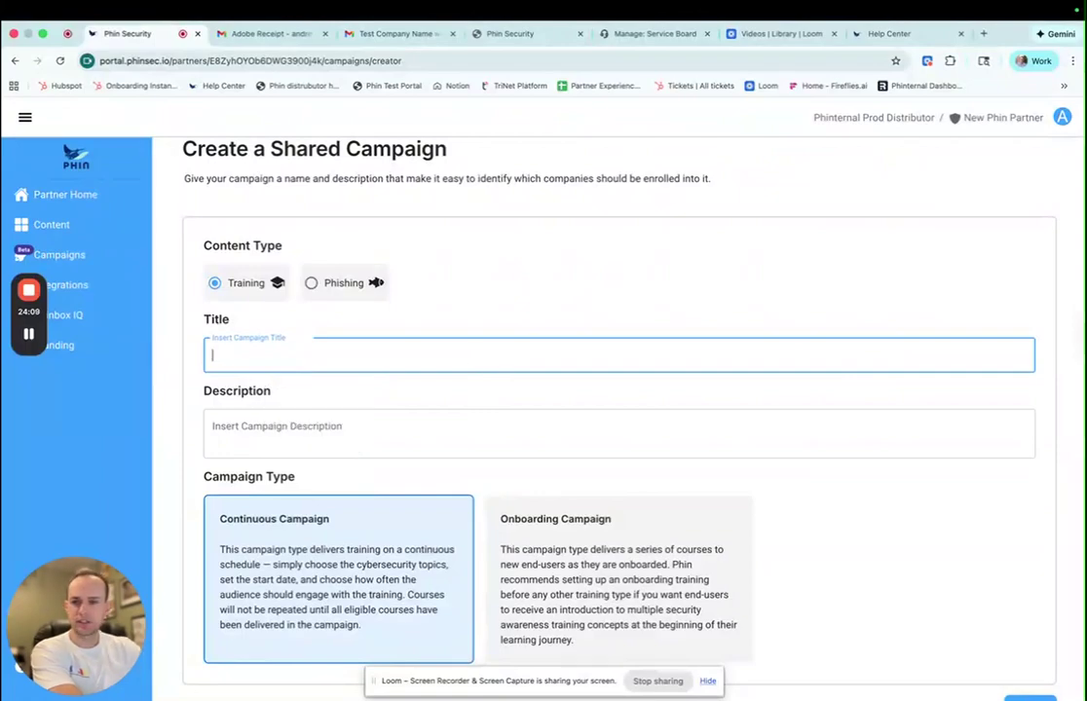
pyautogui.write('Stabda')
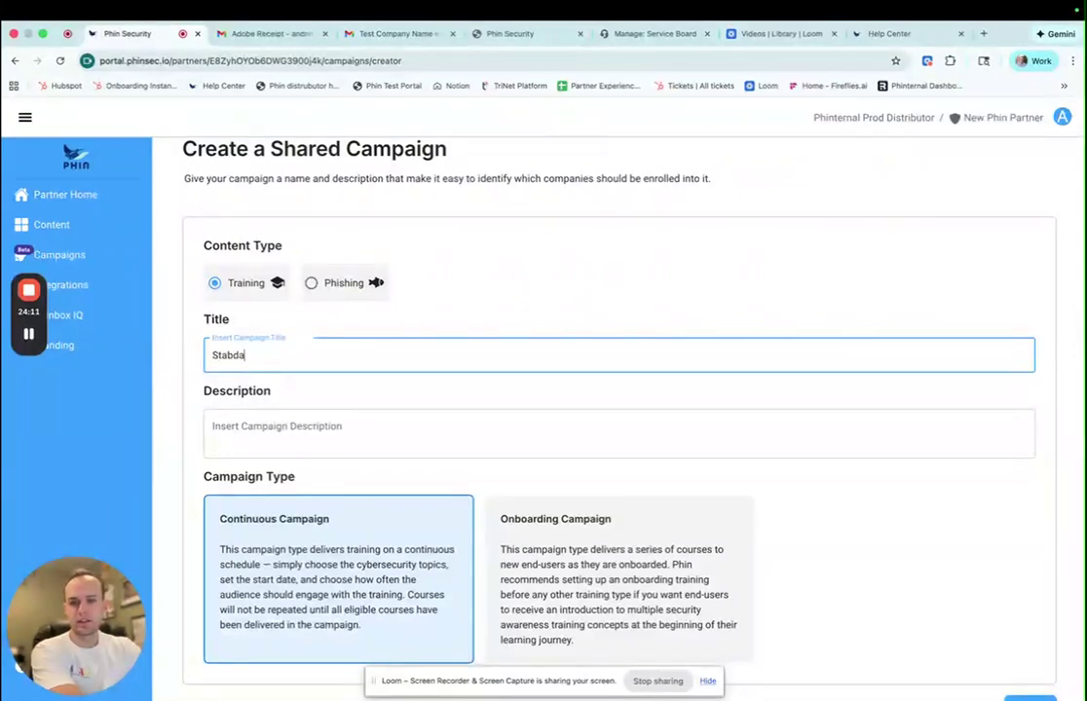
pyautogui.write('nd')
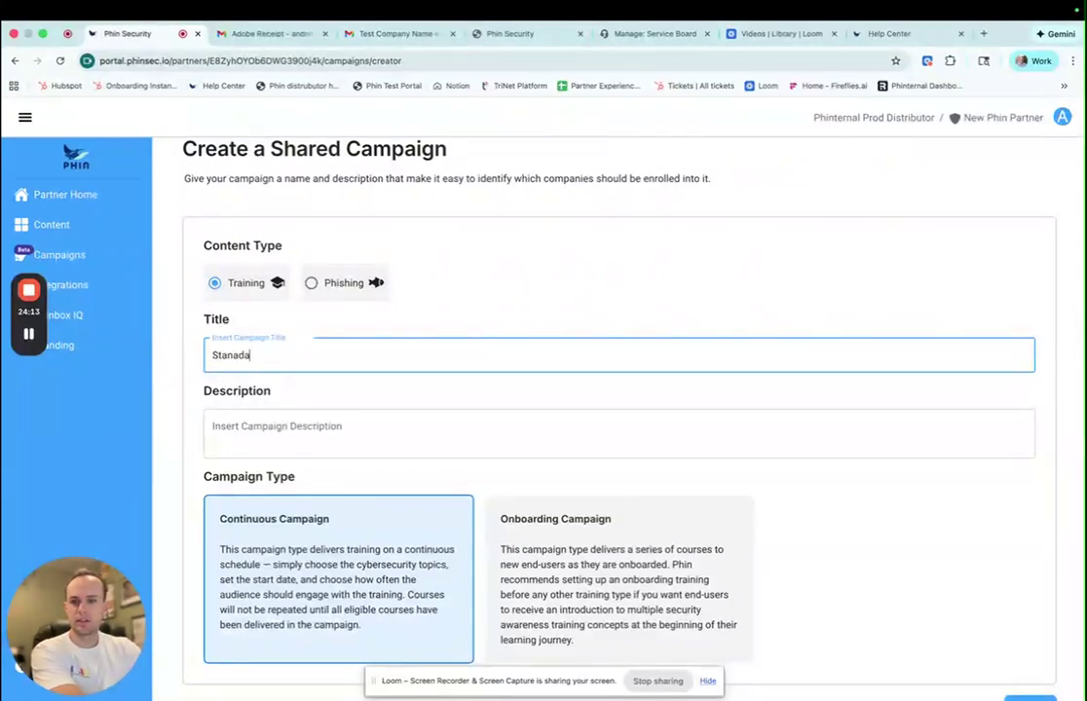
pyautogui.press('BackSpace')
pyautogui.press('BackSpace')
pyautogui.press('BackSpace')
pyautogui.write('dard campa')
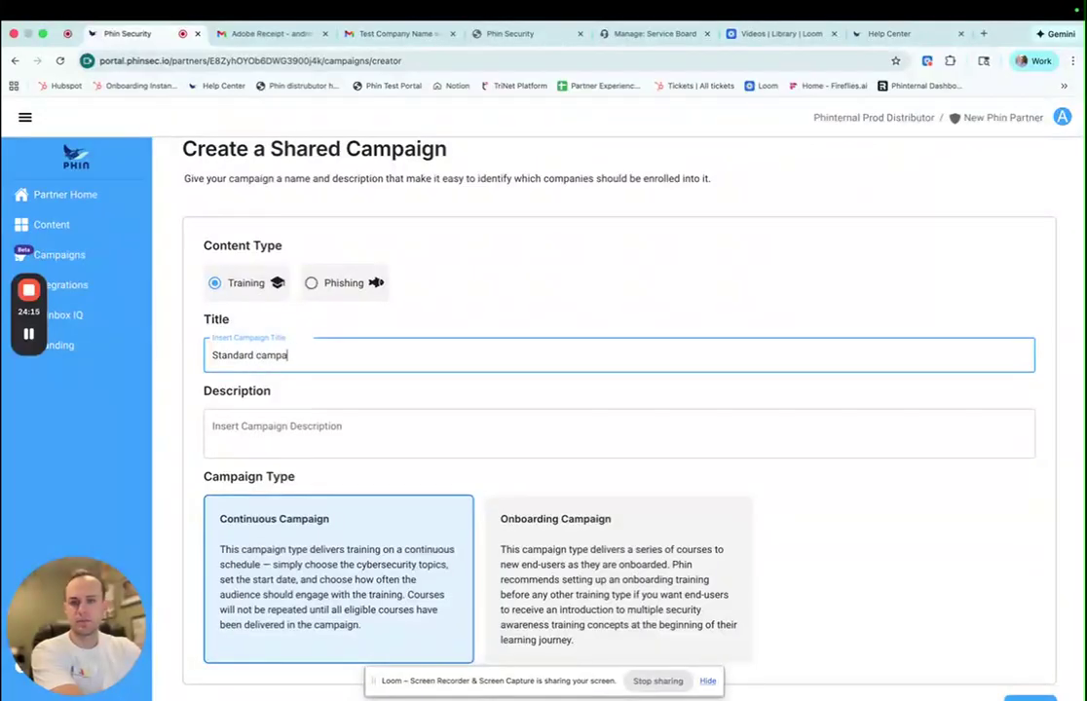
pyautogui.write('ign')
pyautogui.press('Tab')
pyautogui.write('test')
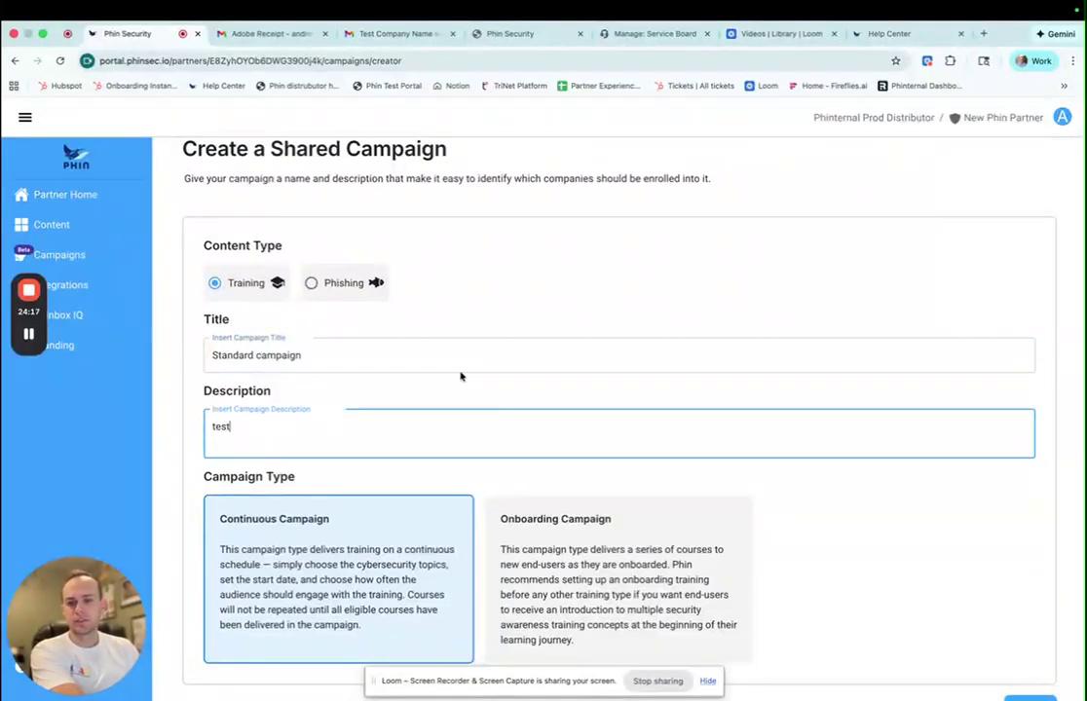
pyautogui.scroll(-1, 445, 359)
# - Keep the campaign type as Continuous, after trying Onboarding, and continue to the overview
pyautogui.click(436, 342)
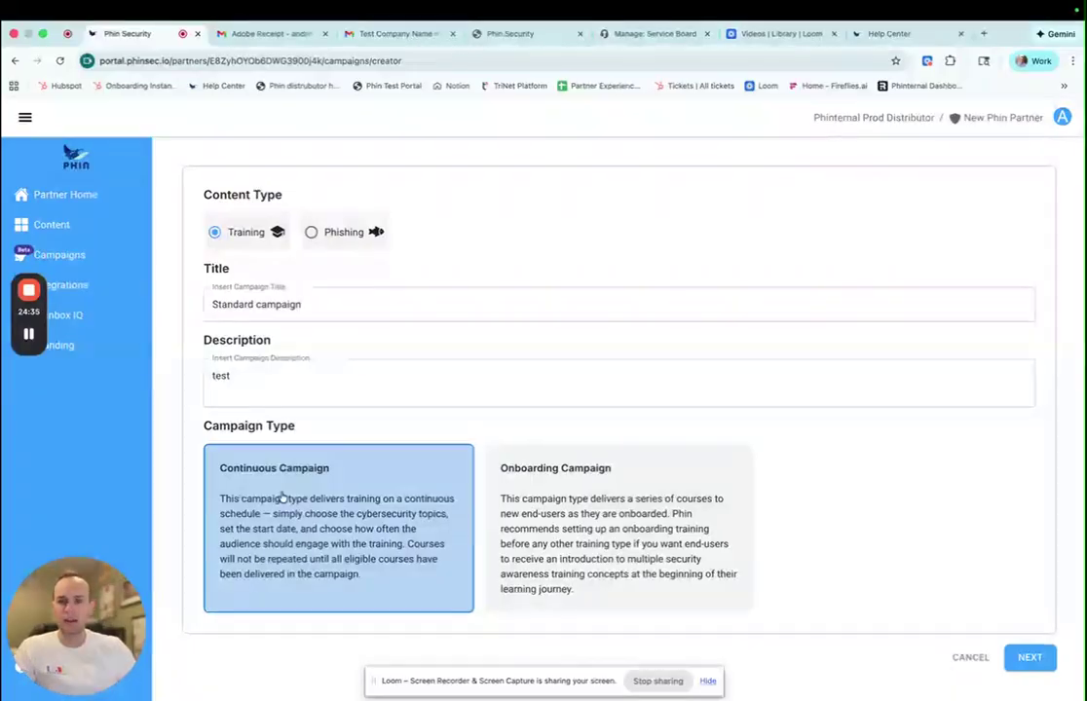
pyautogui.click(518, 508)
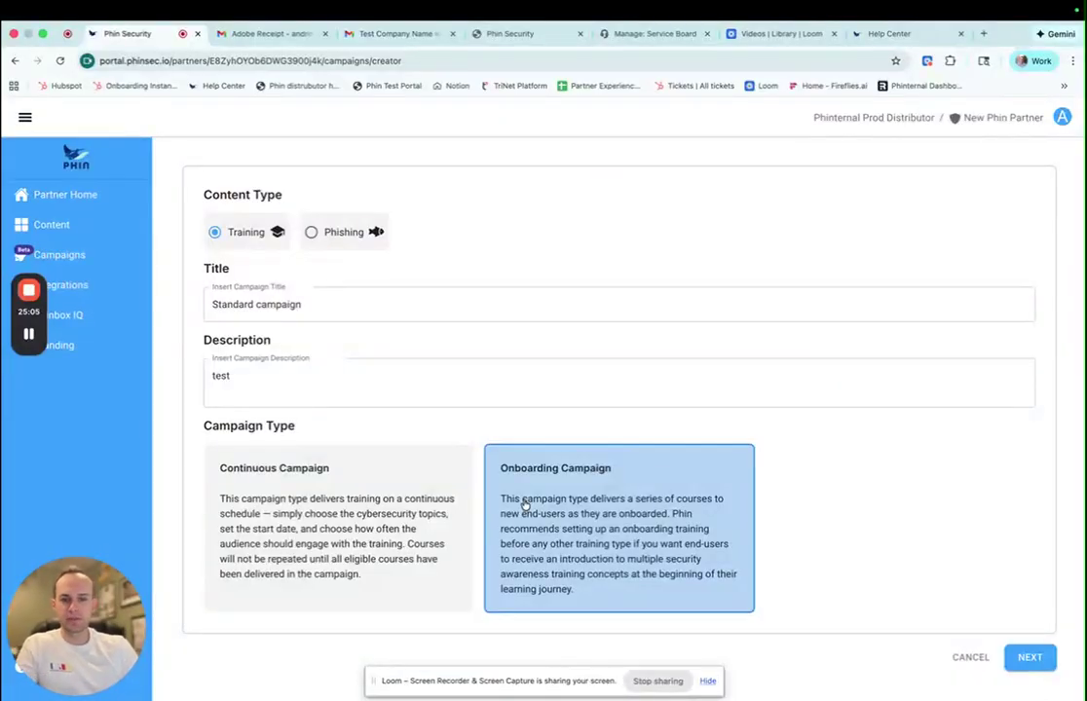
pyautogui.click(371, 499)
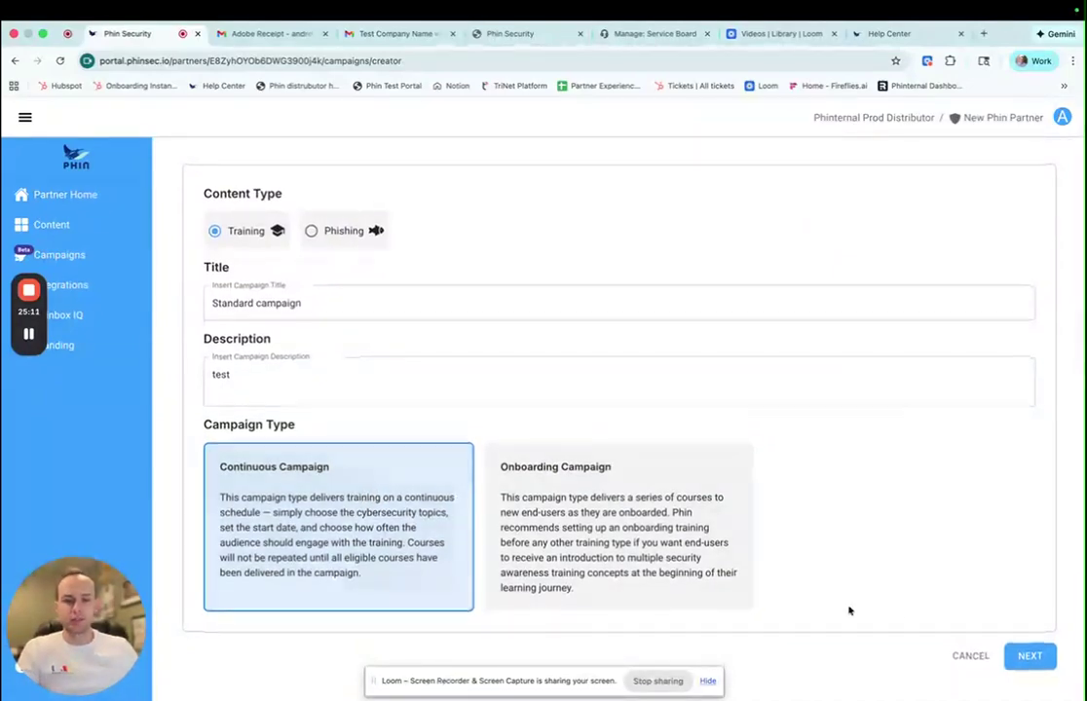
pyautogui.click(1031, 659)
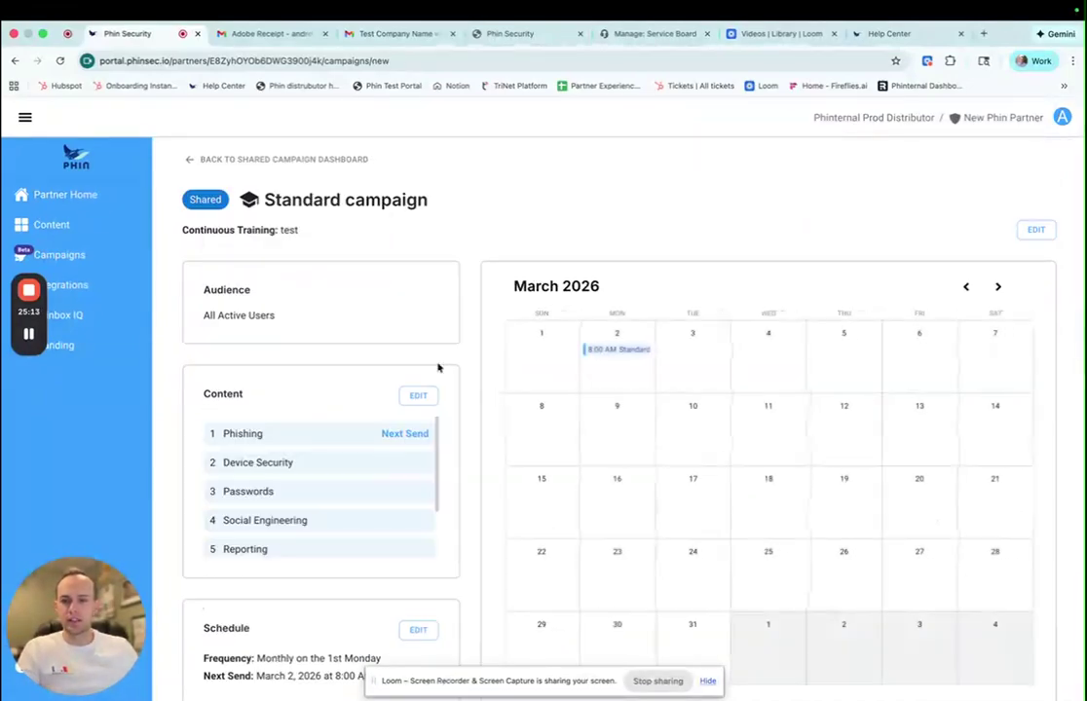
# - Edit the campaign content and drag Device Security above Phishing in the curriculum
pyautogui.scroll(-1, 469, 342)
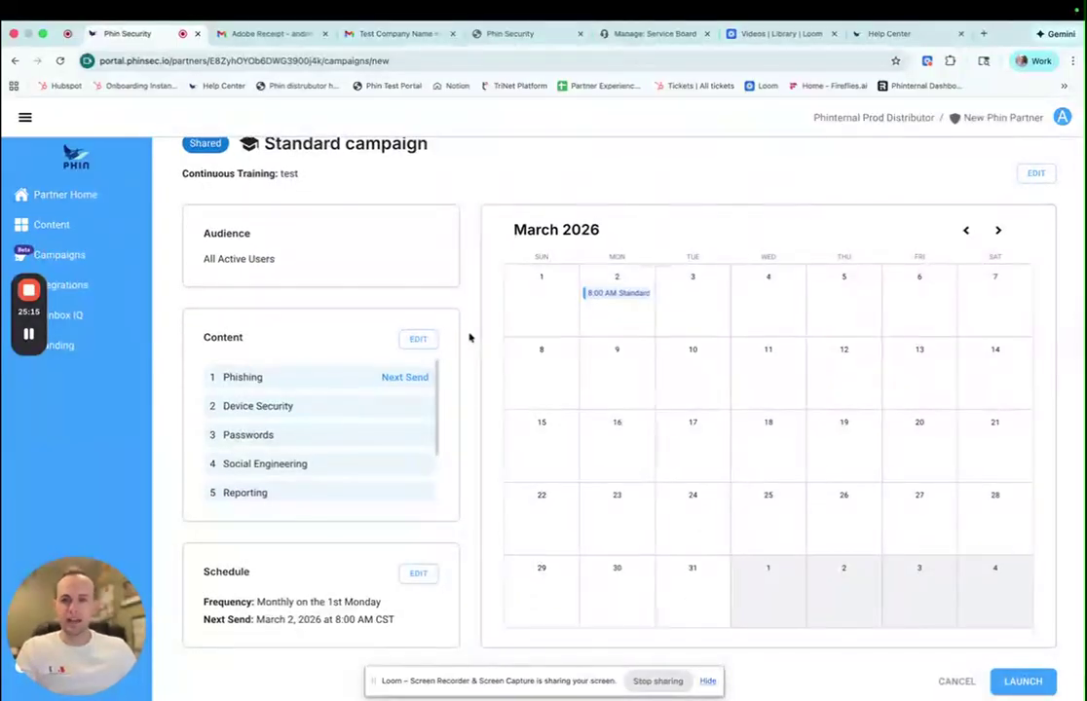
pyautogui.click(417, 341)
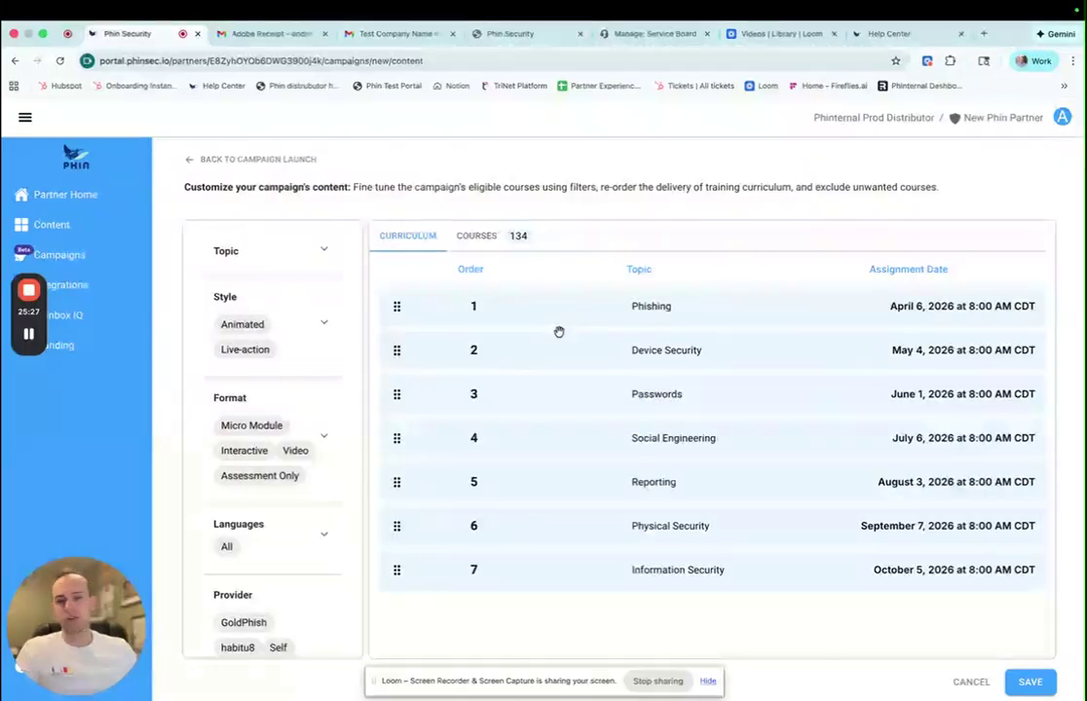
pyautogui.moveTo(415, 359); pyautogui.dragTo(410, 329)
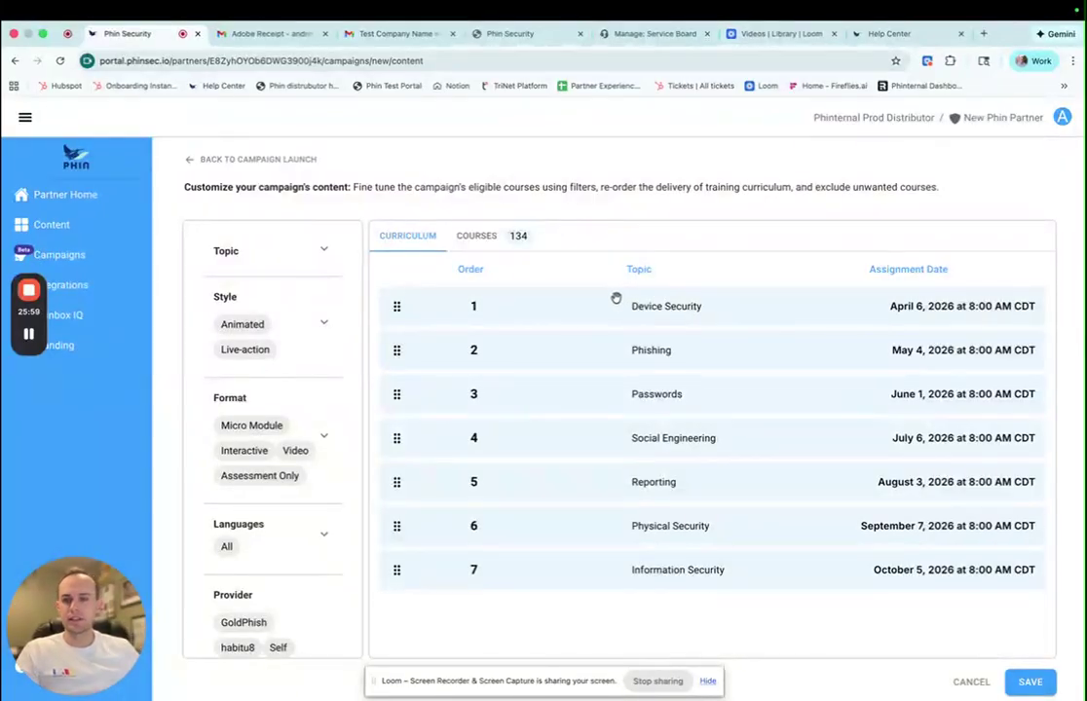
# - In the Topic filter, exclude Physical Security and include Internet Security and Compliance
pyautogui.click(329, 251)
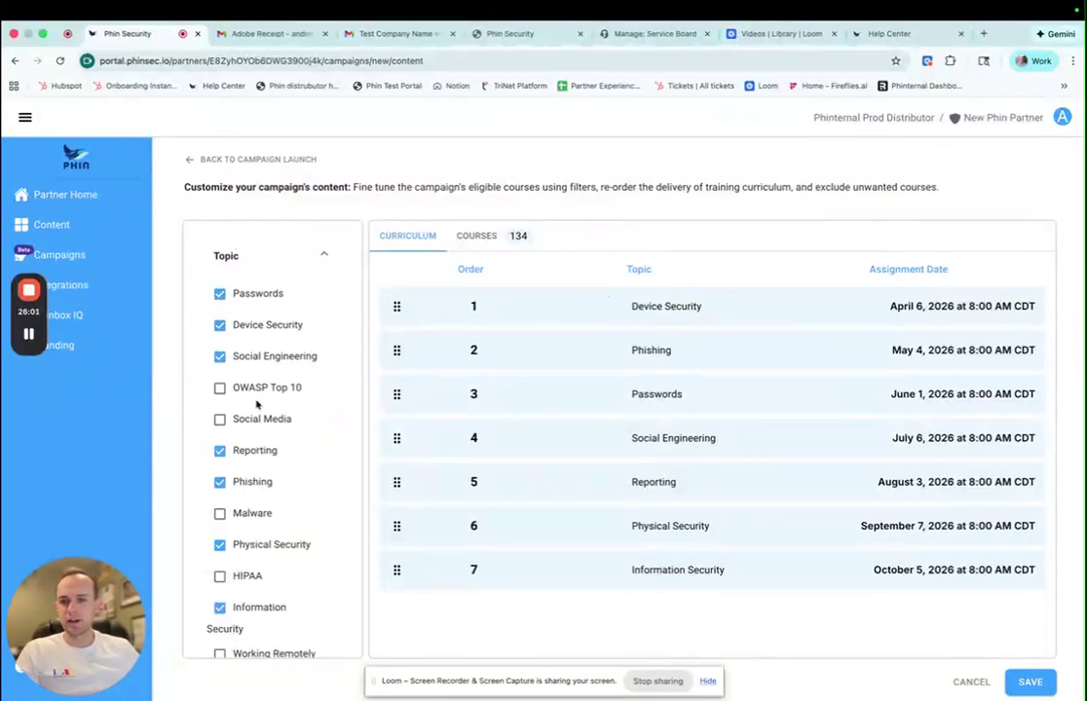
pyautogui.scroll(-1, 245, 449)
pyautogui.scroll(-1, 246, 449)
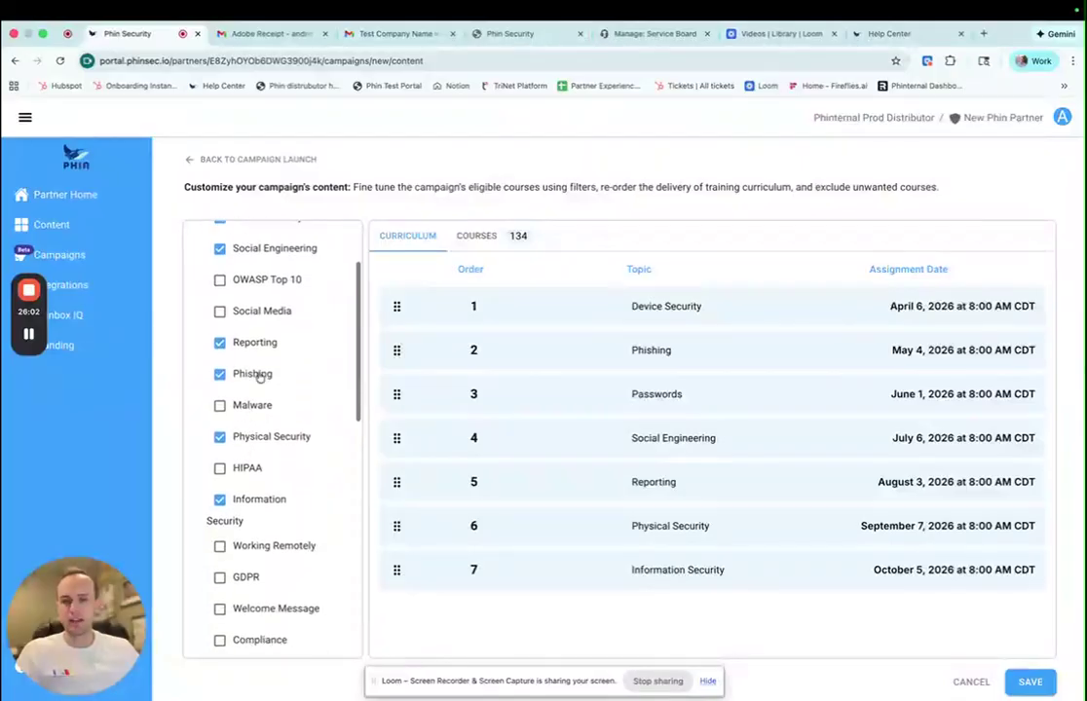
pyautogui.click(220, 437)
pyautogui.scroll(-3, 222, 438)
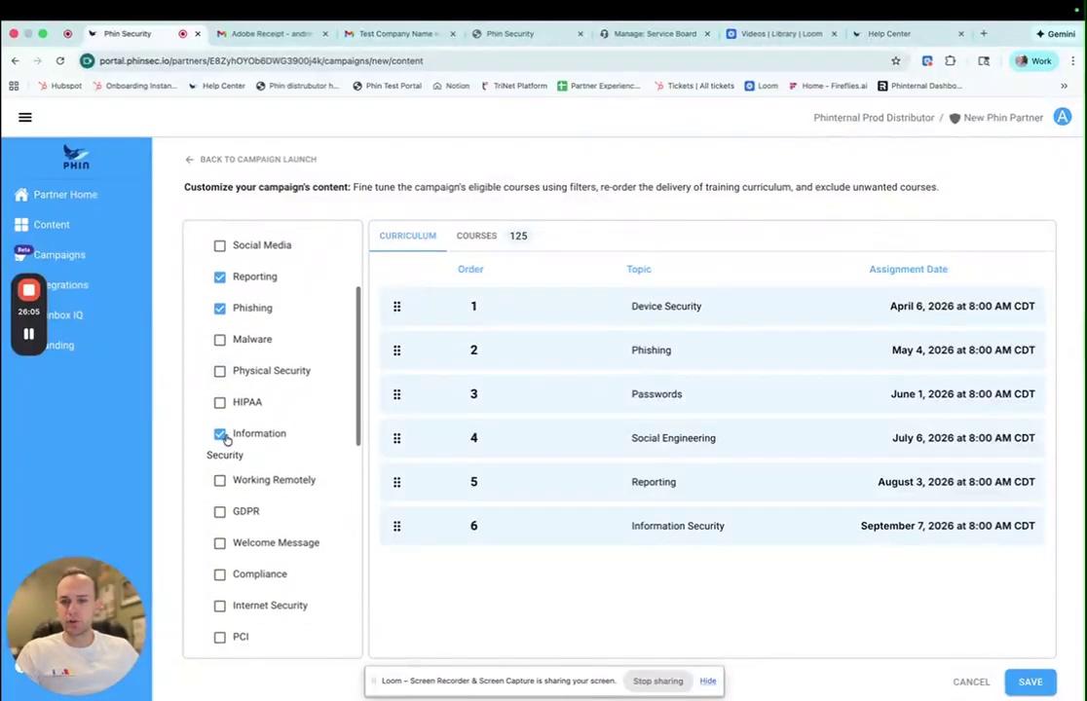
pyautogui.click(220, 515)
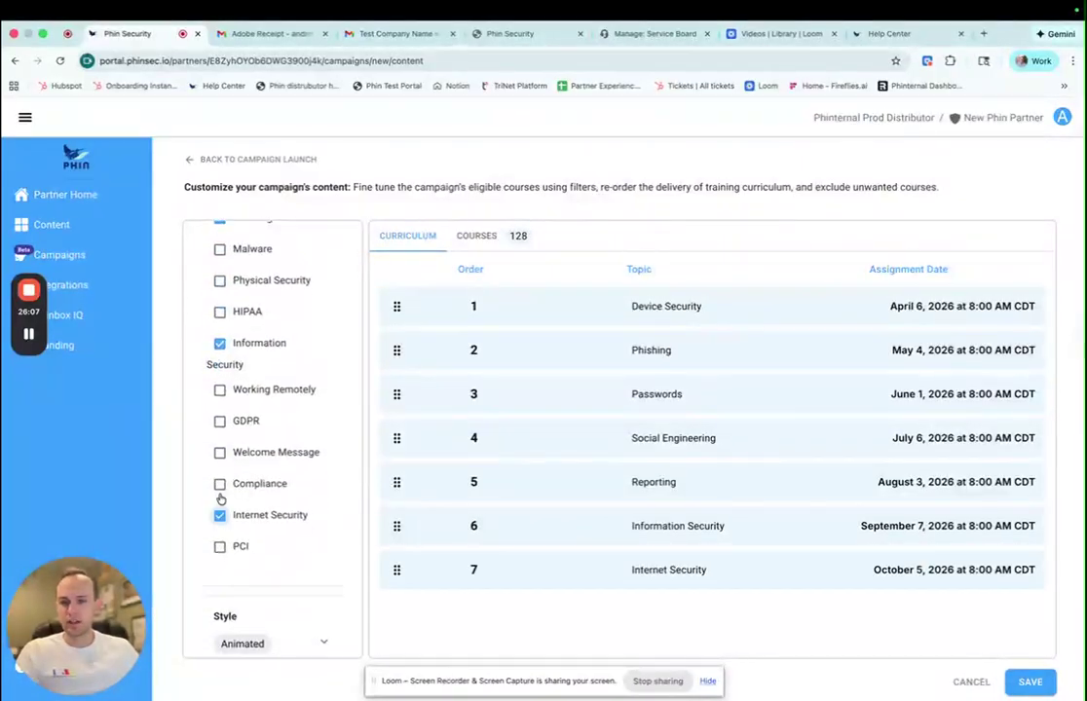
pyautogui.click(220, 484)
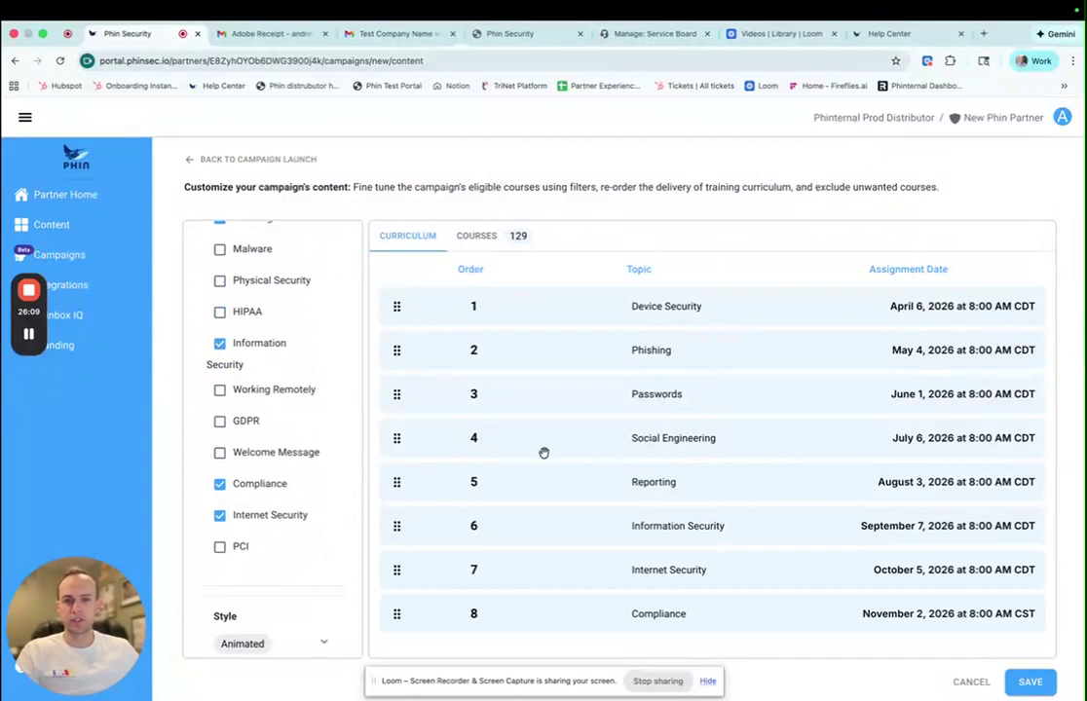
pyautogui.scroll(-1, 621, 542)
pyautogui.scroll(-5, 278, 512)
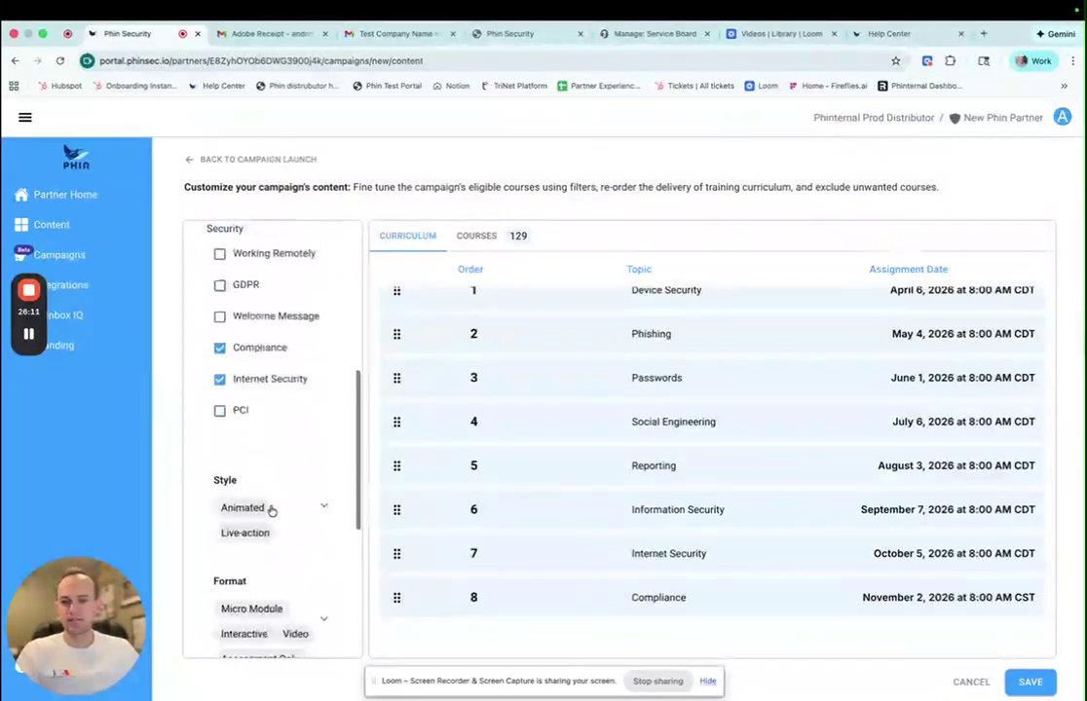
# - Toggle the live-action and animated Style filters off and back on, keeping both
pyautogui.click(322, 367)
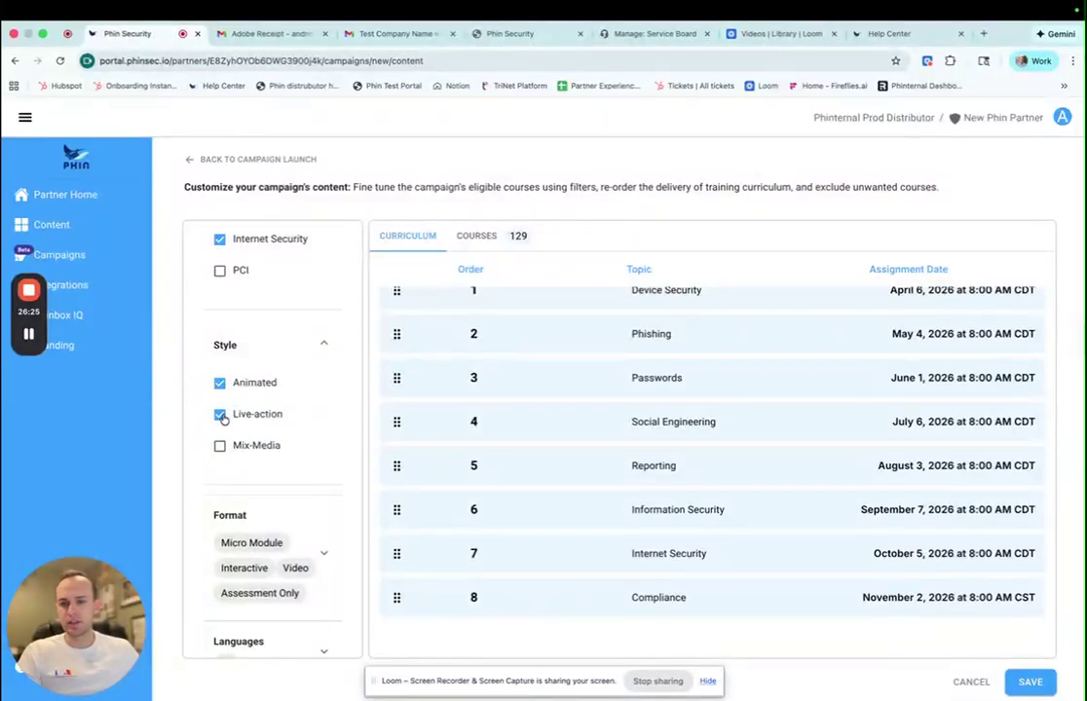
pyautogui.click(220, 416)
pyautogui.click(221, 416)
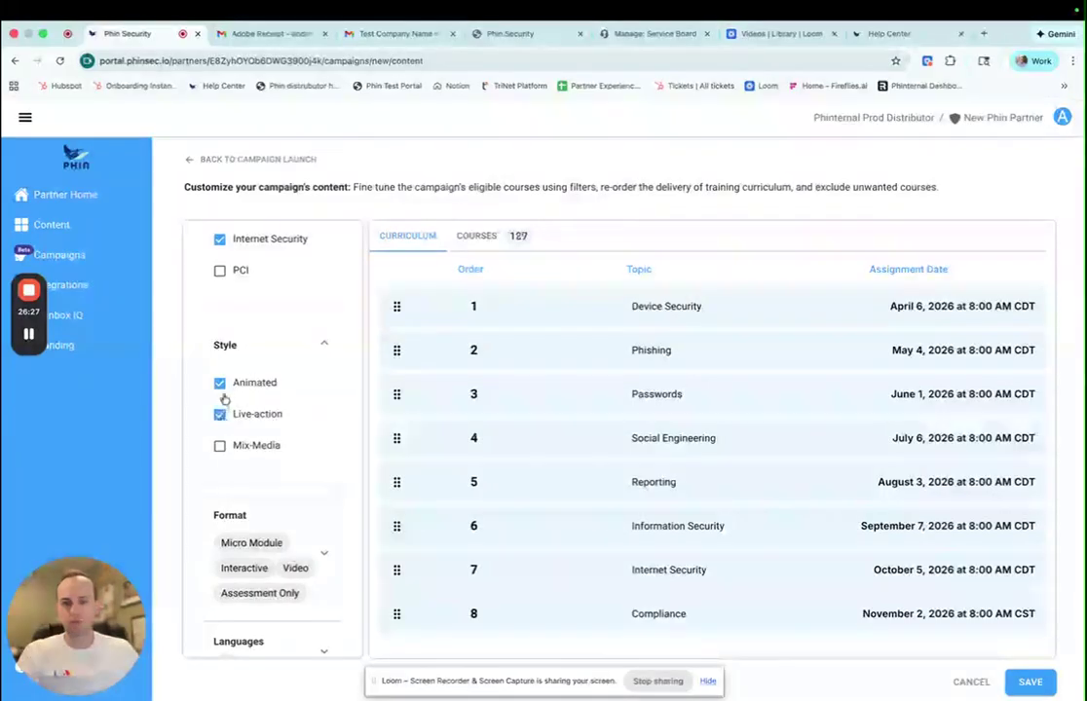
pyautogui.click(221, 385)
pyautogui.click(221, 385)
pyautogui.scroll(-2, 292, 458)
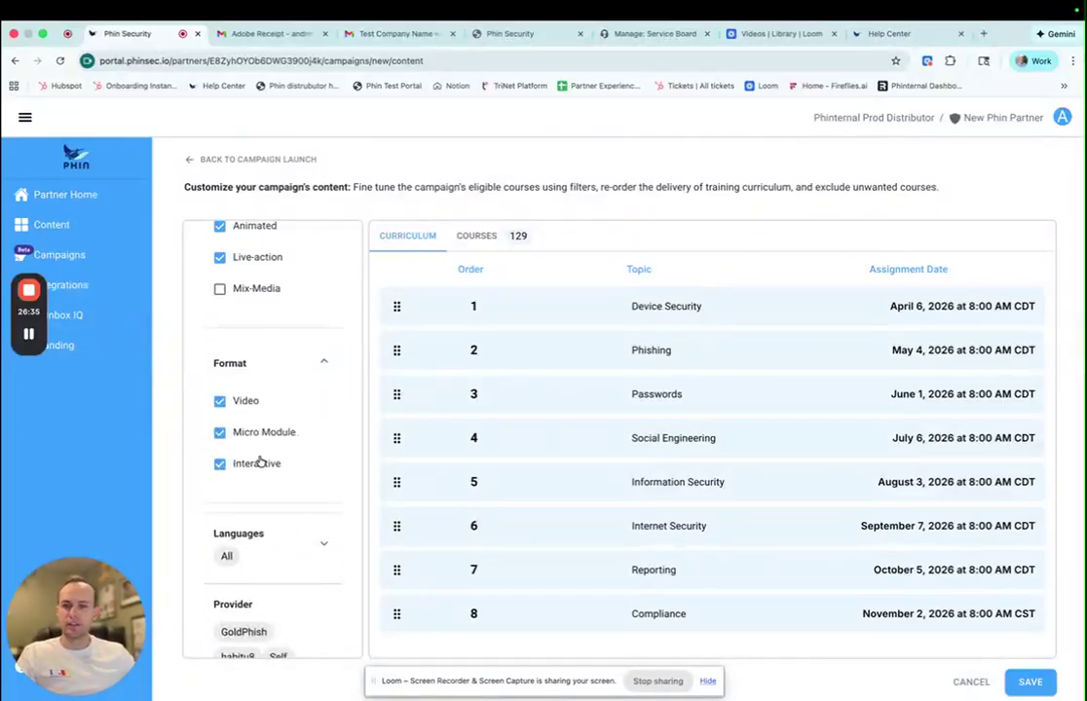
# - Toggle the English, Spanish and French language filters off and on, keeping all three included
pyautogui.scroll(-3, 261, 453)
pyautogui.click(323, 429)
pyautogui.scroll(-1, 283, 465)
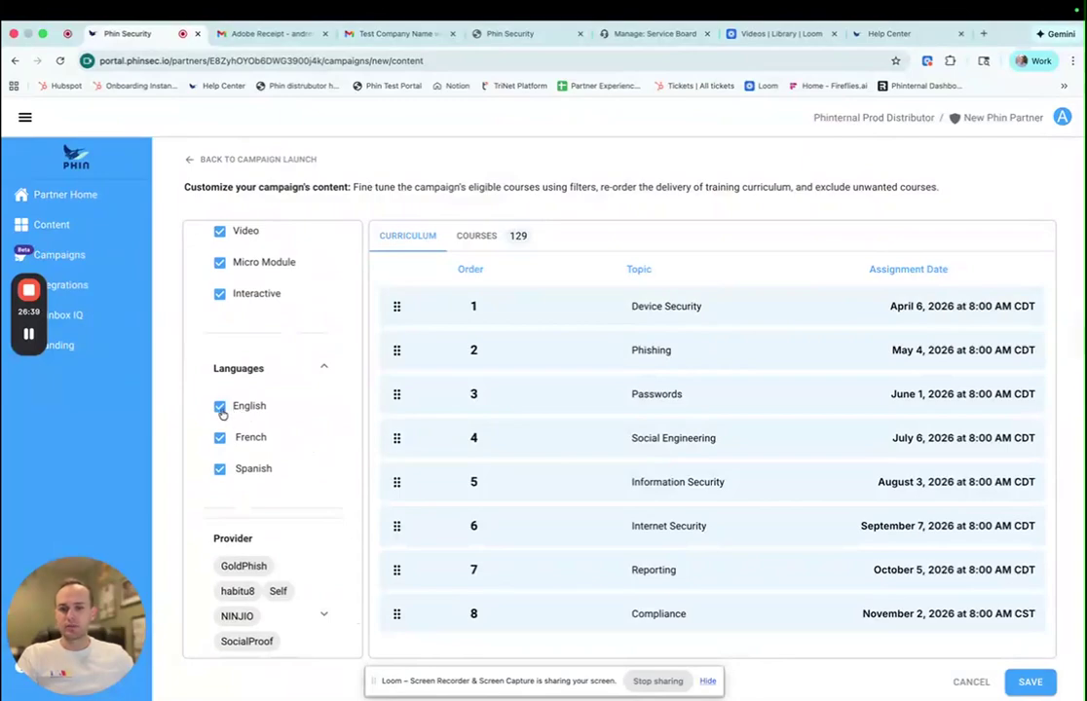
pyautogui.click(221, 407)
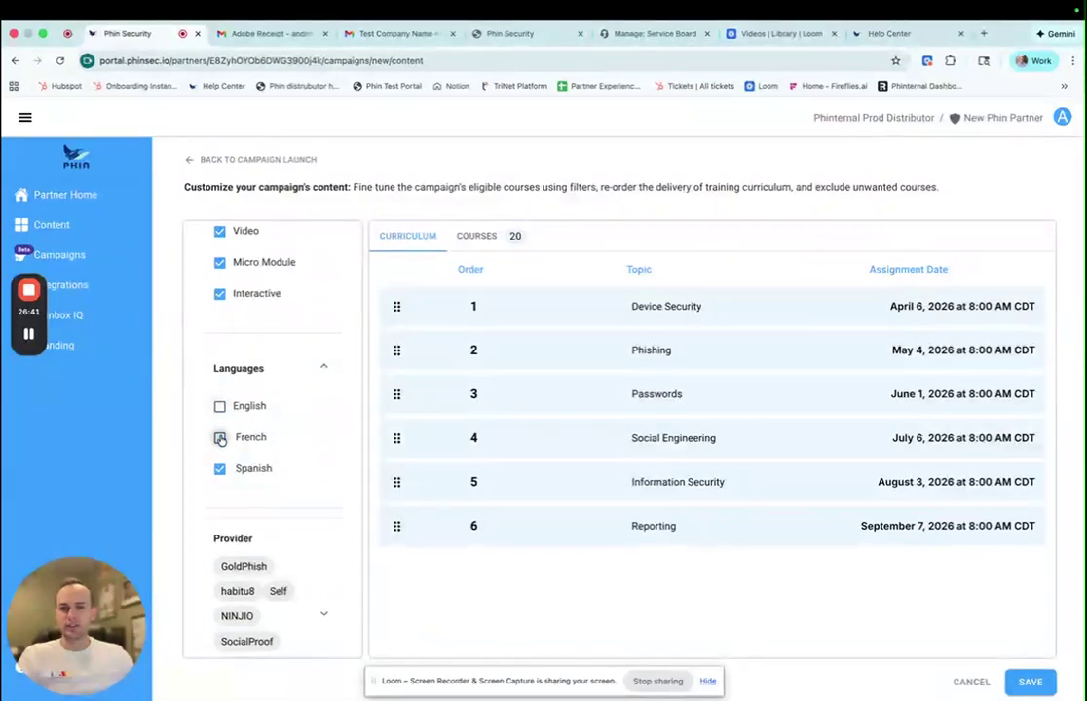
pyautogui.click(220, 469)
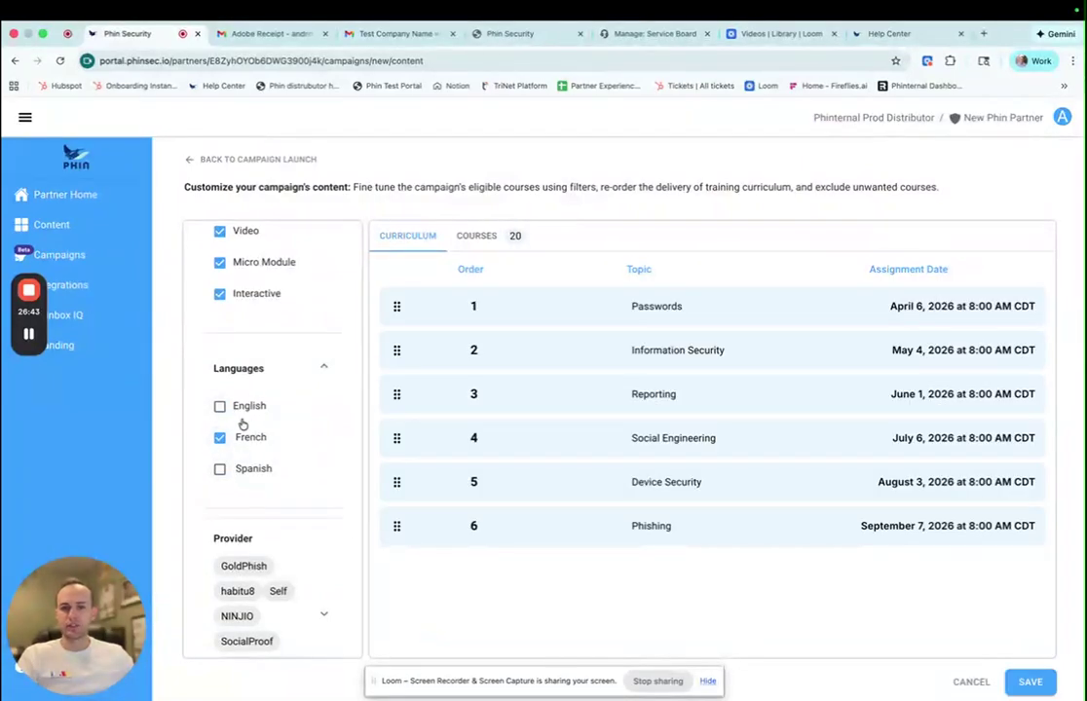
pyautogui.click(220, 439)
pyautogui.click(220, 406)
pyautogui.click(220, 468)
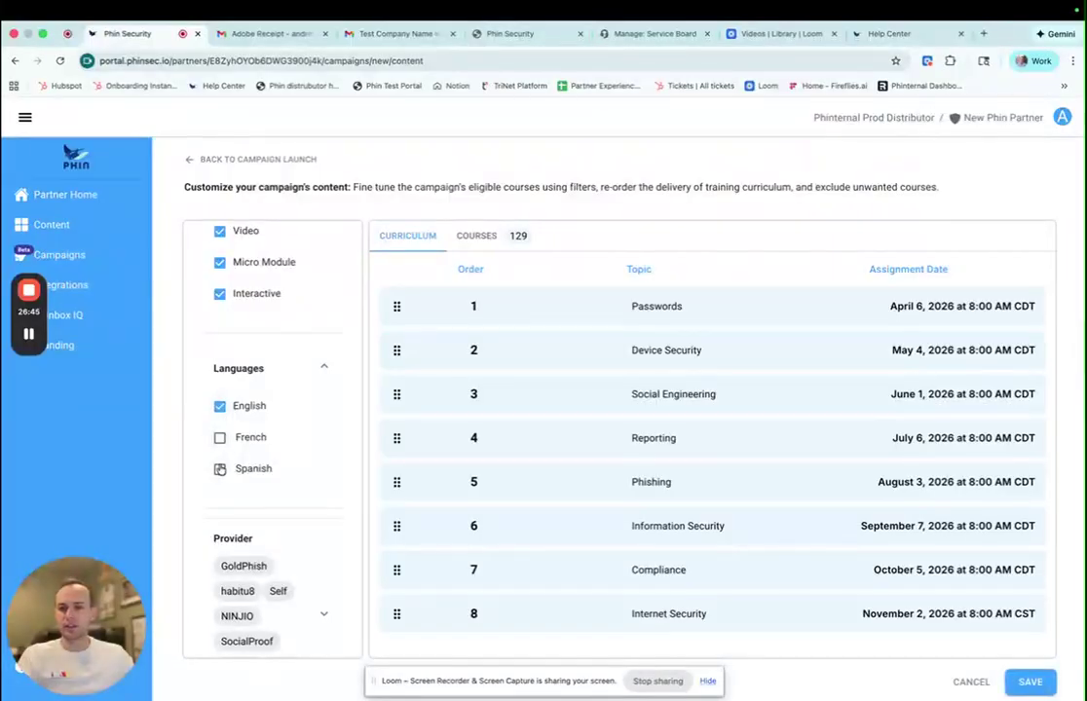
pyautogui.click(220, 438)
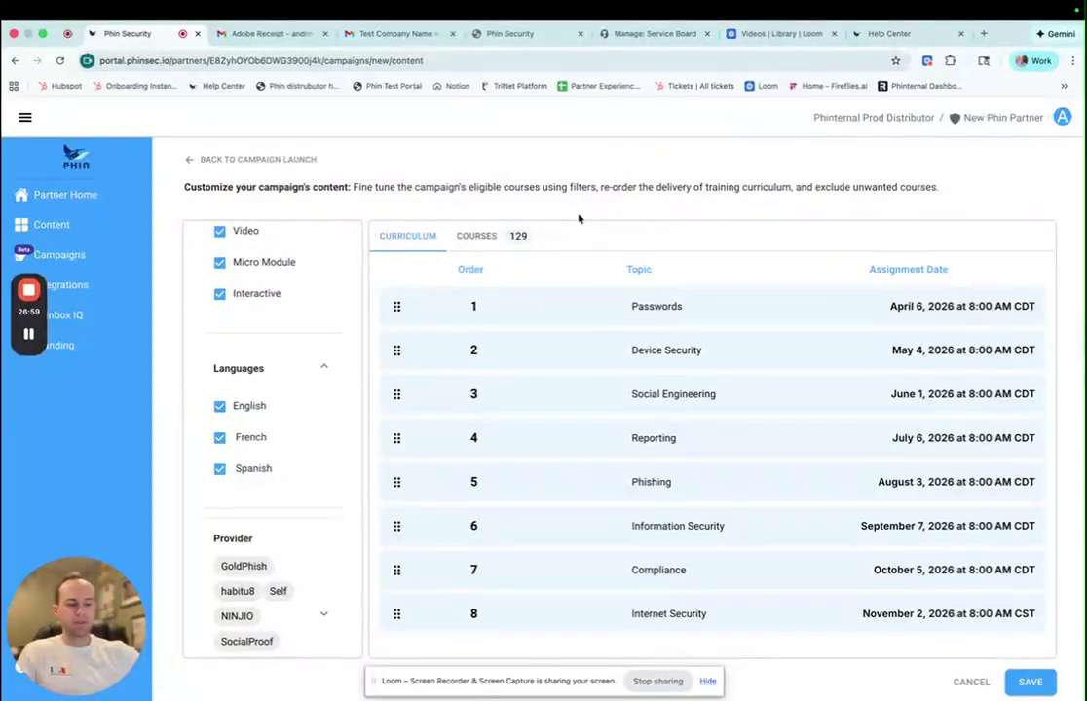
pyautogui.click(236, 441)
pyautogui.click(220, 407)
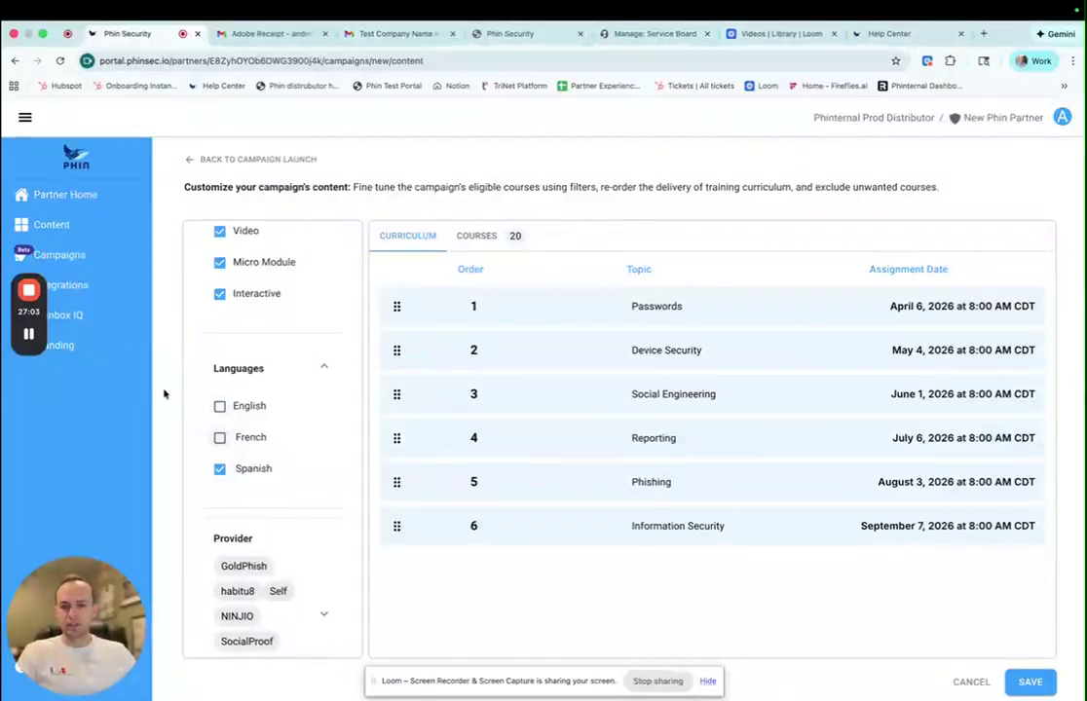
pyautogui.click(221, 438)
pyautogui.click(221, 407)
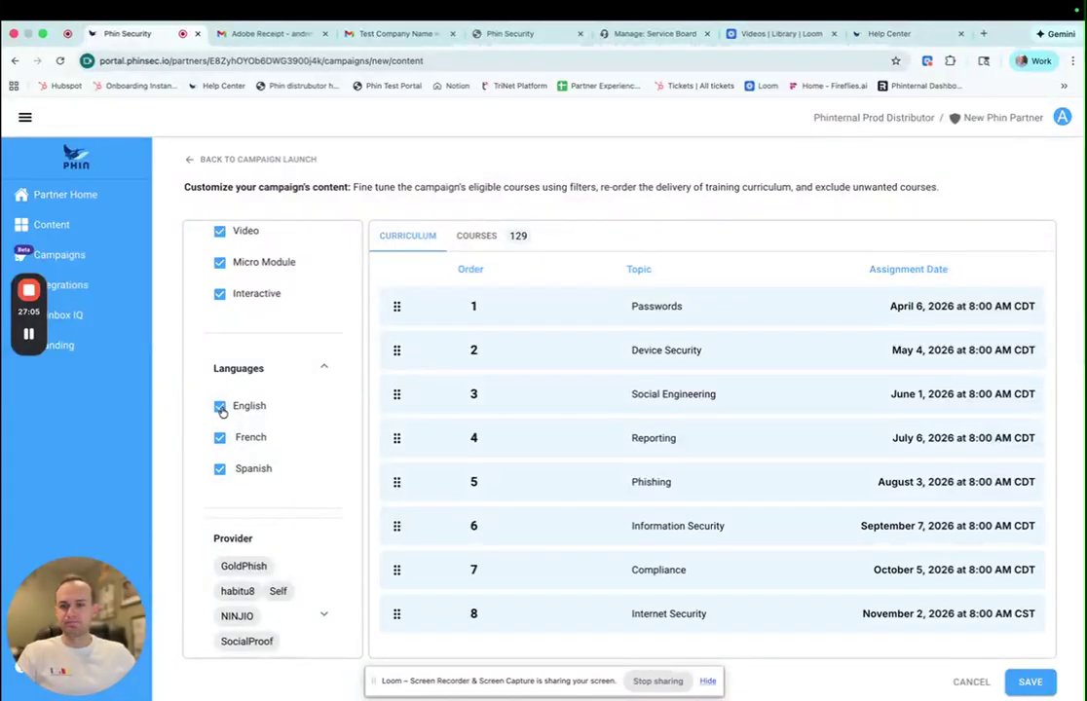
# - Expand the Provider and Duration filters, adjust the maximum duration, collapse Topic, and save the curriculum
pyautogui.scroll(-1, 324, 542)
pyautogui.scroll(-1, 326, 526)
pyautogui.click(323, 511)
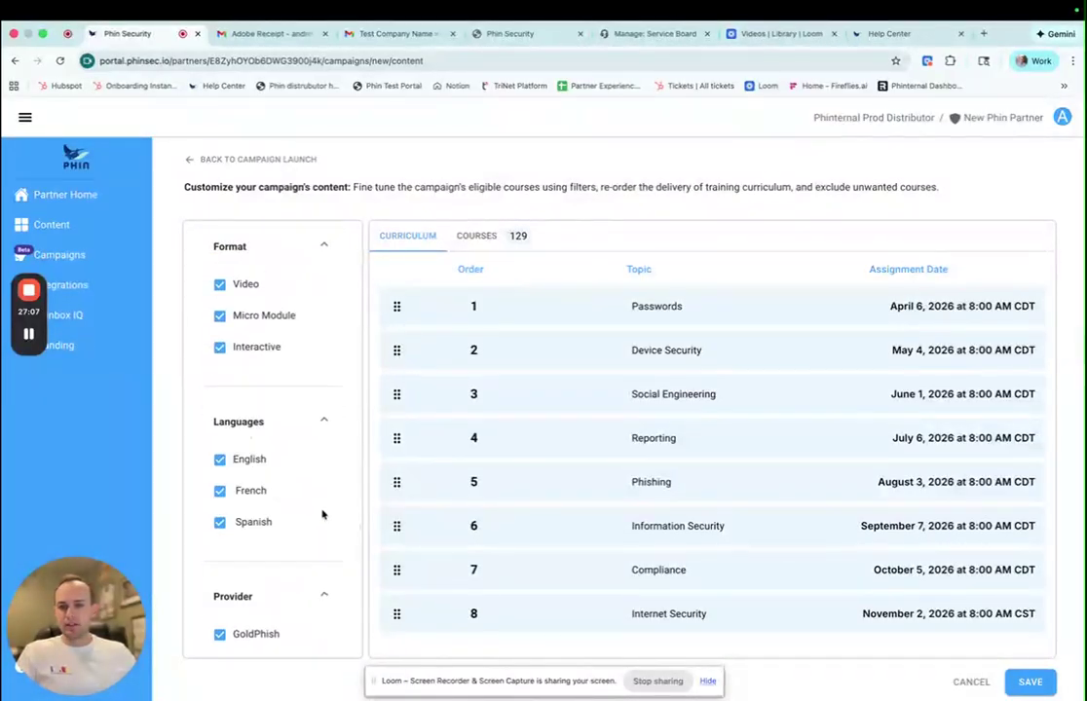
pyautogui.scroll(-3, 301, 485)
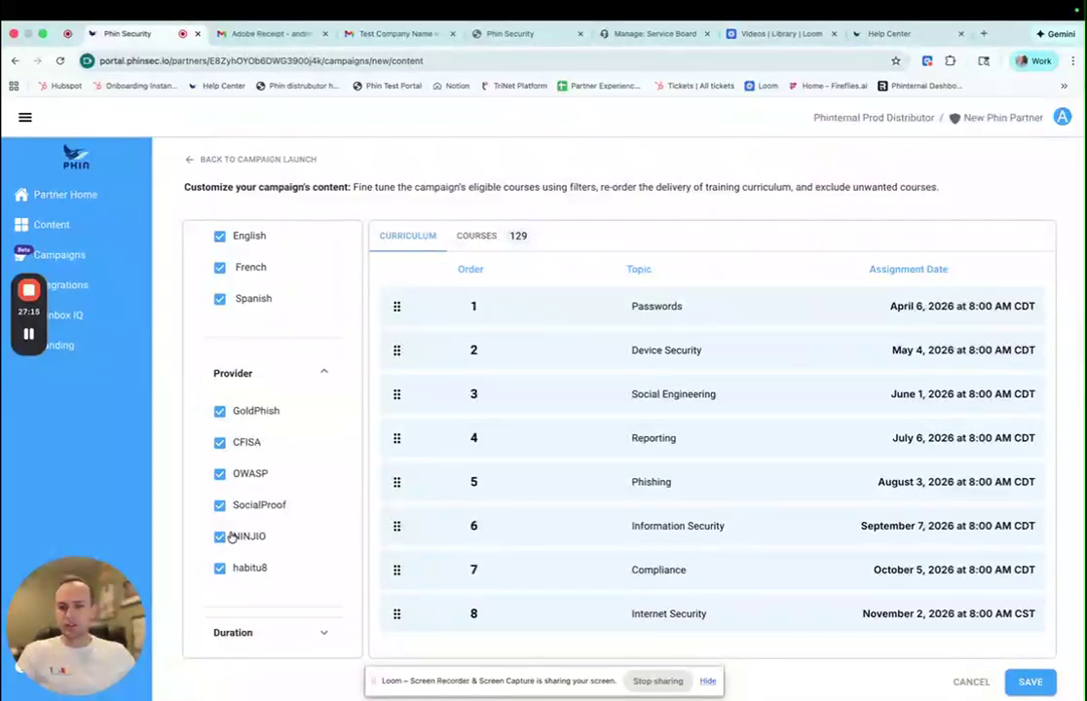
pyautogui.scroll(-1, 272, 582)
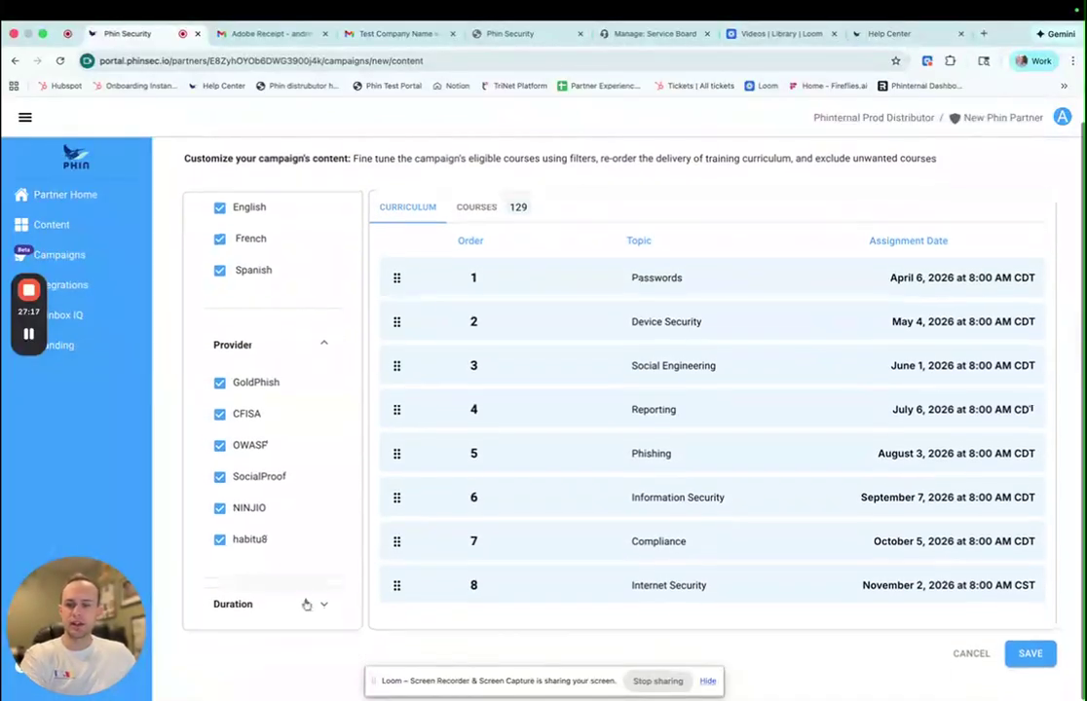
pyautogui.click(305, 604)
pyautogui.scroll(-2, 284, 550)
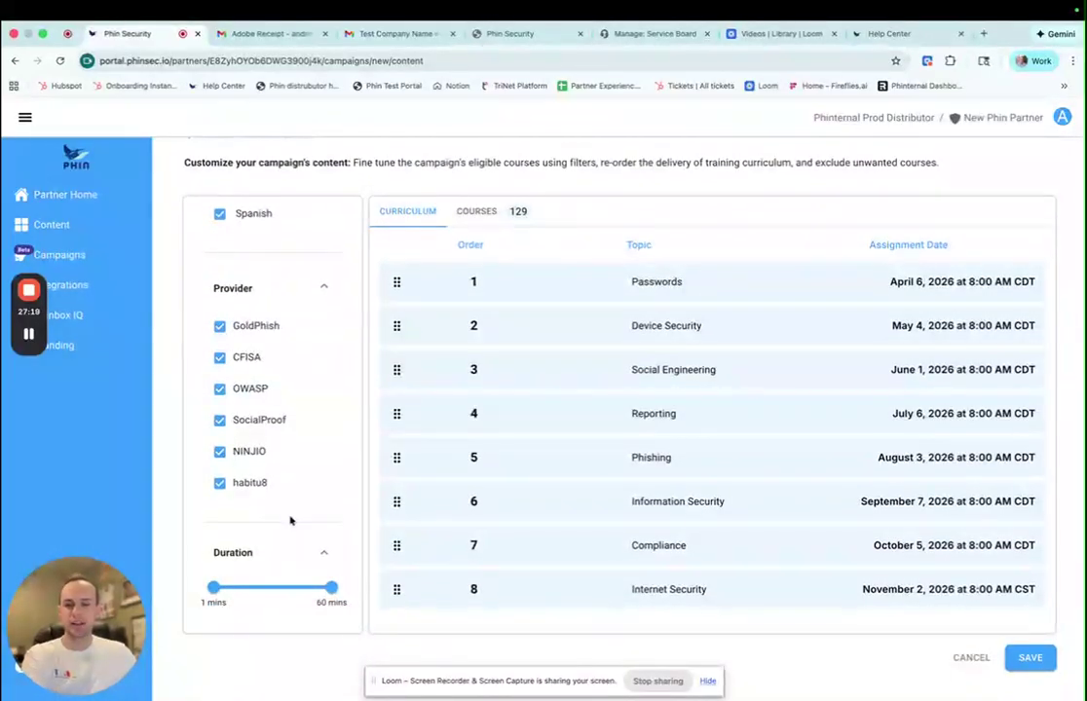
pyautogui.moveTo(327, 593)
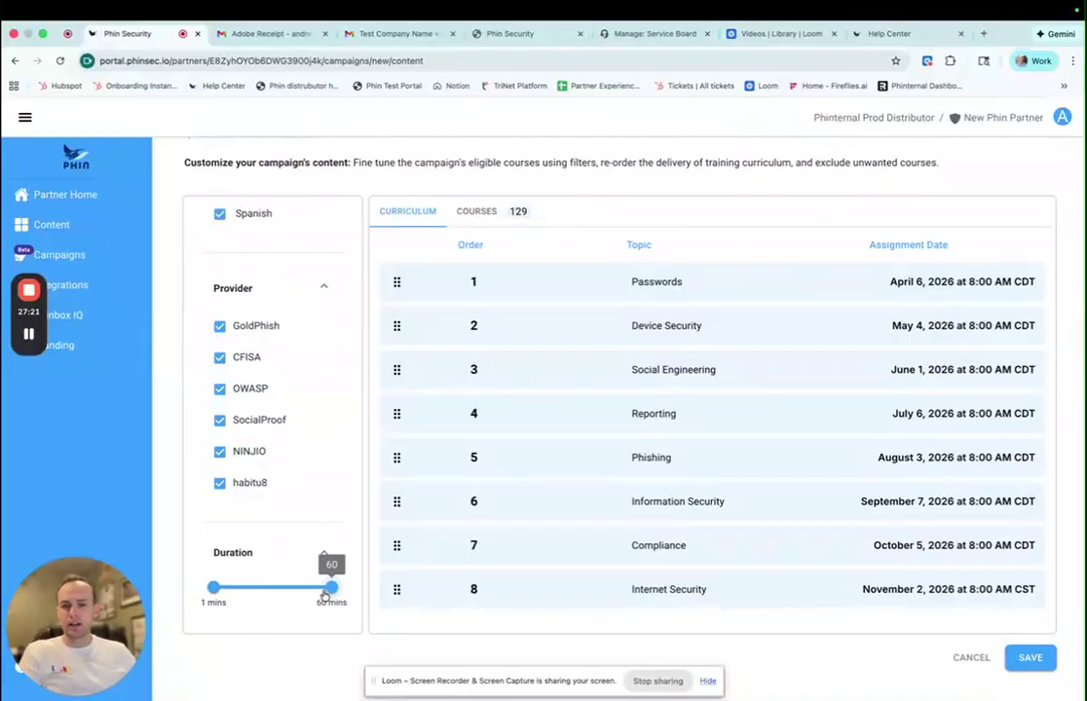
pyautogui.moveTo(329, 591); pyautogui.dragTo(383, 589)
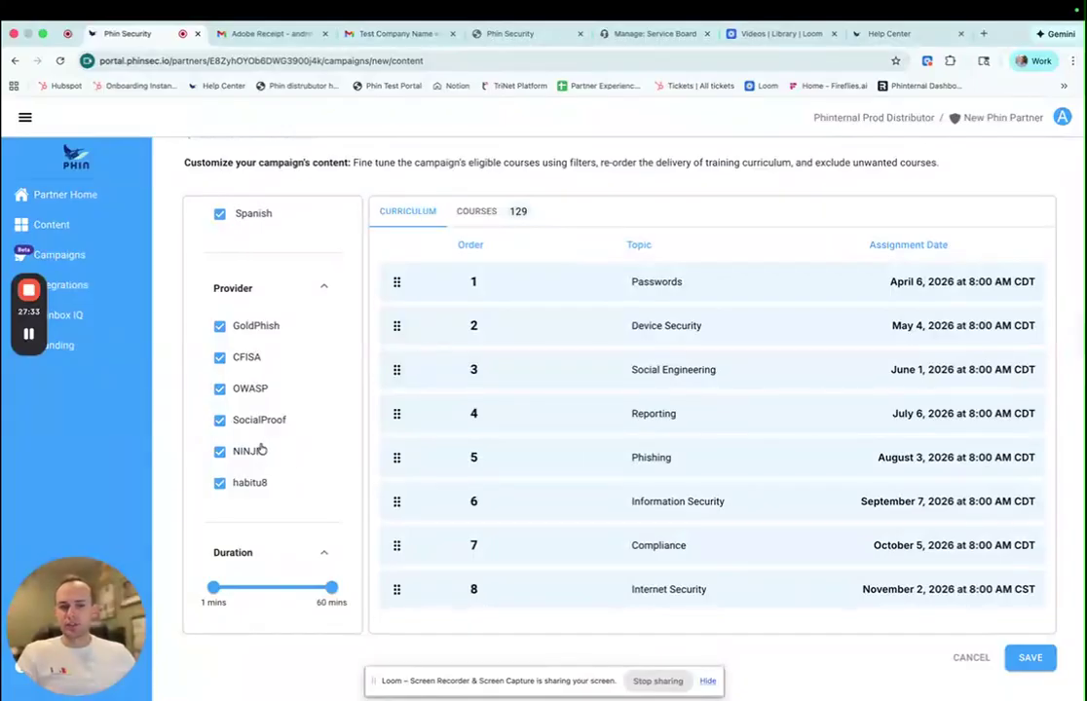
pyautogui.scroll(-5, 266, 445)
pyautogui.scroll(5, 265, 448)
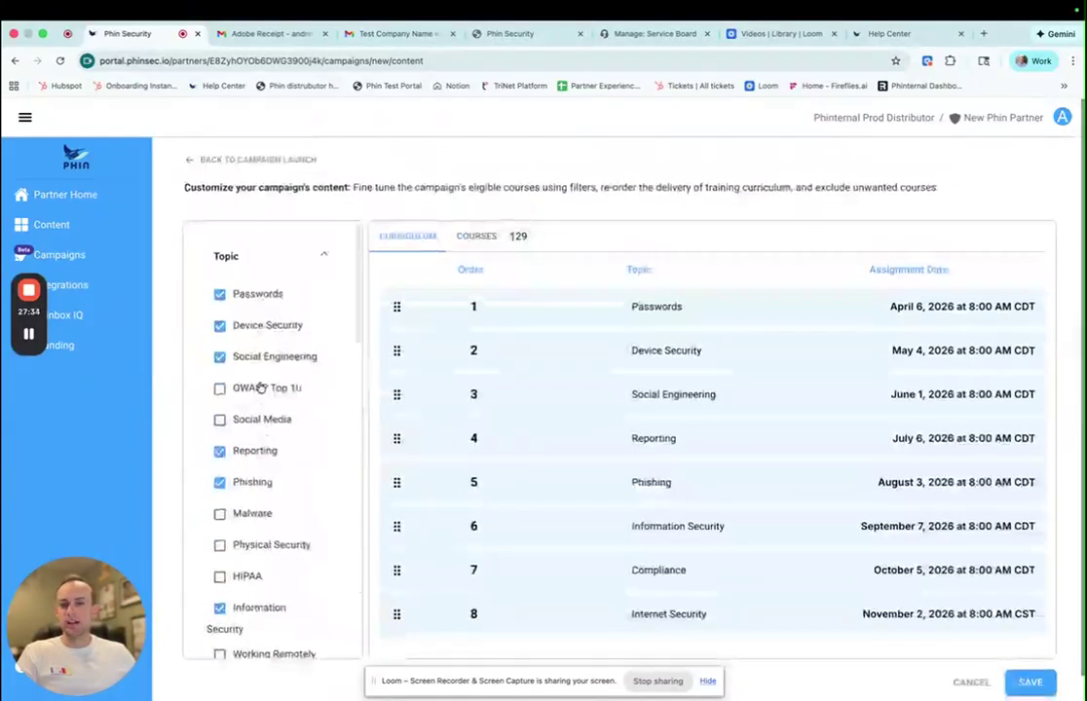
pyautogui.click(324, 259)
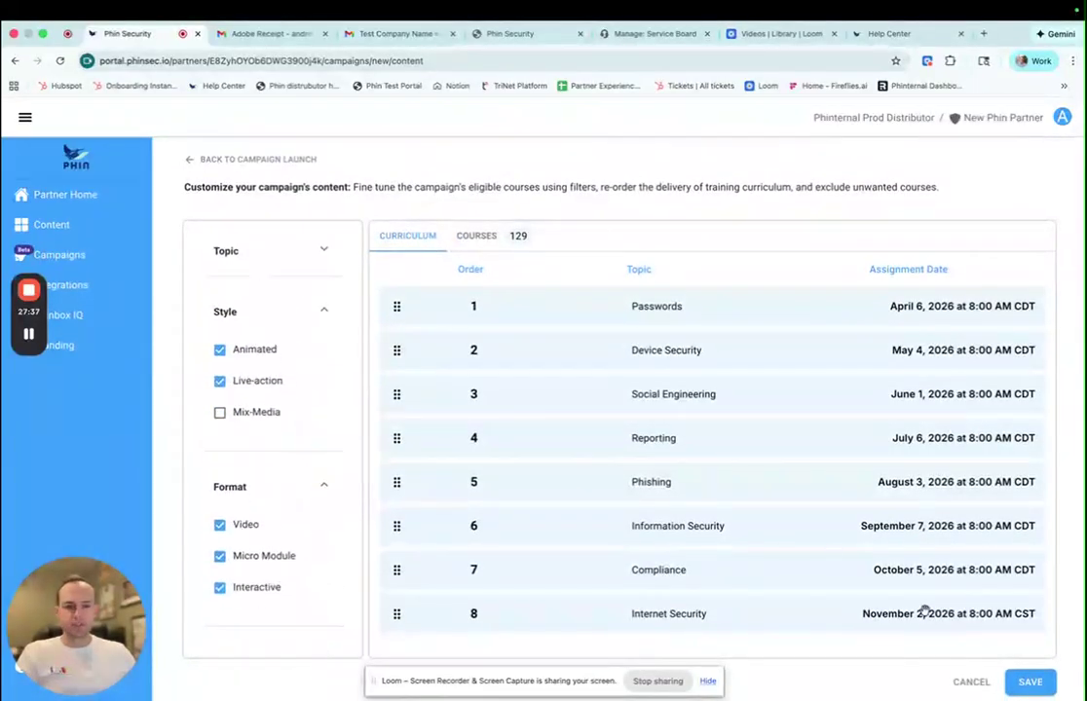
pyautogui.scroll(-1, 941, 562)
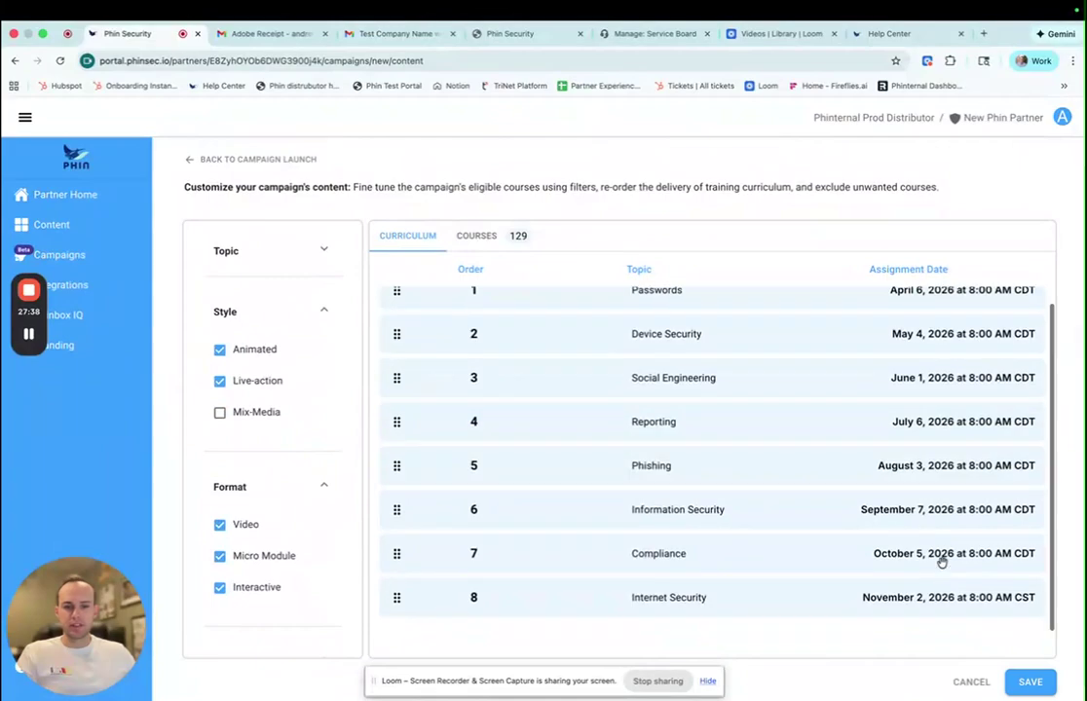
pyautogui.click(1030, 682)
# - Confirm the content change and try February 12, 2026 as the first training date
pyautogui.click(677, 476)
pyautogui.scroll(-1, 365, 412)
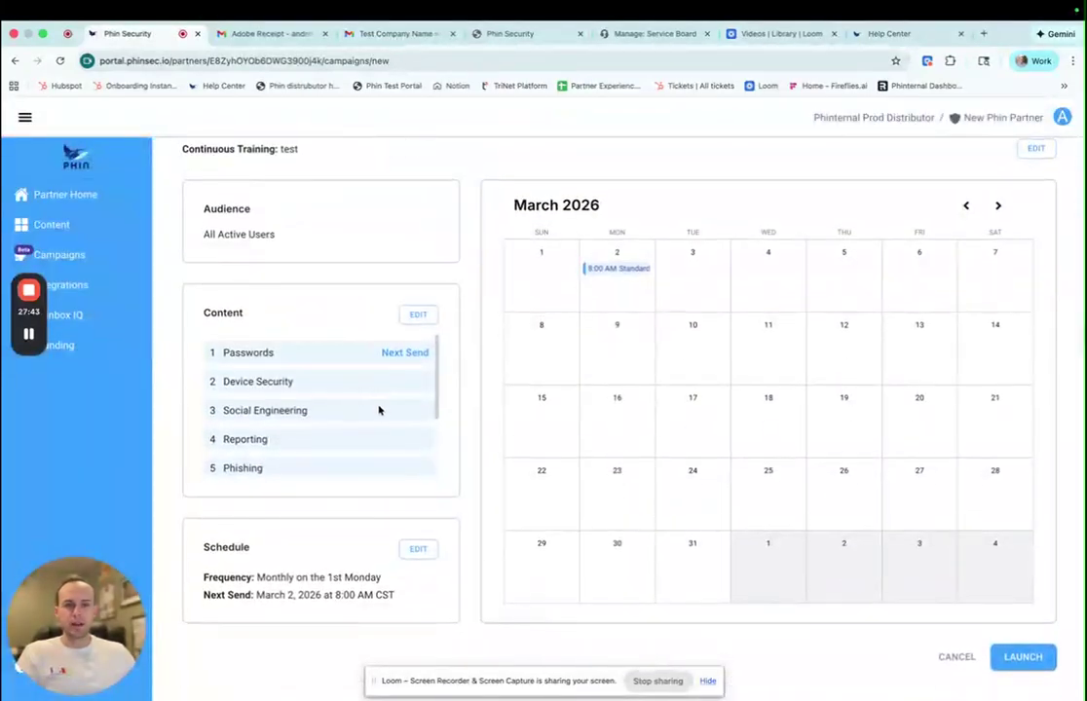
pyautogui.click(416, 548)
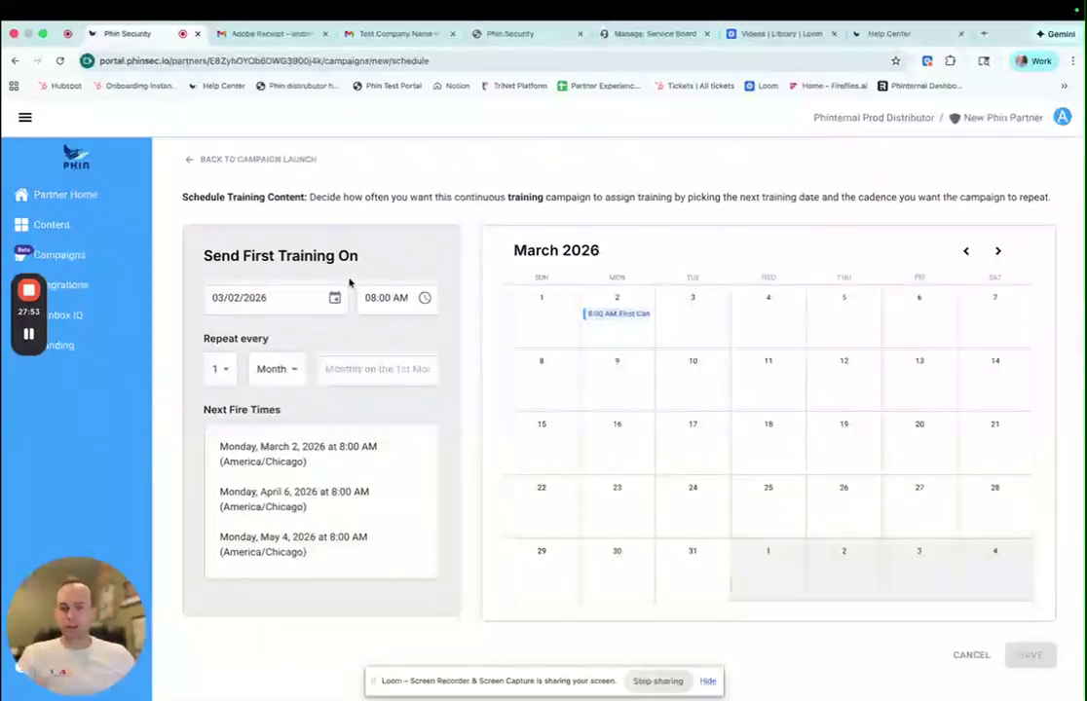
pyautogui.click(334, 302)
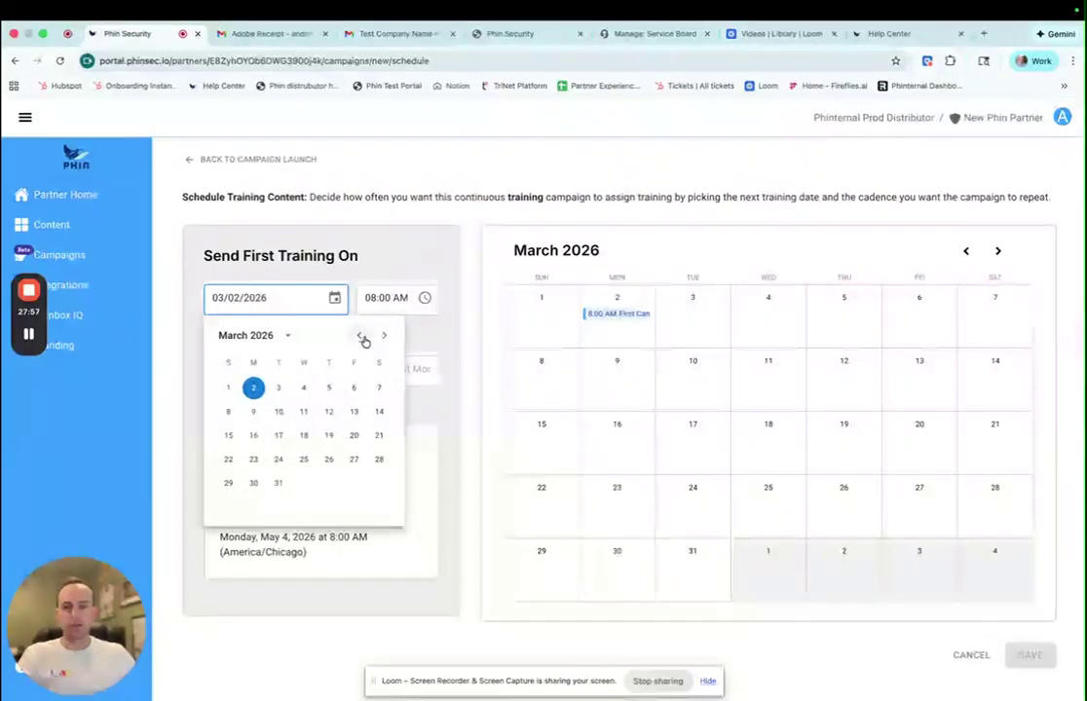
pyautogui.click(360, 337)
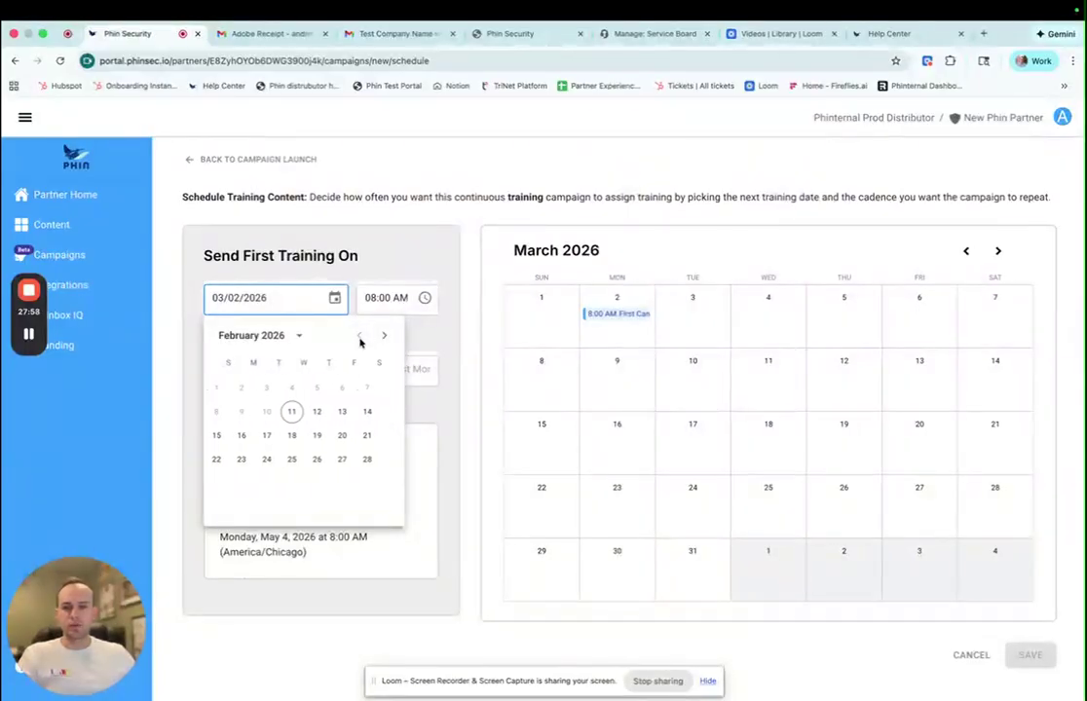
pyautogui.click(330, 413)
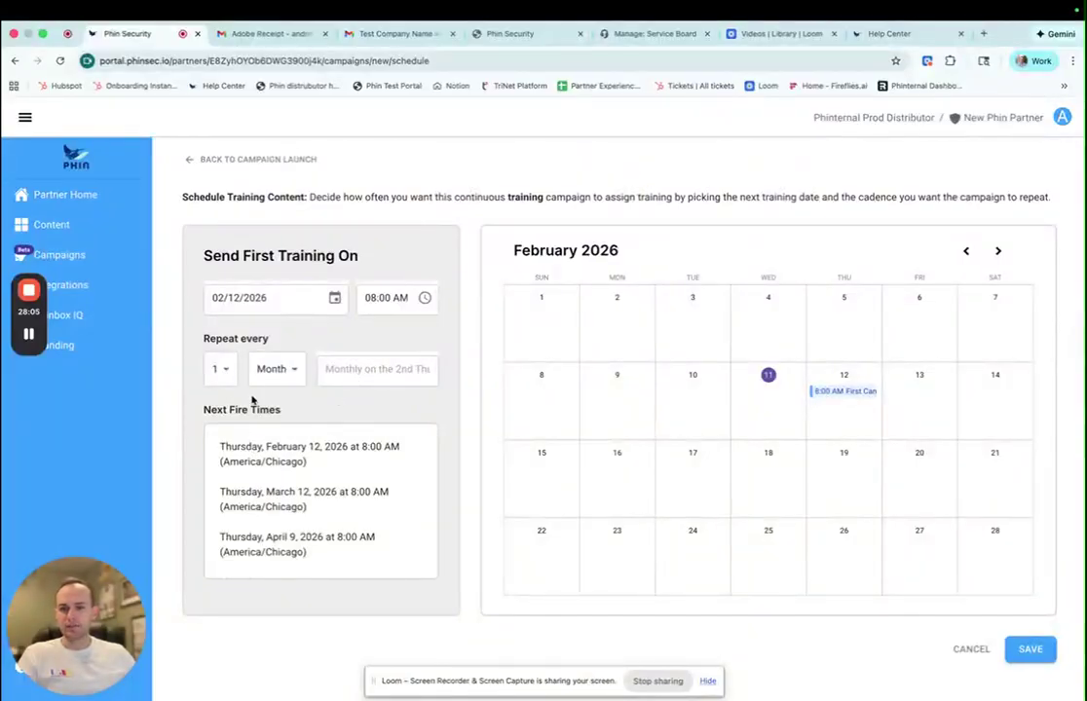
# - Try weekly, 2-month and 3-month repeat intervals, settling back on every 1 month
pyautogui.click(273, 372)
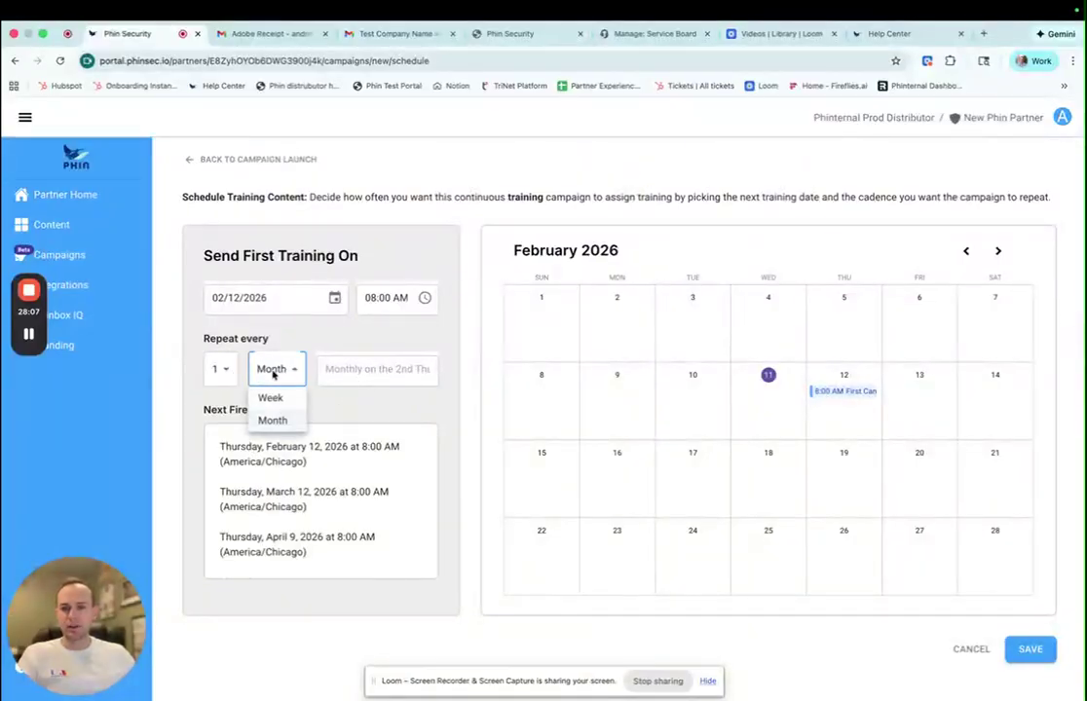
pyautogui.click(271, 397)
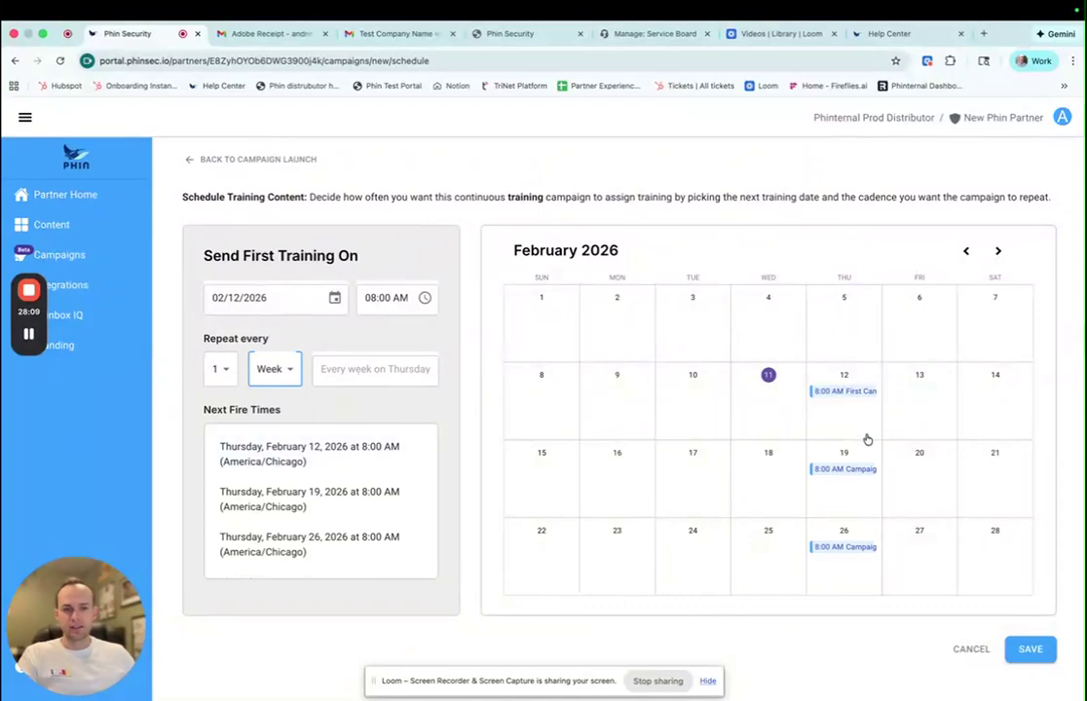
pyautogui.click(270, 370)
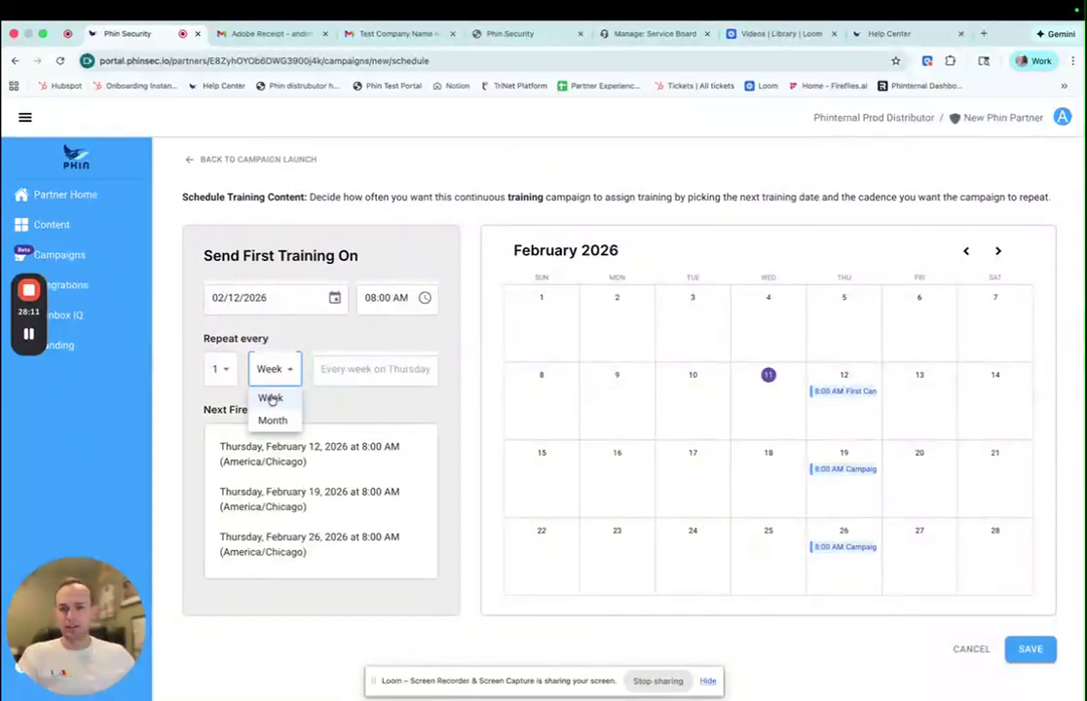
pyautogui.click(273, 384)
pyautogui.click(272, 382)
pyautogui.click(271, 417)
pyautogui.click(219, 369)
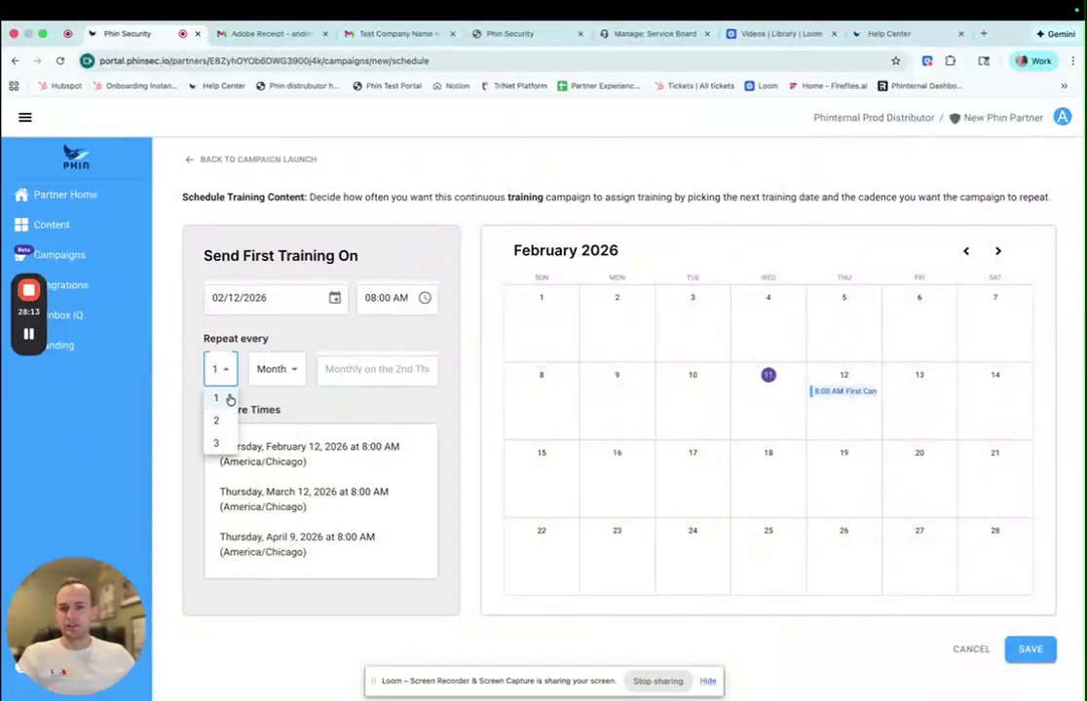
pyautogui.click(223, 417)
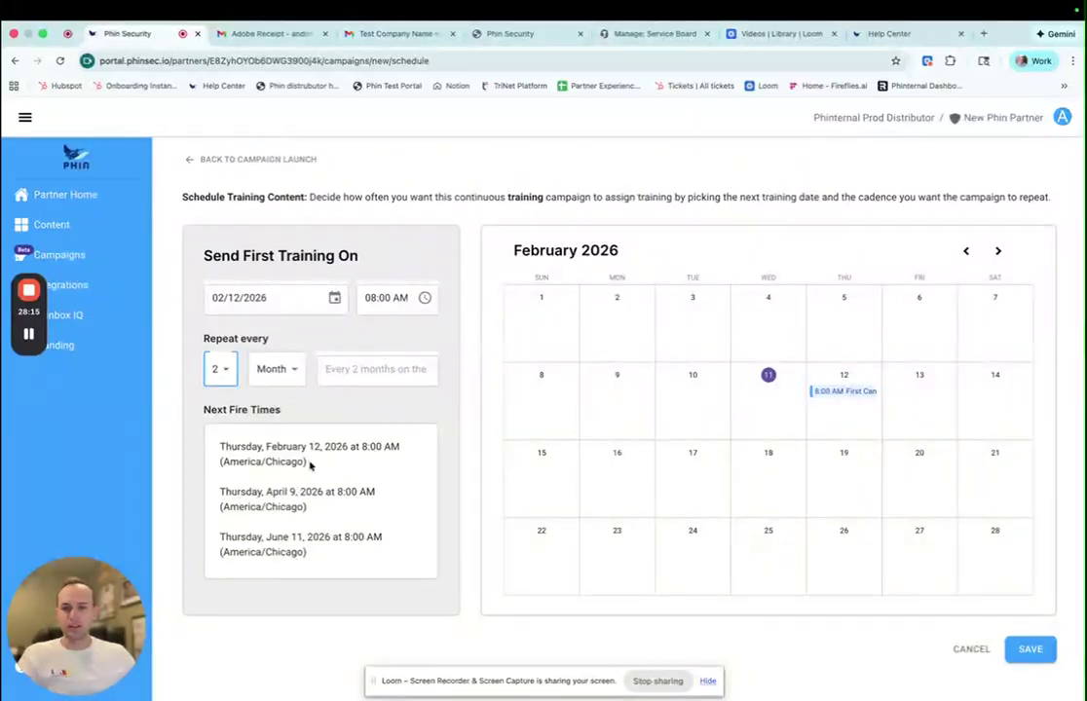
pyautogui.click(228, 371)
pyautogui.click(224, 446)
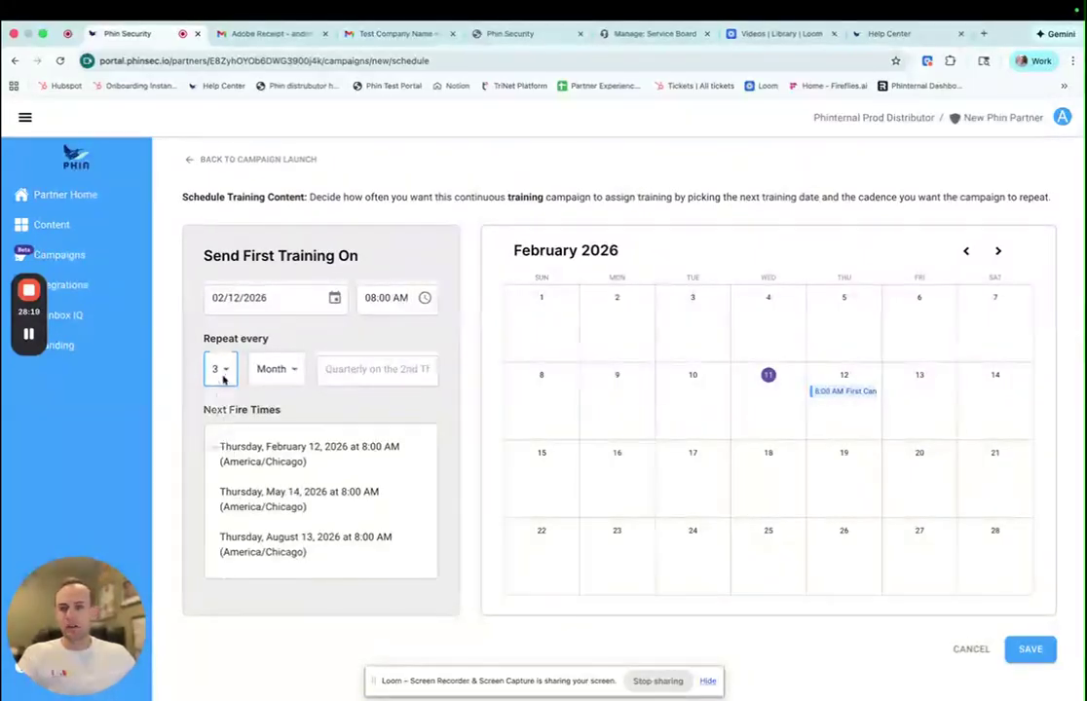
pyautogui.click(223, 379)
pyautogui.click(219, 394)
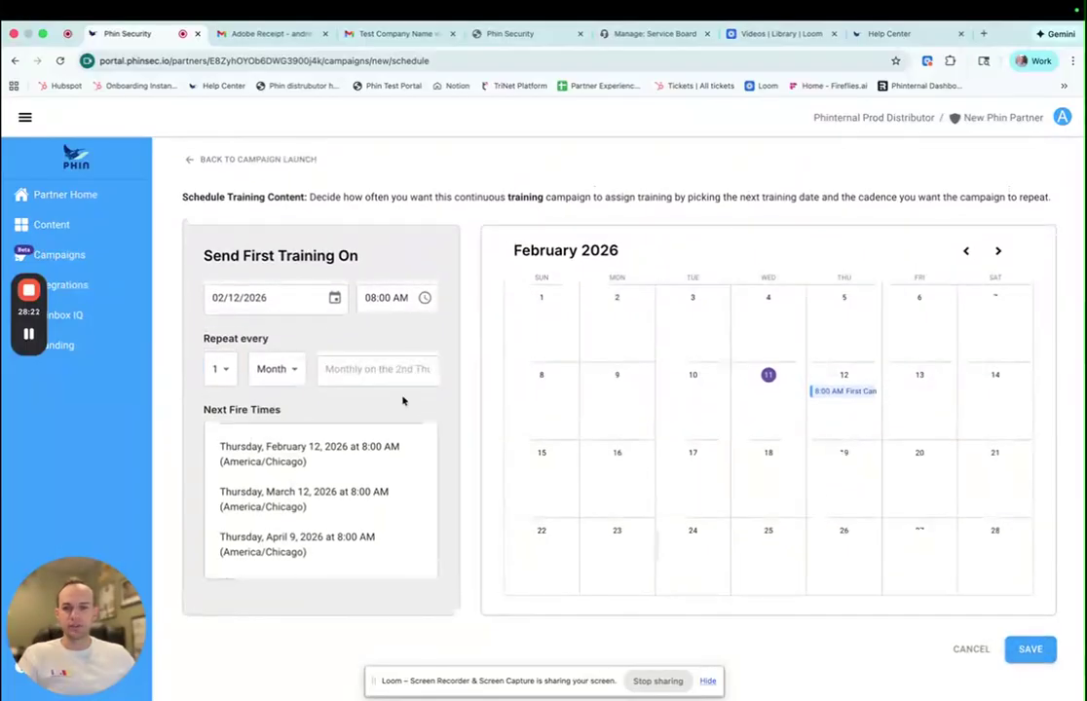
# - Set the first training date to March 2, 2026 and save the schedule
pyautogui.click(334, 298)
pyautogui.click(383, 335)
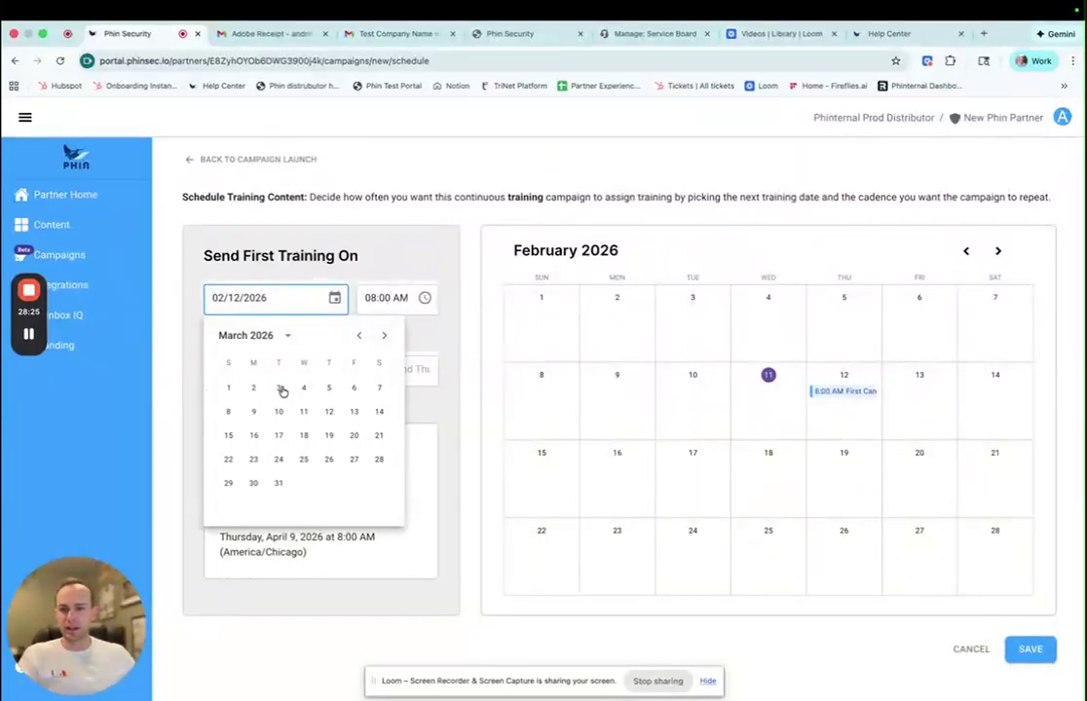
pyautogui.click(253, 388)
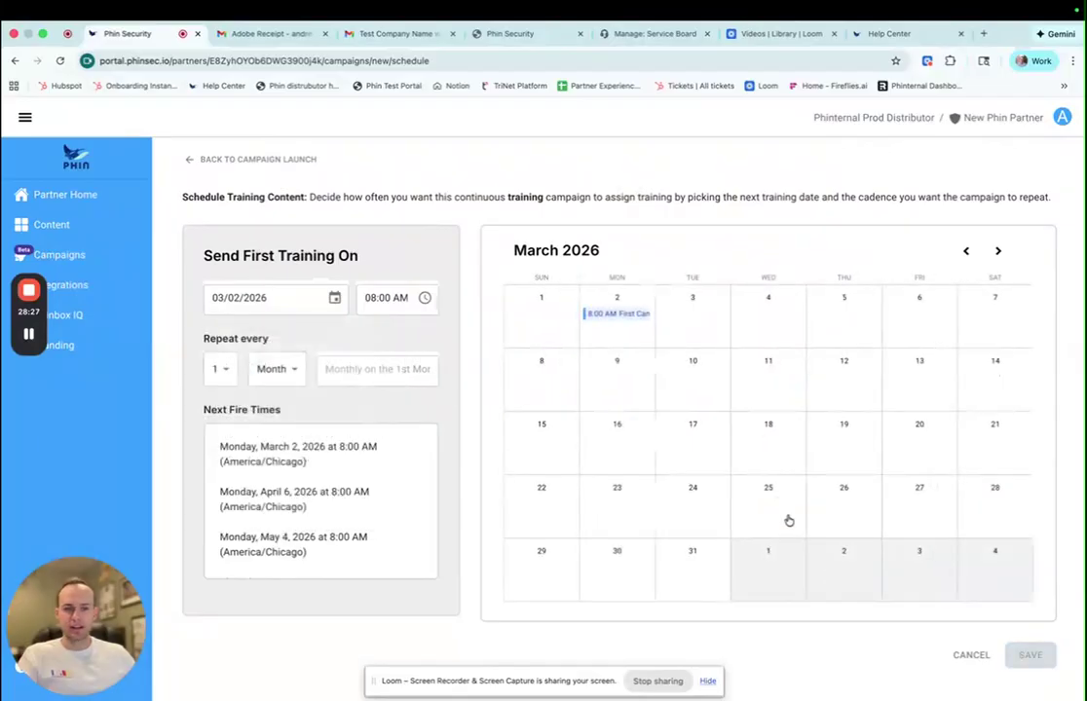
pyautogui.click(1029, 655)
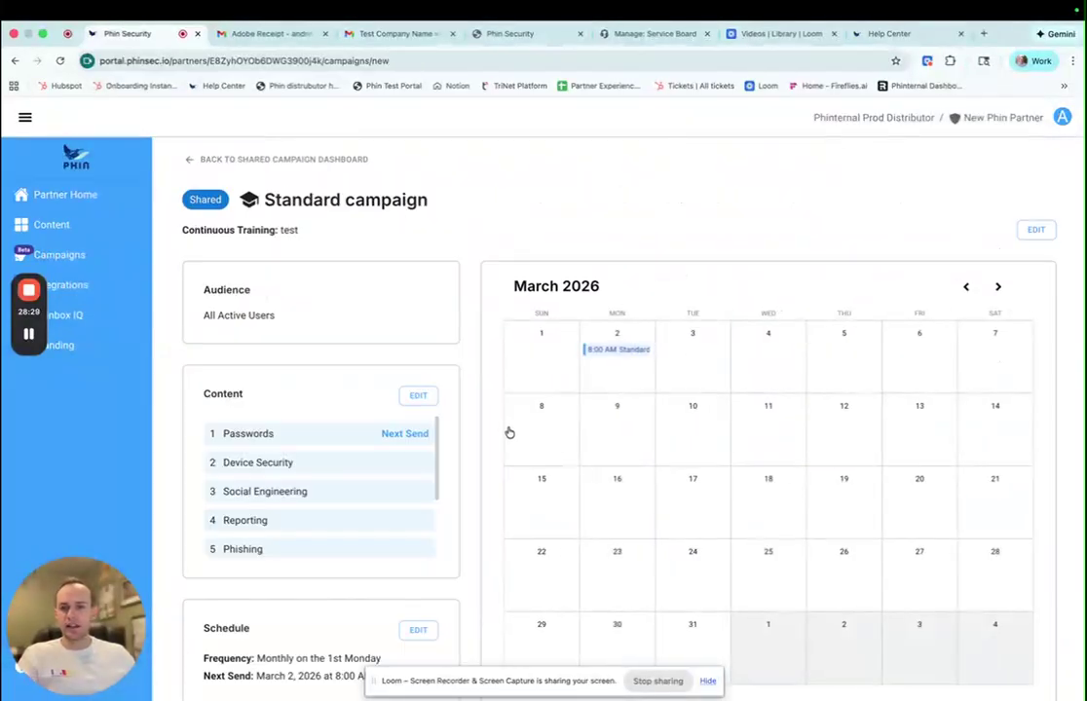
# - Launch the Standard campaign and open its details page
pyautogui.scroll(-2, 516, 435)
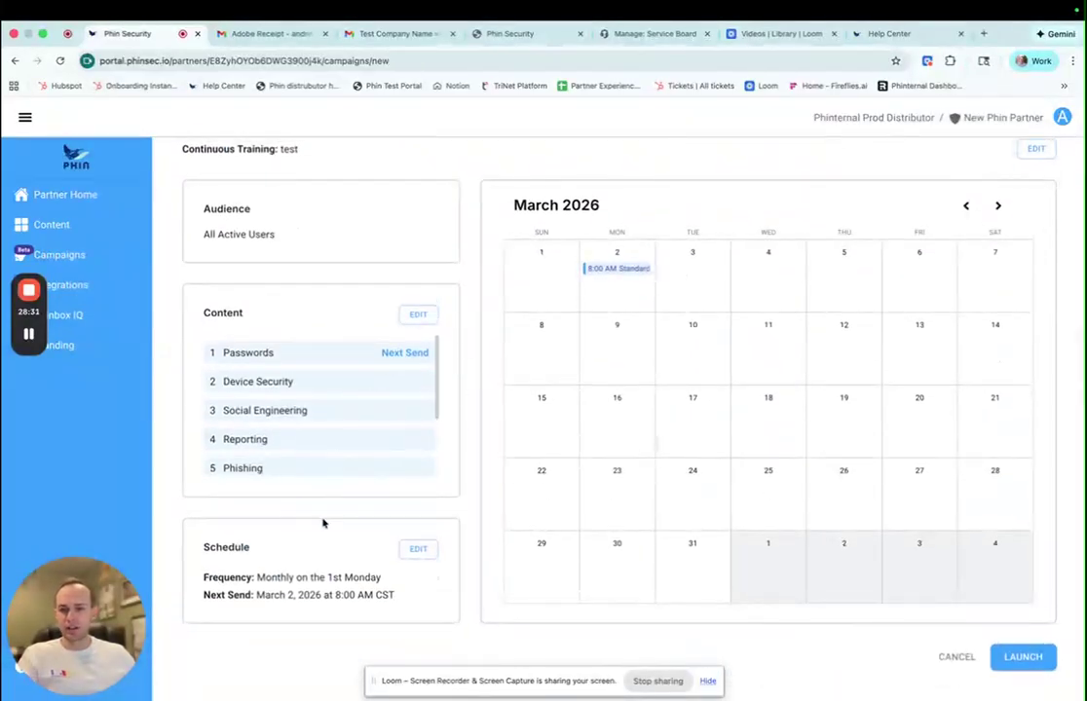
pyautogui.click(1023, 656)
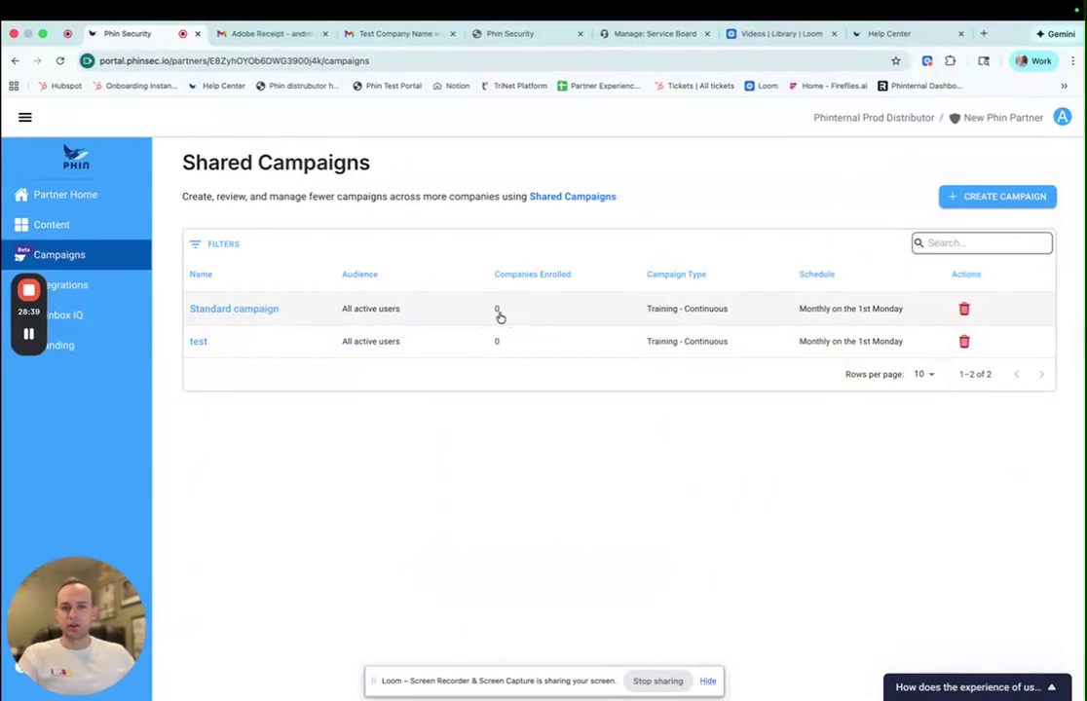
pyautogui.click(264, 311)
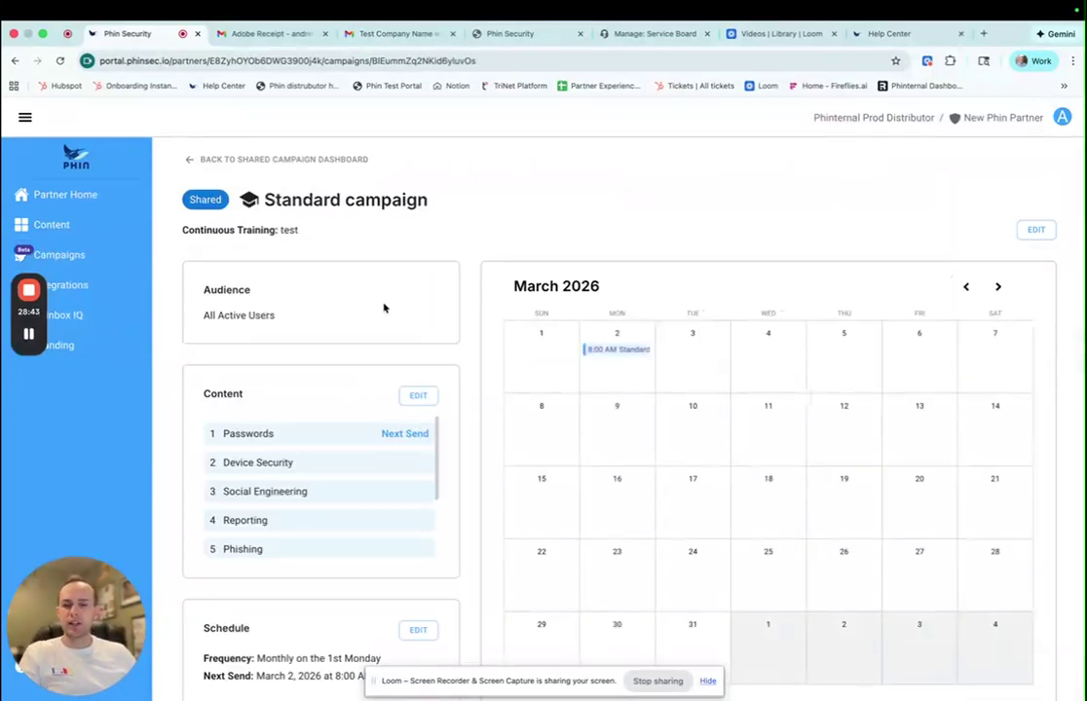
pyautogui.scroll(-3, 386, 308)
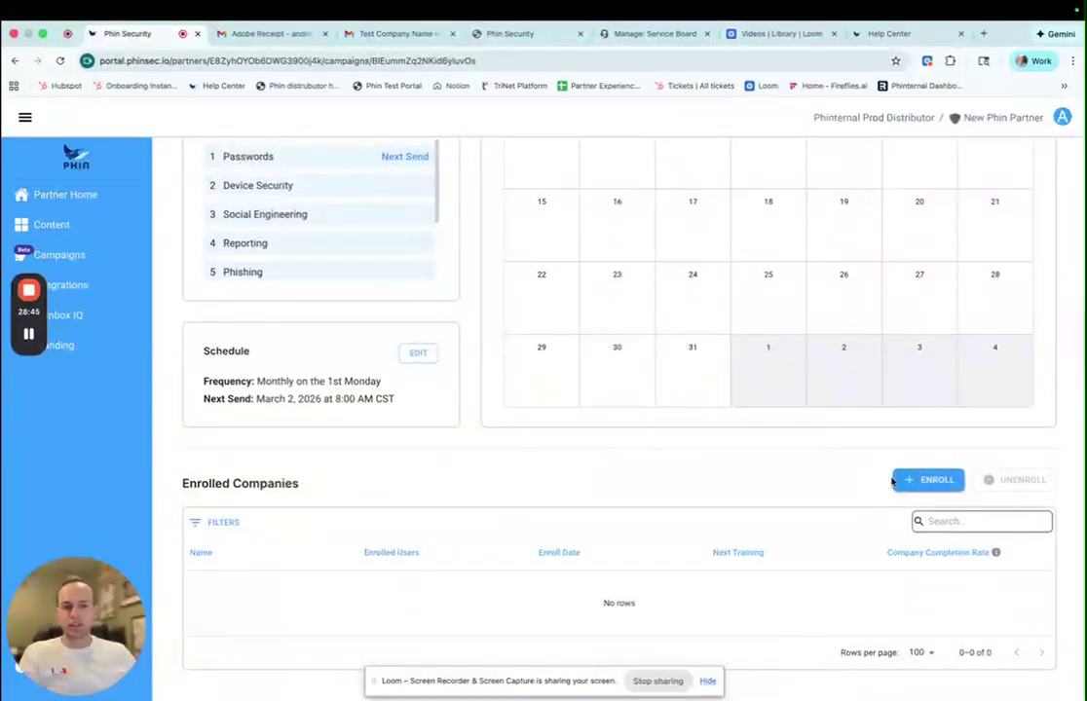
# - Enroll Test123 in Standard campaign and dismiss the campaign-updated notification
pyautogui.click(926, 481)
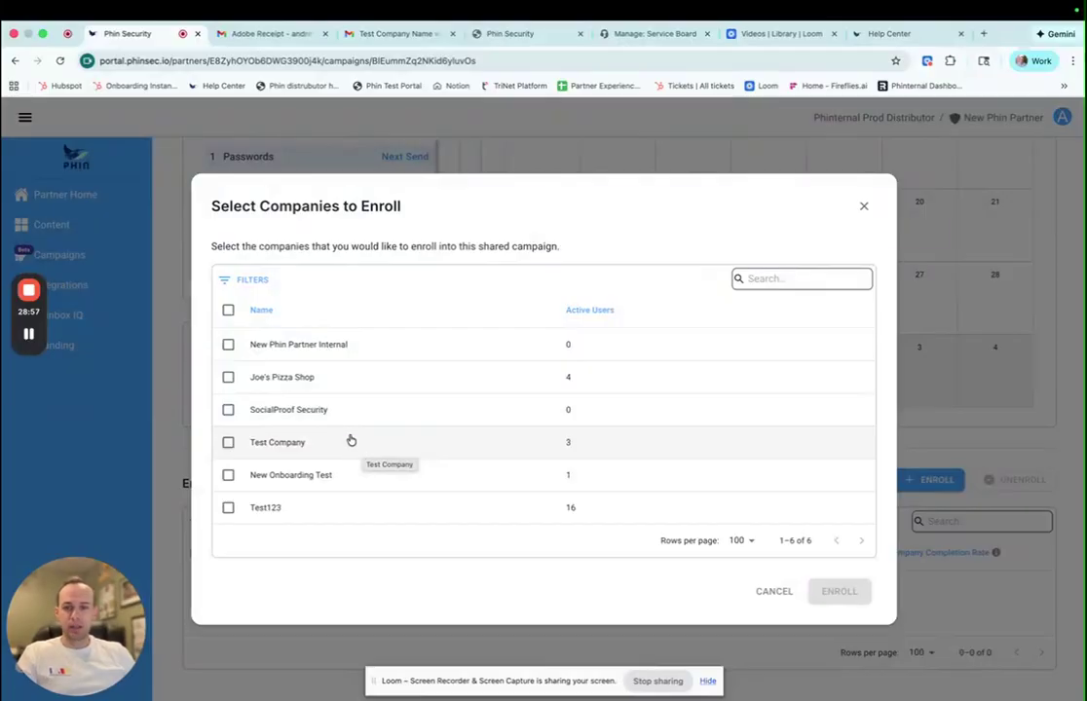
pyautogui.click(229, 509)
pyautogui.click(826, 590)
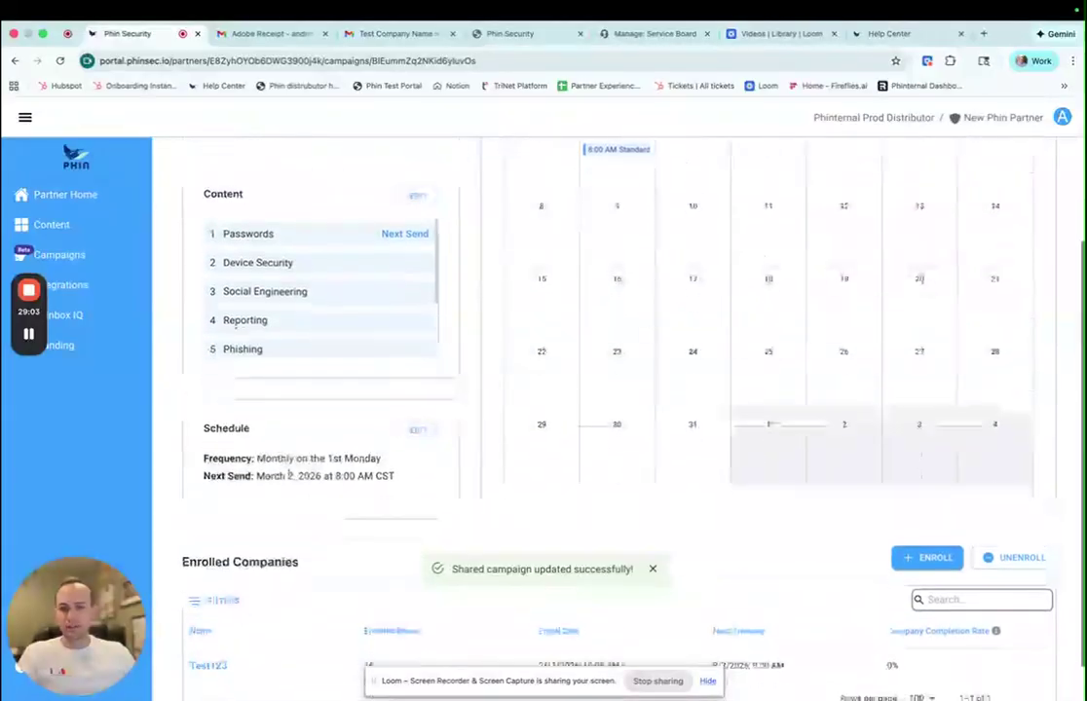
pyautogui.click(653, 569)
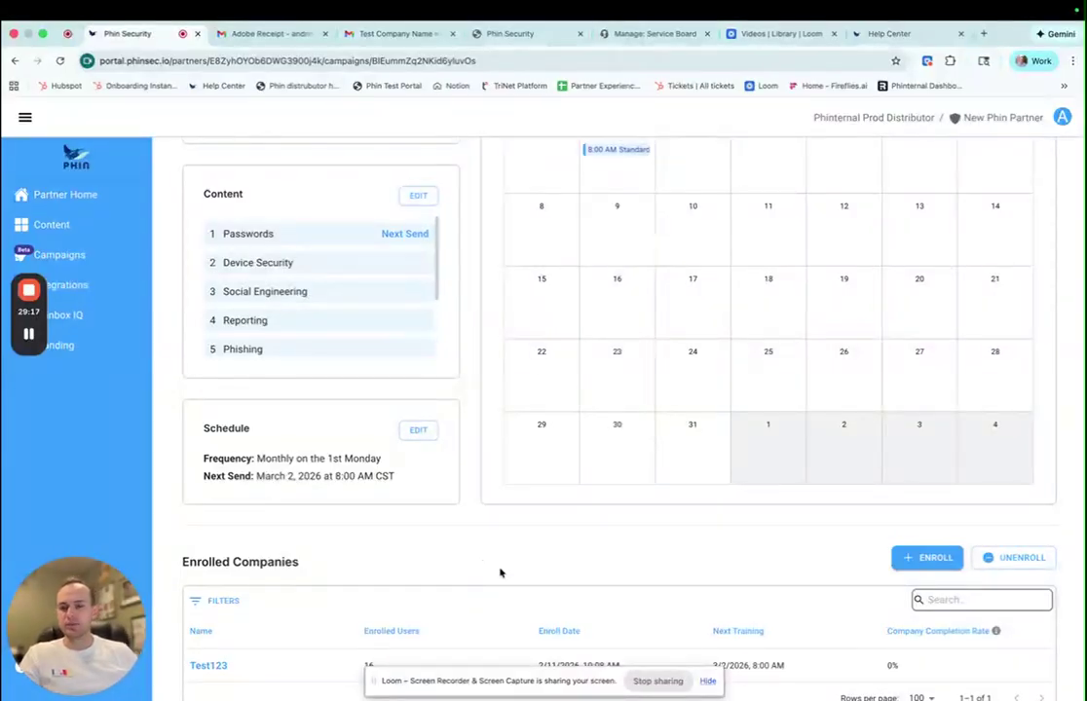
pyautogui.scroll(3, 500, 569)
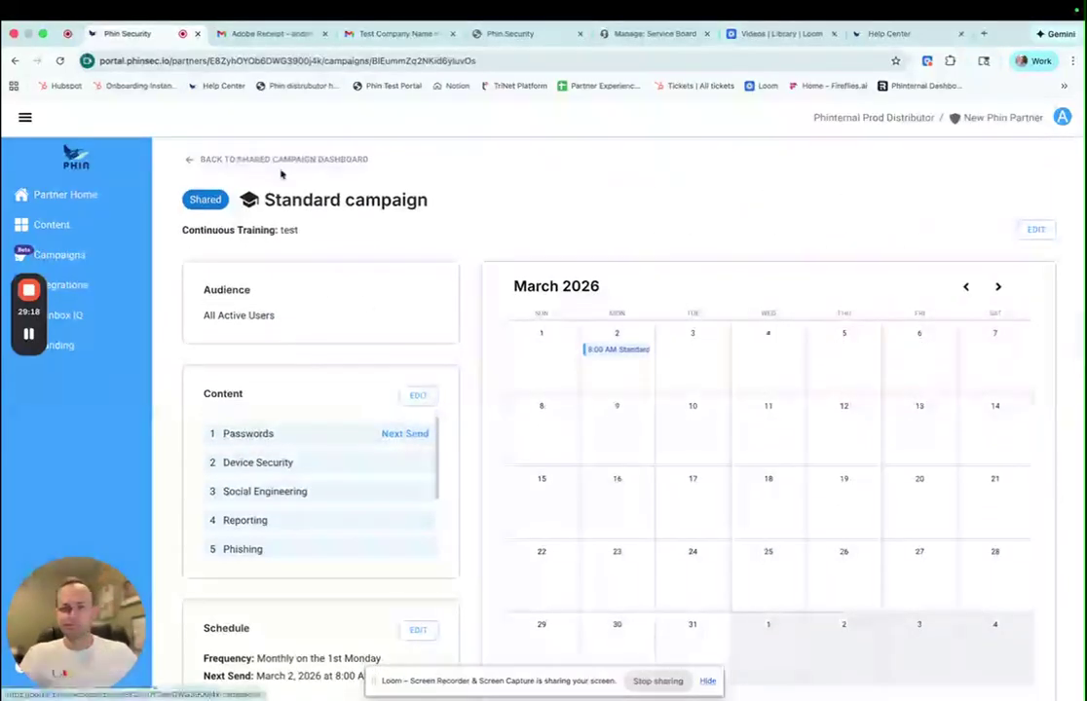
pyautogui.scroll(-5, 386, 303)
pyautogui.scroll(5, 388, 303)
# - Check Test123's automated report settings from the partner's company list
pyautogui.click(282, 160)
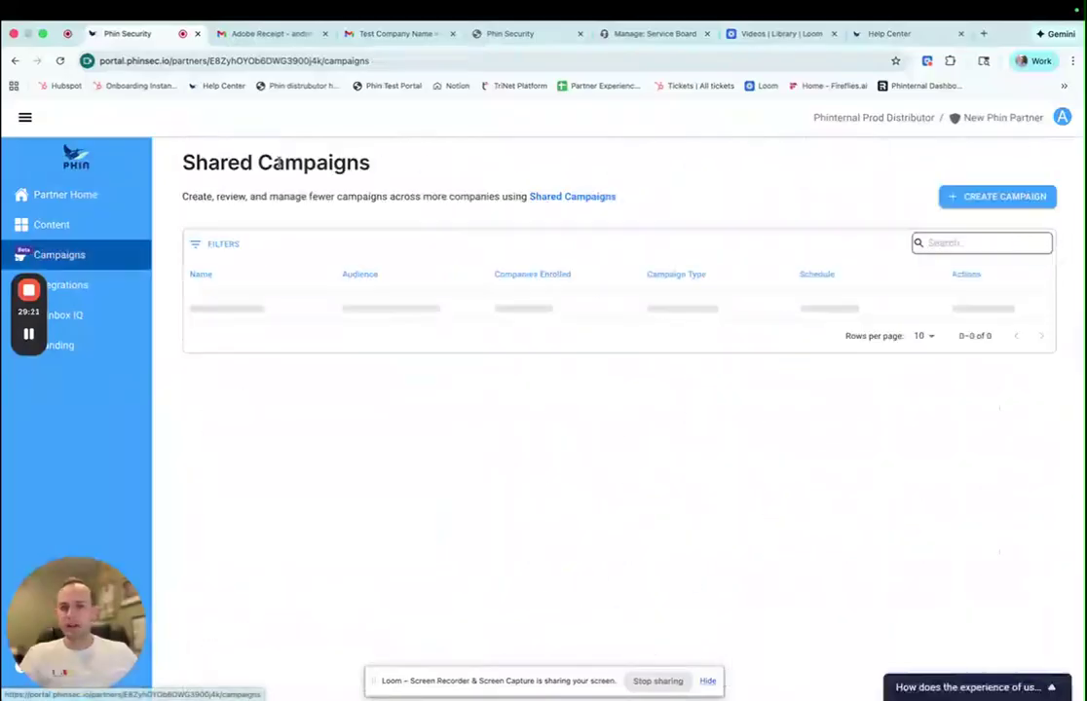
pyautogui.click(97, 203)
pyautogui.click(211, 467)
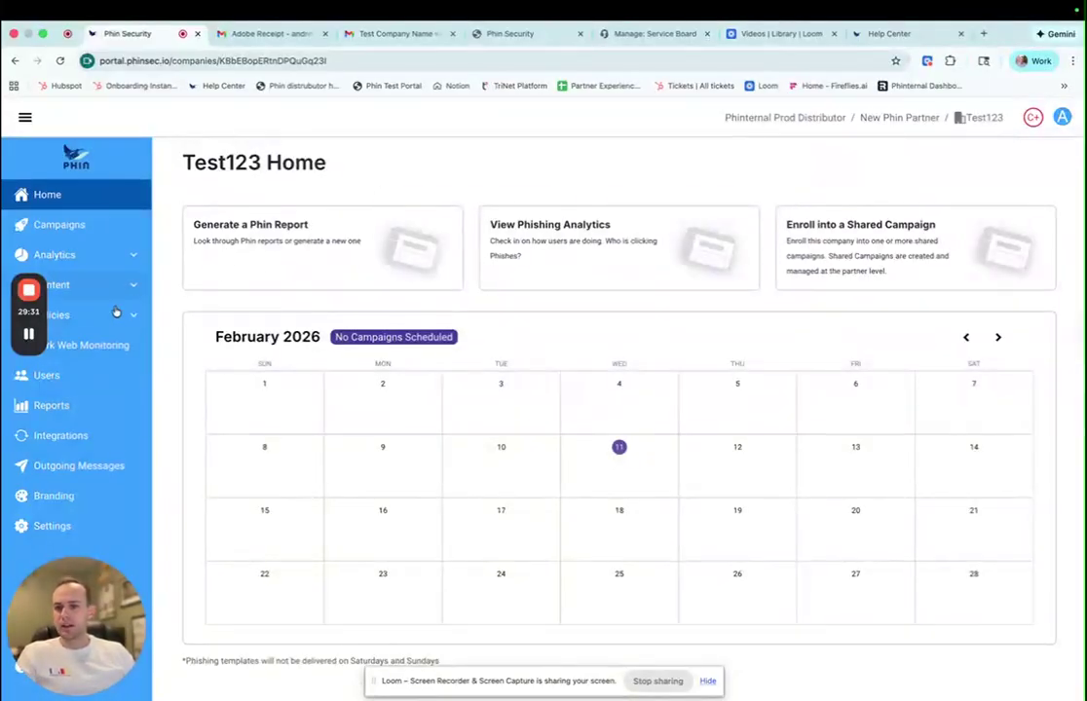
pyautogui.click(82, 409)
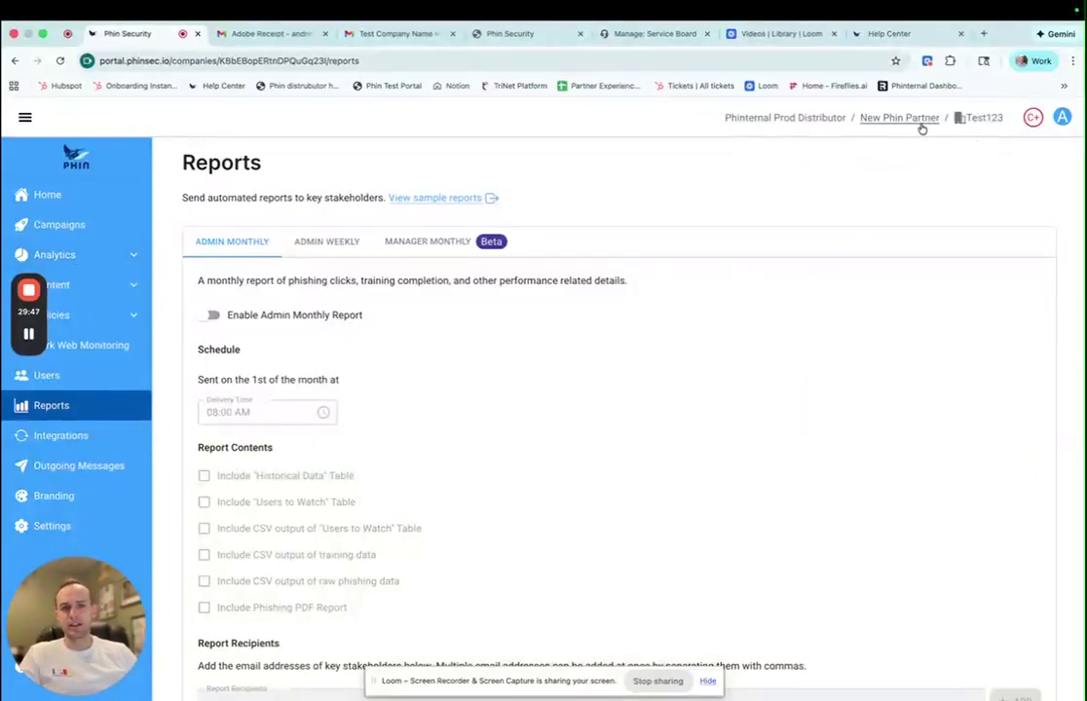
# - Open Test Company's phishing analytics, showing three active users with 5 sends each
pyautogui.click(896, 118)
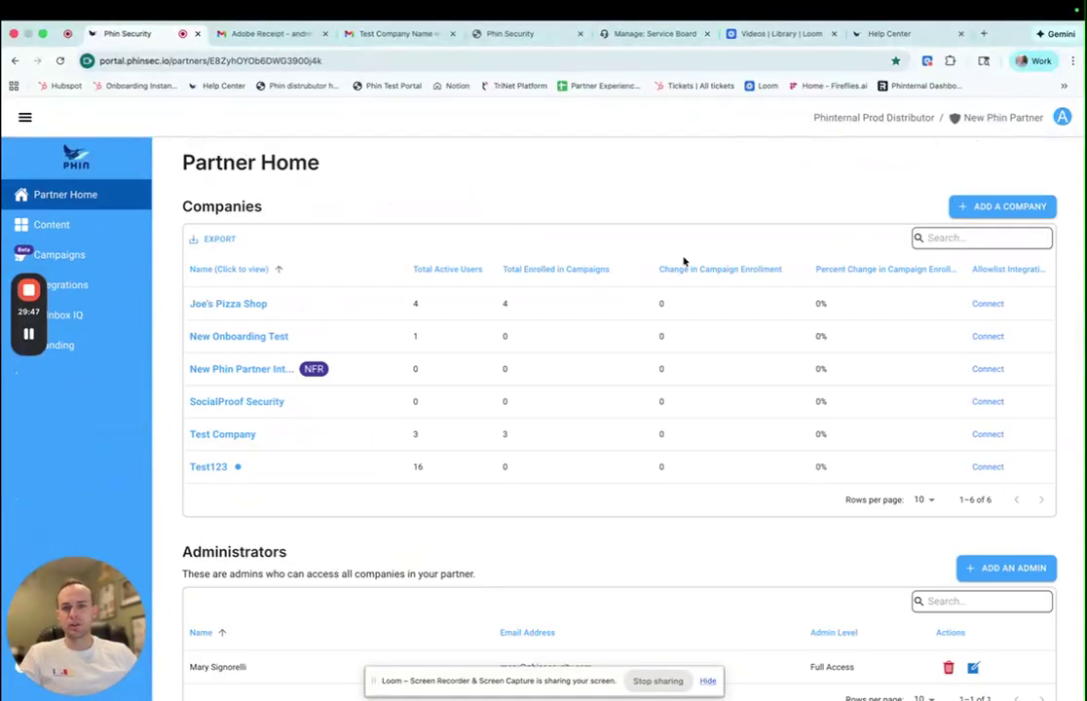
pyautogui.click(228, 435)
pyautogui.click(78, 254)
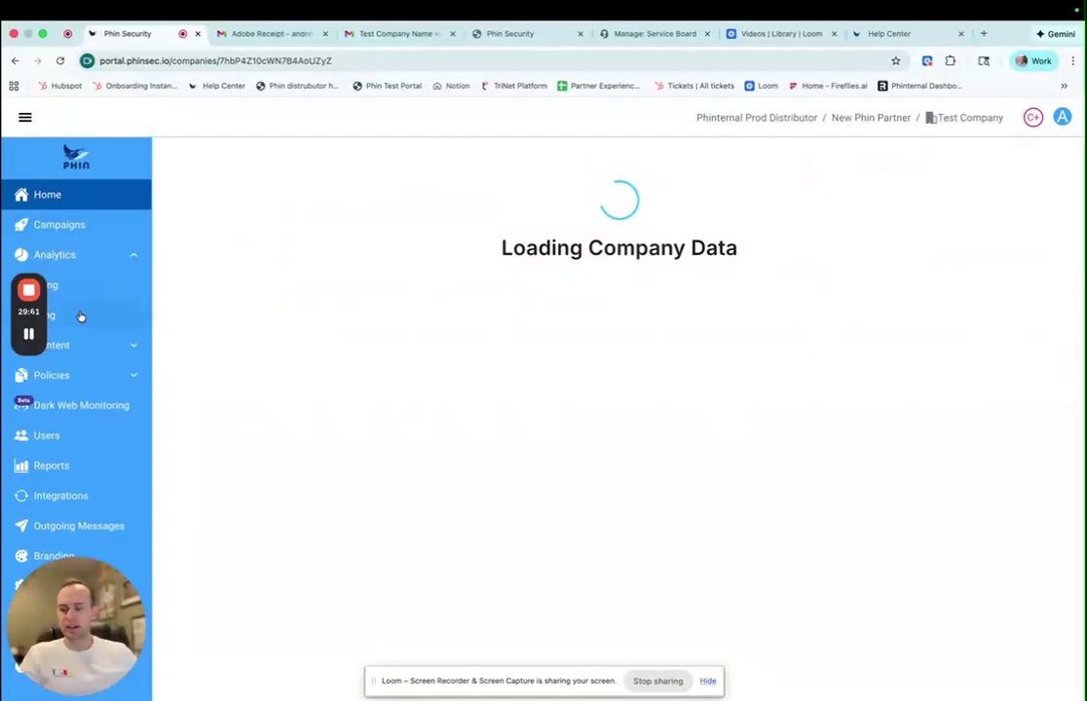
pyautogui.click(78, 285)
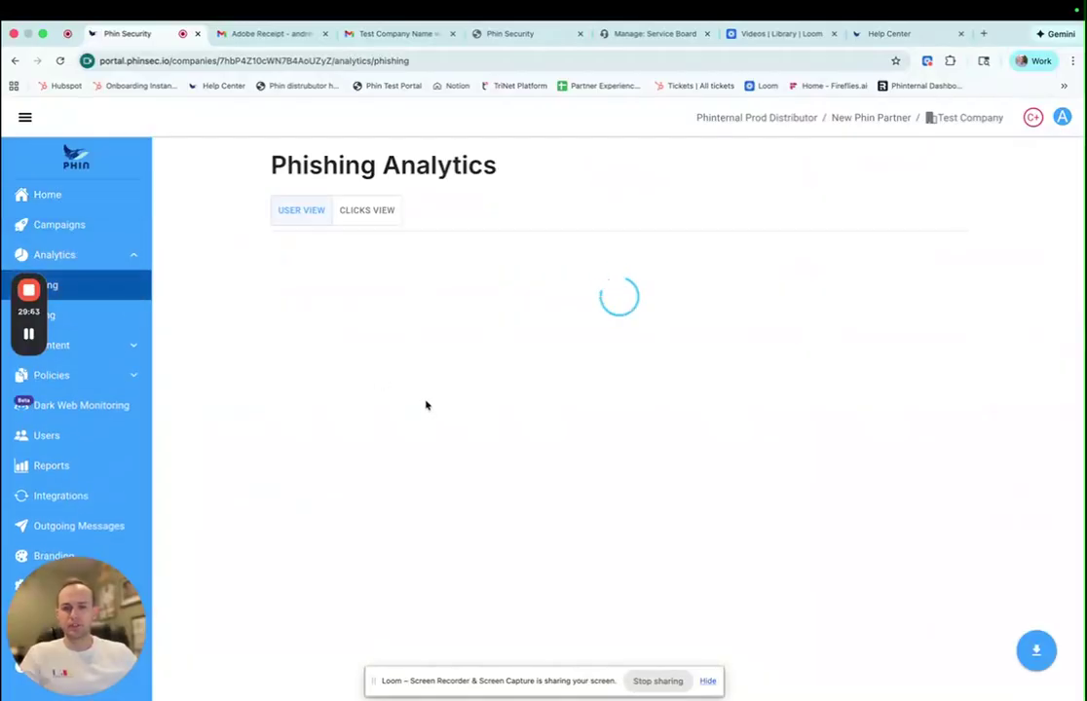
pyautogui.scroll(-10, 412, 399)
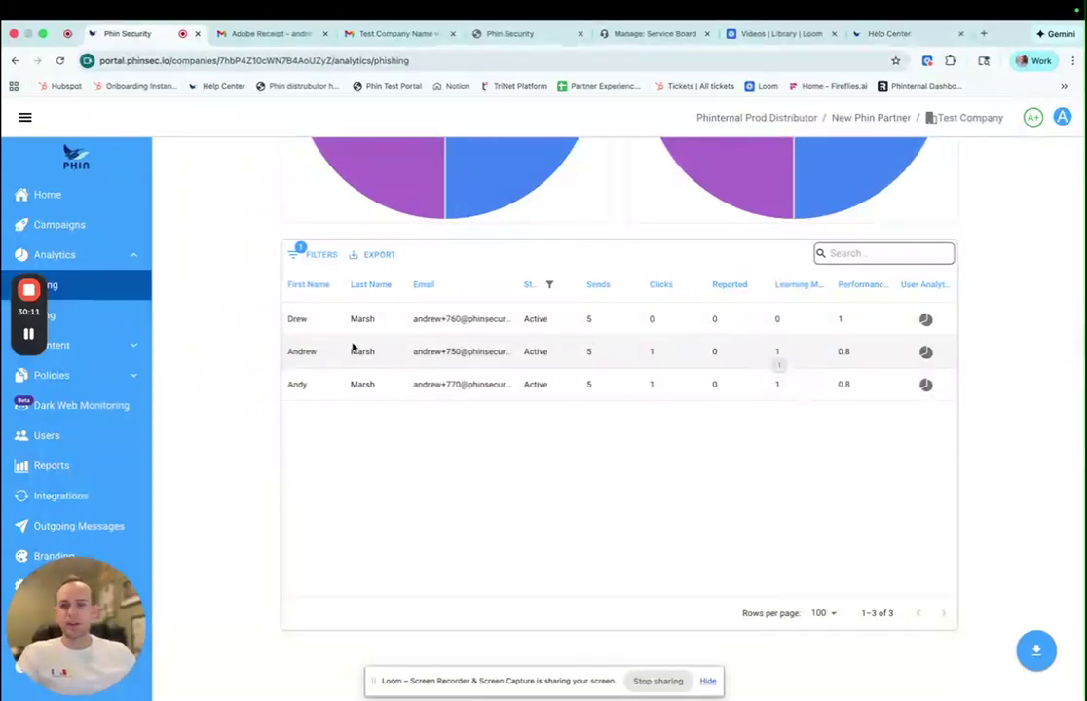
# - List every individual phishing click for Test Company in the Clicks View
pyautogui.scroll(5, 347, 348)
pyautogui.scroll(5, 345, 348)
pyautogui.click(362, 212)
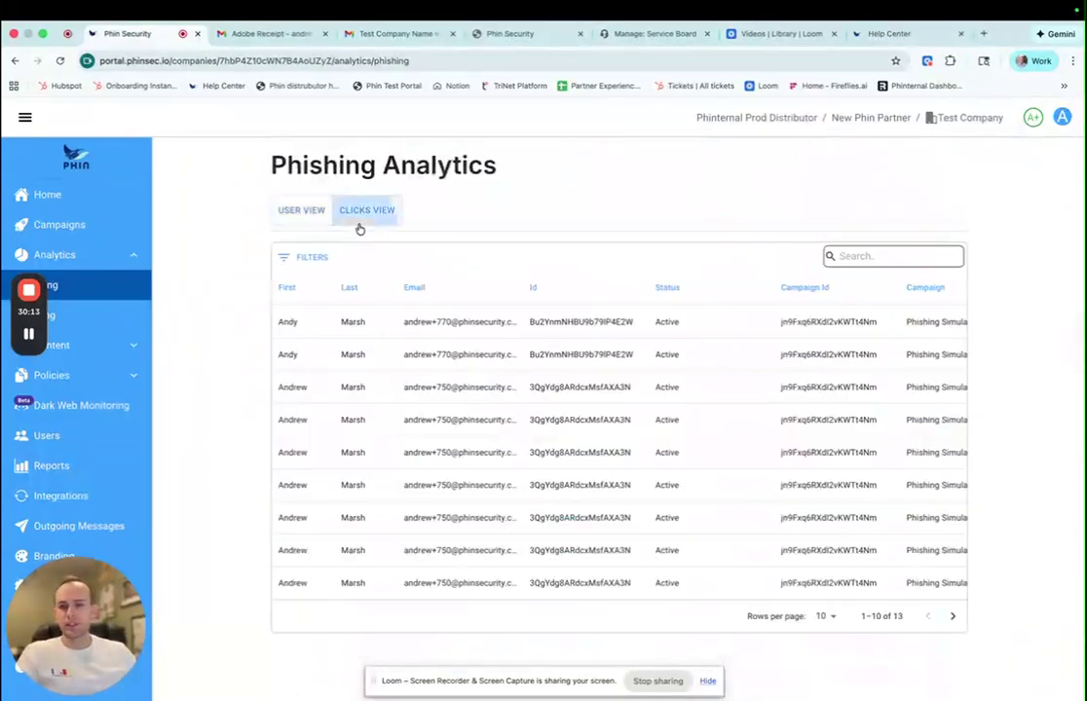
pyautogui.hscroll(10, 489, 400)
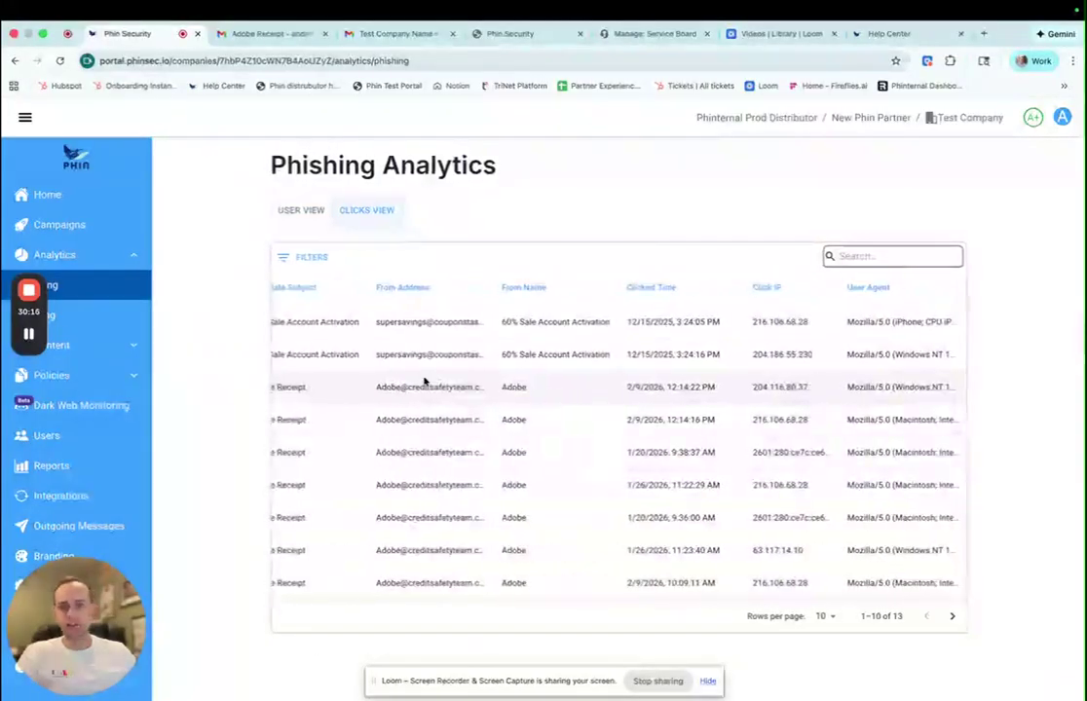
pyautogui.hscroll(-10, 429, 379)
# - Return to User View and open Training Analytics: all 3 users finished The Risks of Public Charging Stations
pyautogui.scroll(-1, 407, 398)
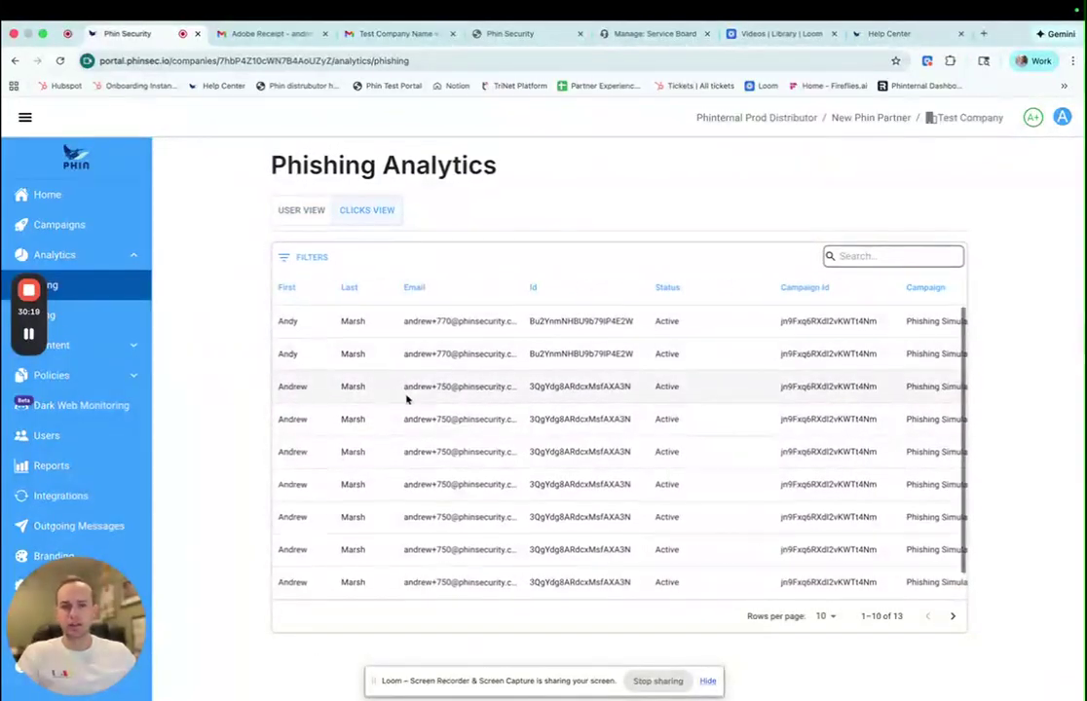
pyautogui.hscroll(4, 510, 403)
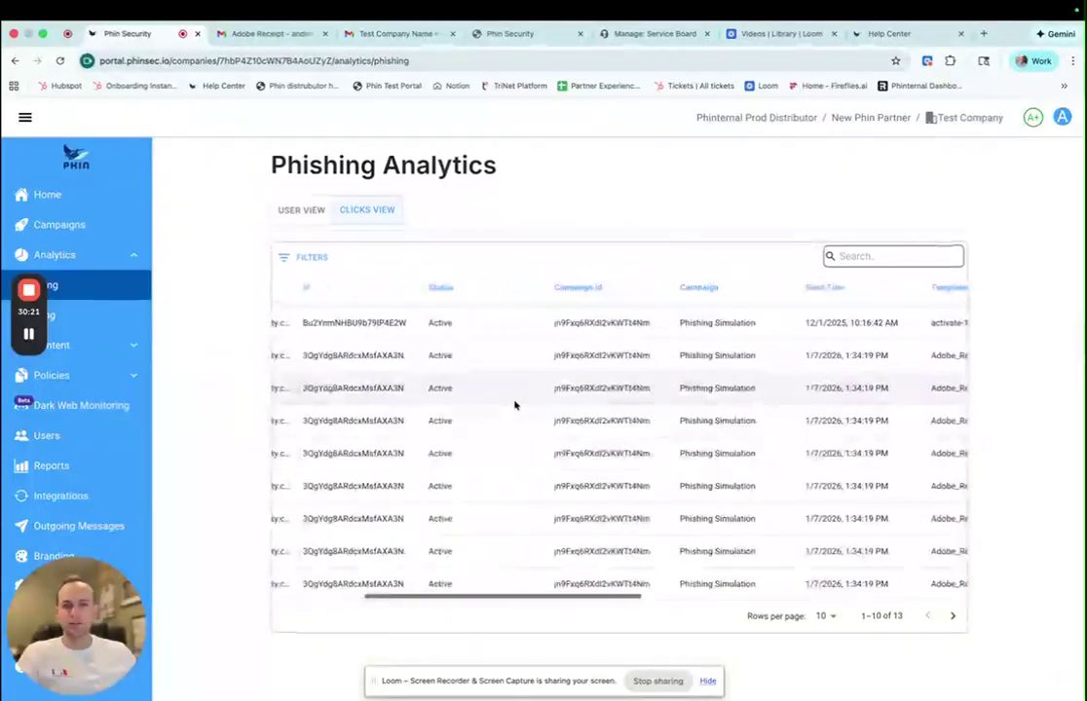
pyautogui.hscroll(3, 508, 404)
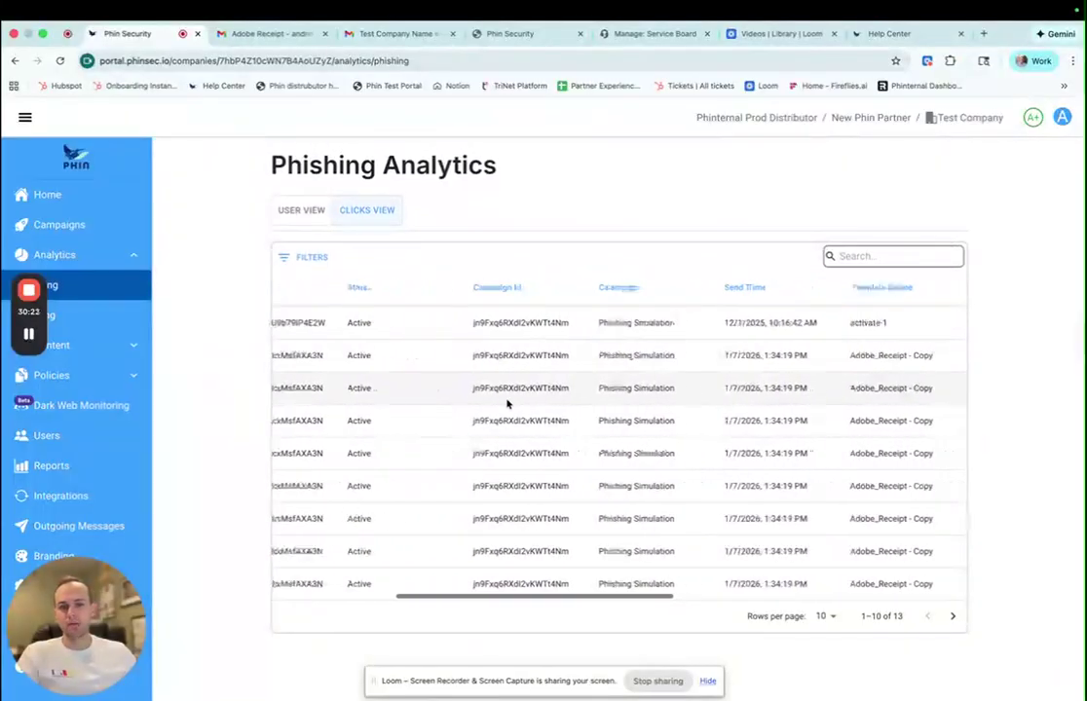
pyautogui.hscroll(4, 506, 404)
pyautogui.hscroll(10, 506, 402)
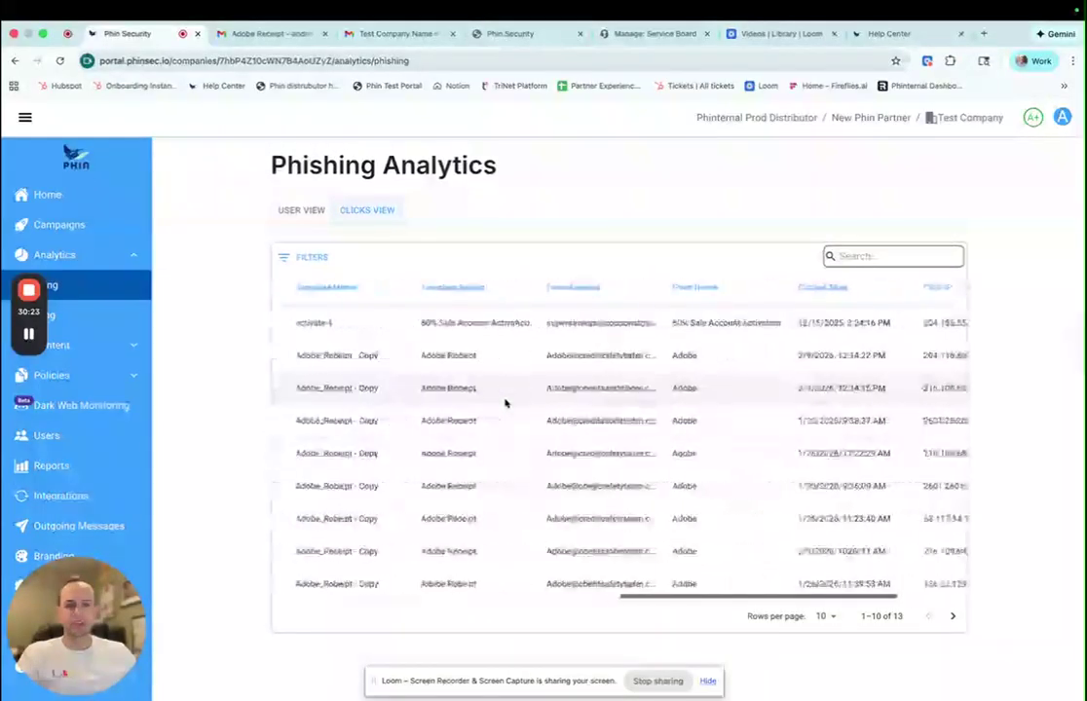
pyautogui.hscroll(-6, 506, 402)
pyautogui.click(301, 213)
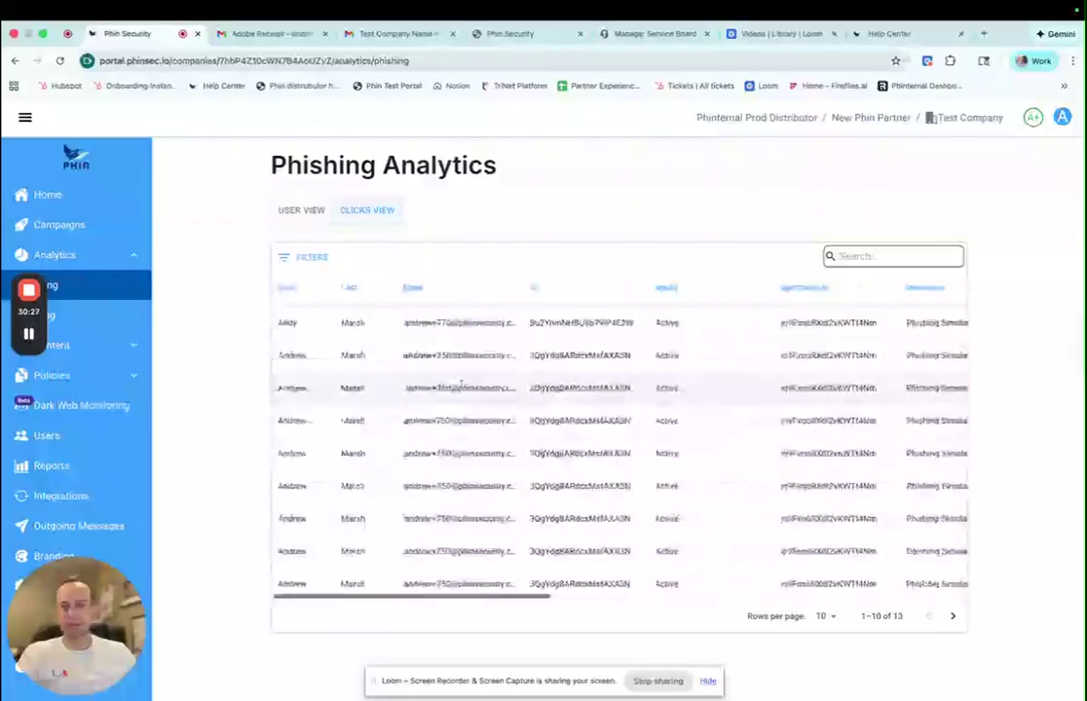
pyautogui.click(88, 314)
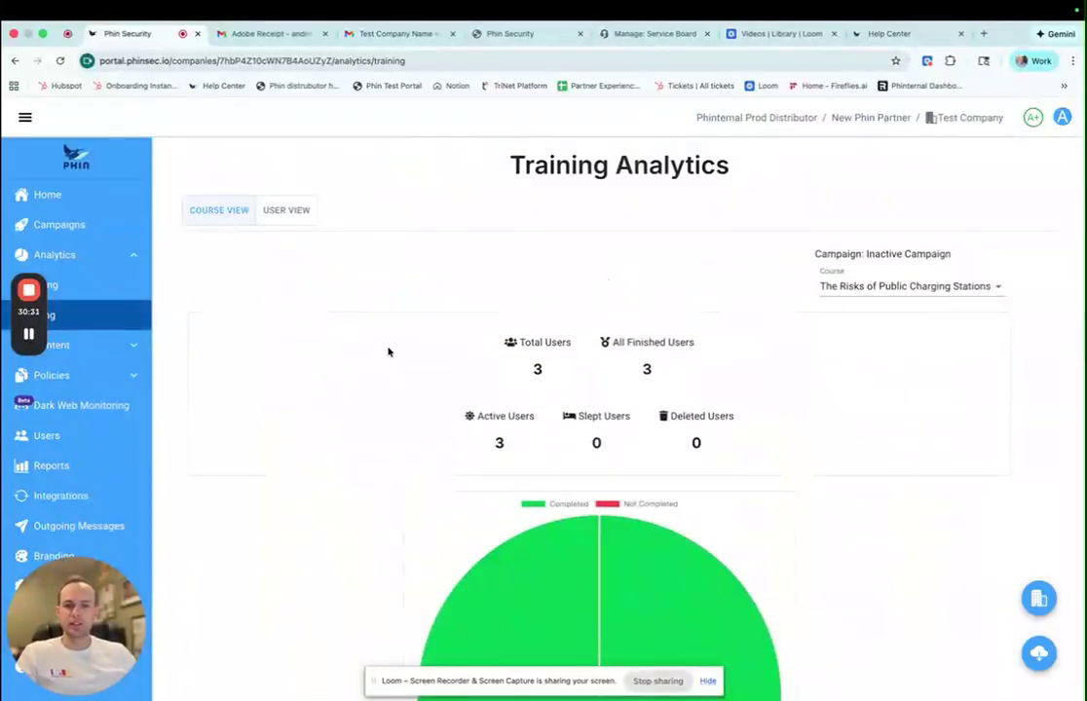
pyautogui.scroll(-3, 385, 360)
pyautogui.scroll(-5, 350, 369)
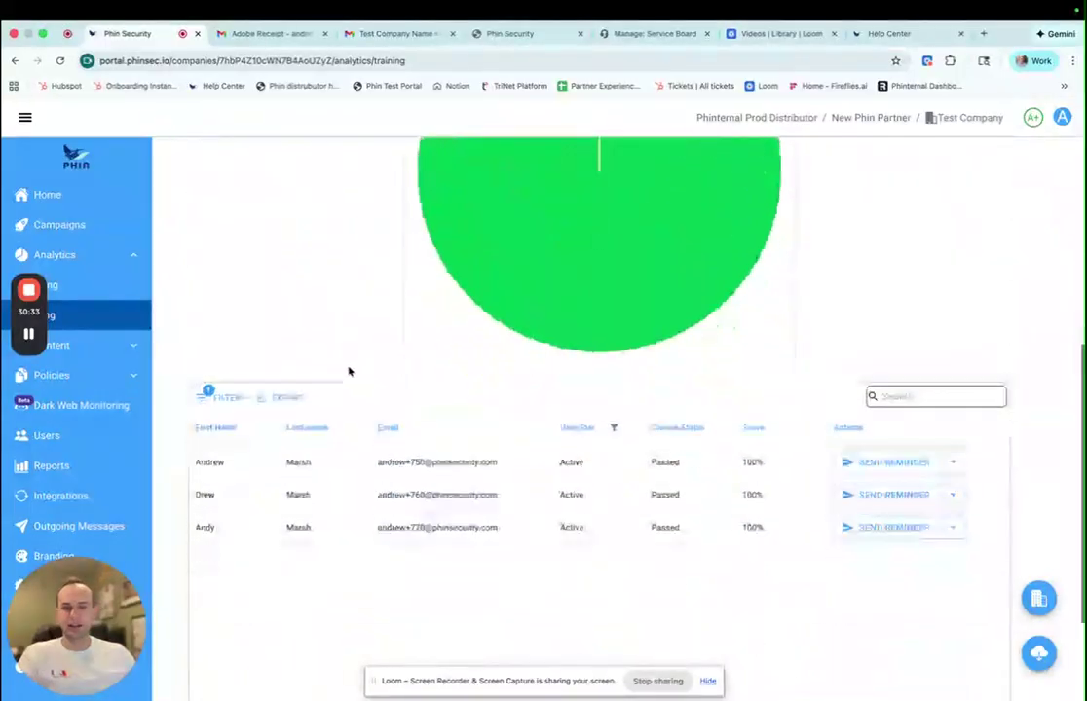
pyautogui.scroll(8, 308, 362)
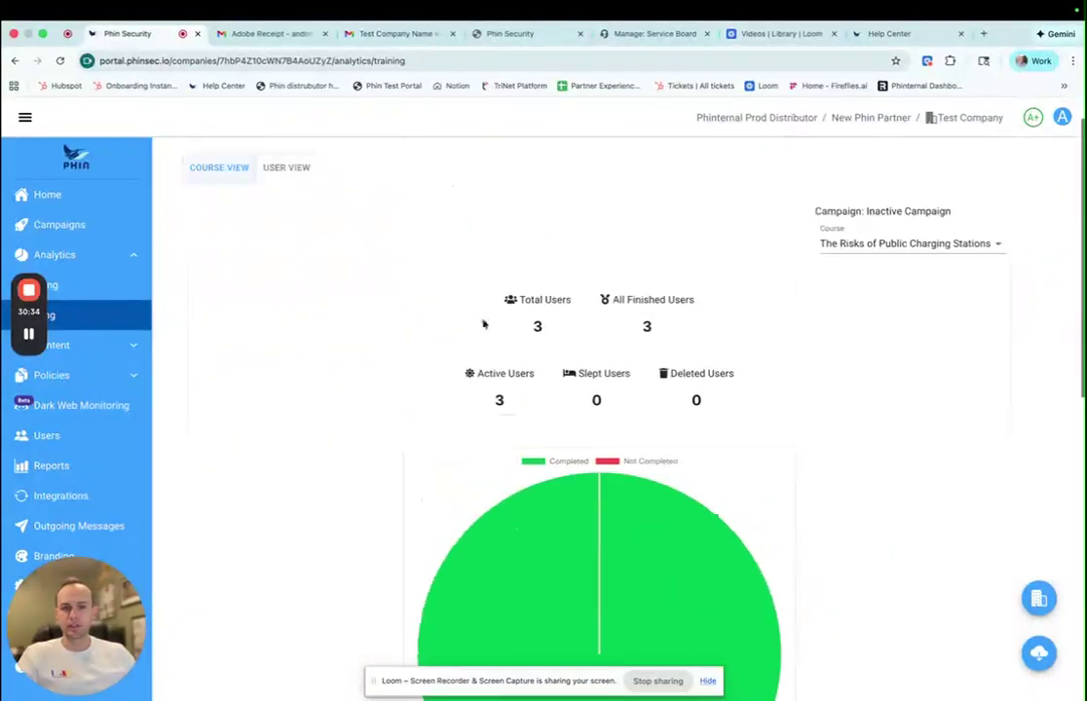
pyautogui.click(904, 255)
pyautogui.click(390, 441)
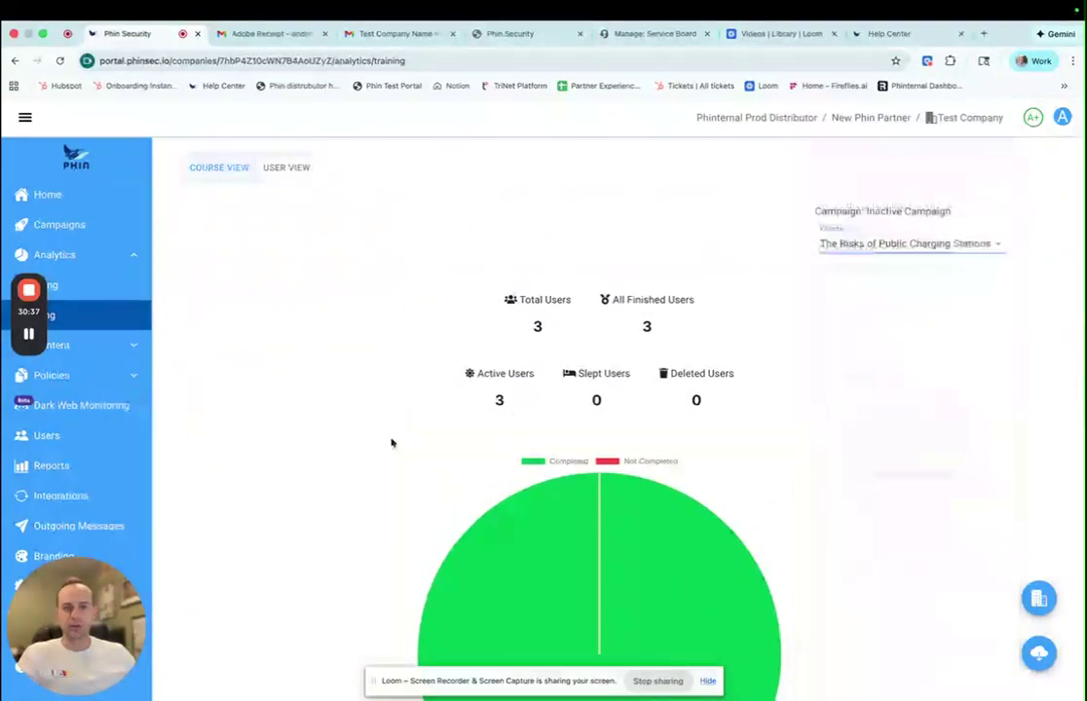
pyautogui.scroll(-5, 366, 441)
pyautogui.scroll(8, 333, 436)
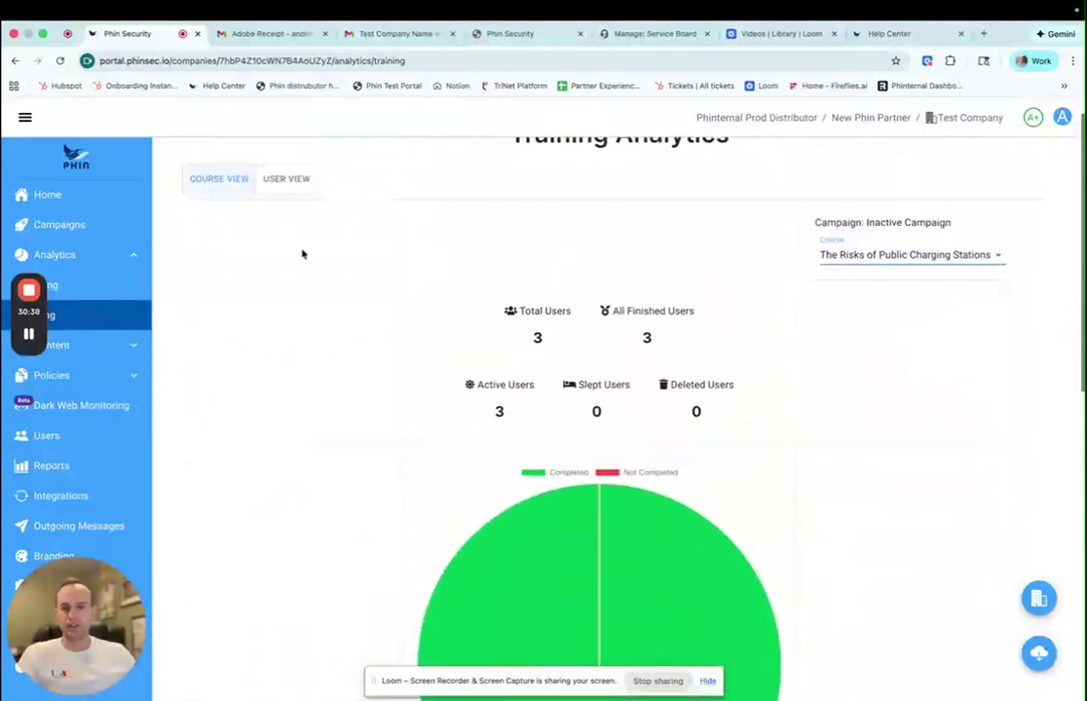
pyautogui.click(292, 208)
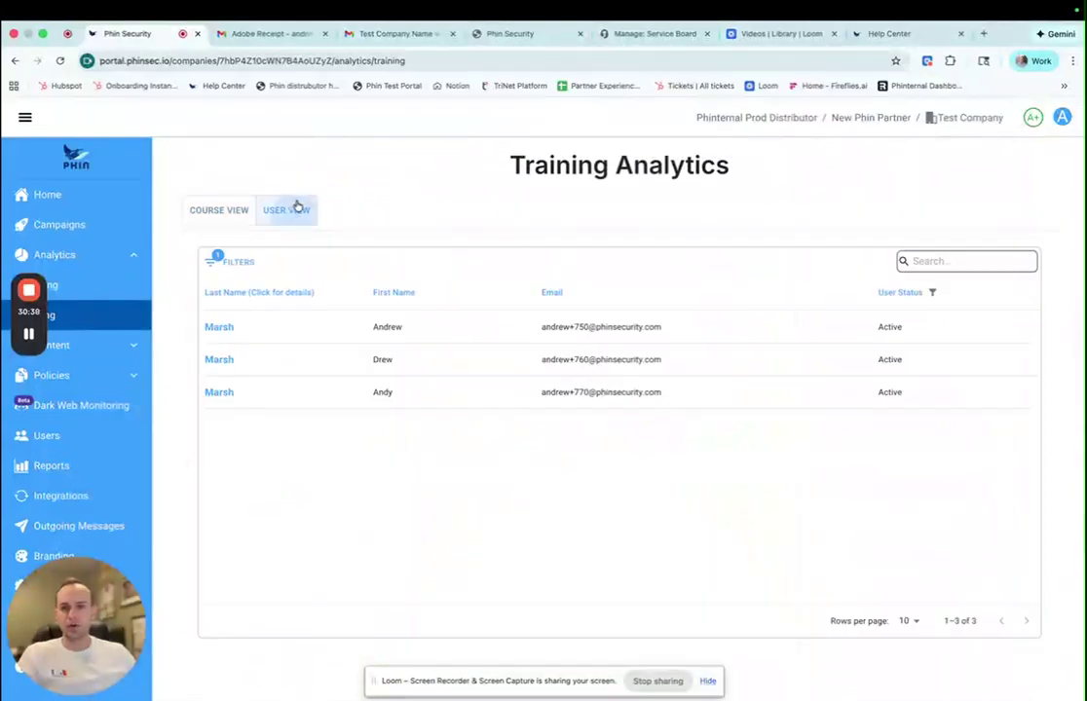
pyautogui.click(220, 328)
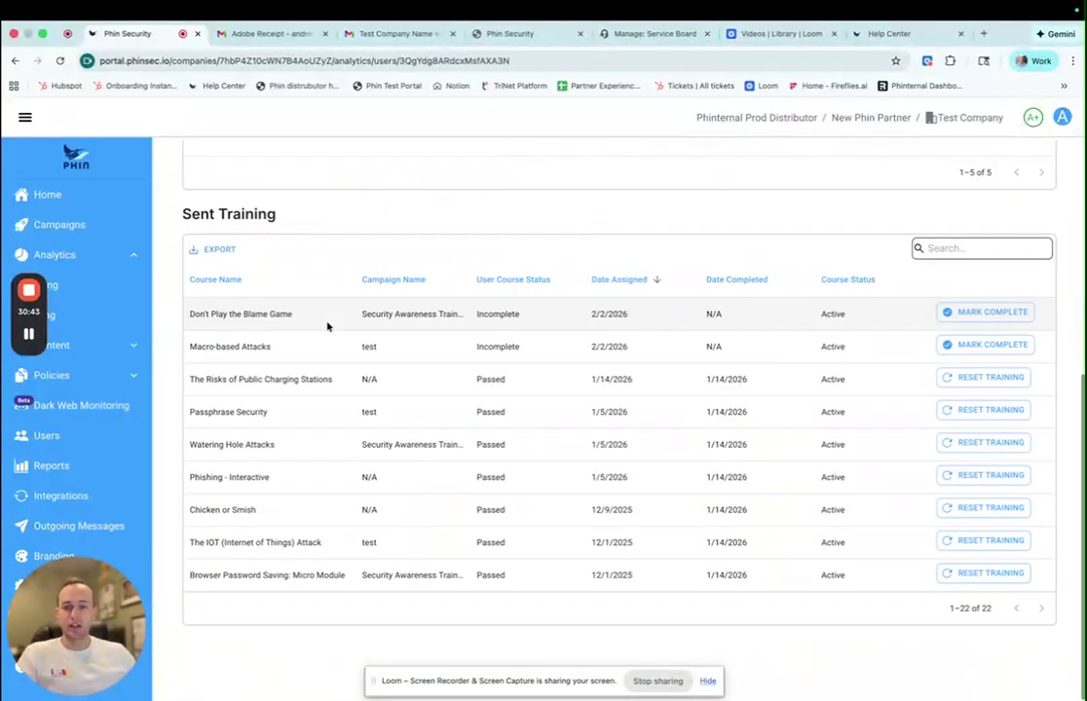
pyautogui.scroll(5, 328, 327)
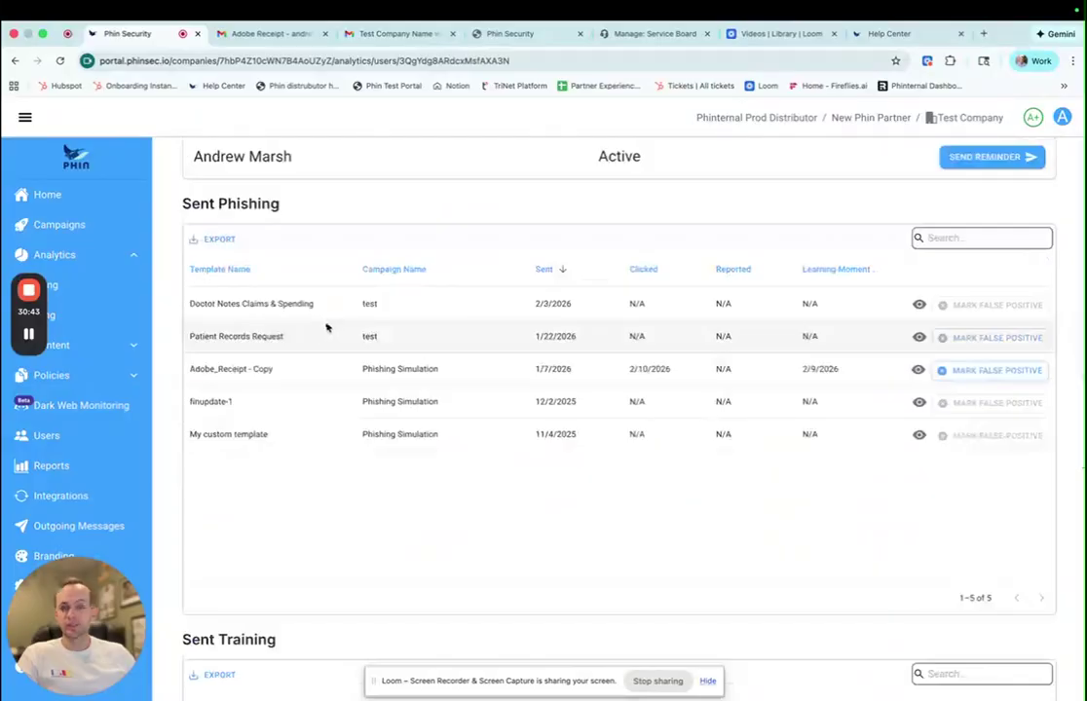
pyautogui.scroll(2, 326, 327)
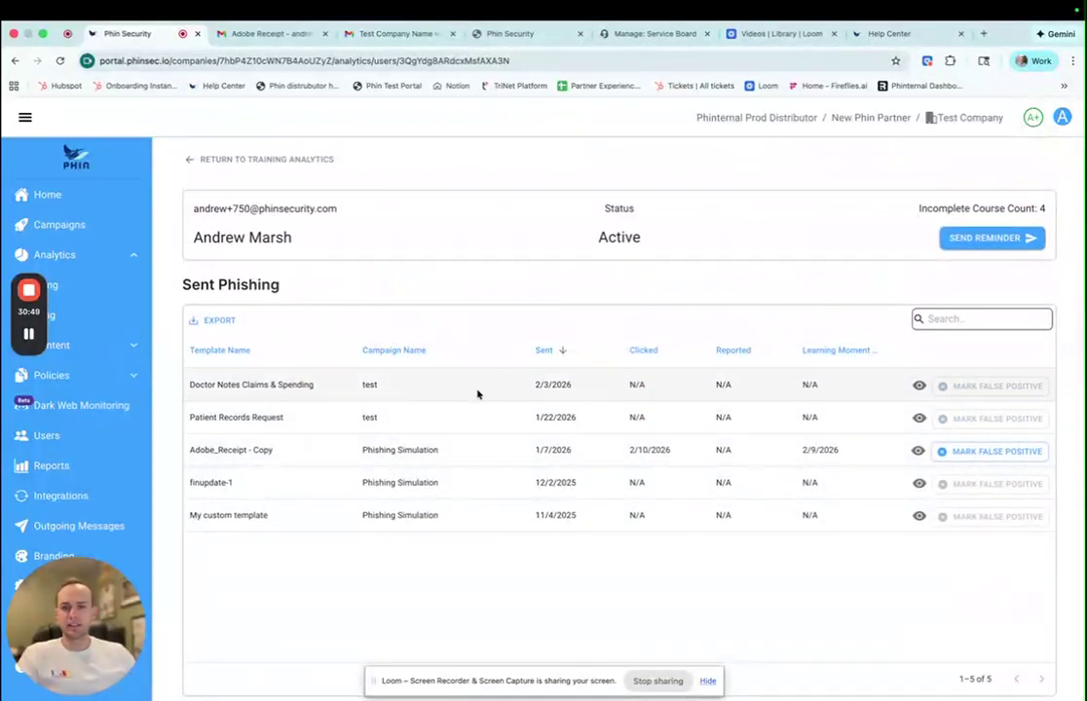
pyautogui.scroll(-5, 502, 443)
pyautogui.scroll(-3, 497, 436)
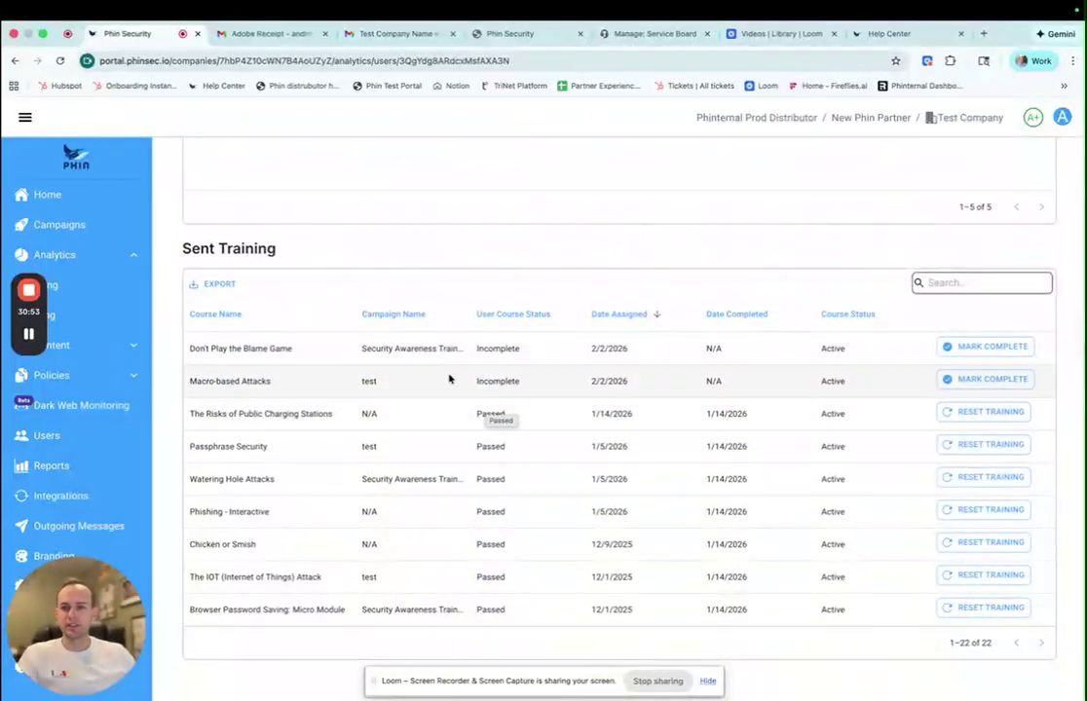
pyautogui.scroll(-1, 457, 380)
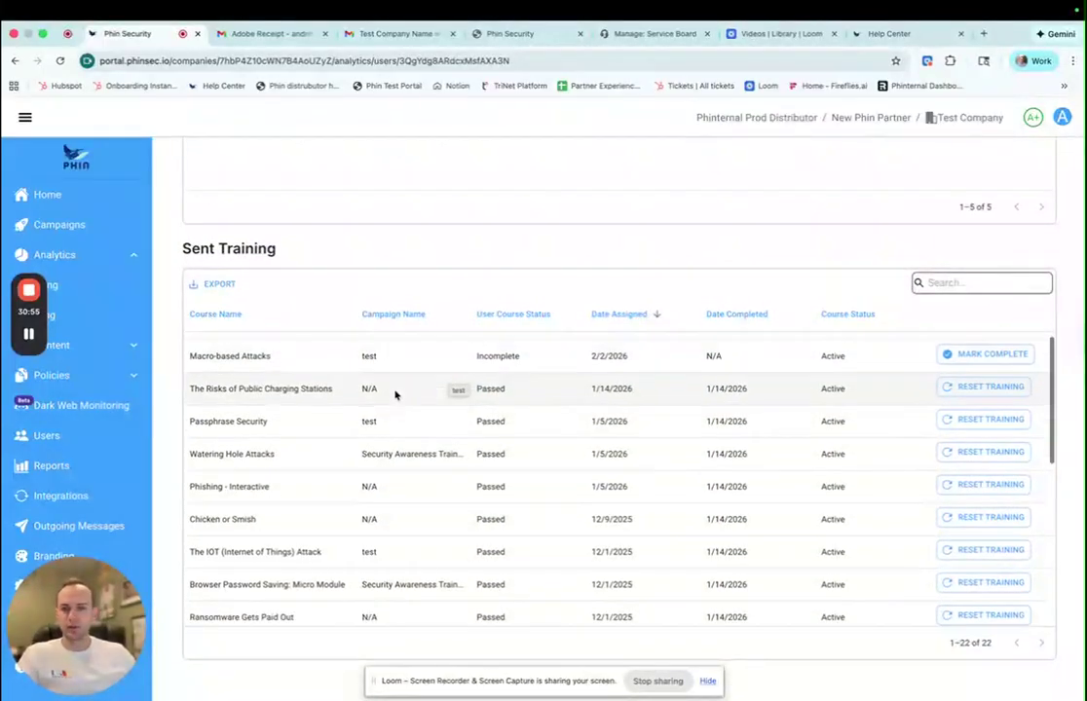
pyautogui.scroll(1, 409, 390)
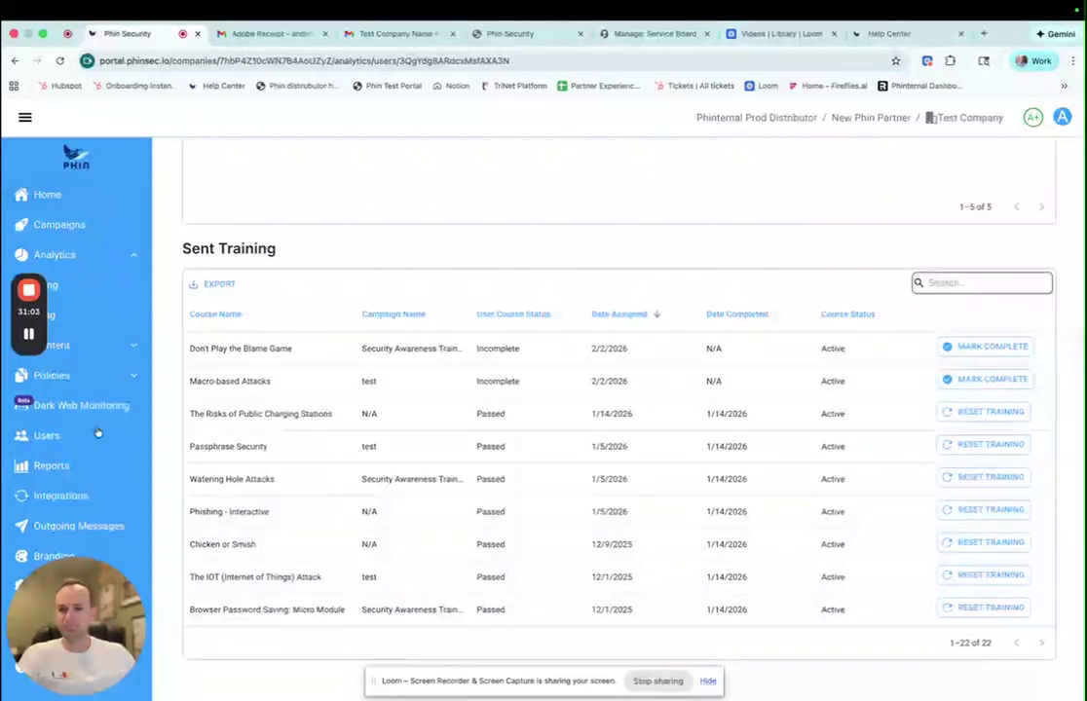
# - Go back to the partner's companies and open Test123's Reports page, with Admin Monthly still disabled
pyautogui.click(84, 472)
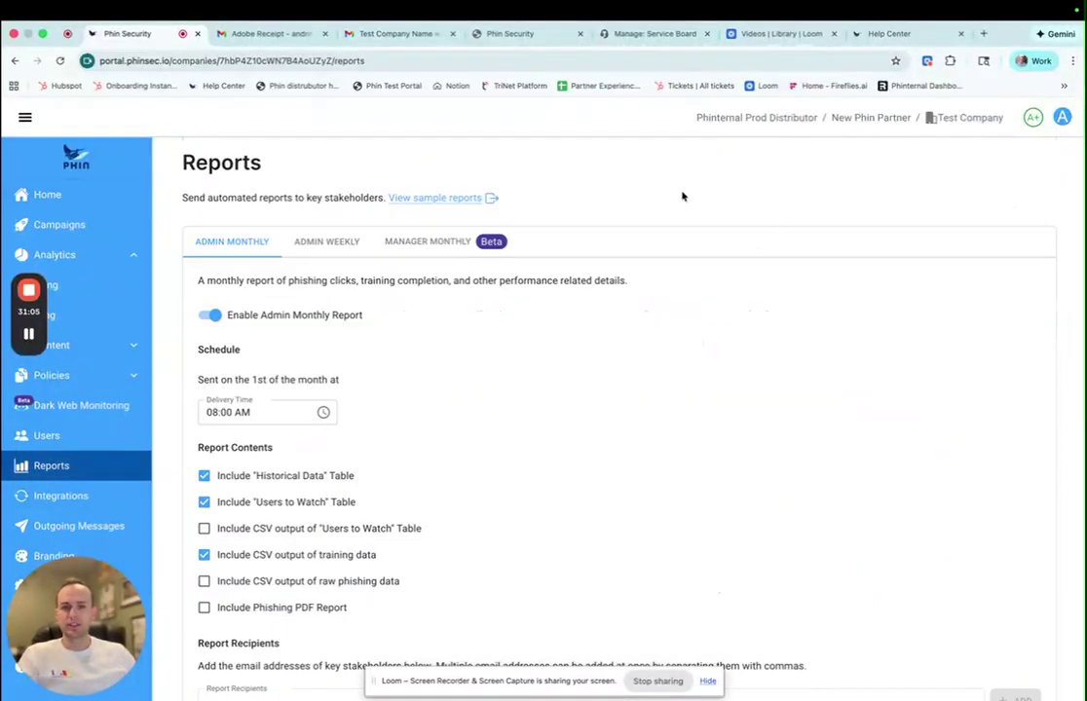
pyautogui.click(876, 117)
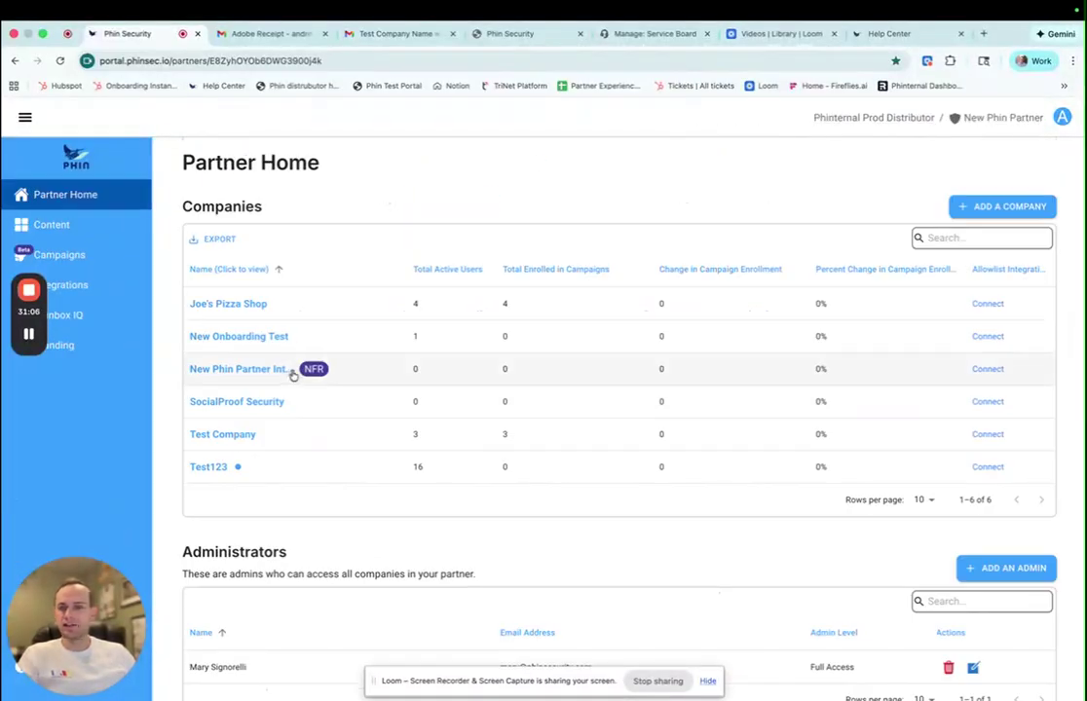
pyautogui.click(226, 461)
pyautogui.click(84, 404)
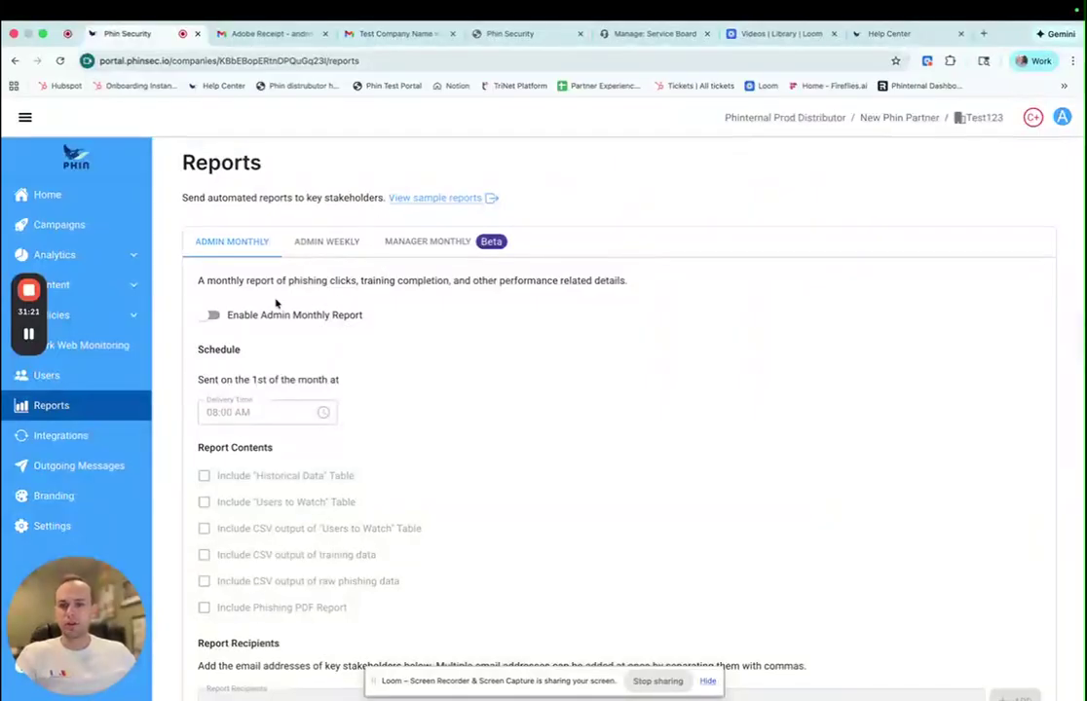
# - Switch on Admin Monthly Report with Historical Data and Users to Watch ticked, then review Reporting History
pyautogui.click(211, 317)
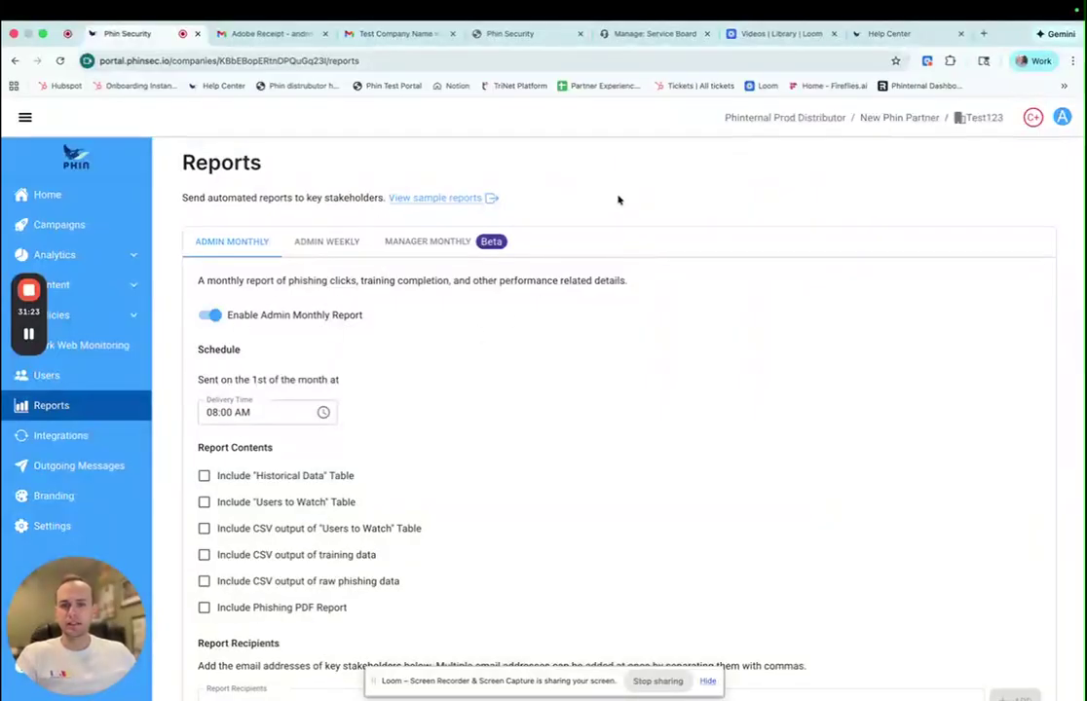
pyautogui.scroll(-2, 384, 349)
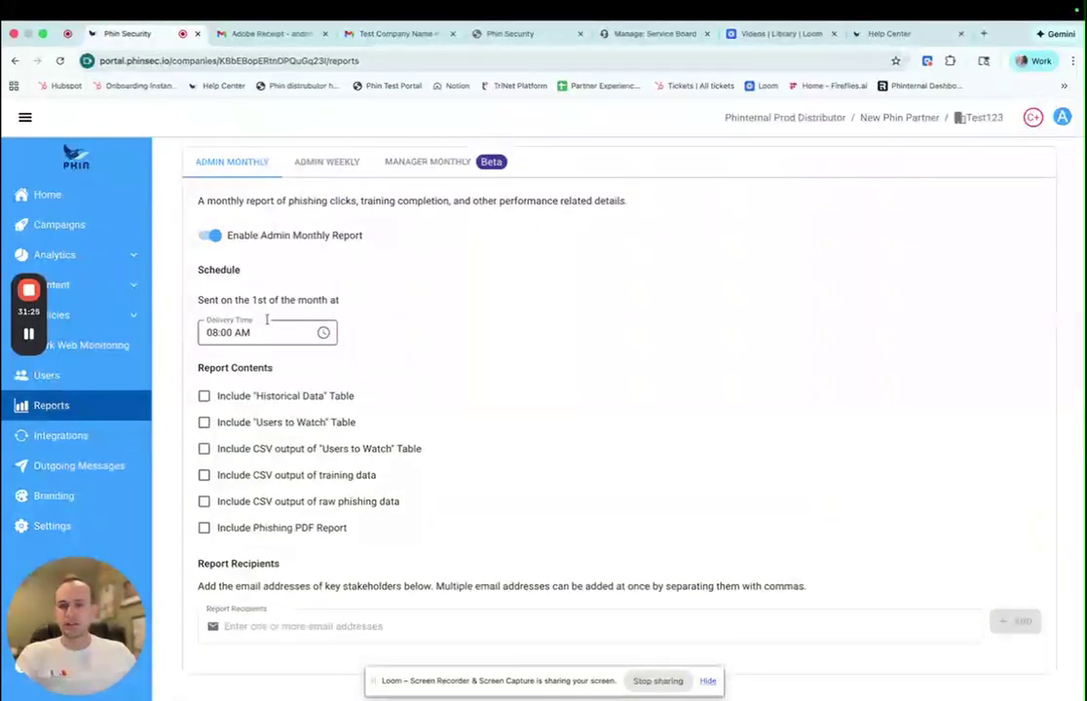
pyautogui.scroll(-2, 272, 335)
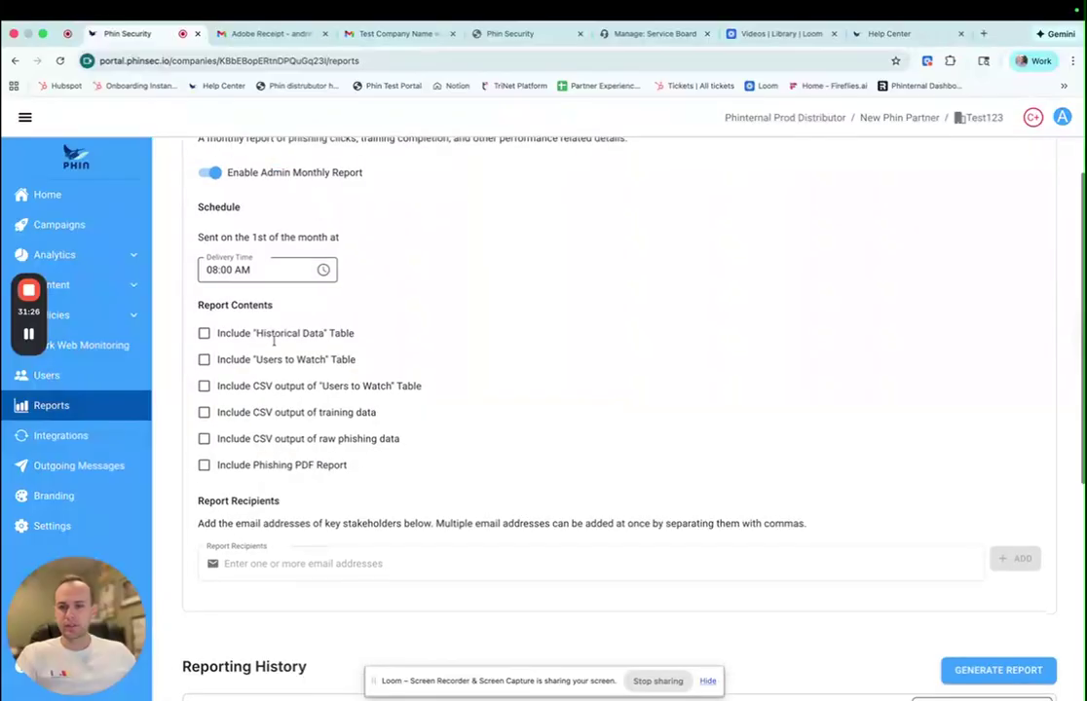
pyautogui.click(203, 334)
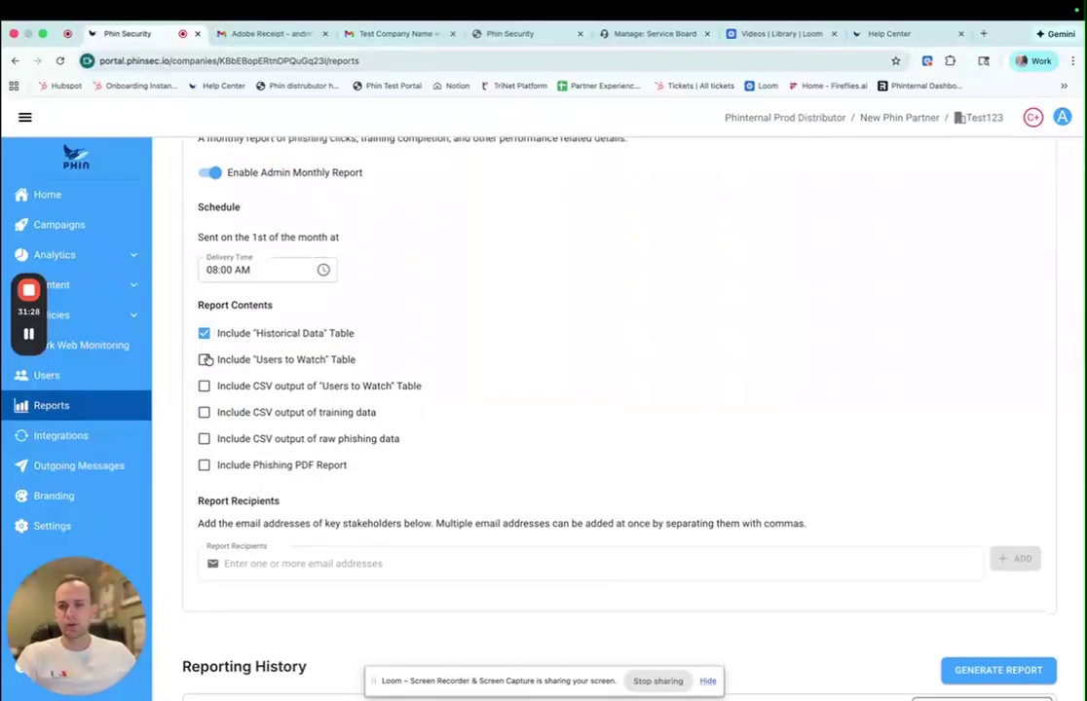
pyautogui.click(272, 358)
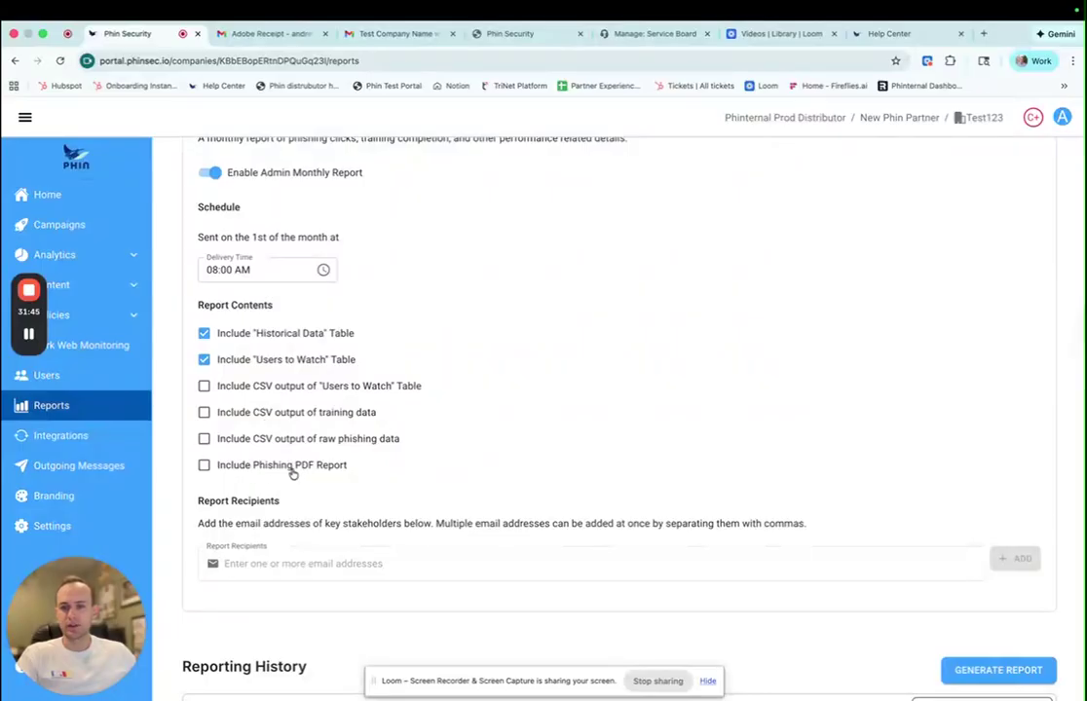
pyautogui.scroll(-1, 224, 469)
pyautogui.click(402, 542)
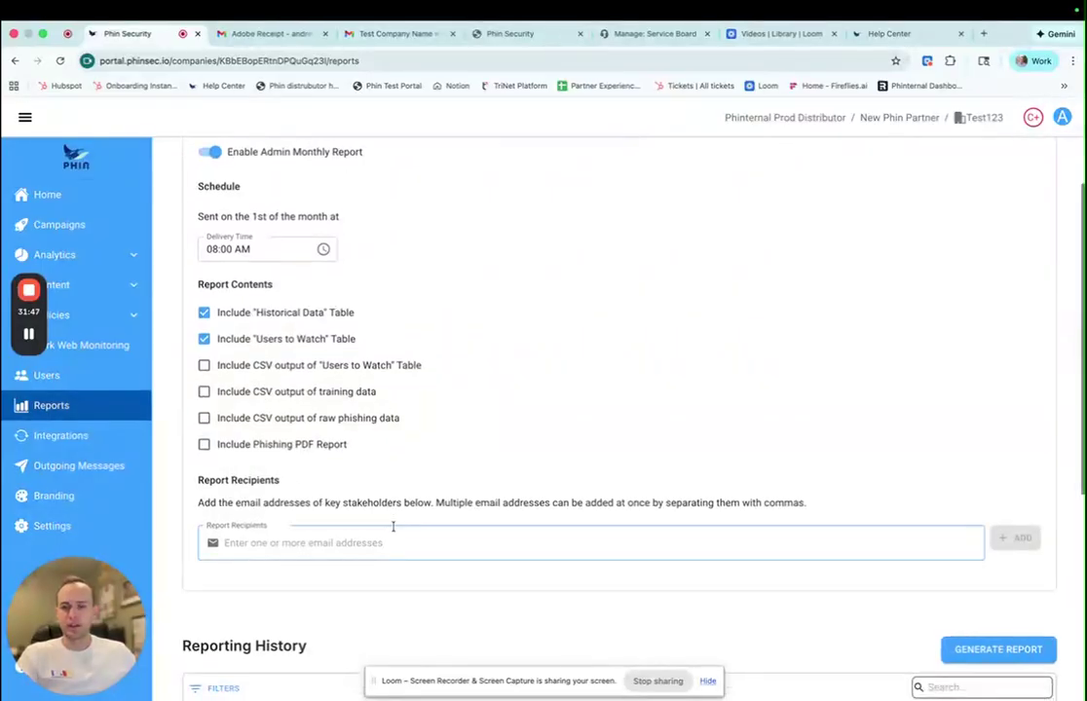
pyautogui.scroll(-2, 403, 542)
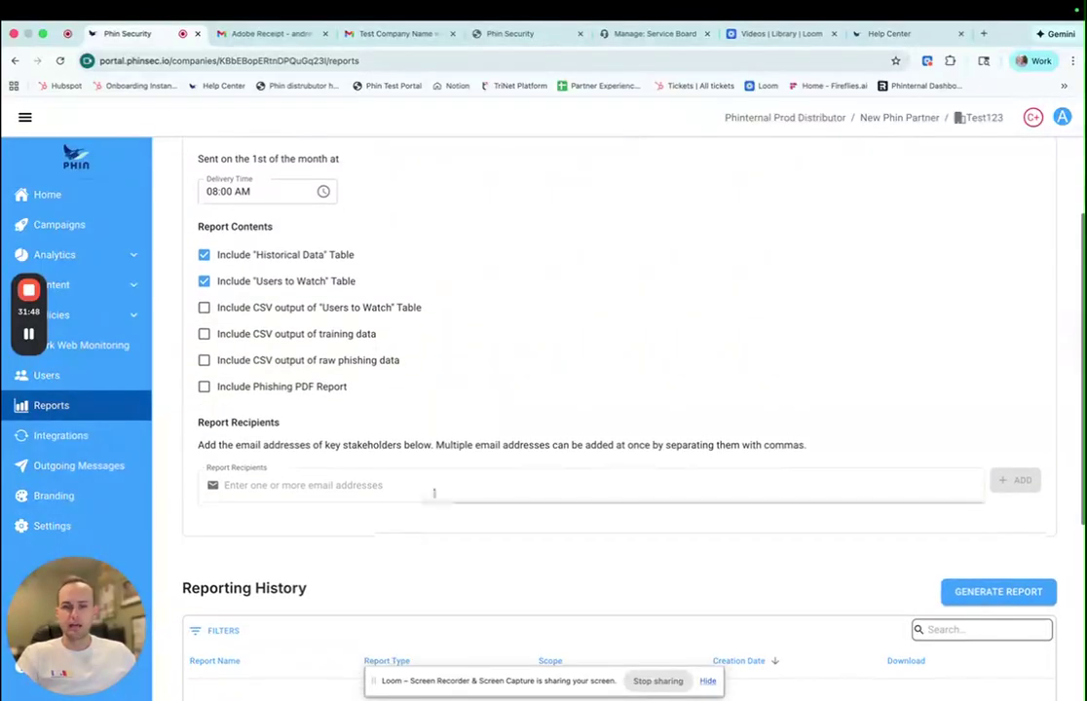
pyautogui.scroll(-3, 434, 493)
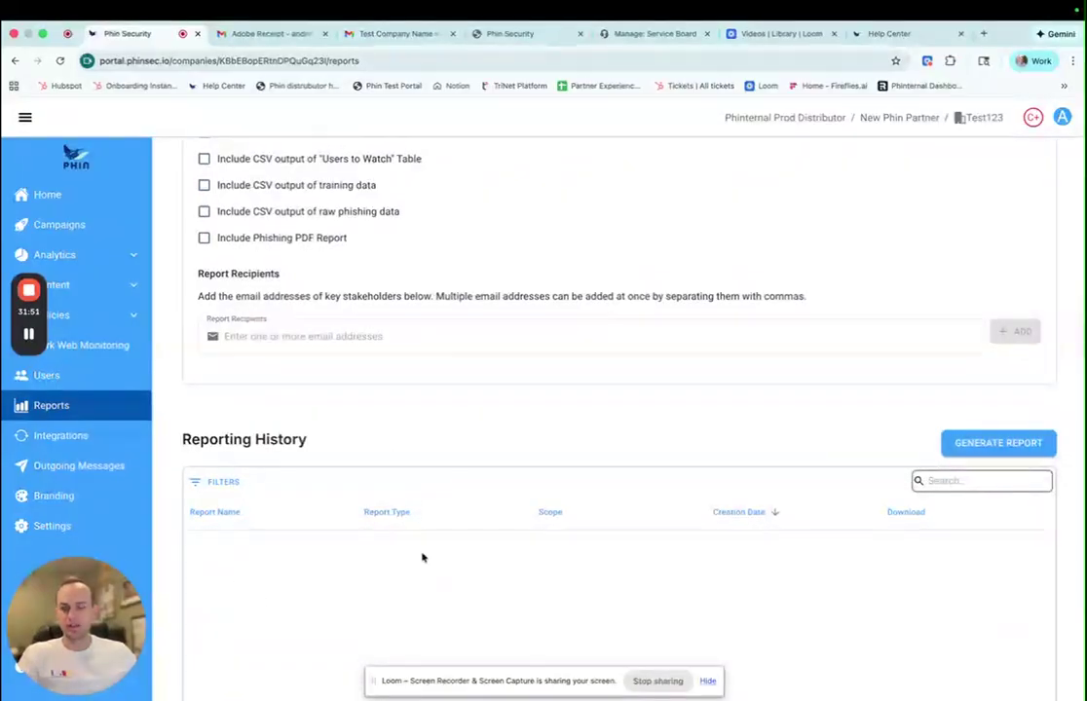
pyautogui.scroll(-2, 422, 557)
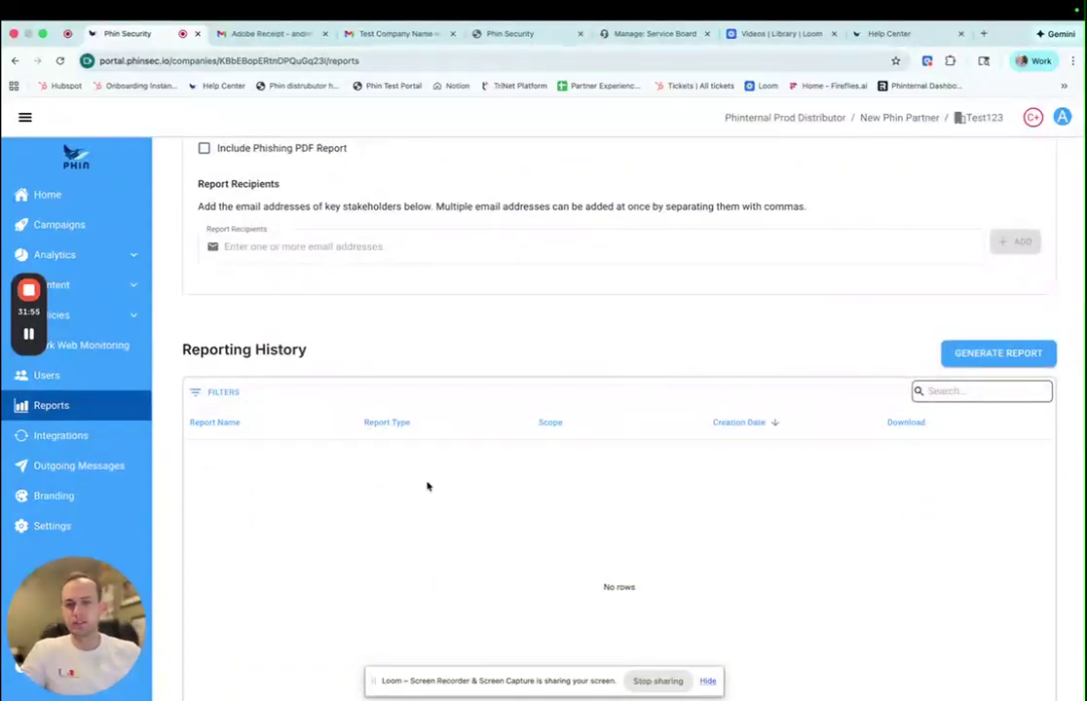
pyautogui.scroll(10, 420, 473)
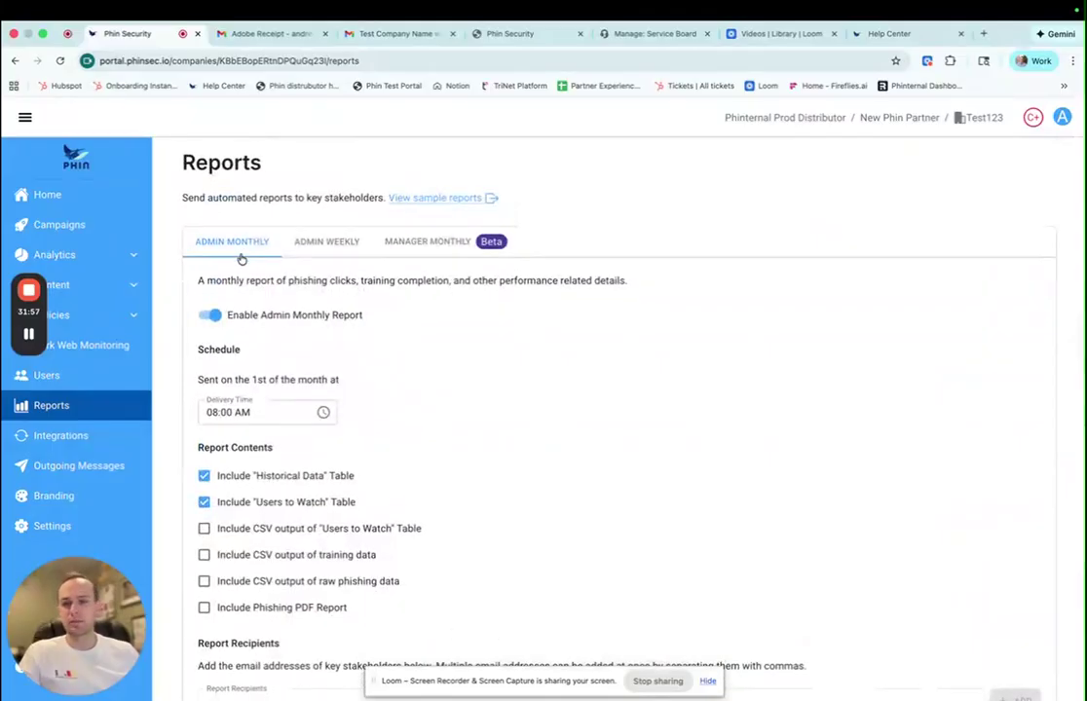
# - Open the Report Generator via Generate Report and close it without generating anything
pyautogui.click(321, 254)
pyautogui.click(247, 245)
pyautogui.scroll(-10, 417, 396)
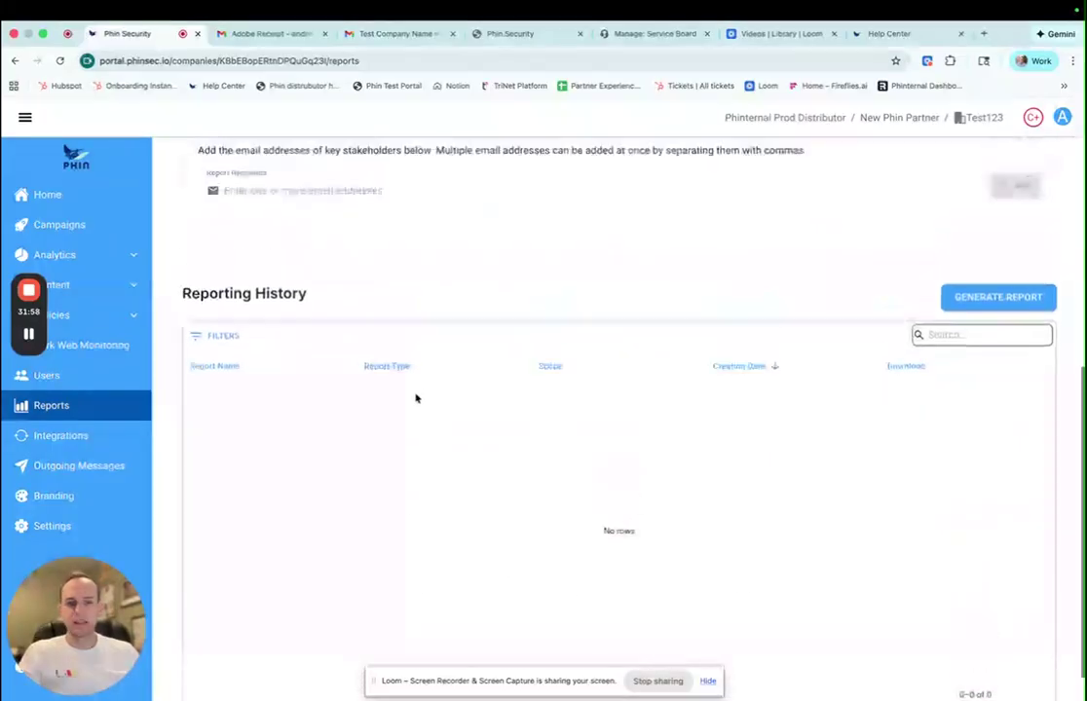
pyautogui.click(950, 331)
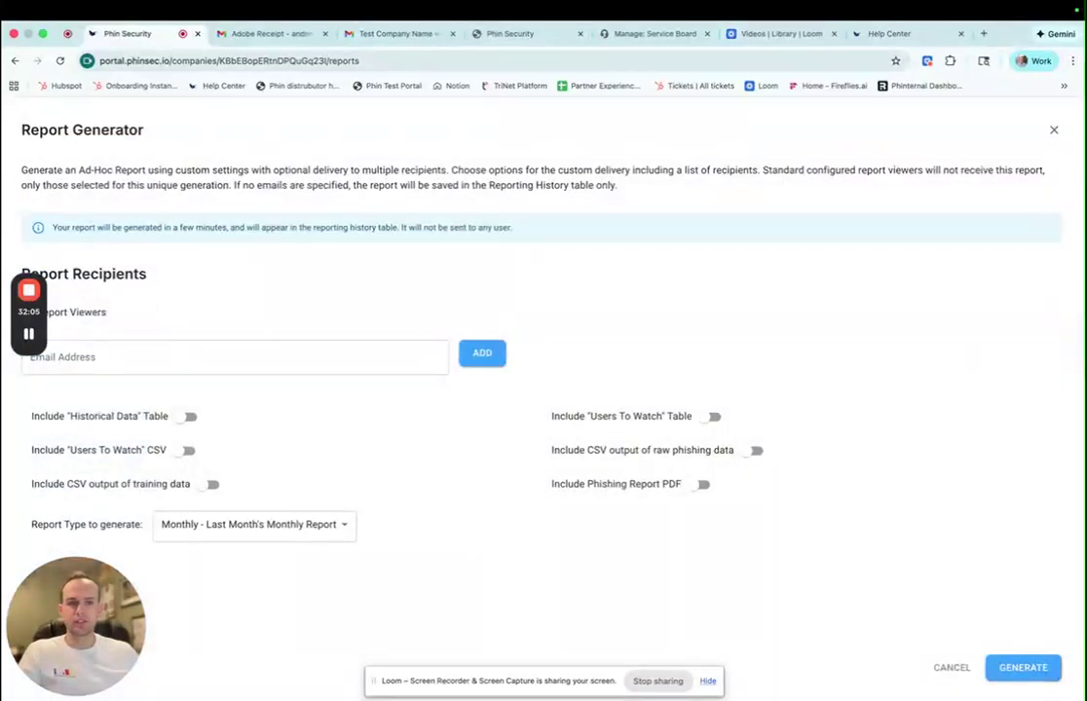
pyautogui.click(1055, 142)
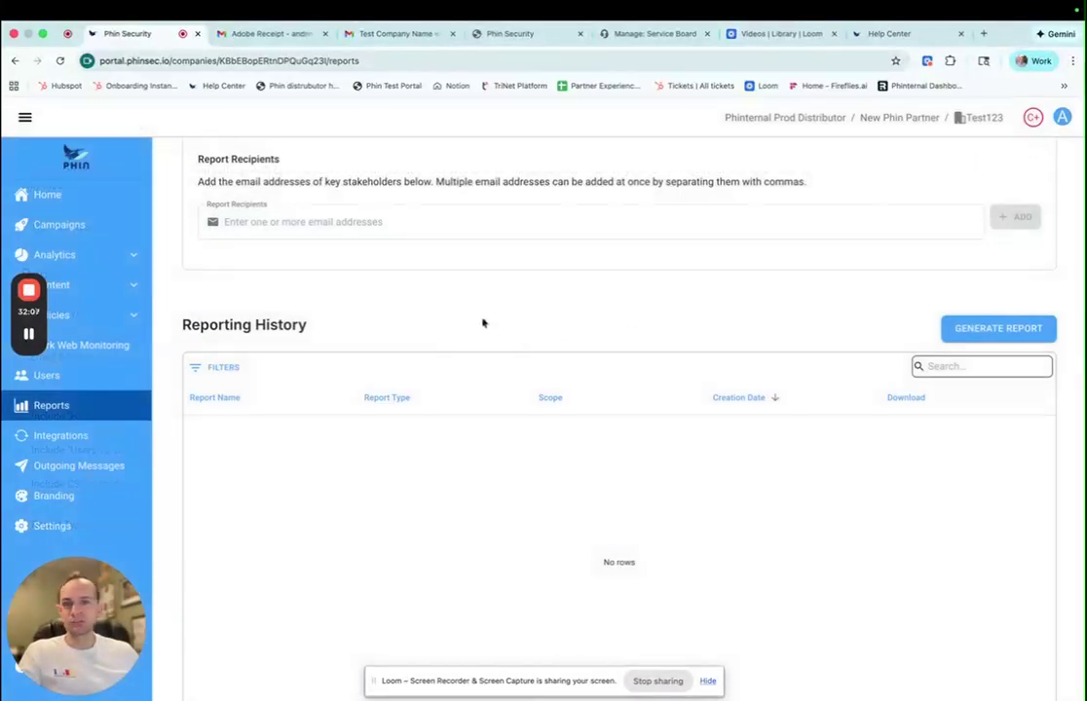
# - Turn the Admin Monthly Report off, keeping its two table options inactive
pyautogui.scroll(8, 484, 321)
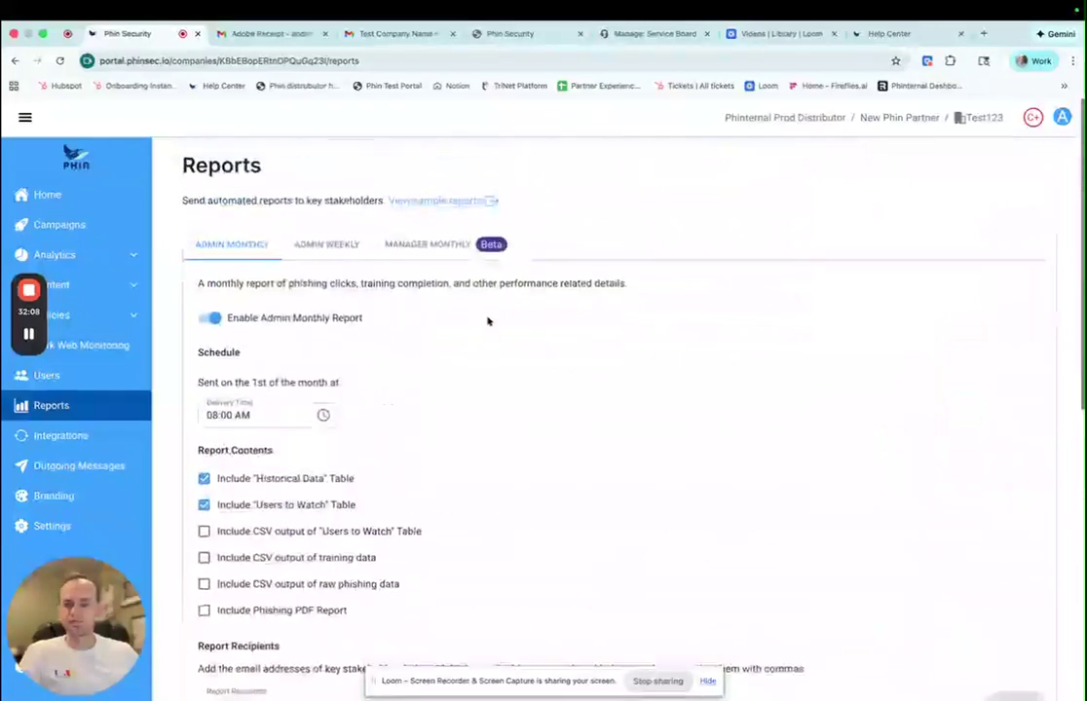
pyautogui.click(216, 314)
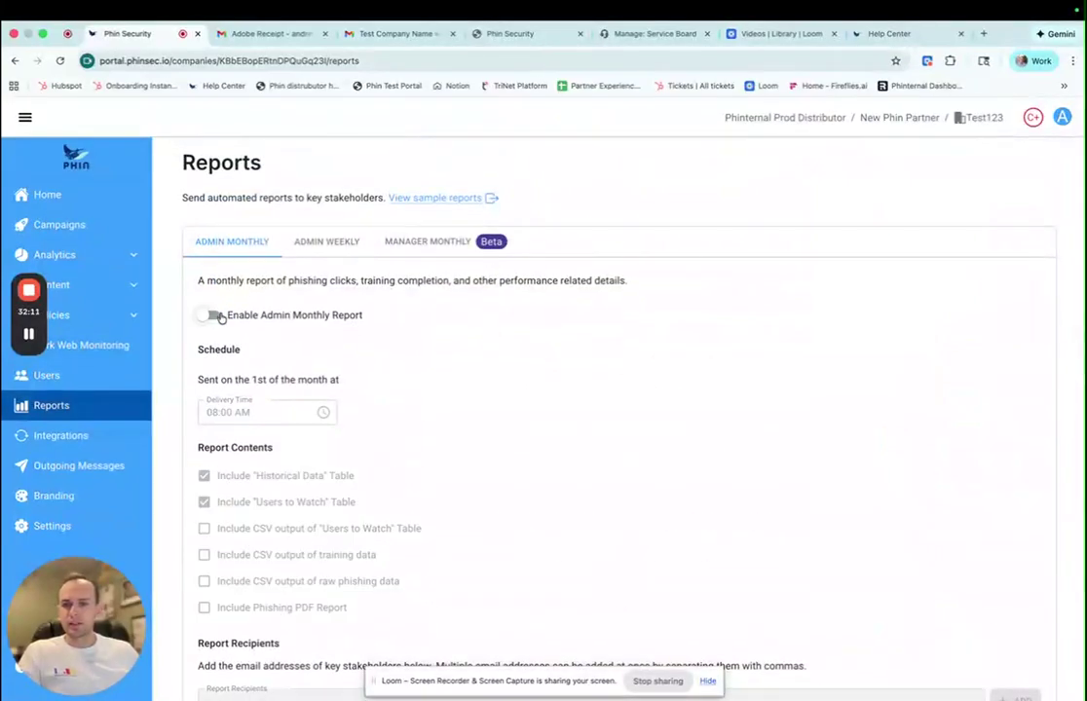
pyautogui.click(347, 245)
# - Enable the Manager Monthly Report and include the last manager, so all five managers receive it
pyautogui.click(405, 246)
pyautogui.scroll(-2, 386, 316)
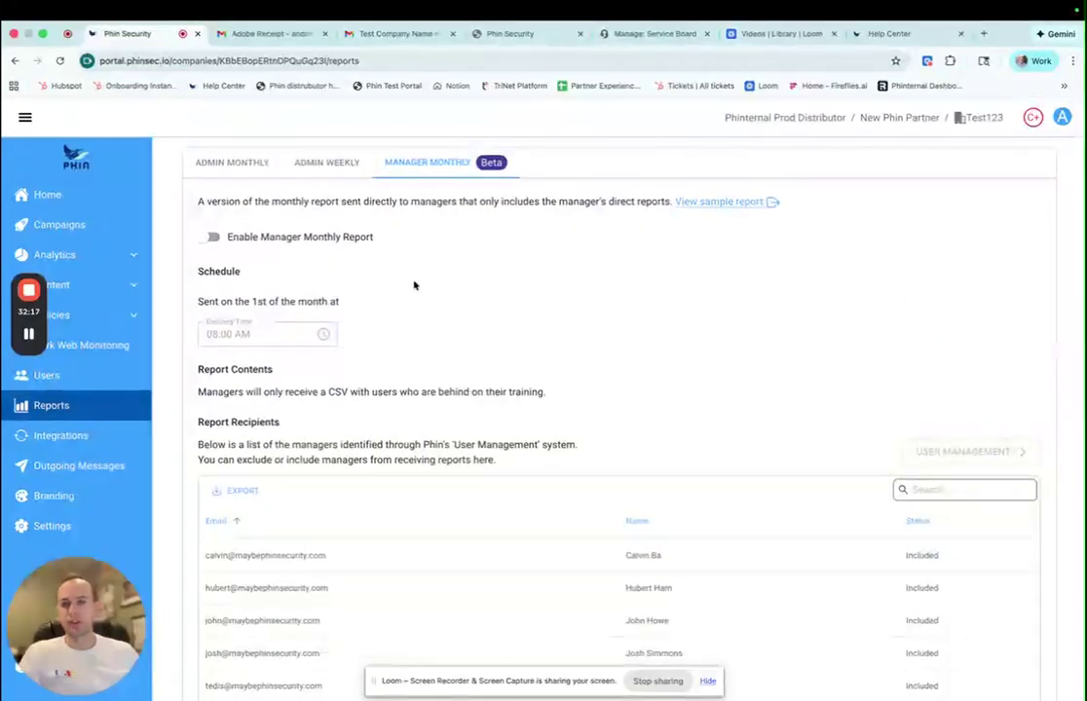
pyautogui.click(210, 238)
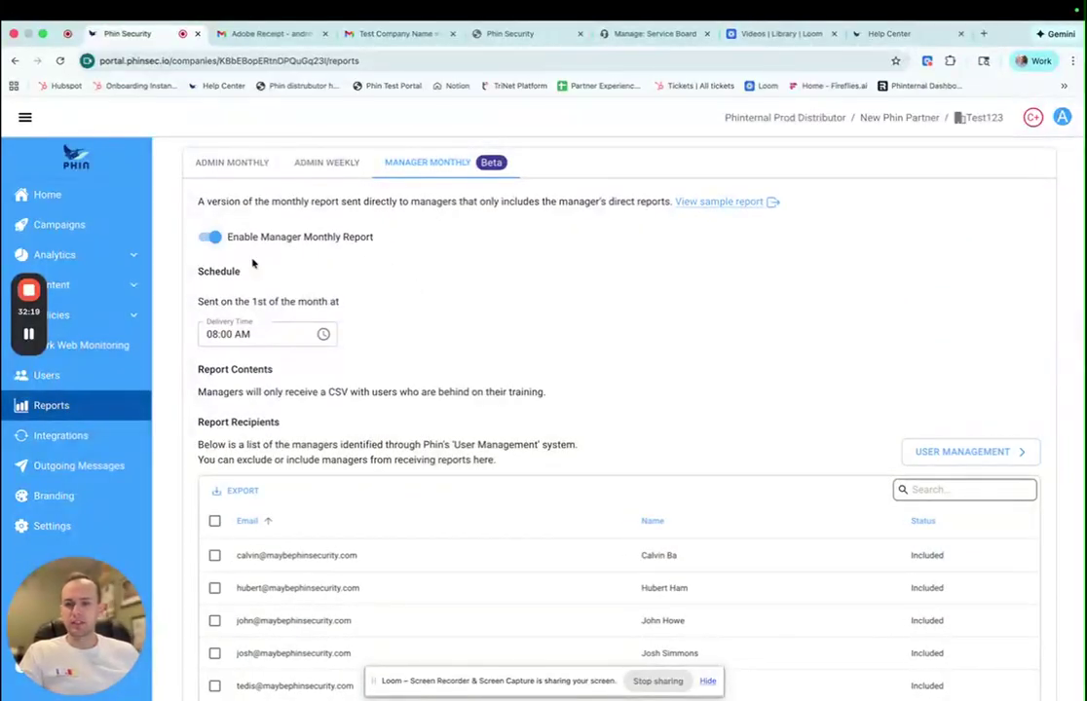
pyautogui.scroll(-2, 409, 309)
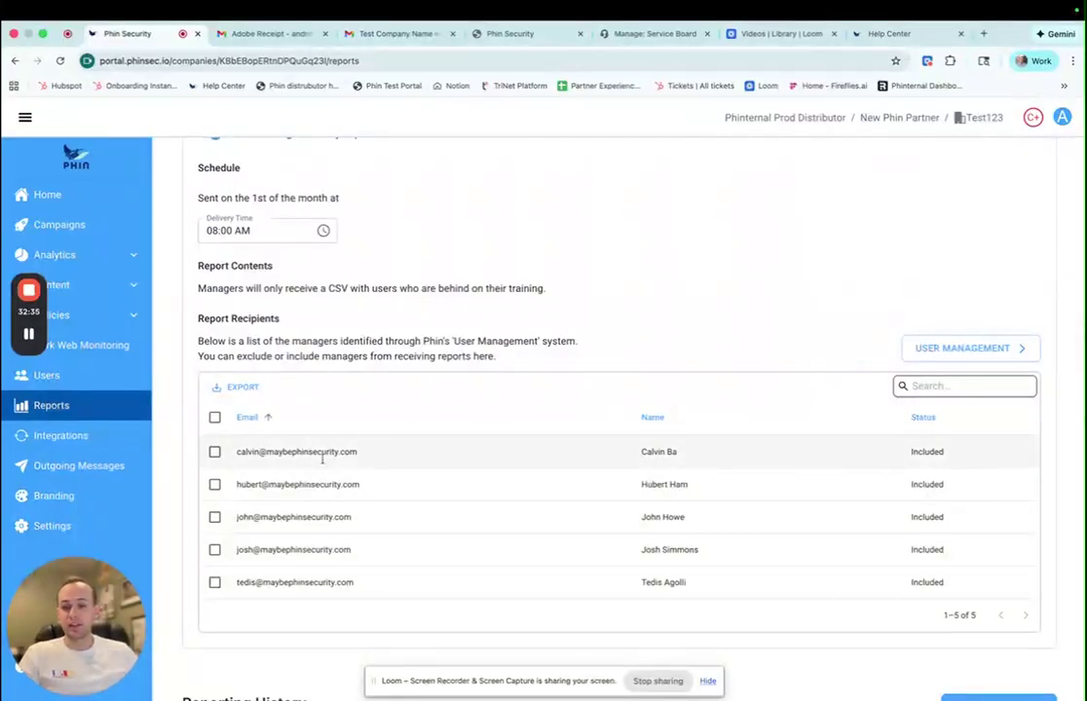
pyautogui.click(215, 582)
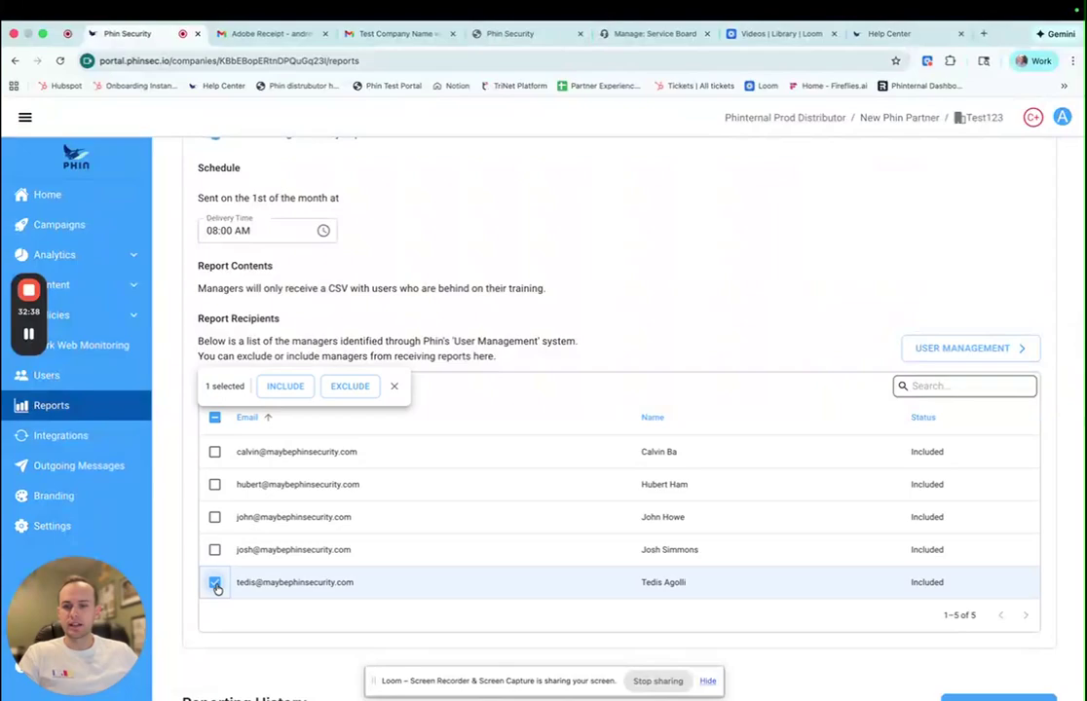
pyautogui.click(284, 390)
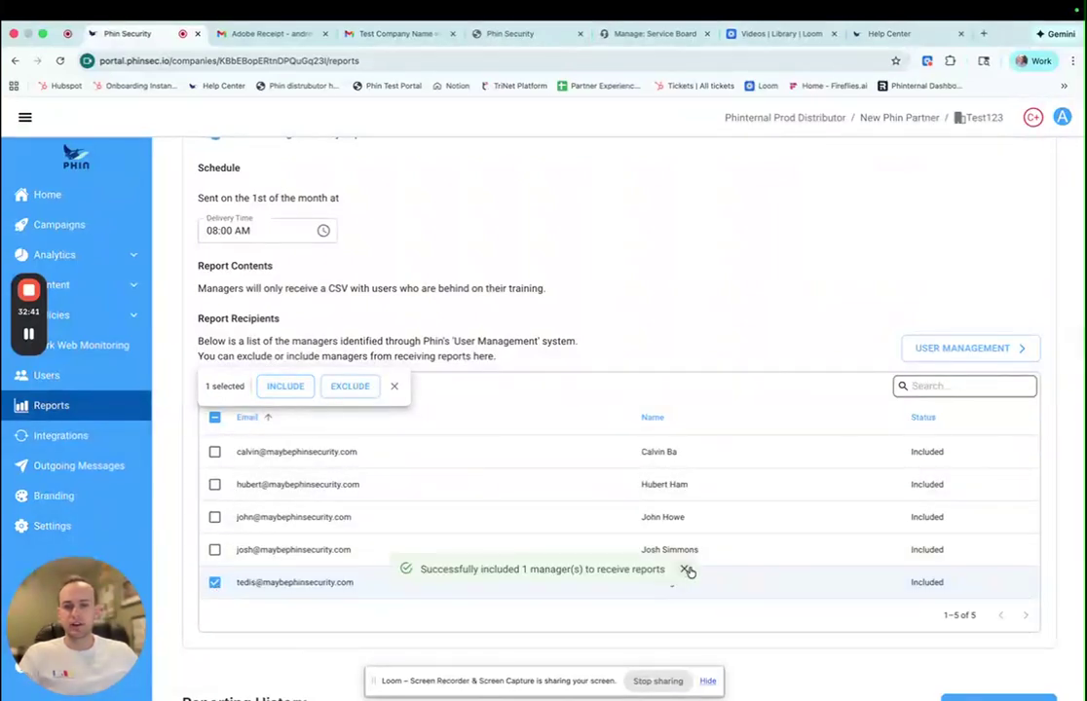
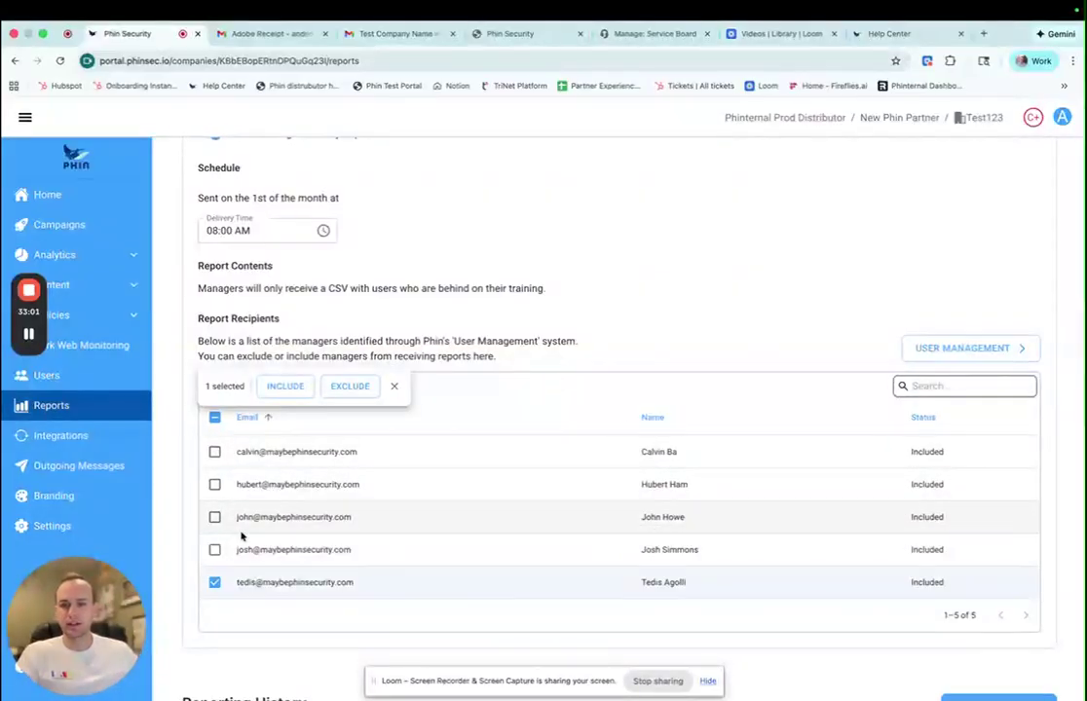
# - Untick the last manager so no recipients are selected, then check the Admin and Manager Monthly tabs
pyautogui.click(215, 583)
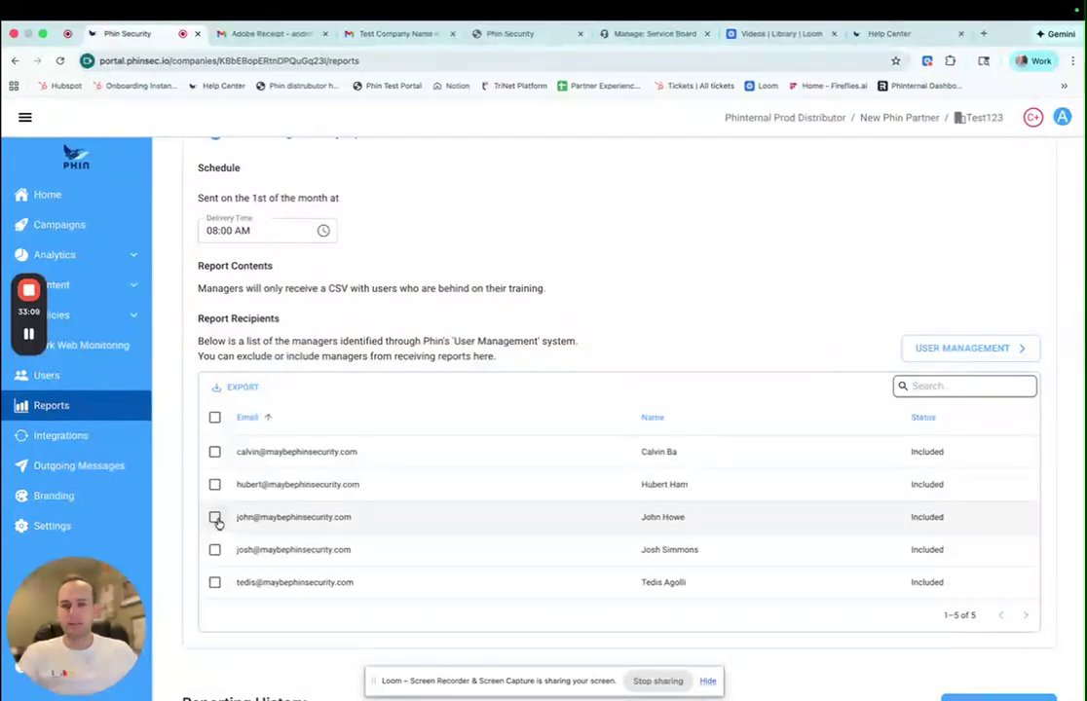
pyautogui.scroll(1, 214, 521)
pyautogui.scroll(-2, 214, 530)
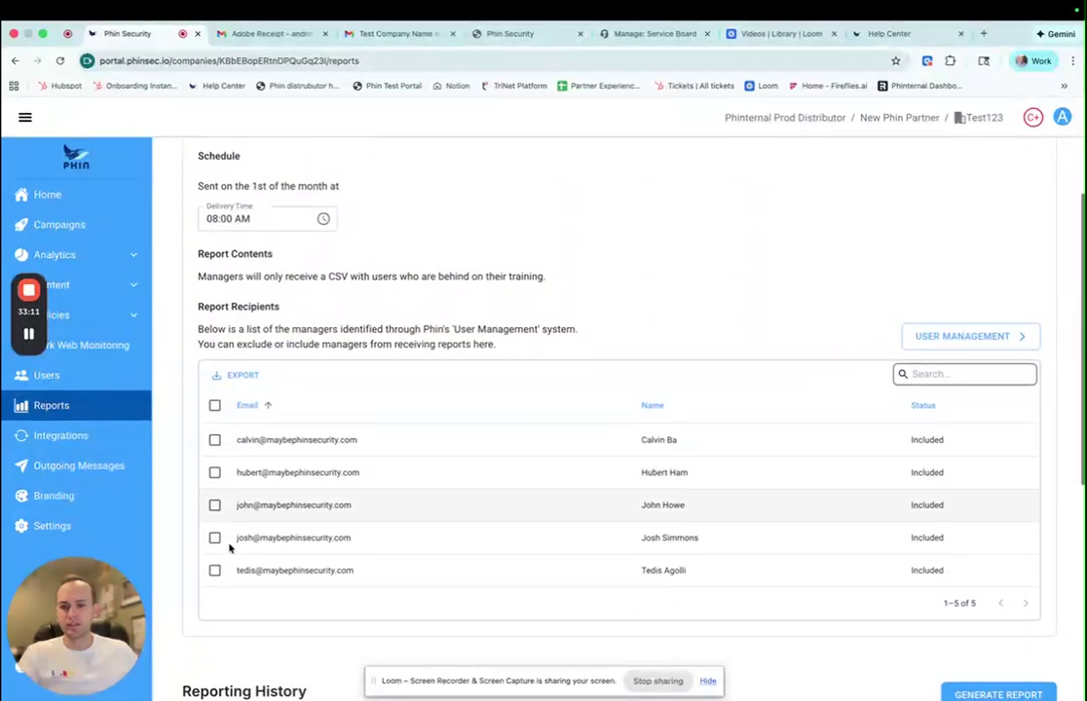
pyautogui.scroll(-3, 287, 531)
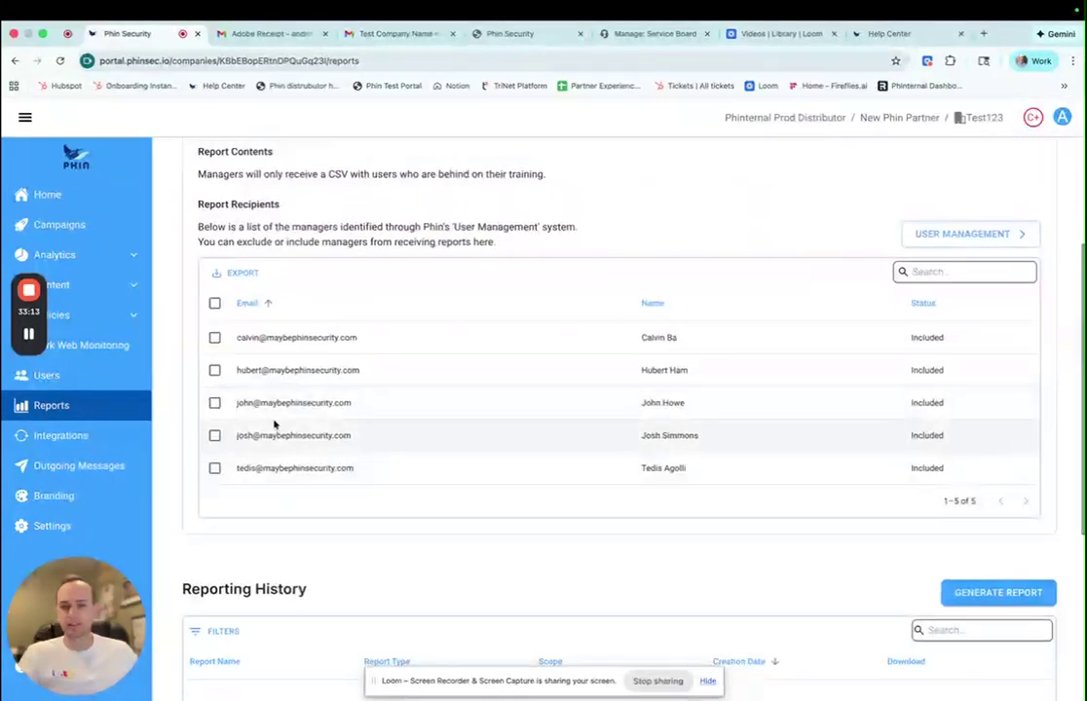
pyautogui.scroll(-2, 274, 424)
pyautogui.scroll(8, 242, 322)
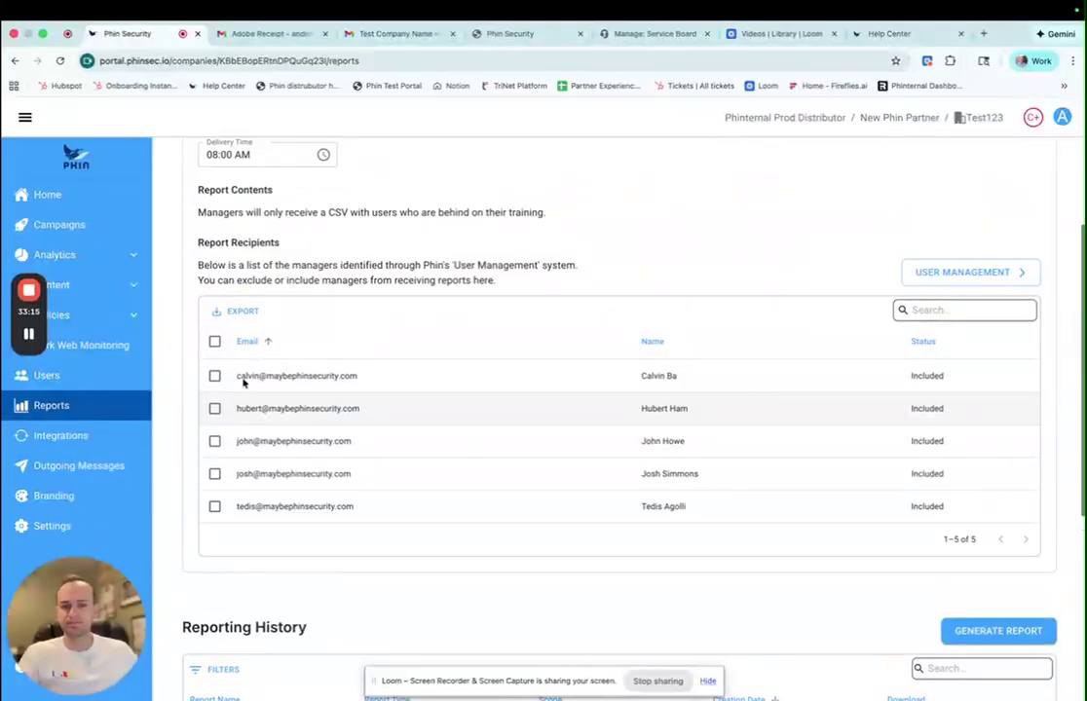
pyautogui.click(235, 249)
pyautogui.click(395, 244)
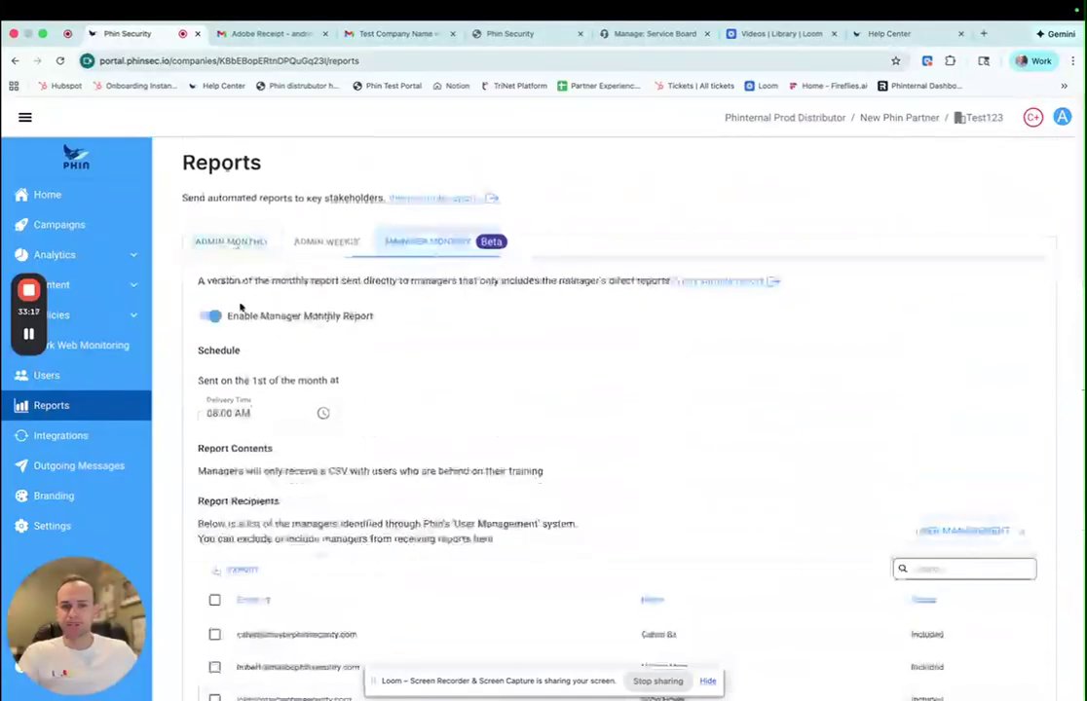
# - Switch back to Admin Monthly, then go via the Test123 home to the Campaigns list
pyautogui.click(238, 253)
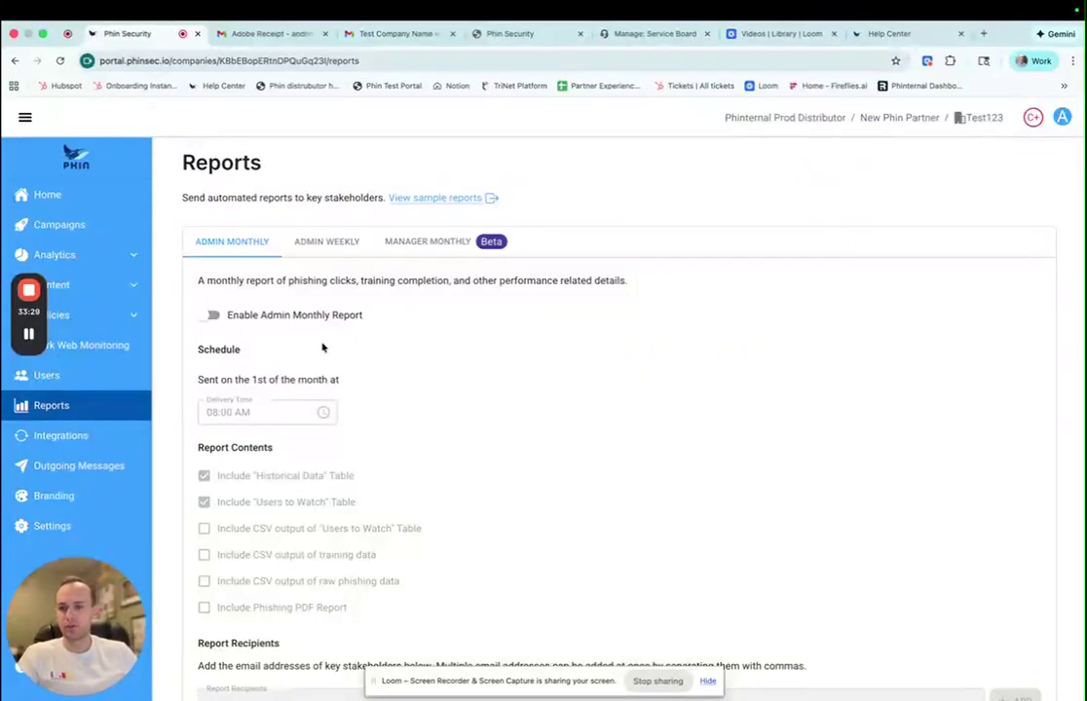
pyautogui.click(65, 193)
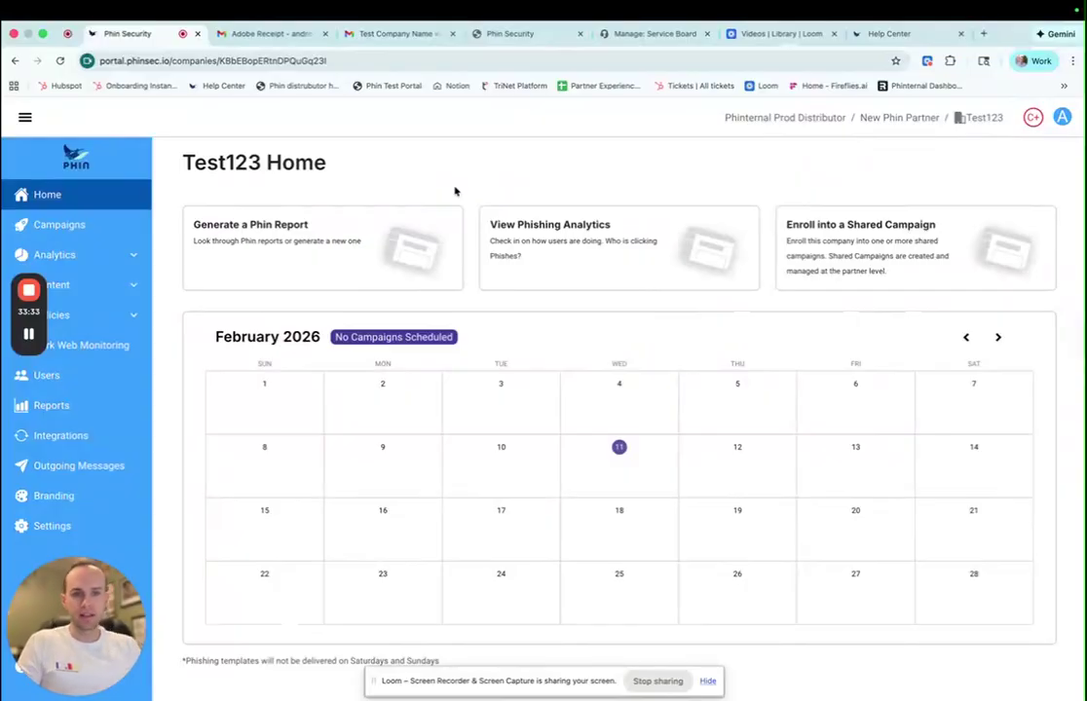
pyautogui.click(97, 231)
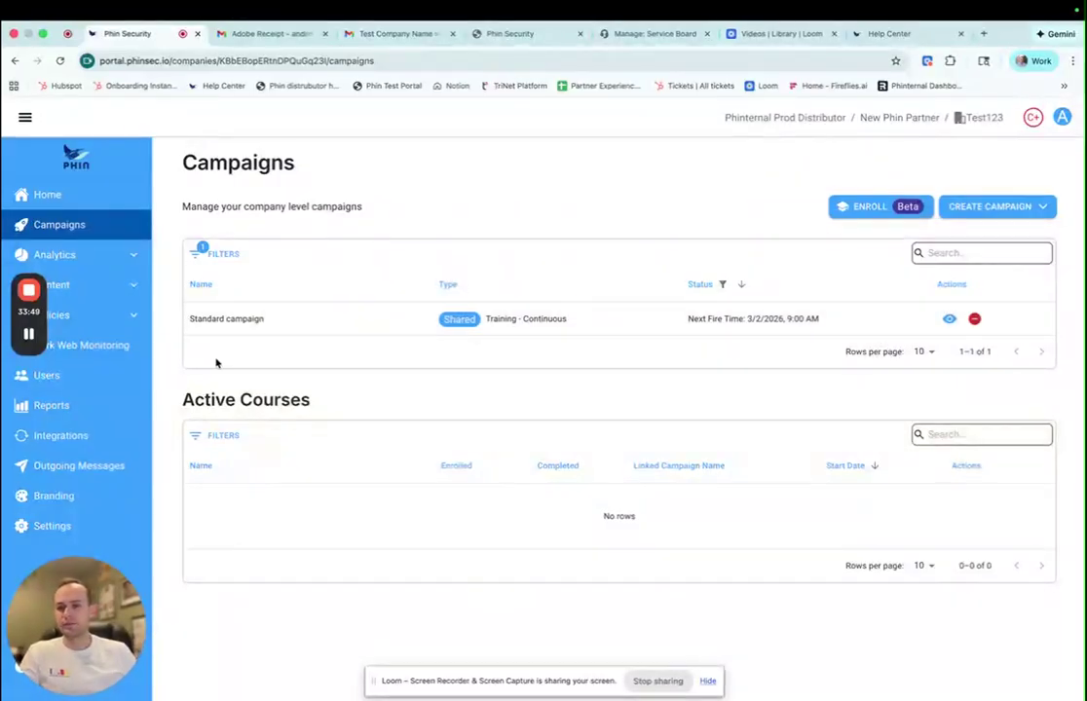
# - Review the Connected integrations, then open the Policies Library document catalog
pyautogui.click(105, 434)
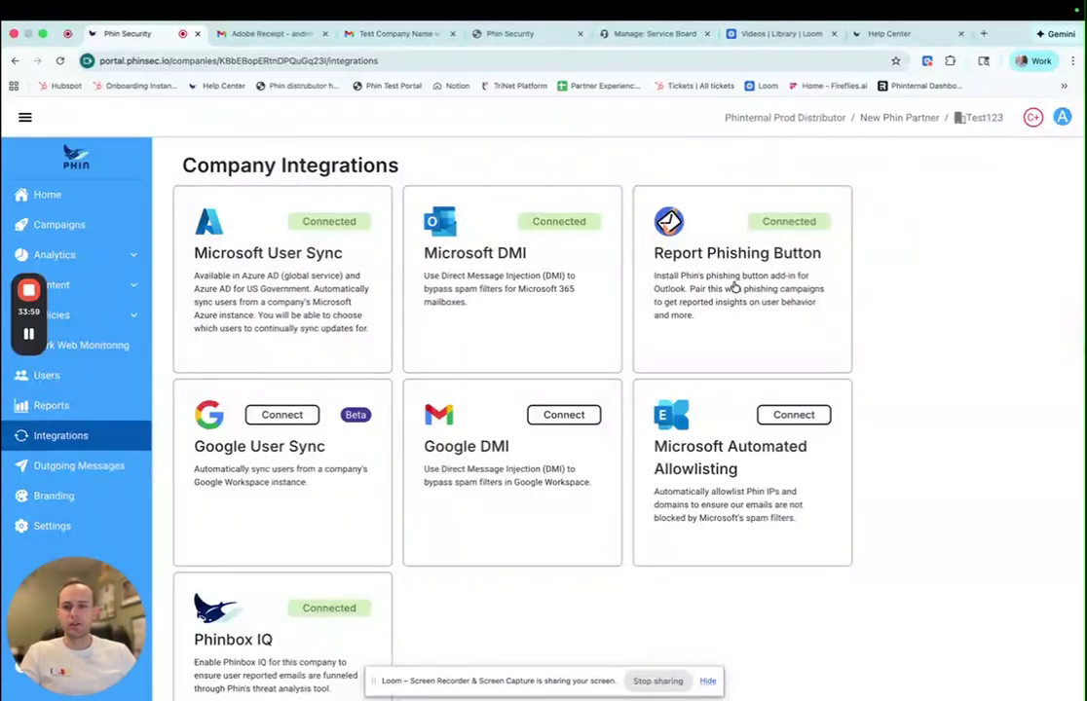
pyautogui.scroll(-1, 726, 284)
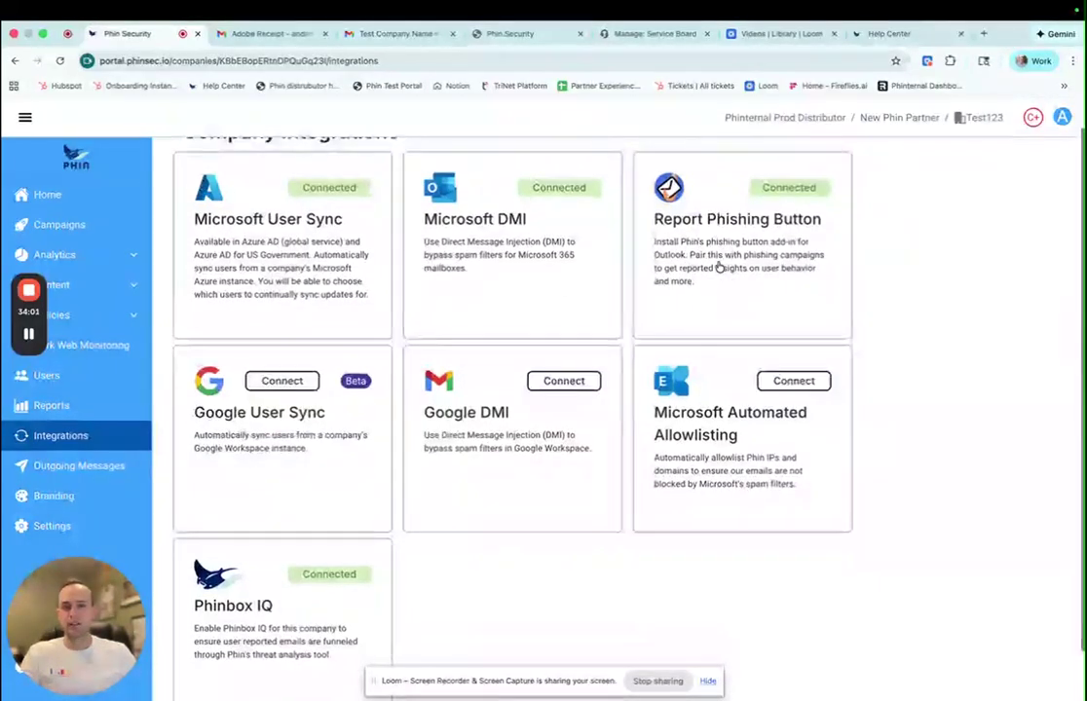
pyautogui.scroll(-1, 376, 582)
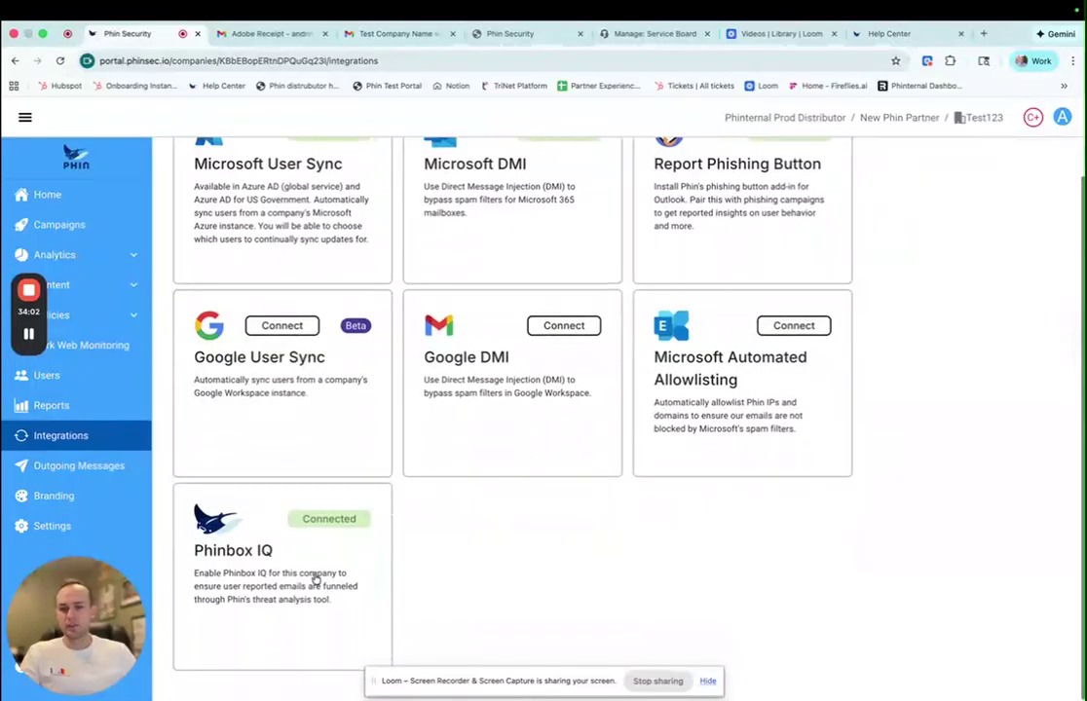
pyautogui.scroll(1, 315, 579)
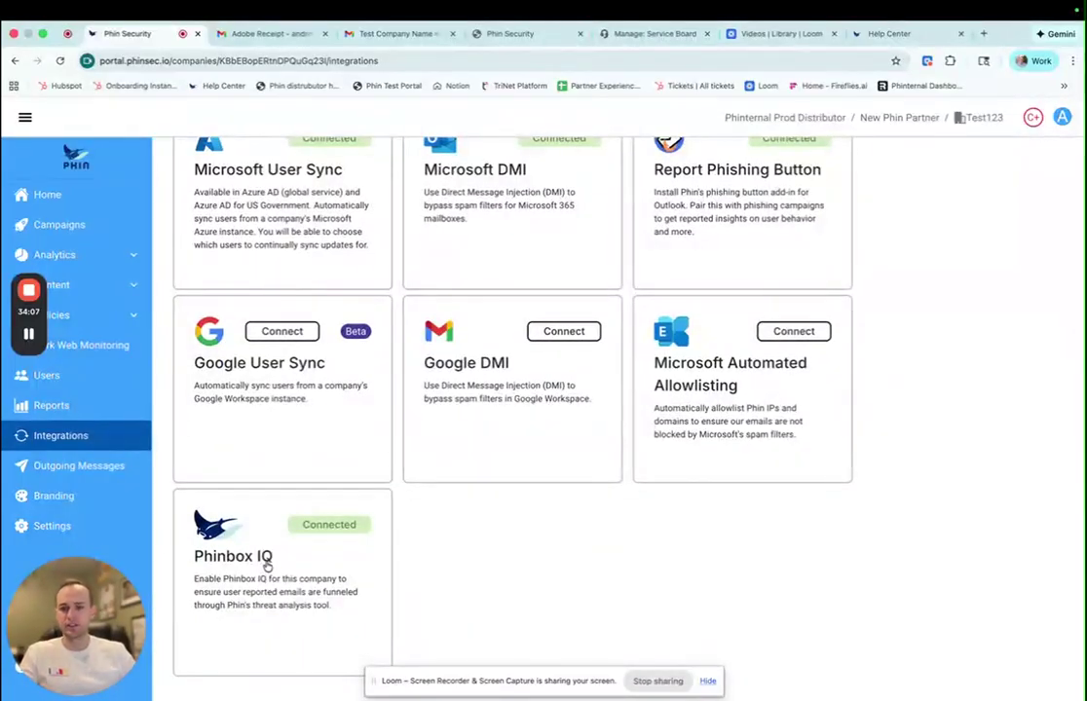
pyautogui.scroll(1, 320, 560)
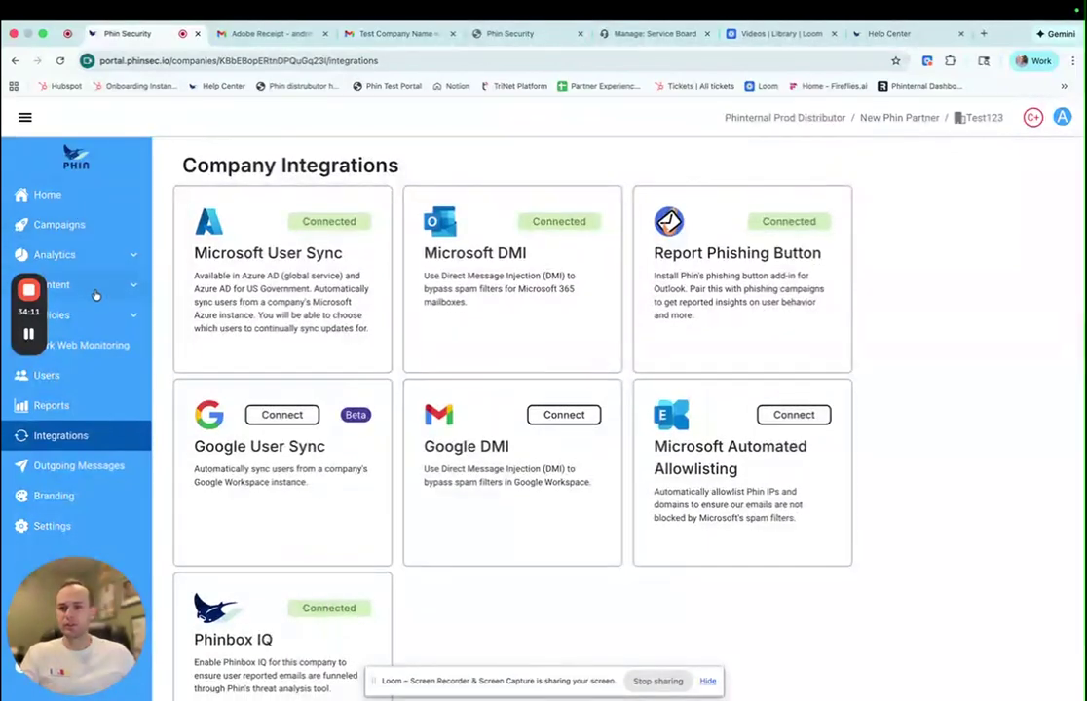
pyautogui.click(89, 314)
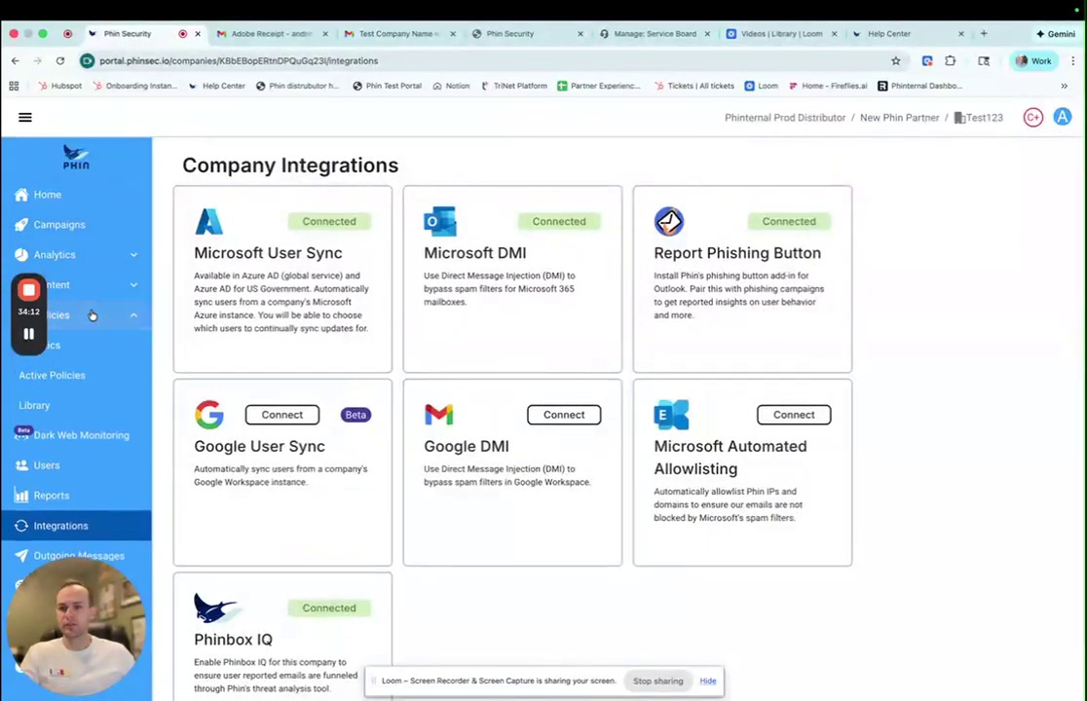
pyautogui.click(72, 407)
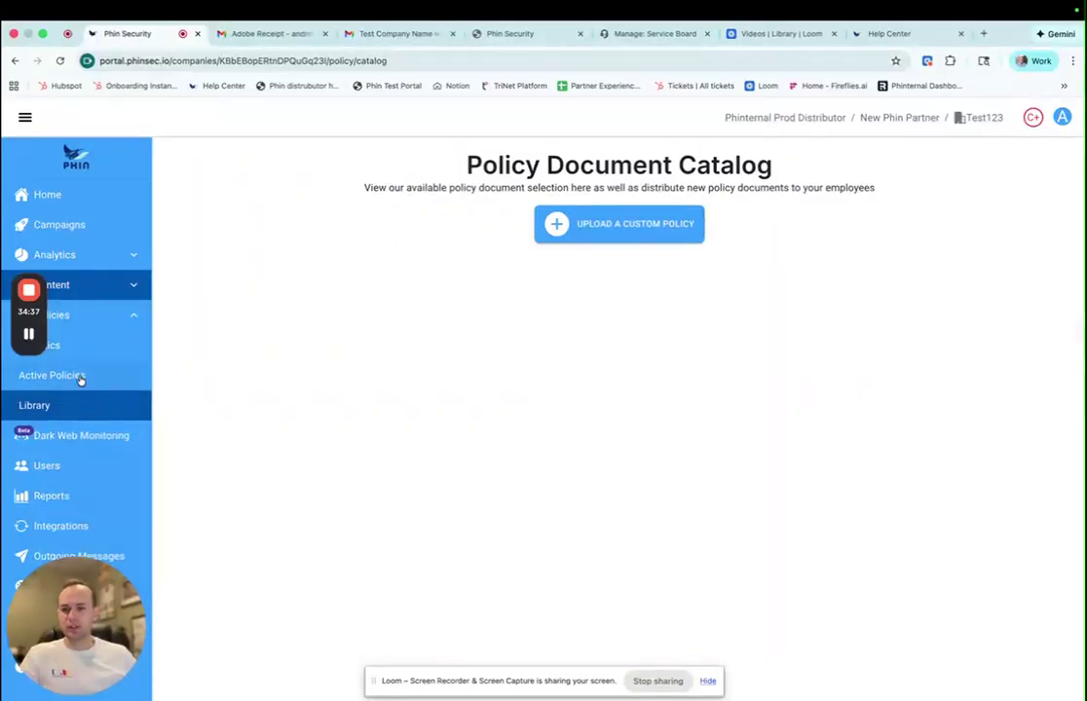
# - Browse the Active Policies, Analytics and Library pages, then open Dark Web Monitoring
pyautogui.click(81, 377)
pyautogui.click(84, 348)
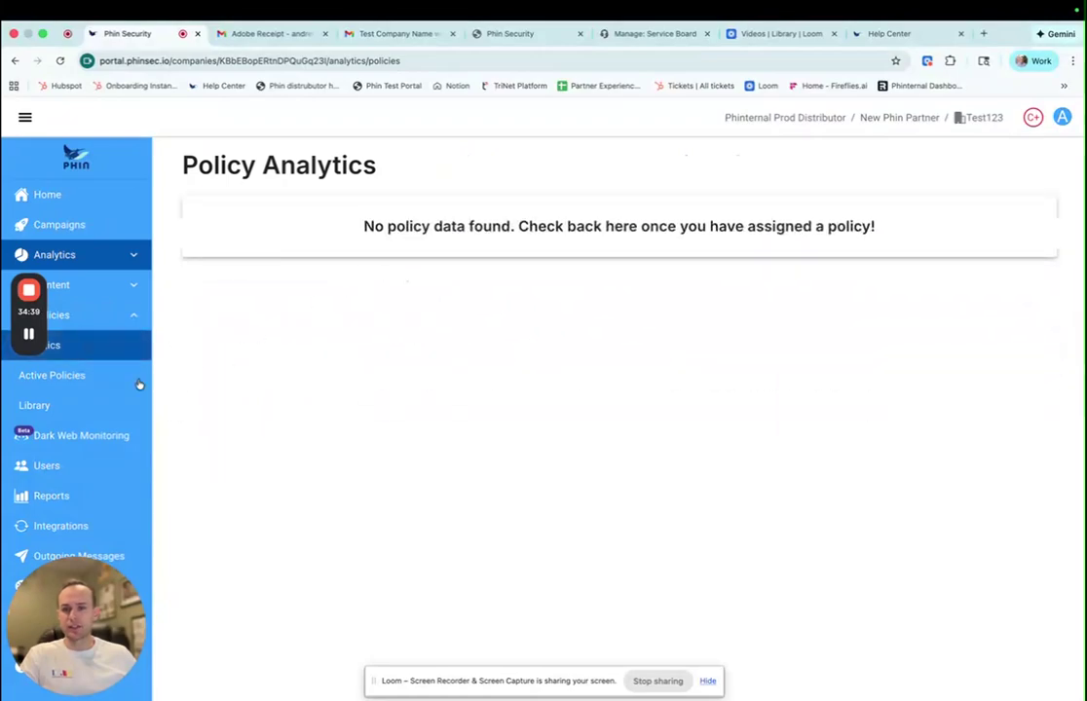
pyautogui.click(126, 380)
pyautogui.click(88, 410)
pyautogui.click(77, 438)
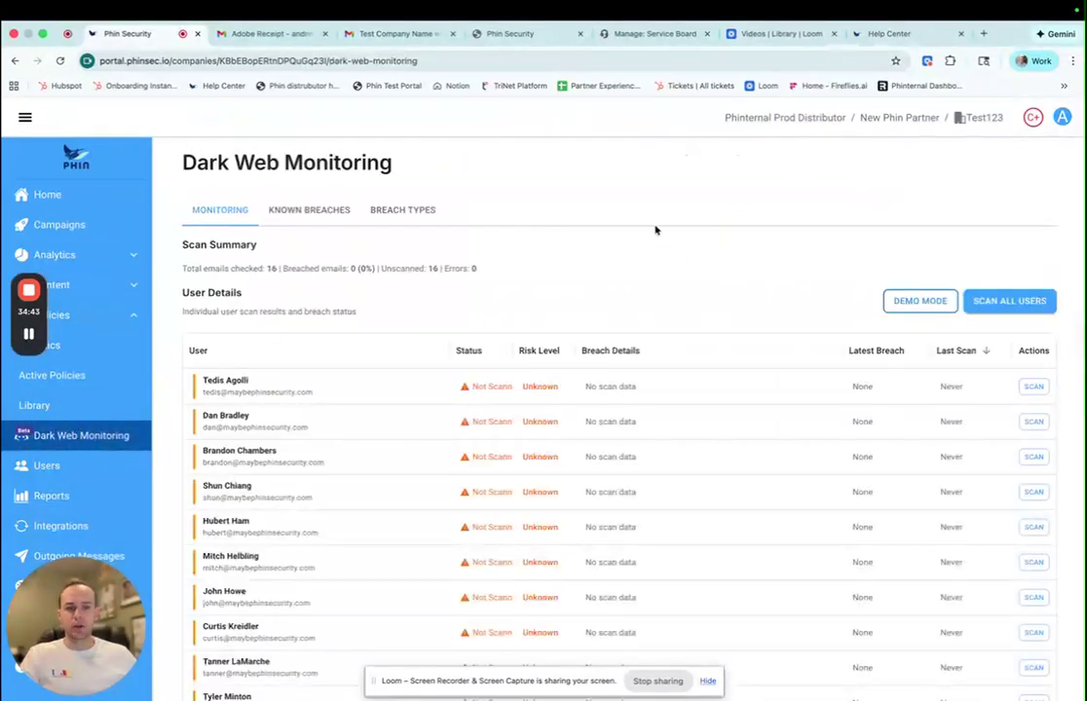
pyautogui.scroll(-3, 589, 315)
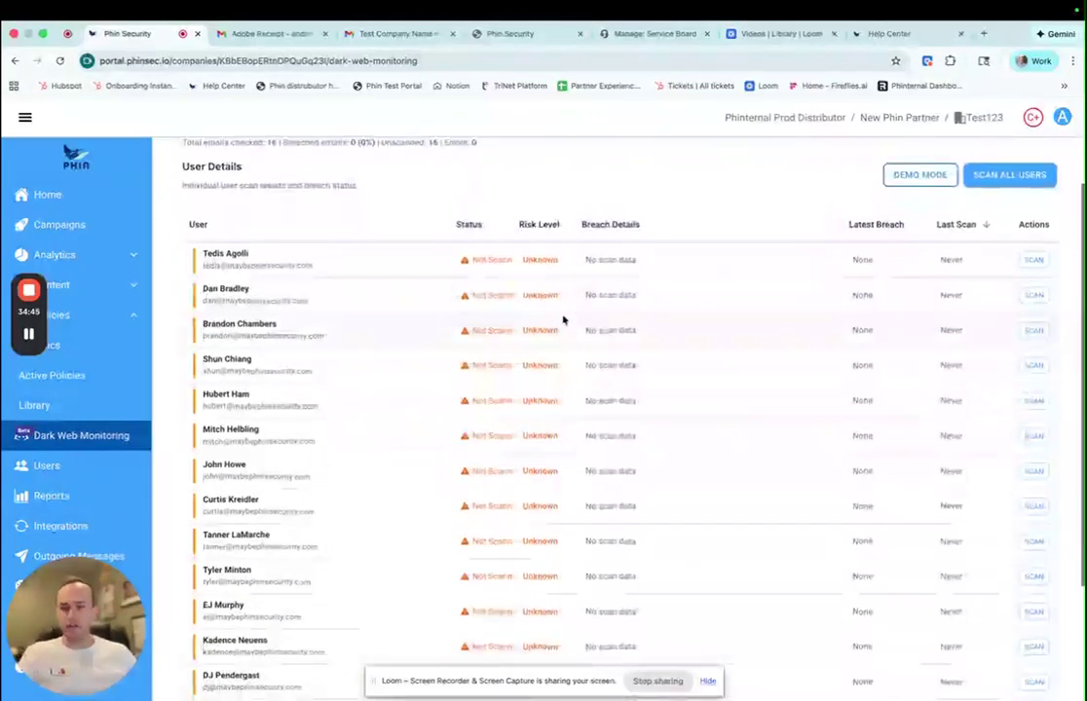
pyautogui.scroll(-3, 532, 361)
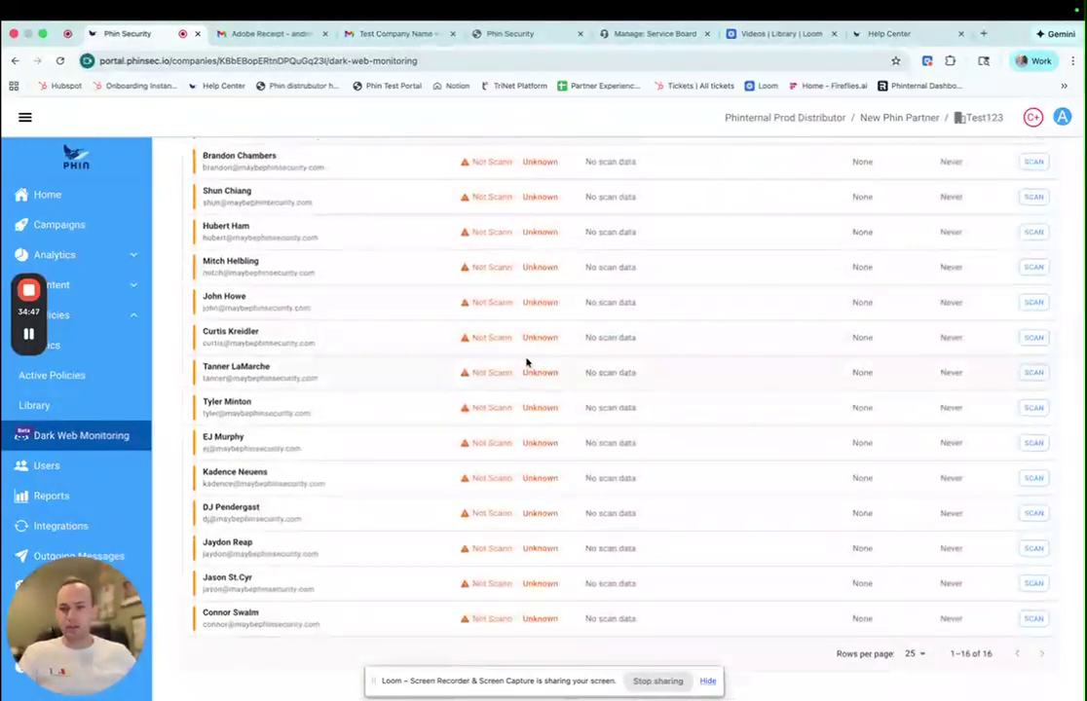
pyautogui.scroll(5, 478, 364)
# - Run Demo Mode to show 9 of 16 scanned emails breached, also viewing Known Breaches
pyautogui.click(908, 302)
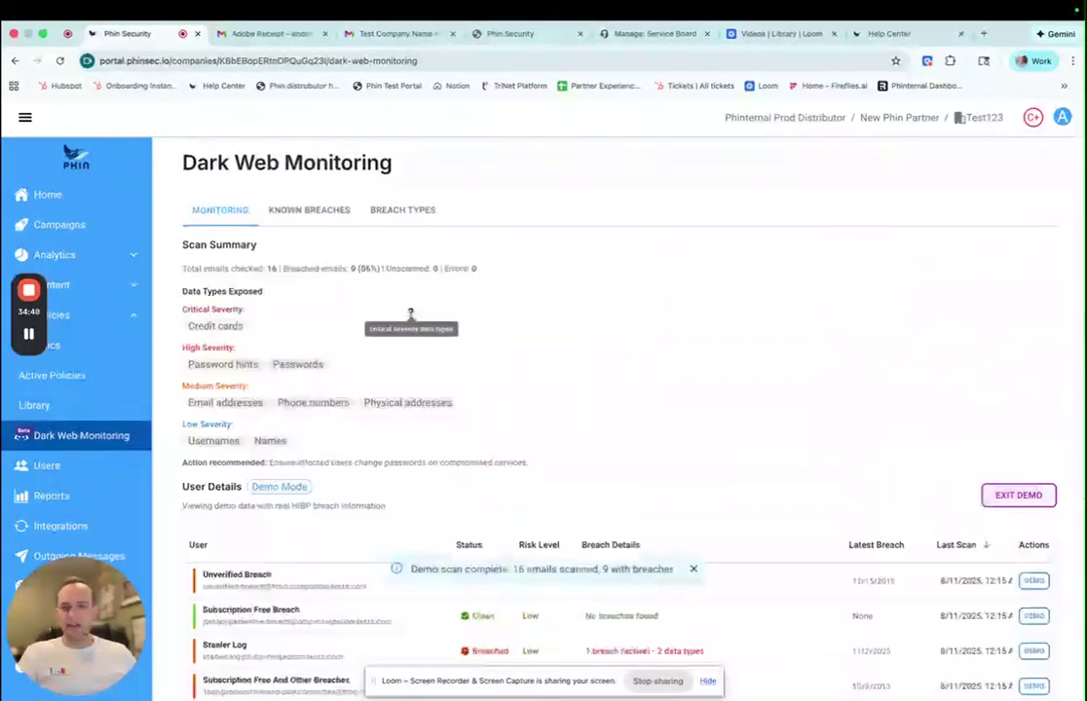
pyautogui.scroll(-1, 410, 315)
pyautogui.scroll(-2, 416, 368)
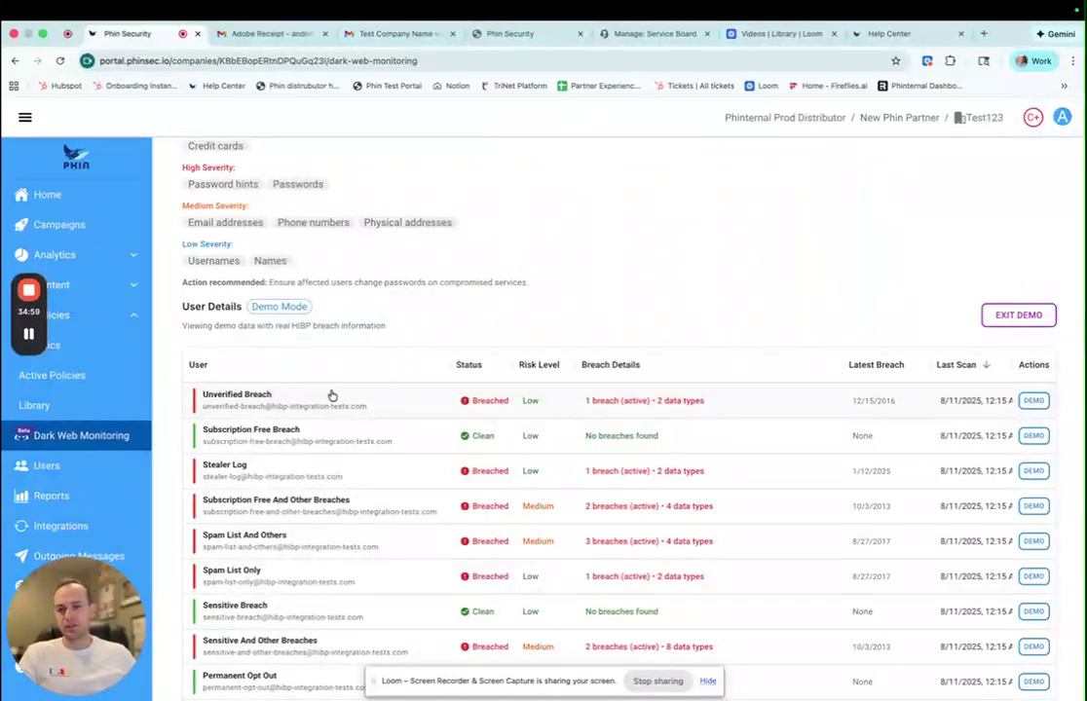
pyautogui.scroll(5, 331, 395)
pyautogui.click(309, 211)
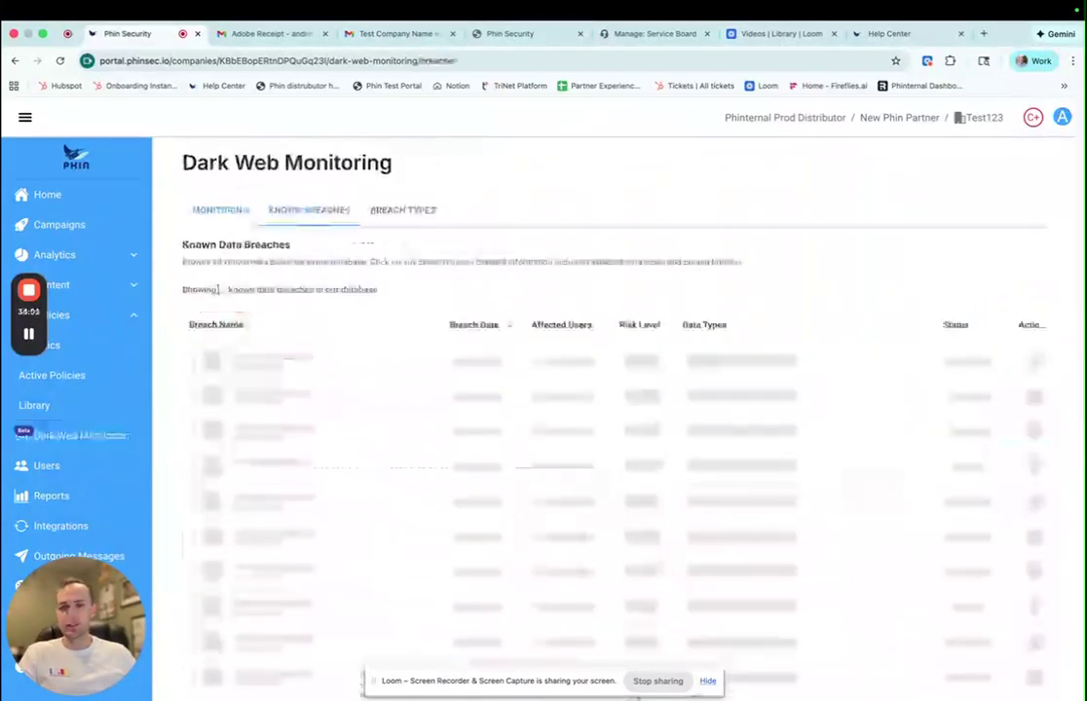
pyautogui.click(222, 210)
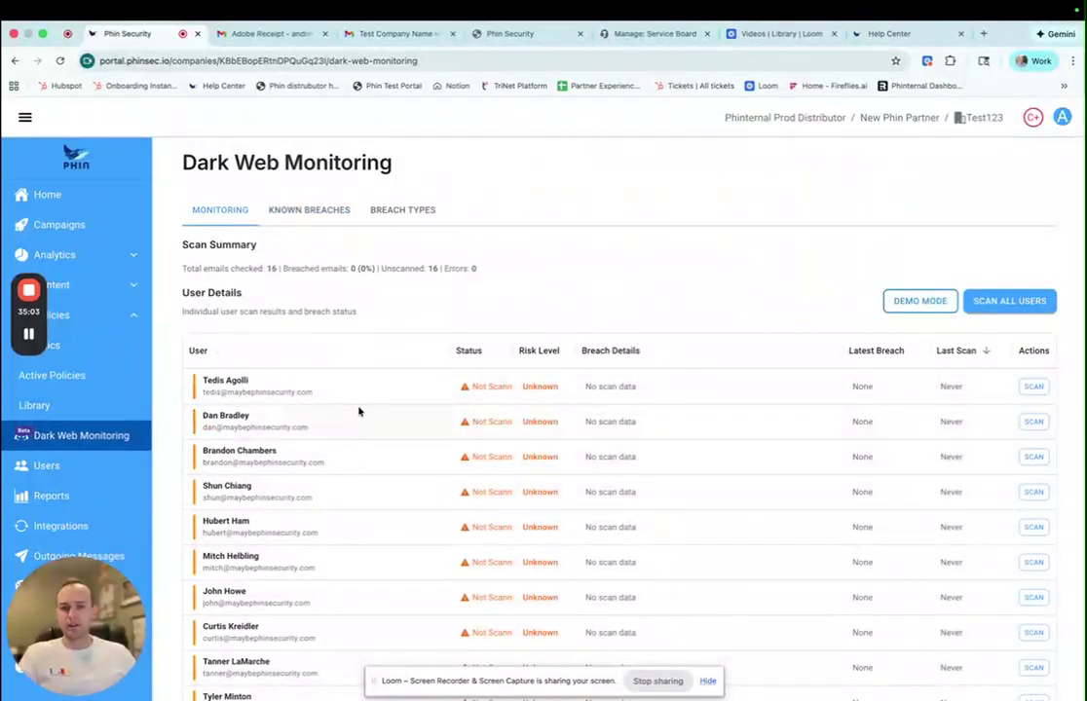
pyautogui.click(890, 306)
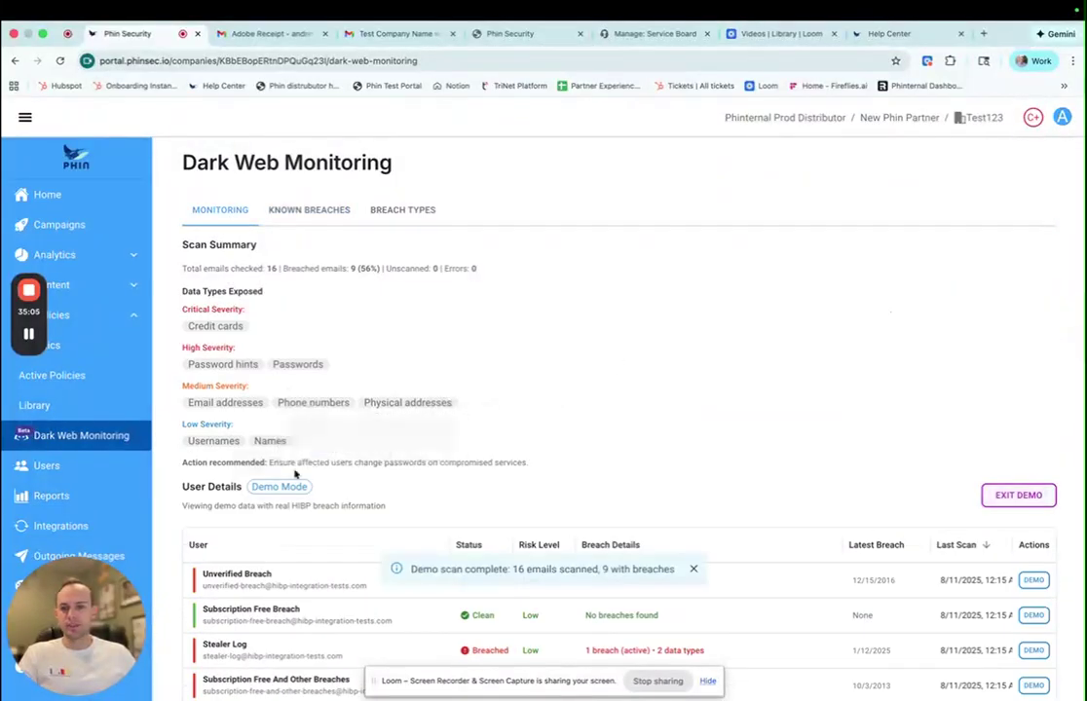
pyautogui.scroll(-3, 295, 475)
pyautogui.scroll(-2, 259, 477)
pyautogui.click(265, 450)
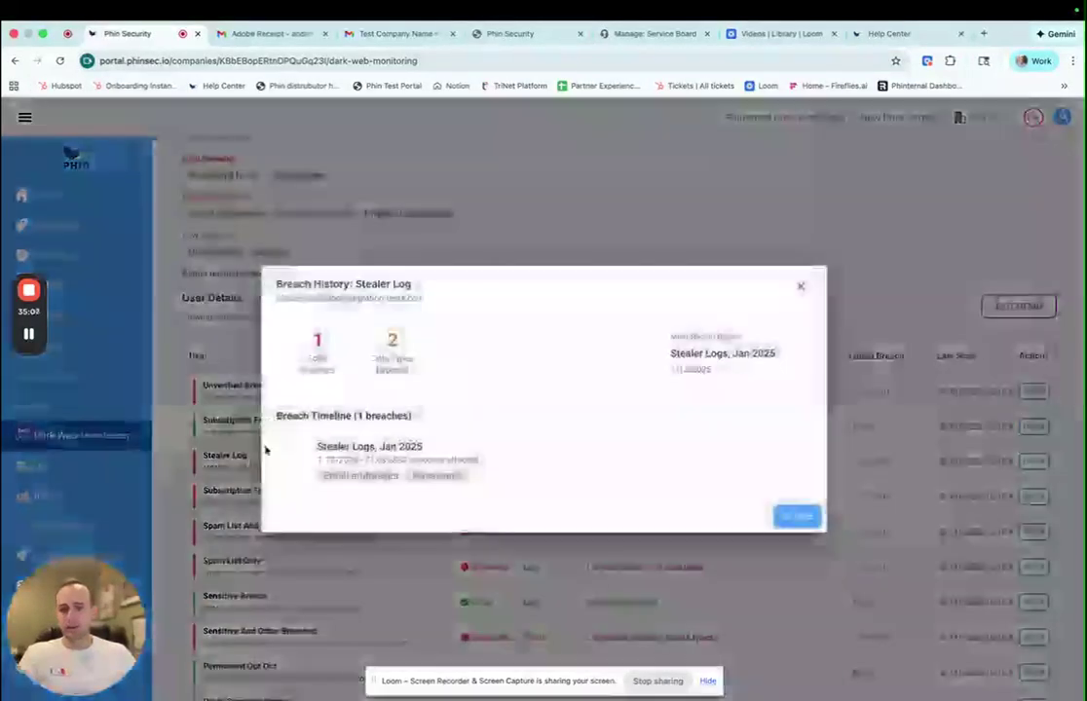
pyautogui.click(367, 446)
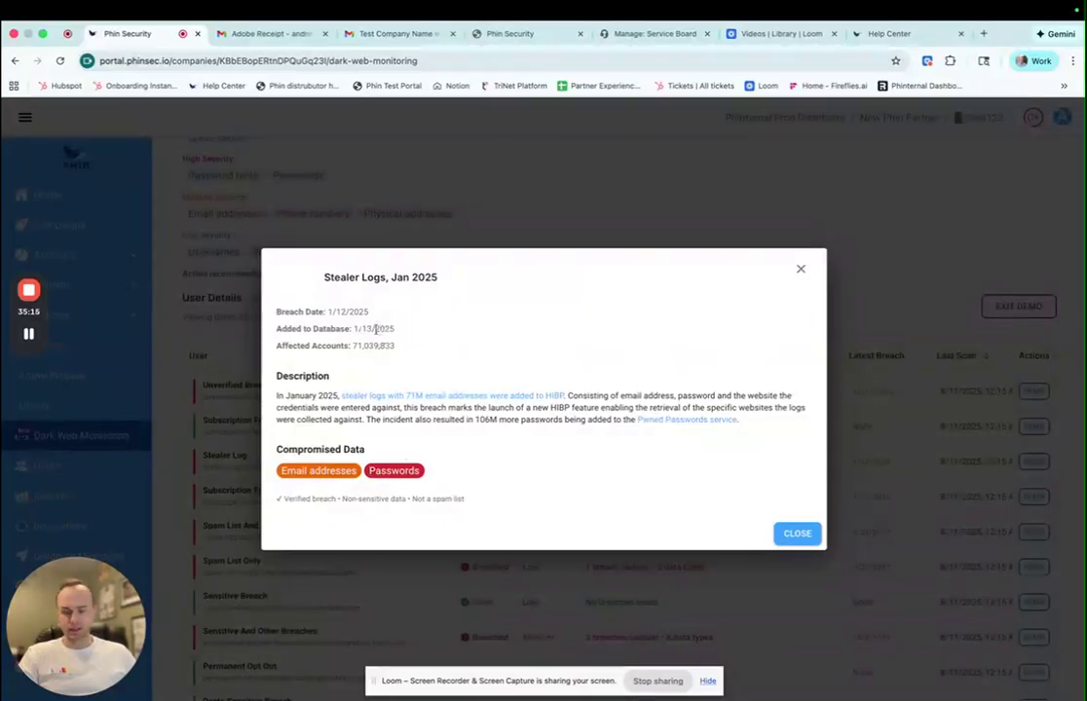
pyautogui.click(801, 269)
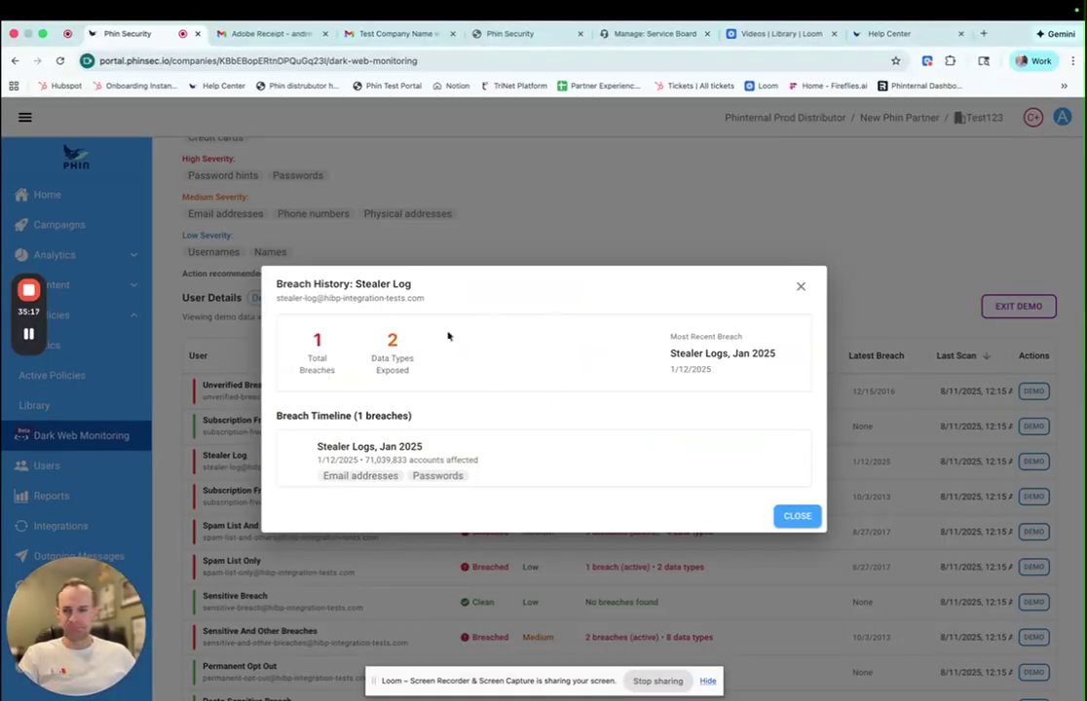
pyautogui.click(801, 289)
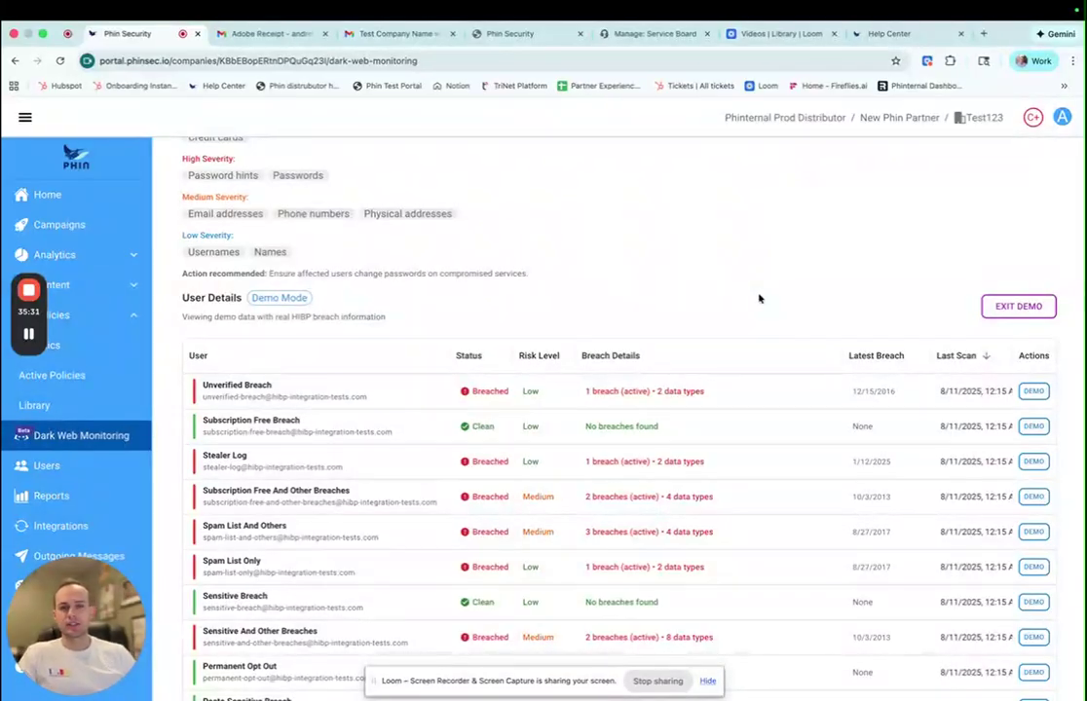
pyautogui.scroll(3, 759, 298)
pyautogui.moveTo(642, 428)
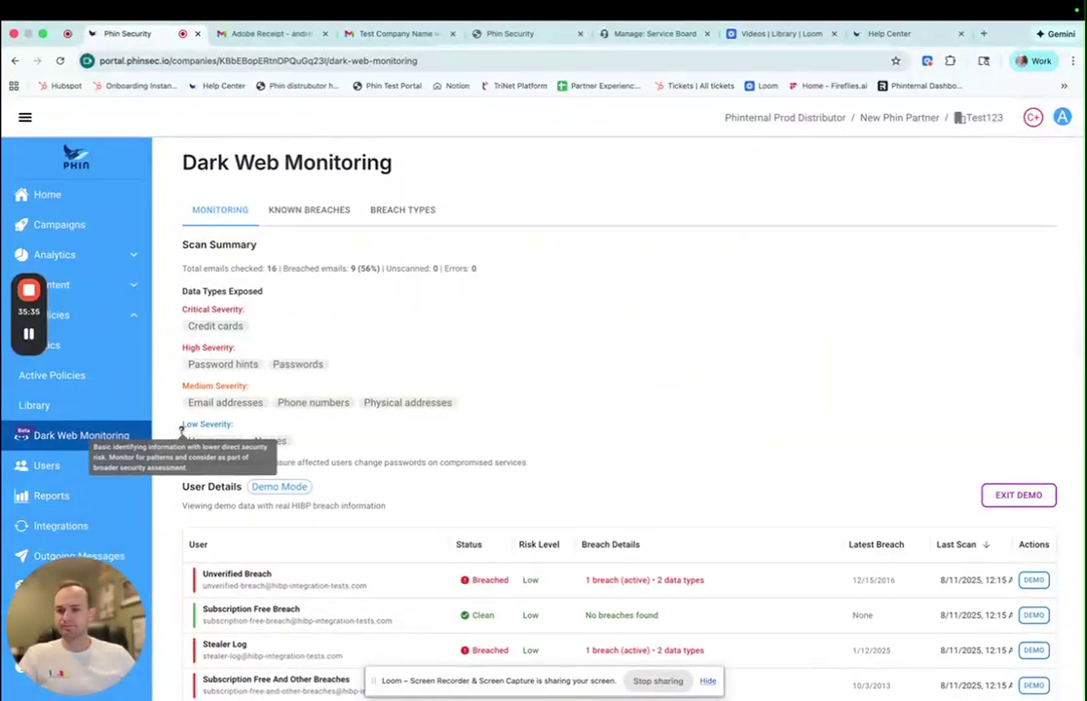
pyautogui.scroll(-1, 87, 574)
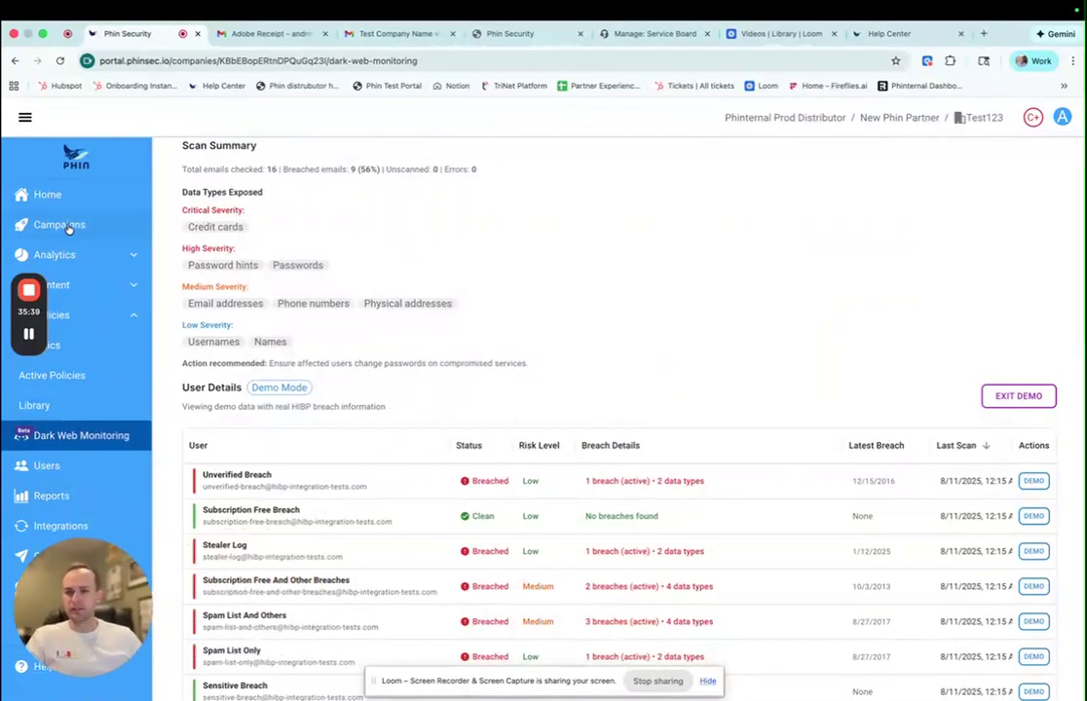
pyautogui.moveTo(100, 619); pyautogui.dragTo(1018, 620)
# - Open Branding and review Company Name (Test123), Logo Customization and Welcome Emails
pyautogui.click(68, 588)
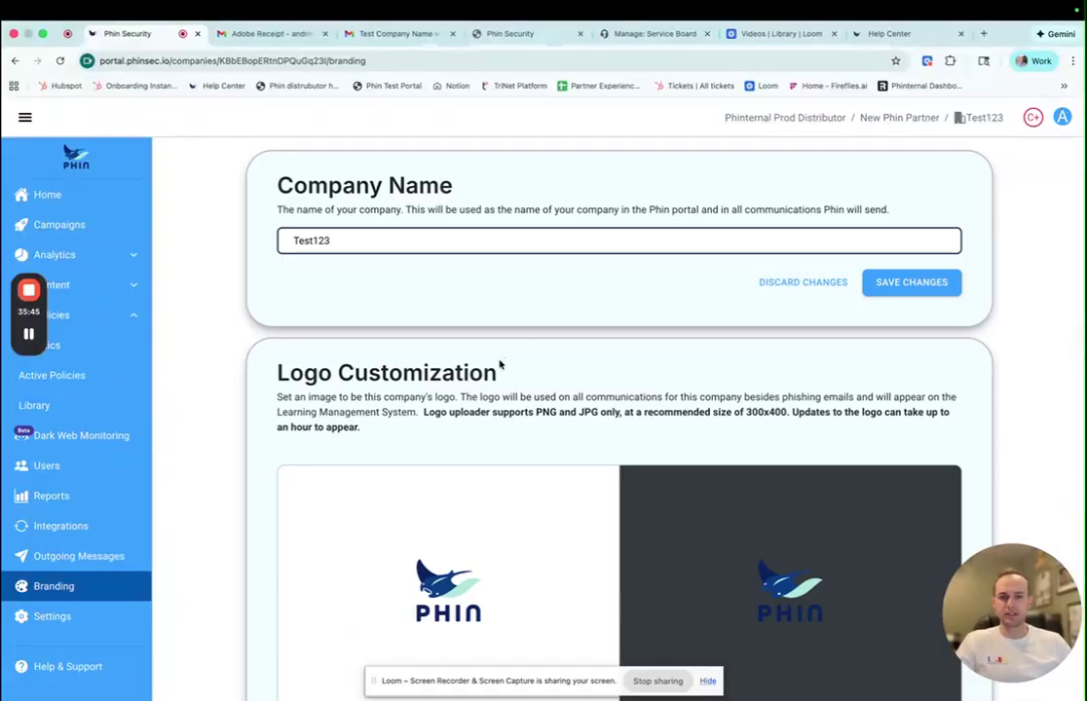
pyautogui.scroll(-2, 482, 357)
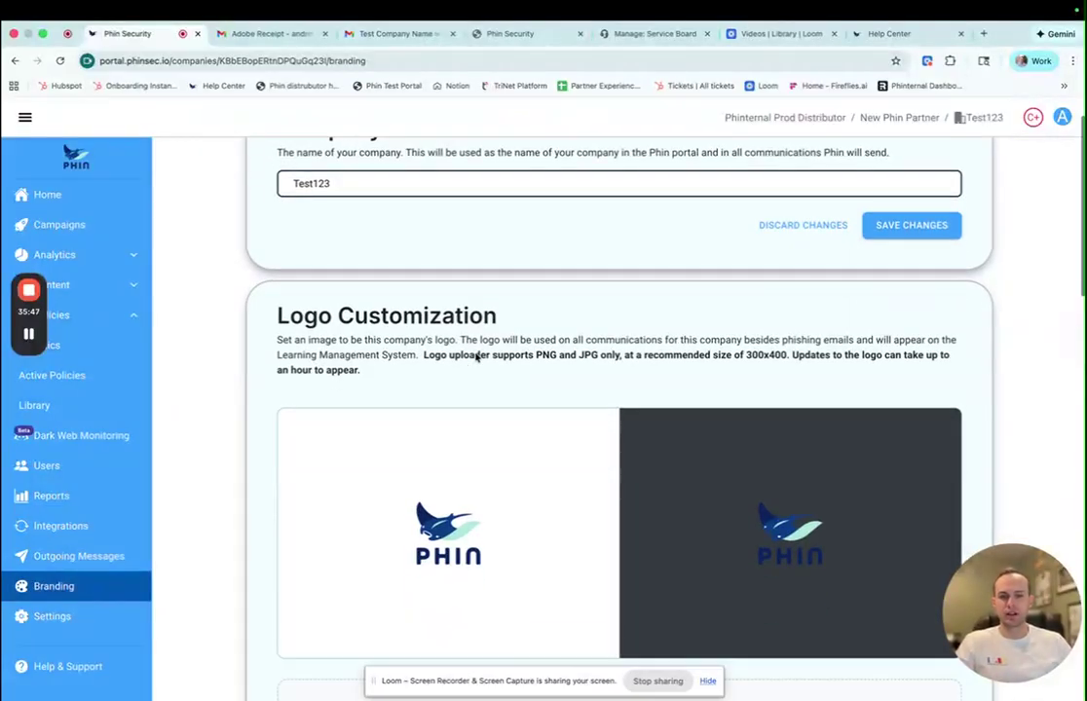
pyautogui.scroll(-2, 477, 356)
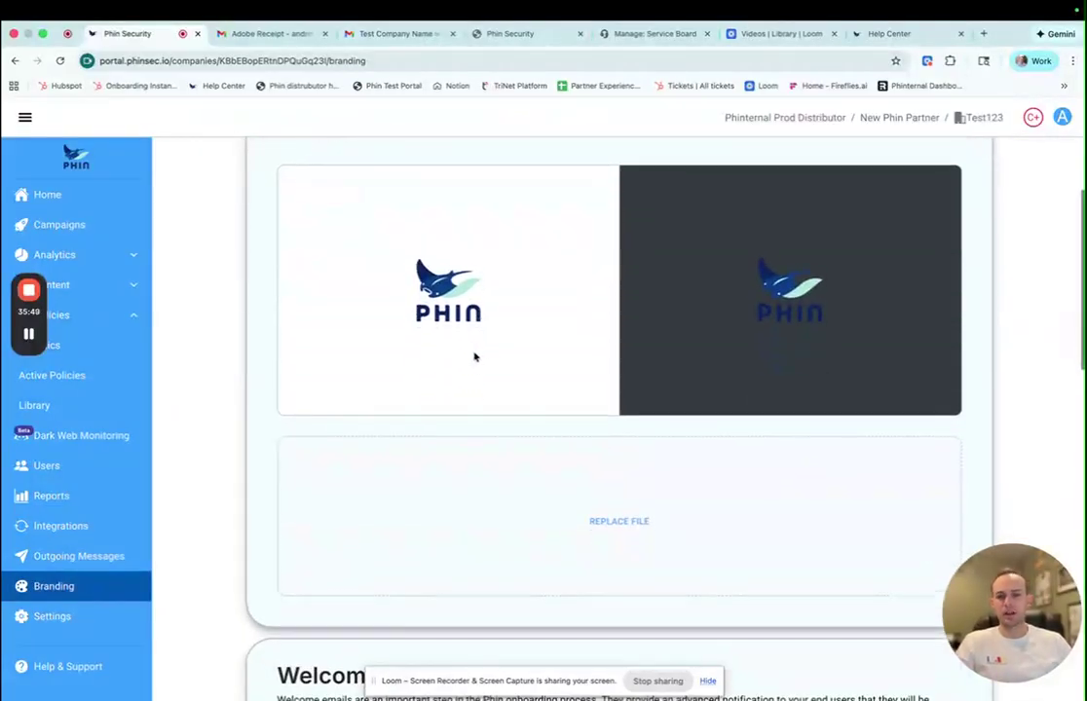
pyautogui.scroll(2, 476, 357)
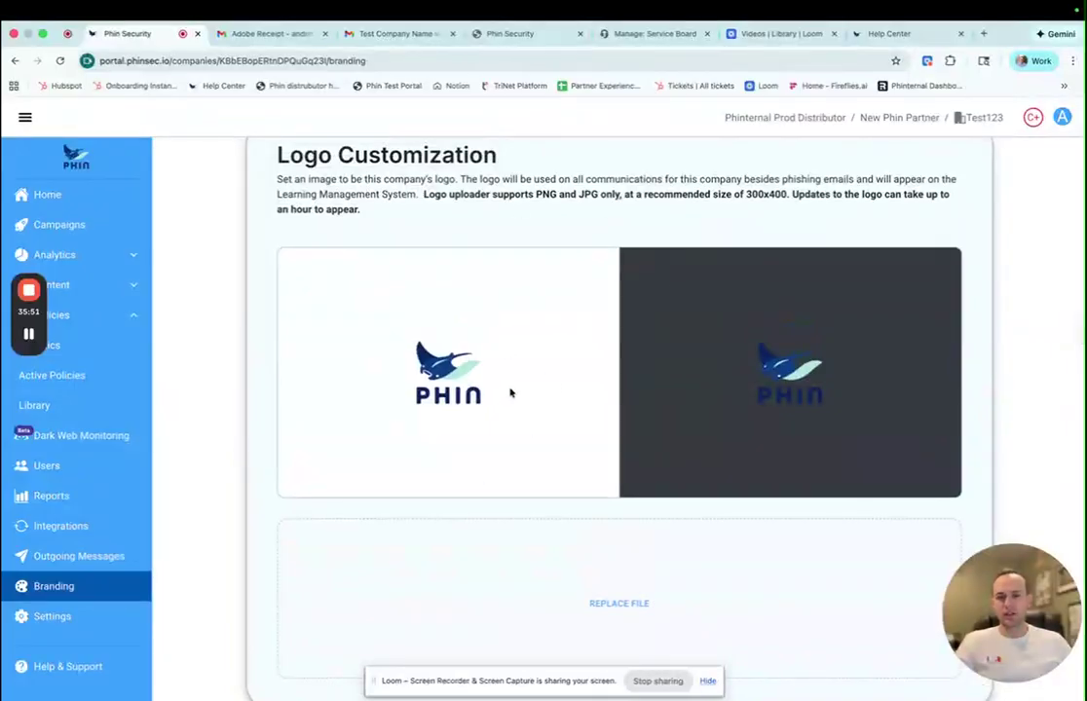
pyautogui.scroll(-6, 485, 416)
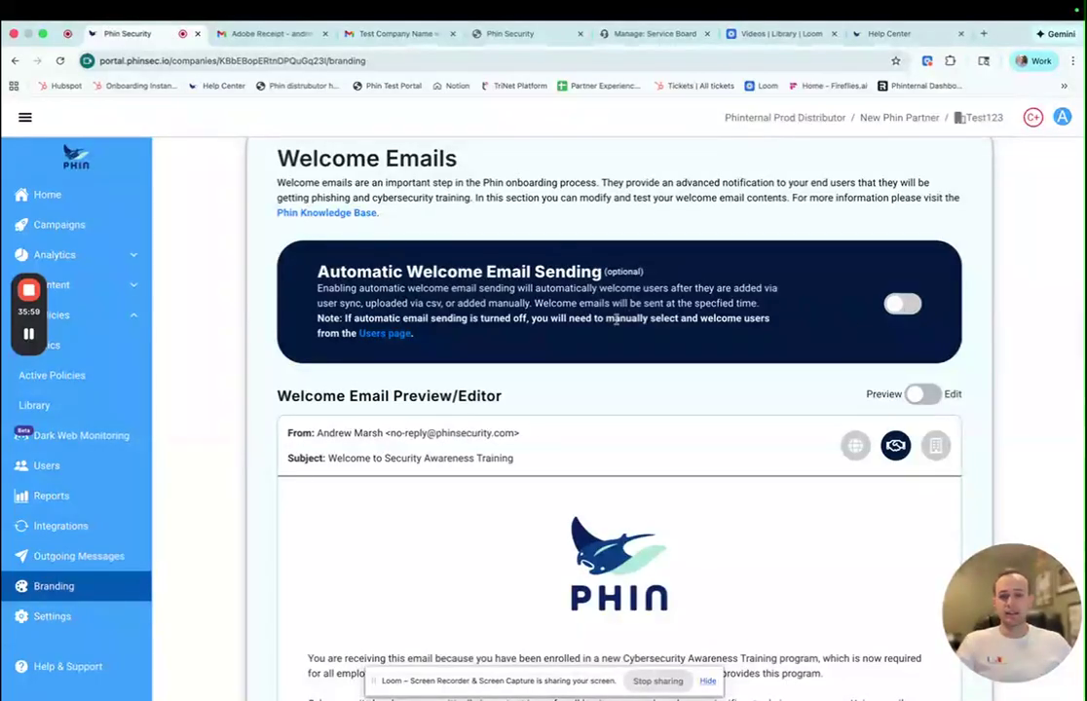
pyautogui.scroll(-2, 609, 327)
pyautogui.scroll(-3, 603, 331)
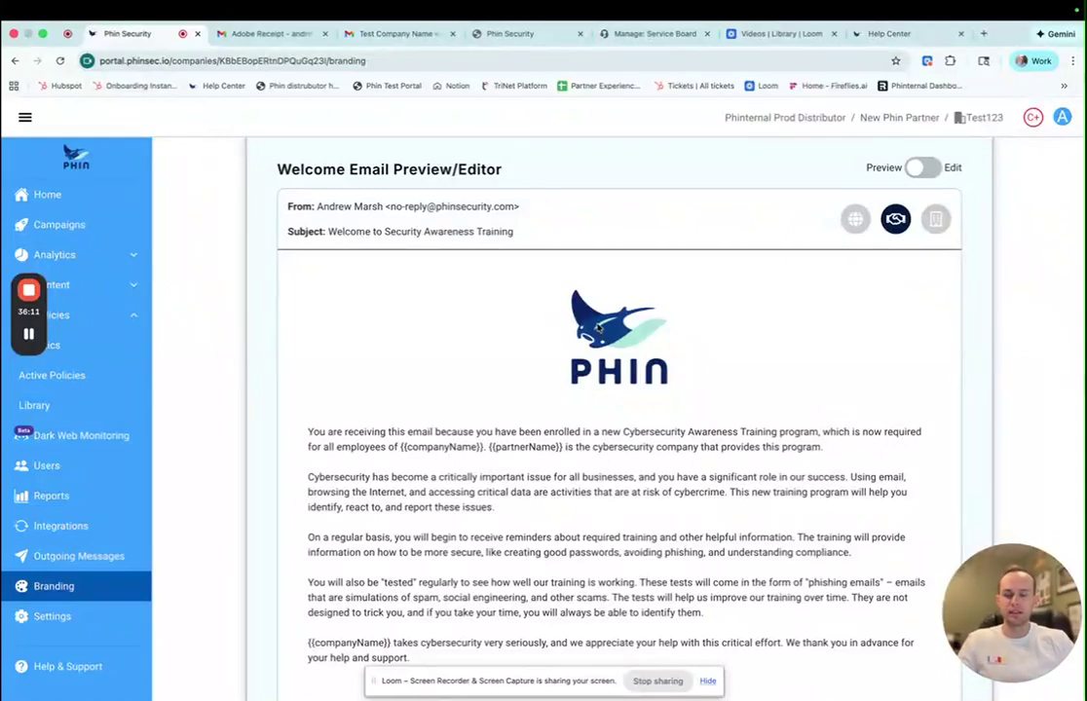
pyautogui.scroll(3, 598, 330)
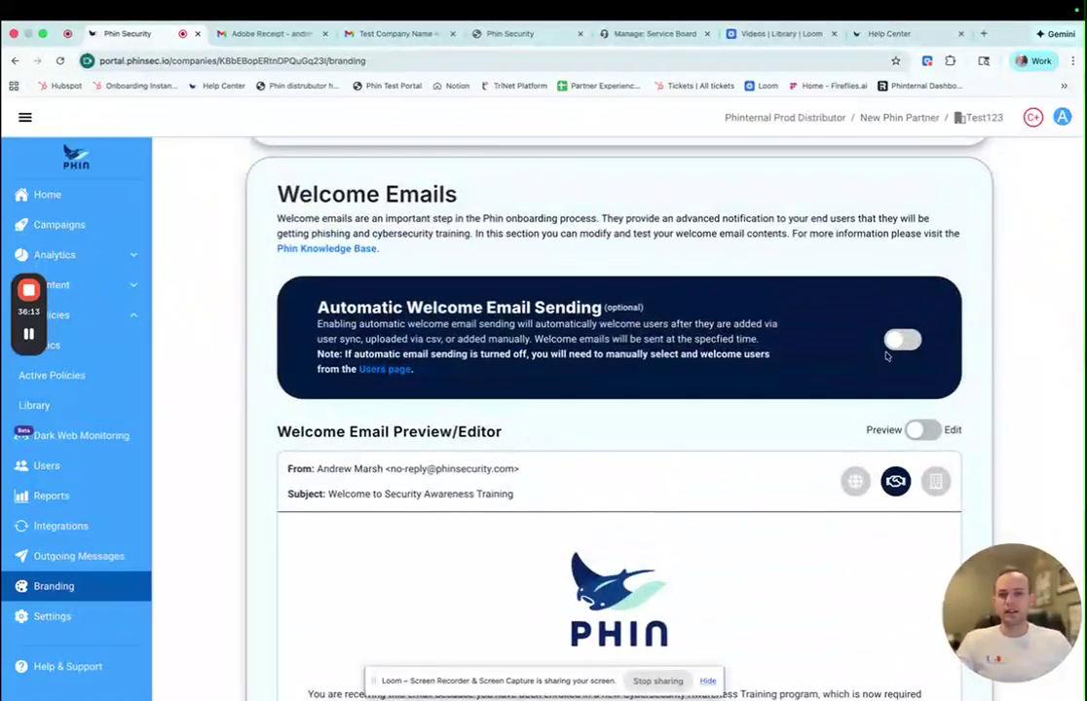
pyautogui.scroll(-3, 686, 401)
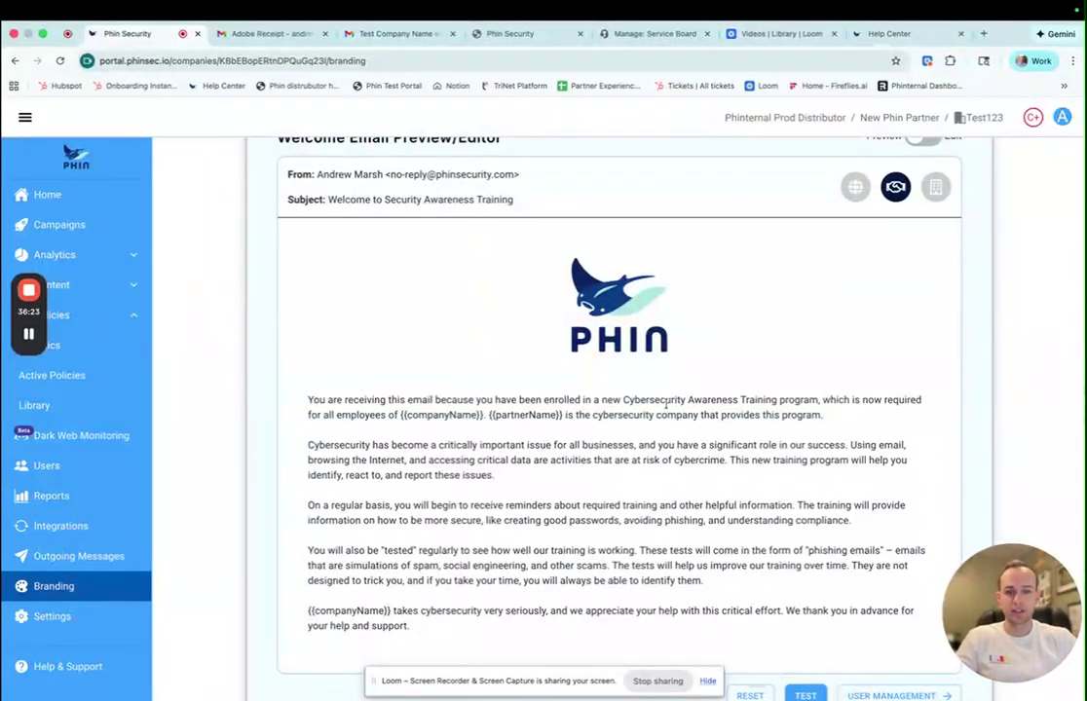
pyautogui.scroll(1, 666, 404)
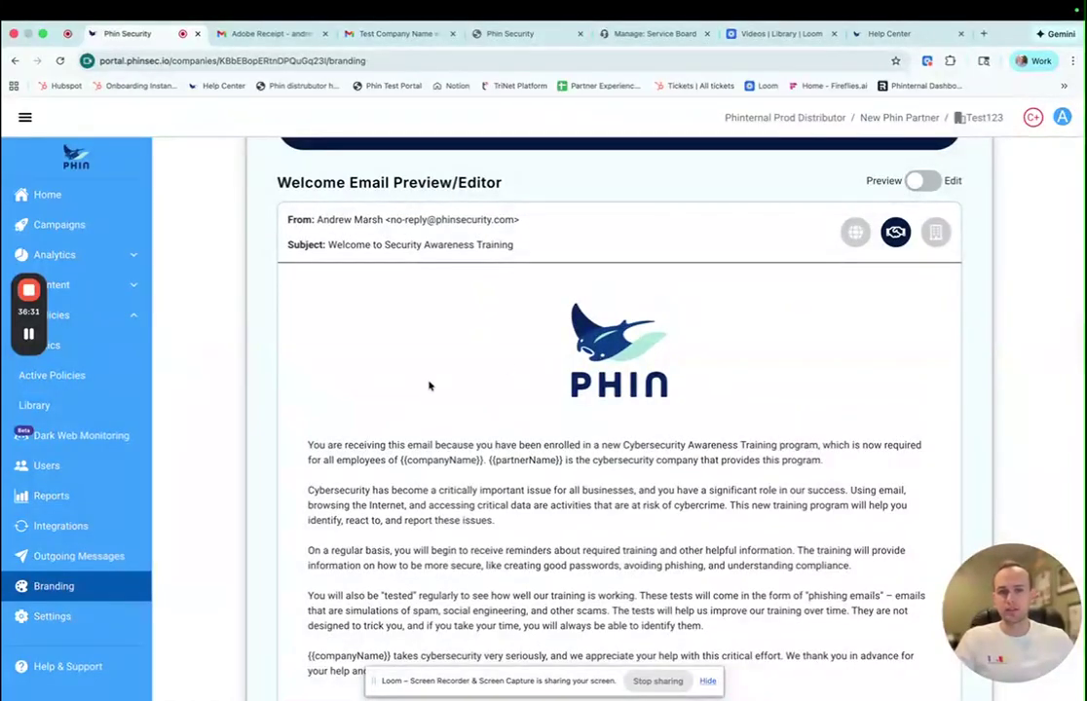
pyautogui.scroll(-5, 483, 415)
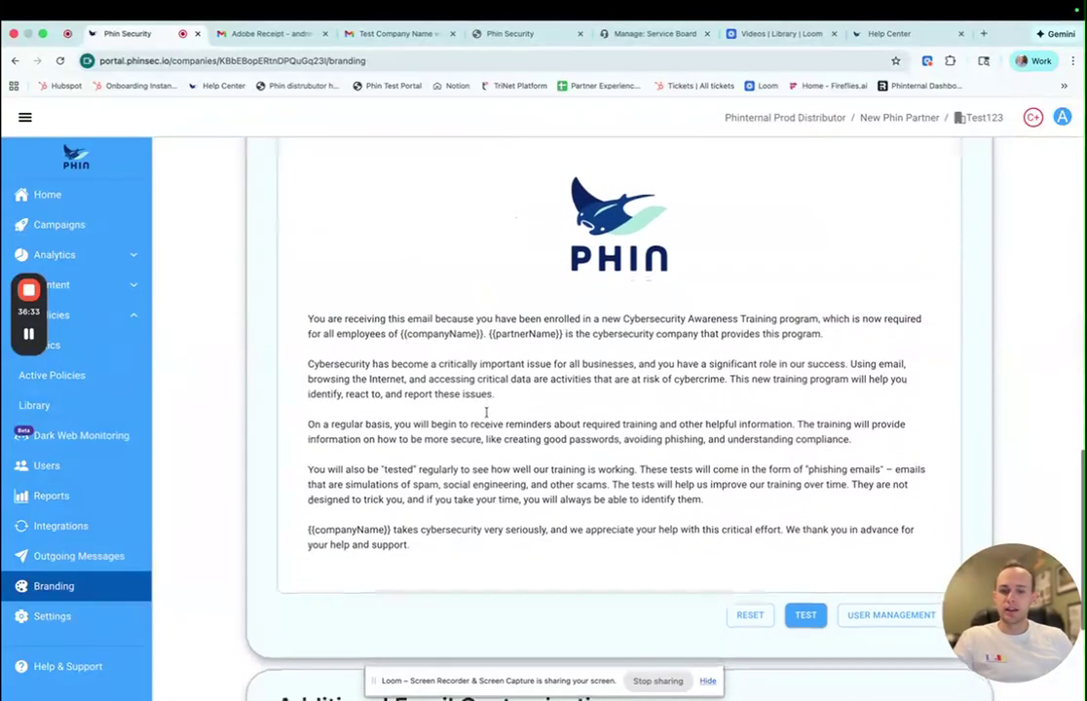
pyautogui.scroll(-1, 477, 416)
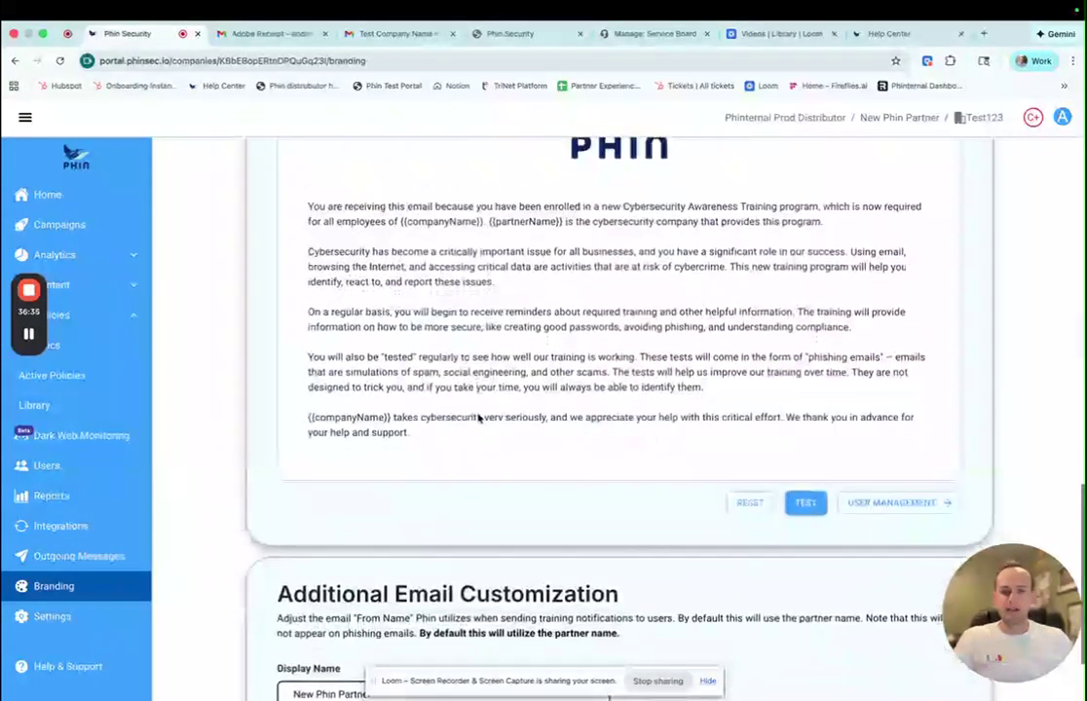
pyautogui.scroll(8, 477, 416)
pyautogui.scroll(8, 478, 417)
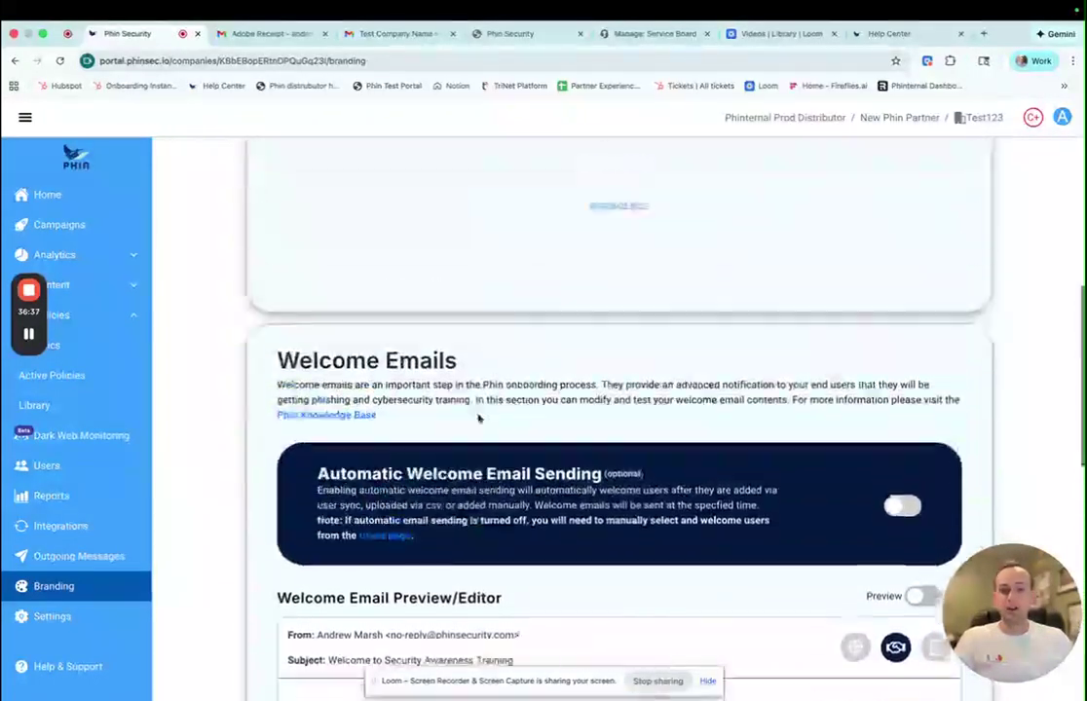
pyautogui.scroll(10, 477, 417)
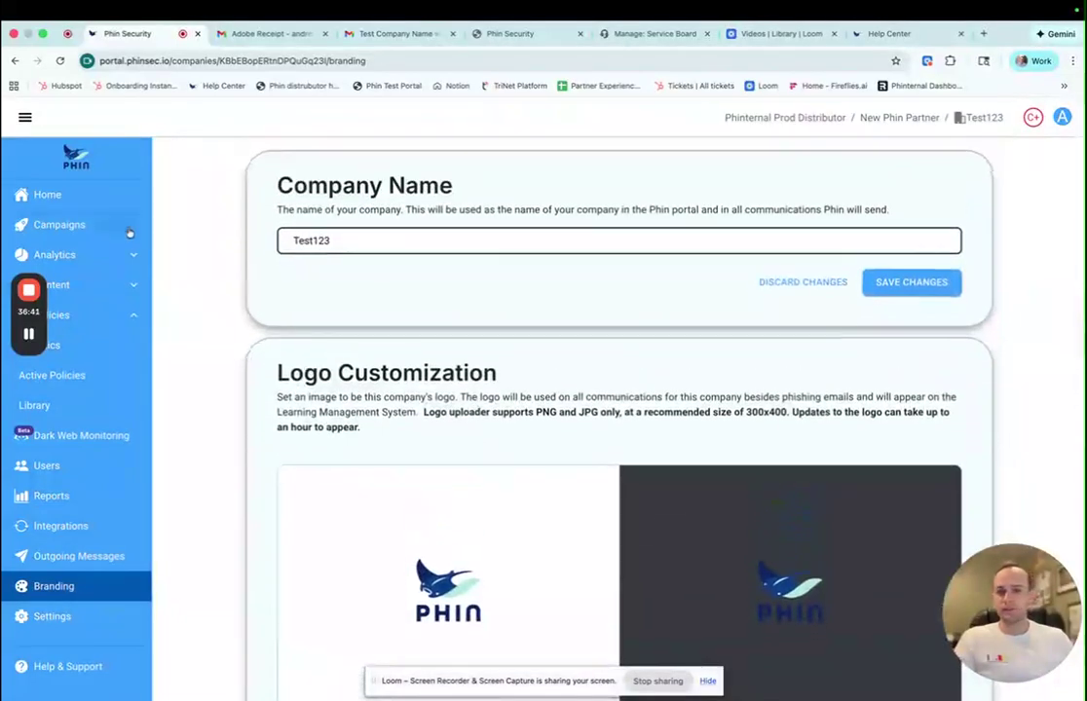
# - Go to the Test123 home, then up to Partner Home listing six companies
pyautogui.click(93, 202)
pyautogui.moveTo(981, 604); pyautogui.dragTo(80, 616)
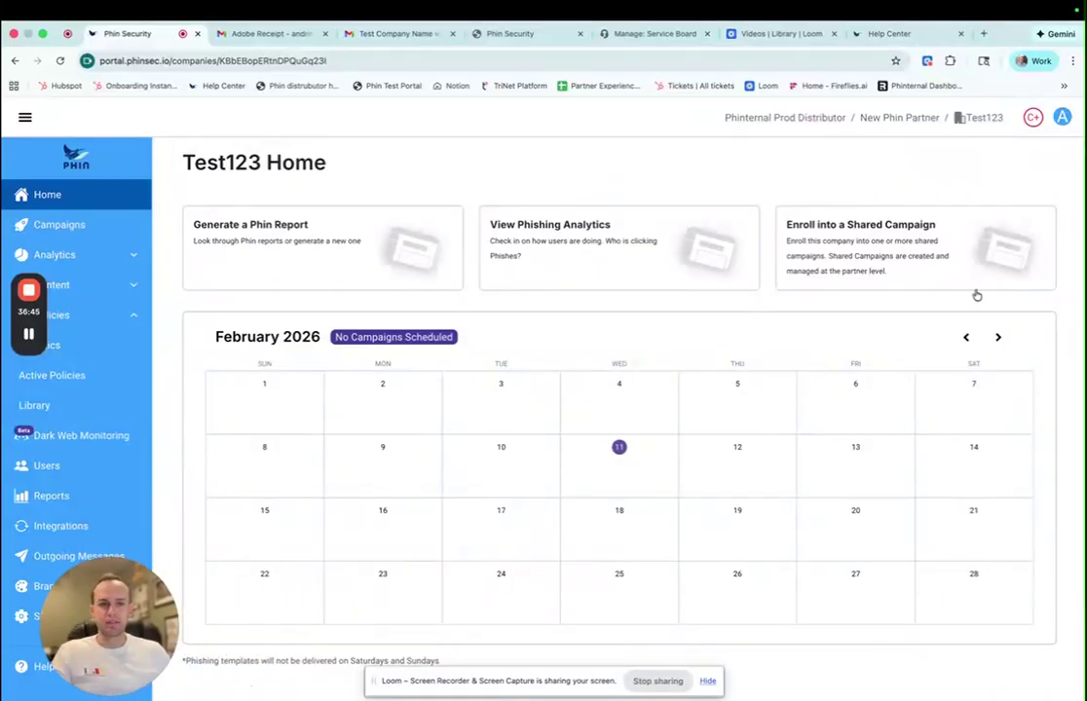
pyautogui.click(901, 117)
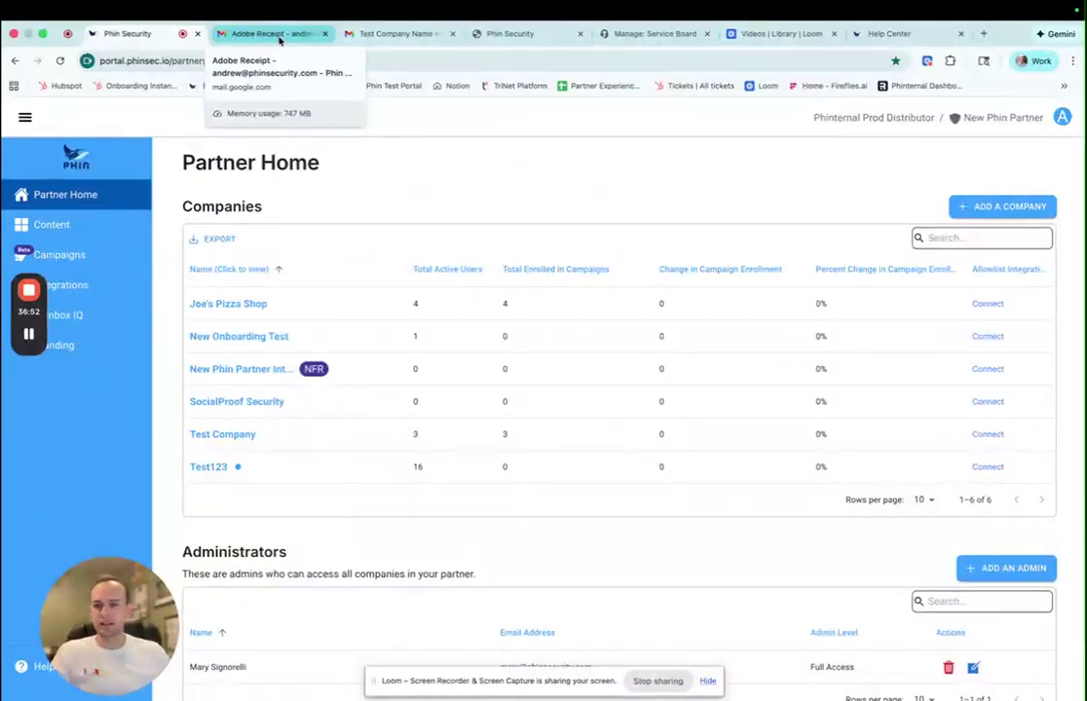
# - Switch to the Adobe Receipt email and scroll to its $289.95 annual-charge receipt
pyautogui.click(281, 37)
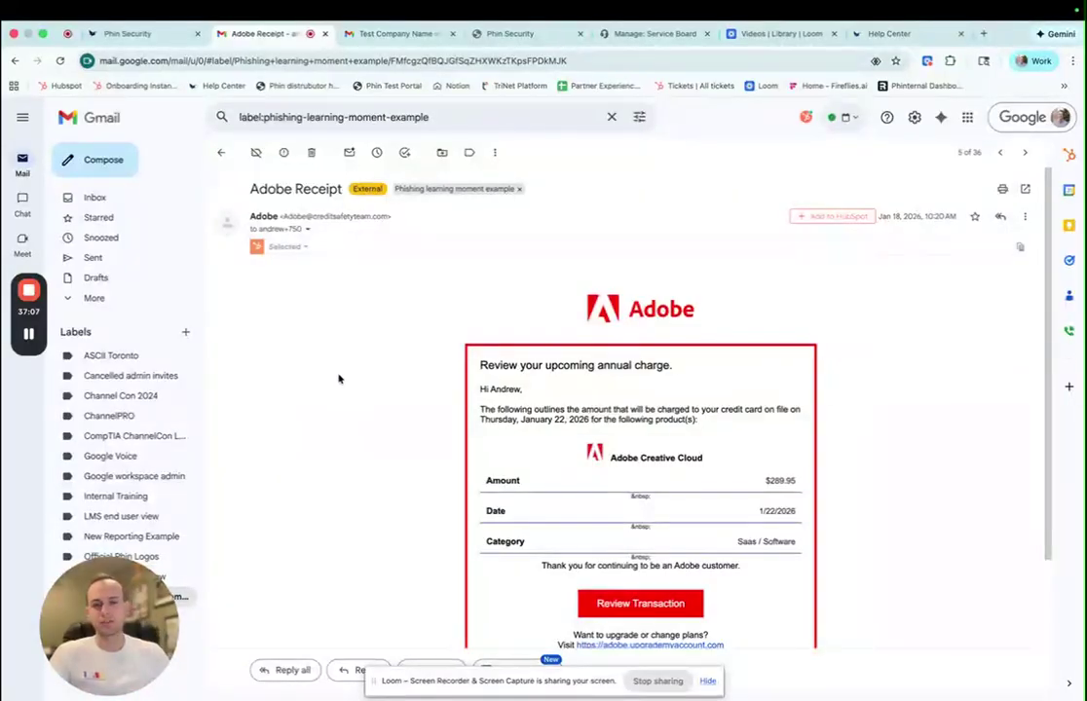
pyautogui.scroll(-1, 336, 381)
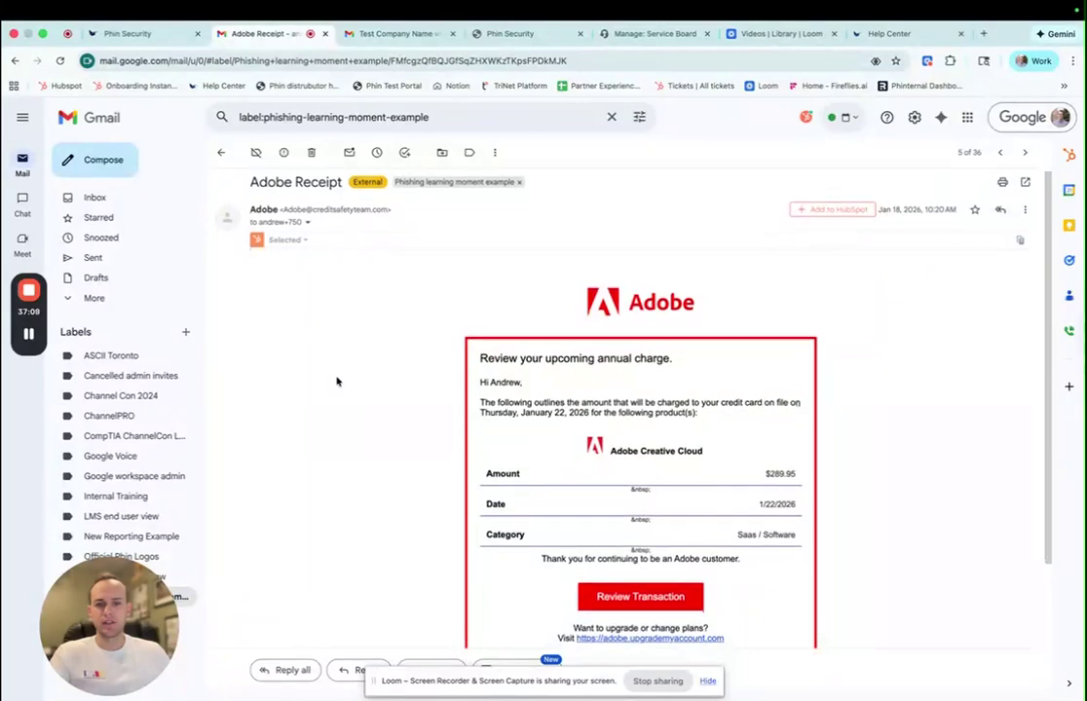
pyautogui.scroll(-2, 336, 381)
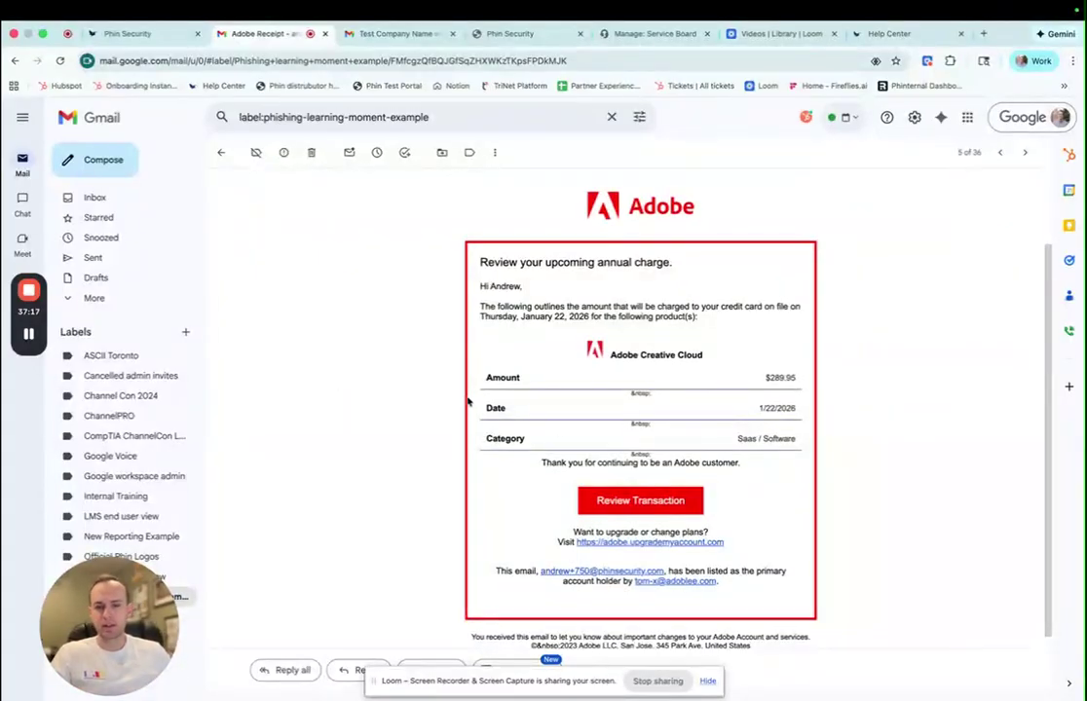
# - Follow the Adobe Receipt phishing link and step through every tip, including the spoofed domain, to Done
pyautogui.click(625, 503)
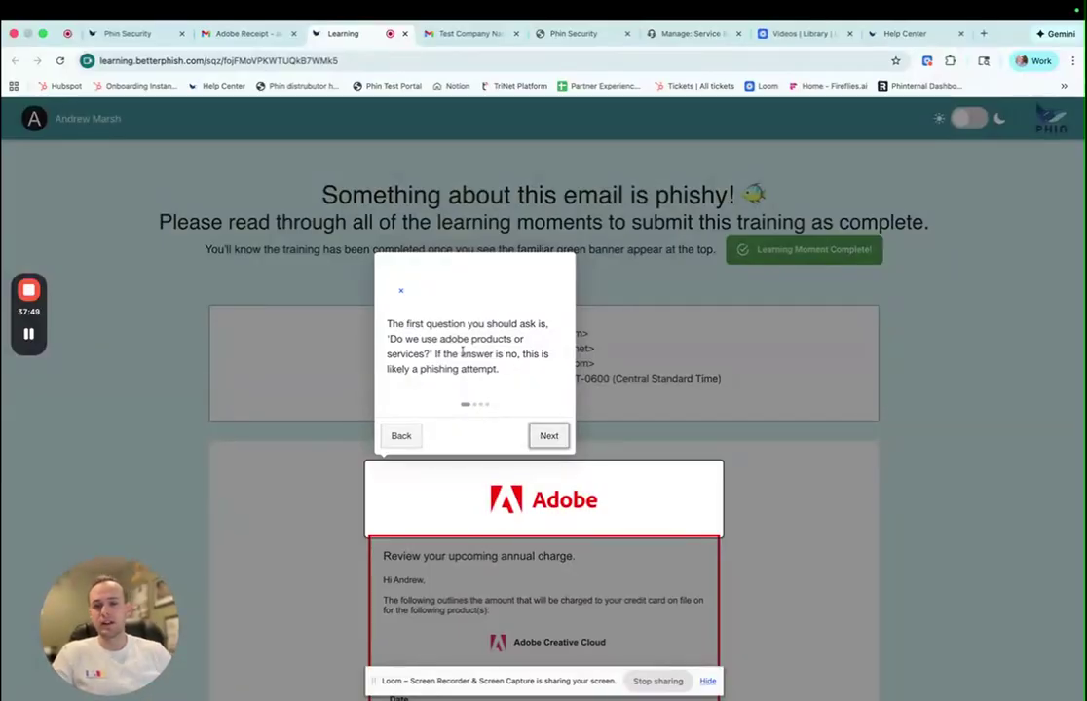
pyautogui.click(549, 437)
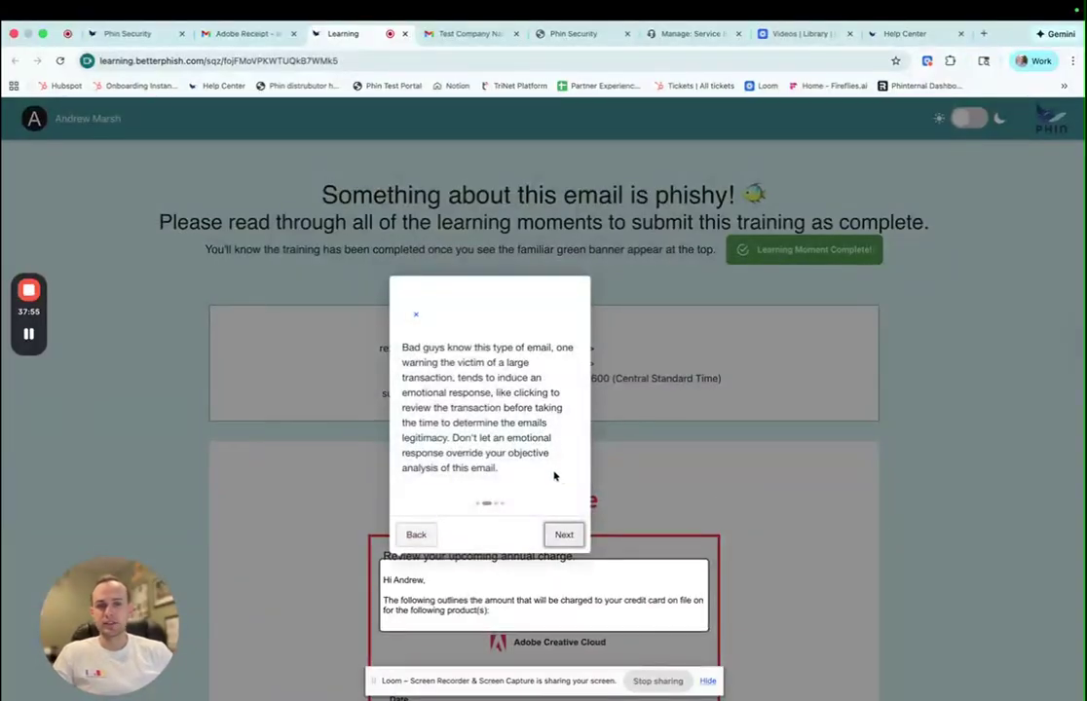
pyautogui.click(562, 541)
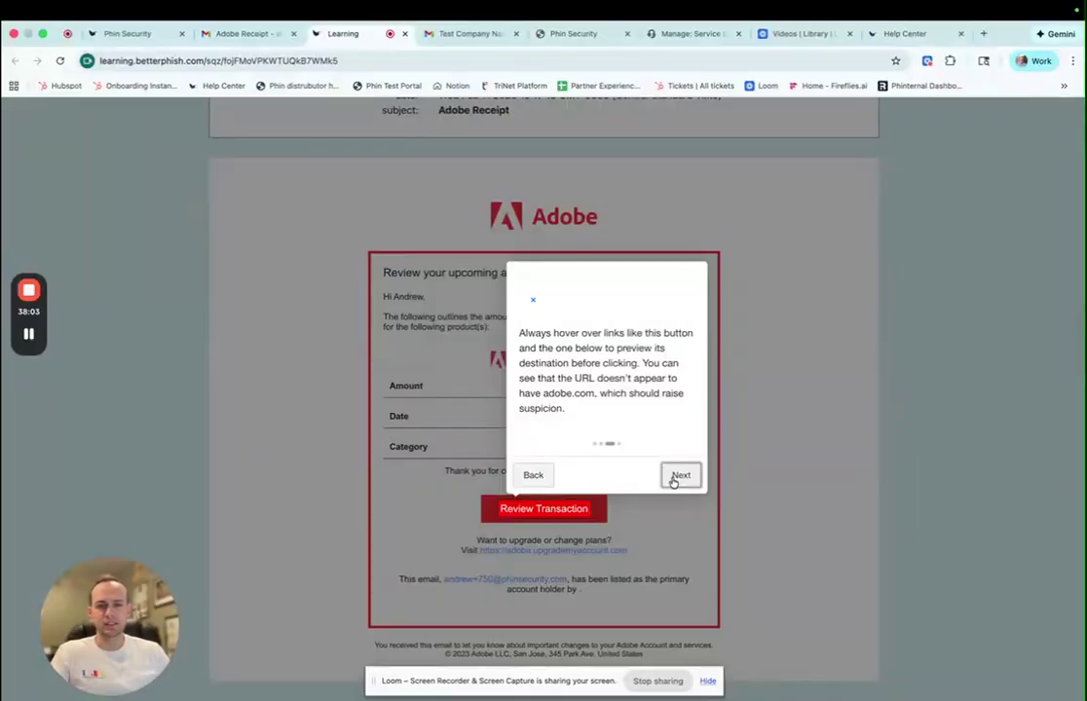
pyautogui.click(680, 476)
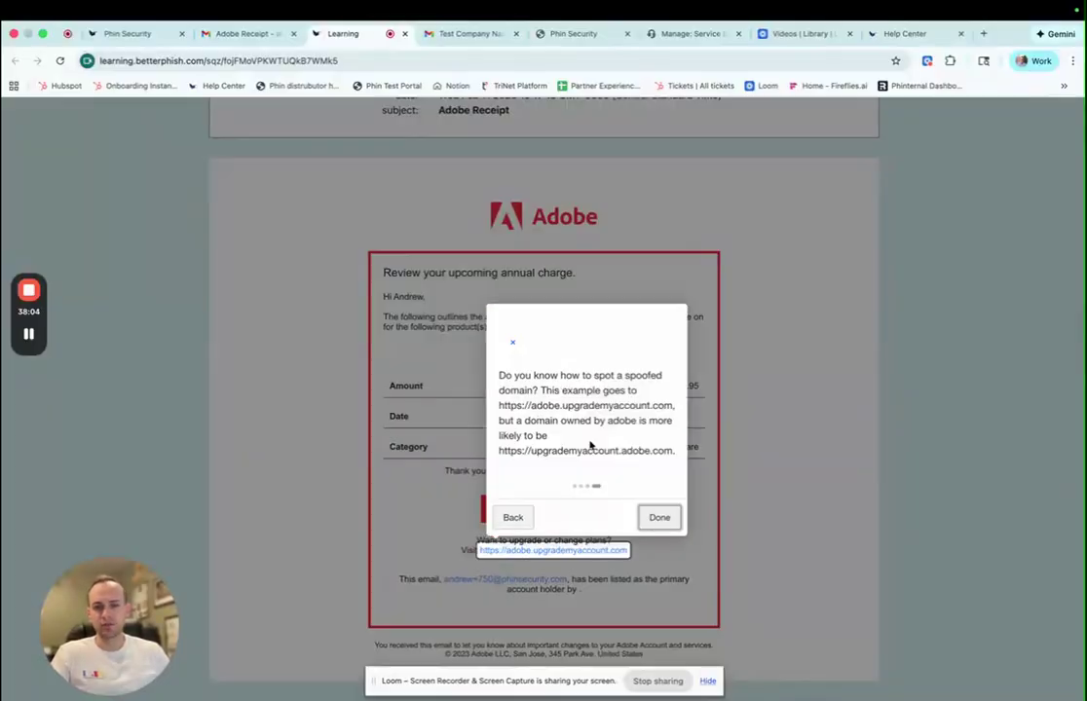
pyautogui.click(655, 513)
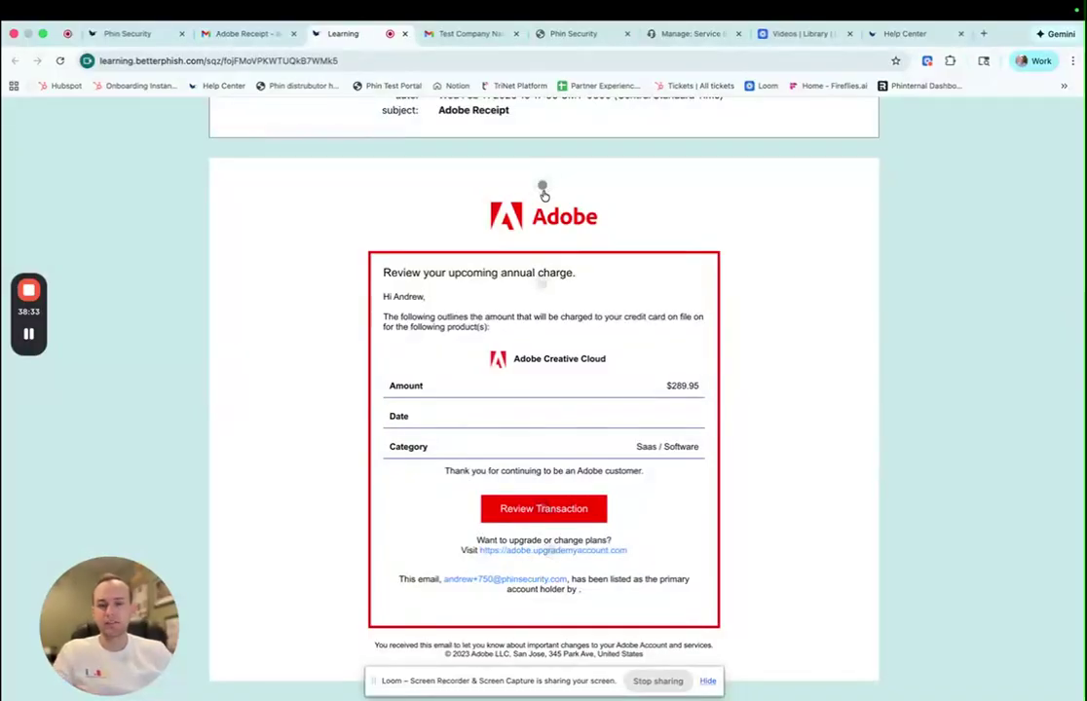
# - Close the Learning tab and reach the assigned courses via the reminder email's Click to View
pyautogui.click(403, 34)
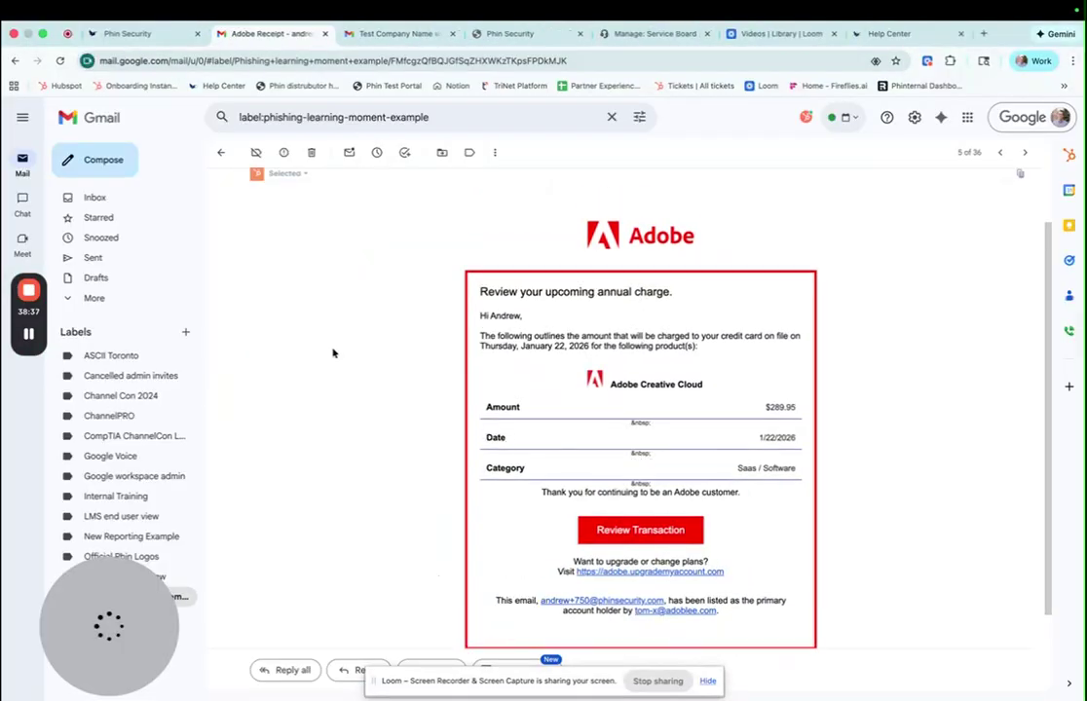
pyautogui.click(350, 33)
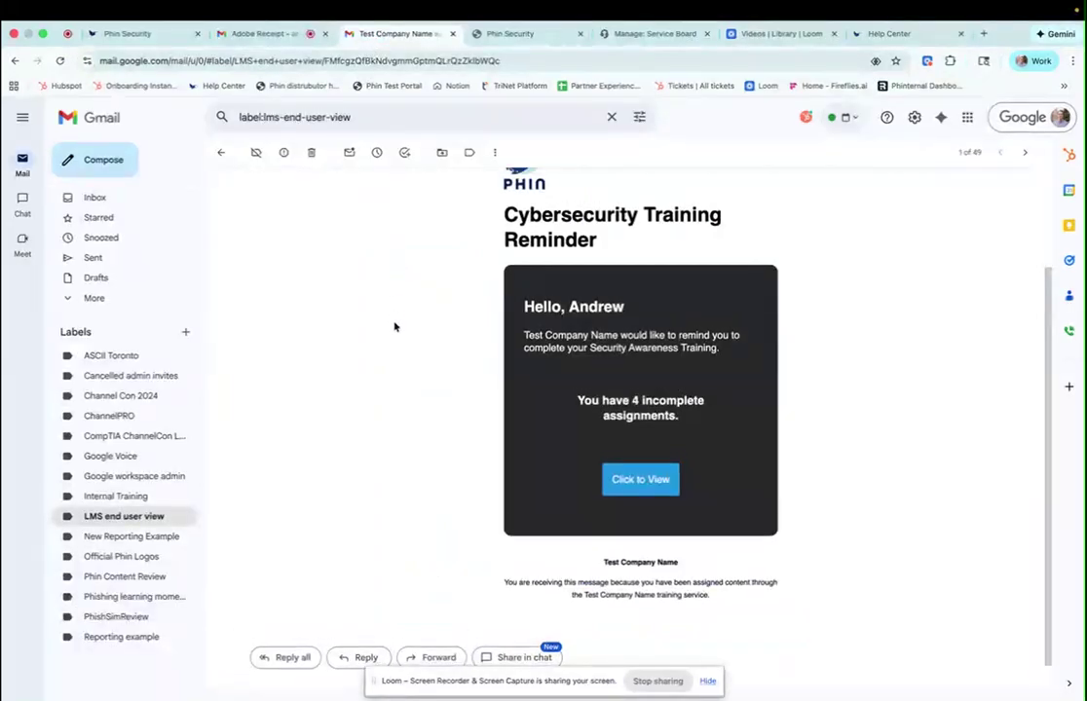
pyautogui.scroll(3, 400, 274)
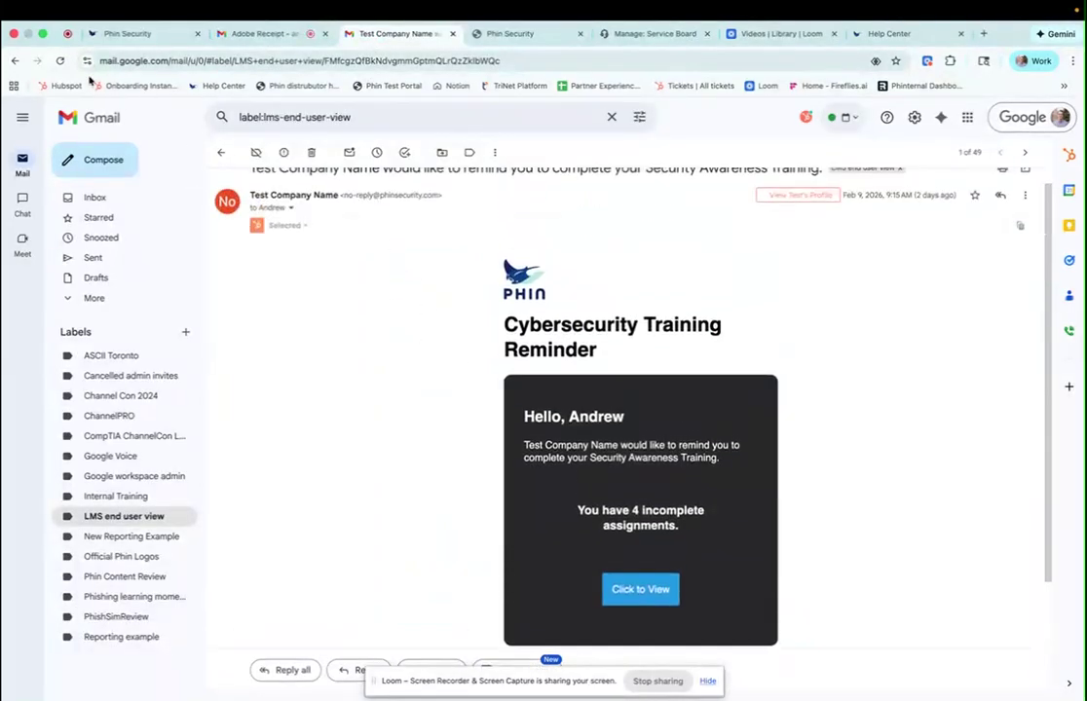
pyautogui.click(638, 590)
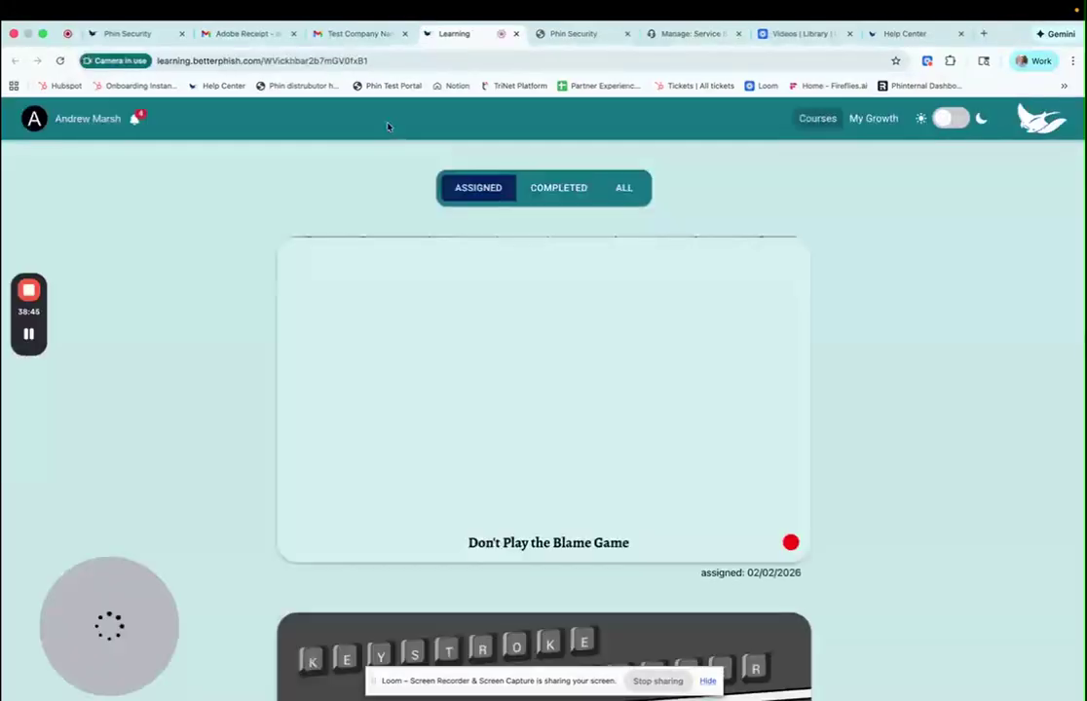
pyautogui.click(363, 34)
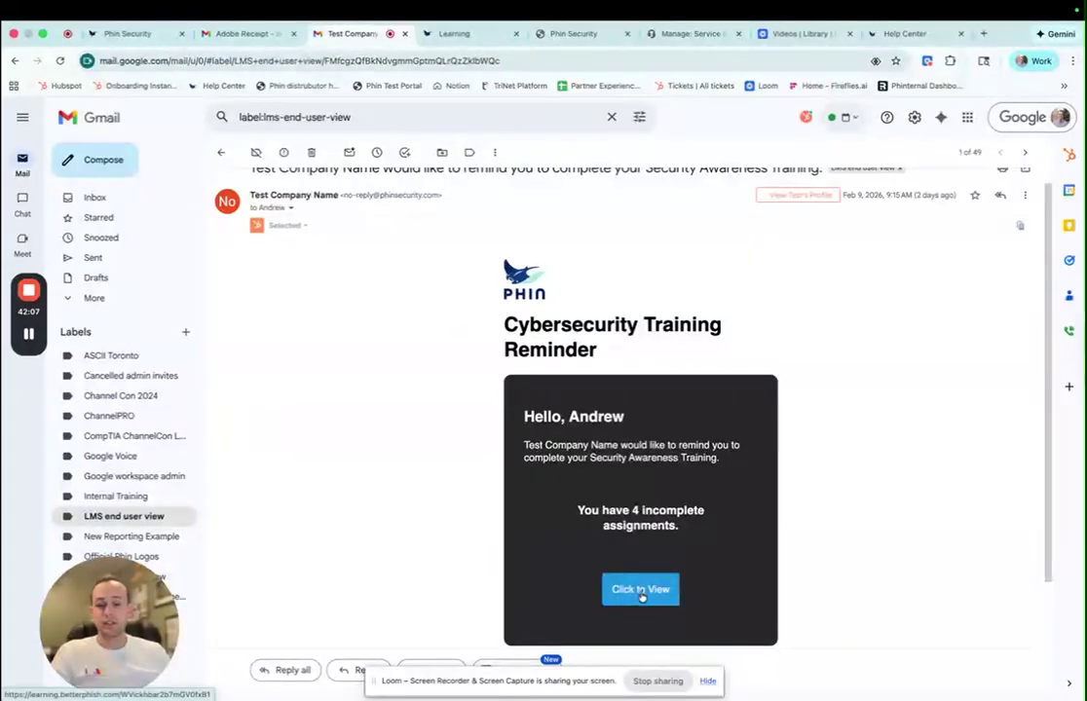
pyautogui.moveTo(606, 356); pyautogui.dragTo(505, 350)
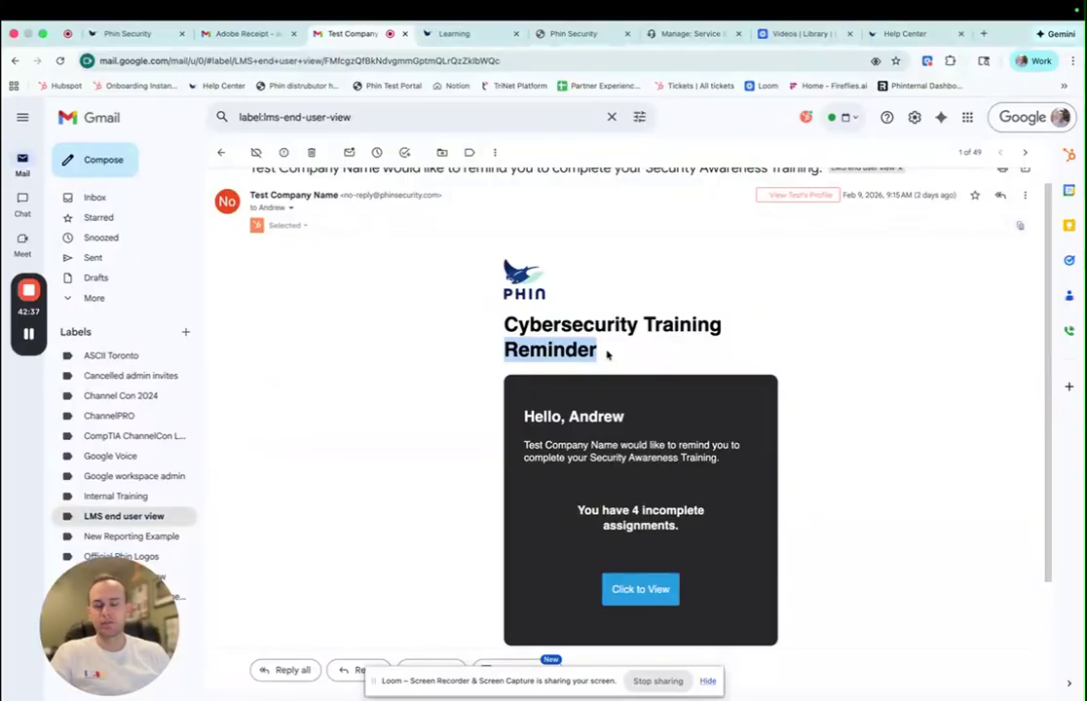
pyautogui.click(476, 39)
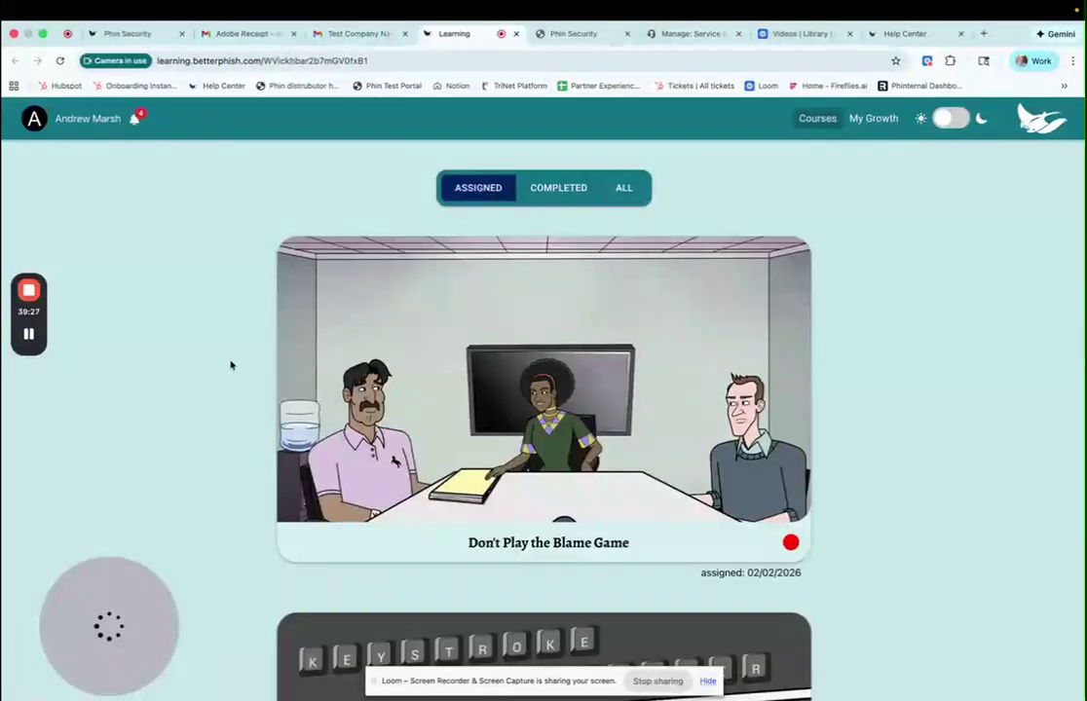
pyautogui.scroll(-3, 526, 341)
pyautogui.click(504, 323)
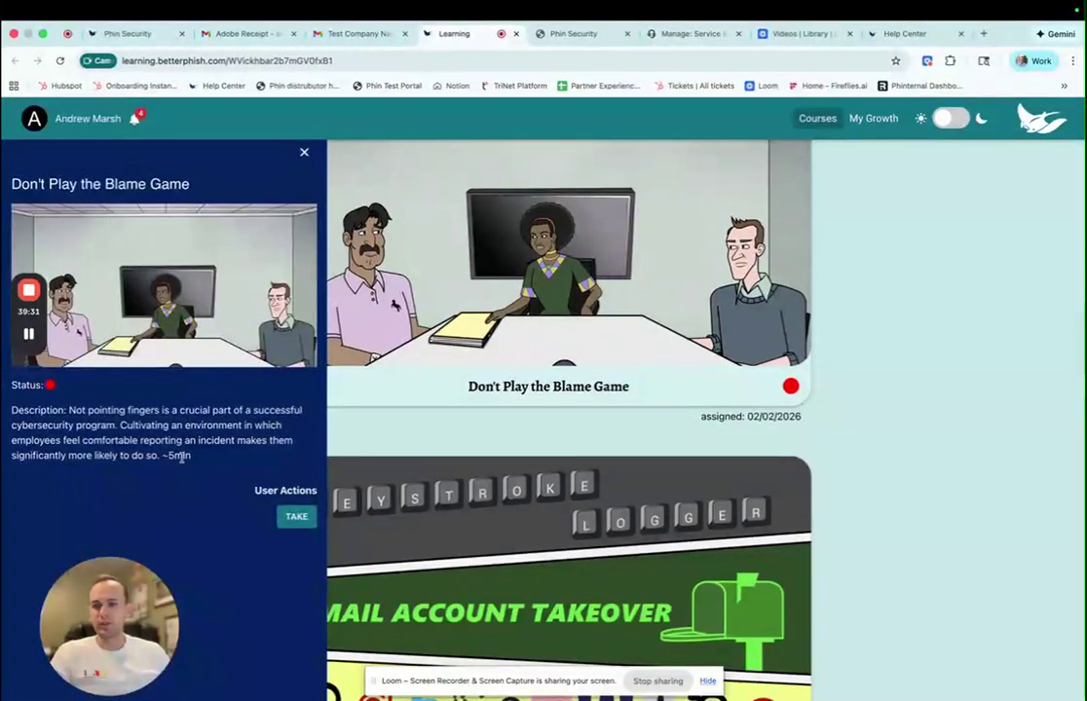
pyautogui.click(303, 152)
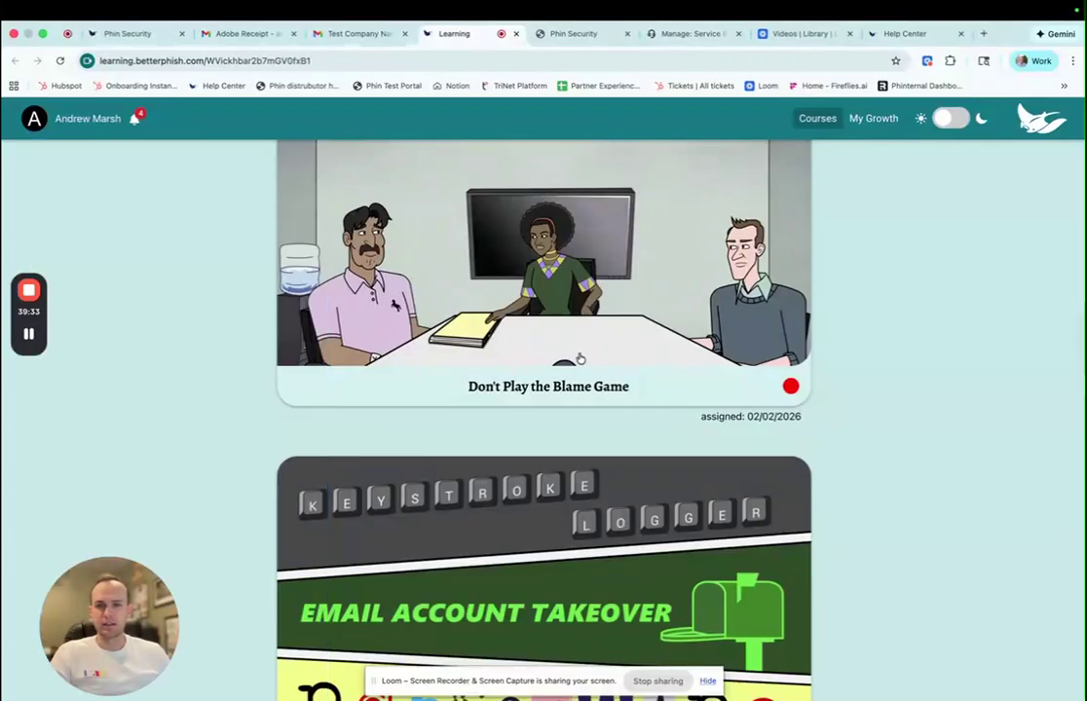
pyautogui.scroll(2, 577, 358)
pyautogui.click(545, 190)
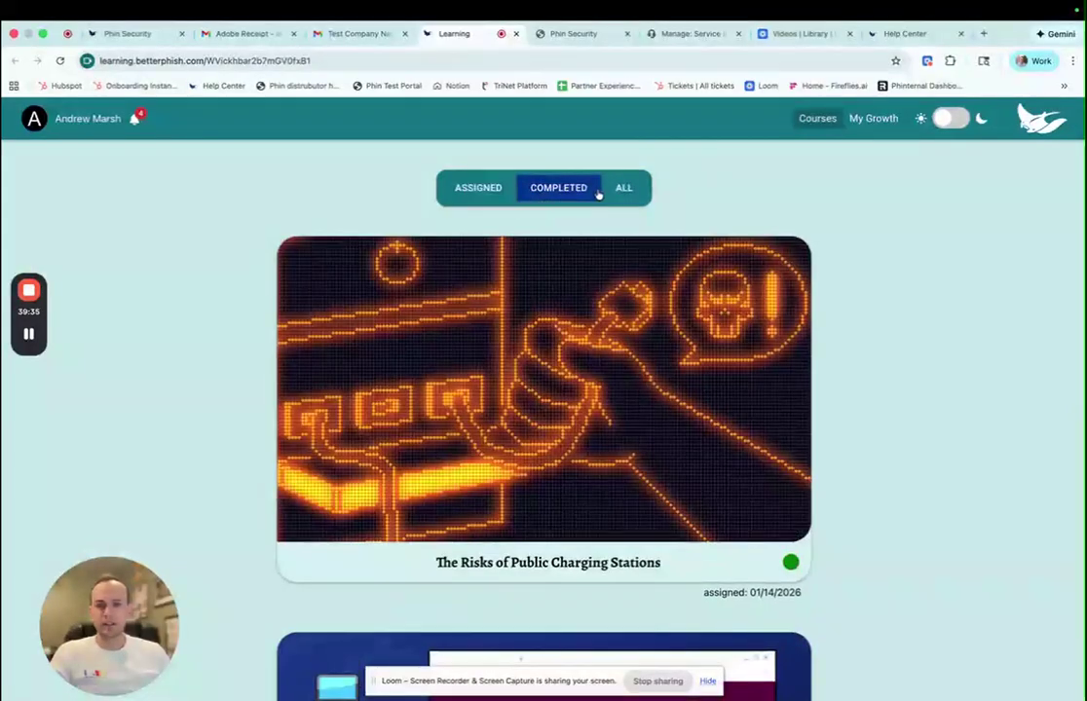
pyautogui.click(609, 191)
pyautogui.click(478, 190)
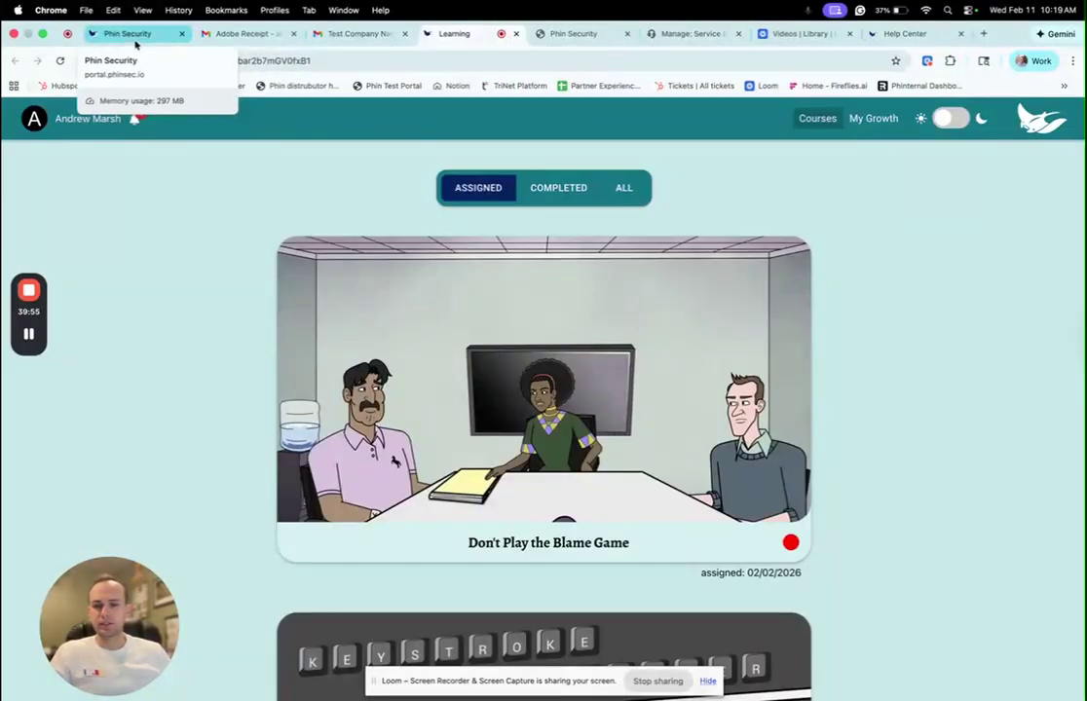
pyautogui.click(135, 39)
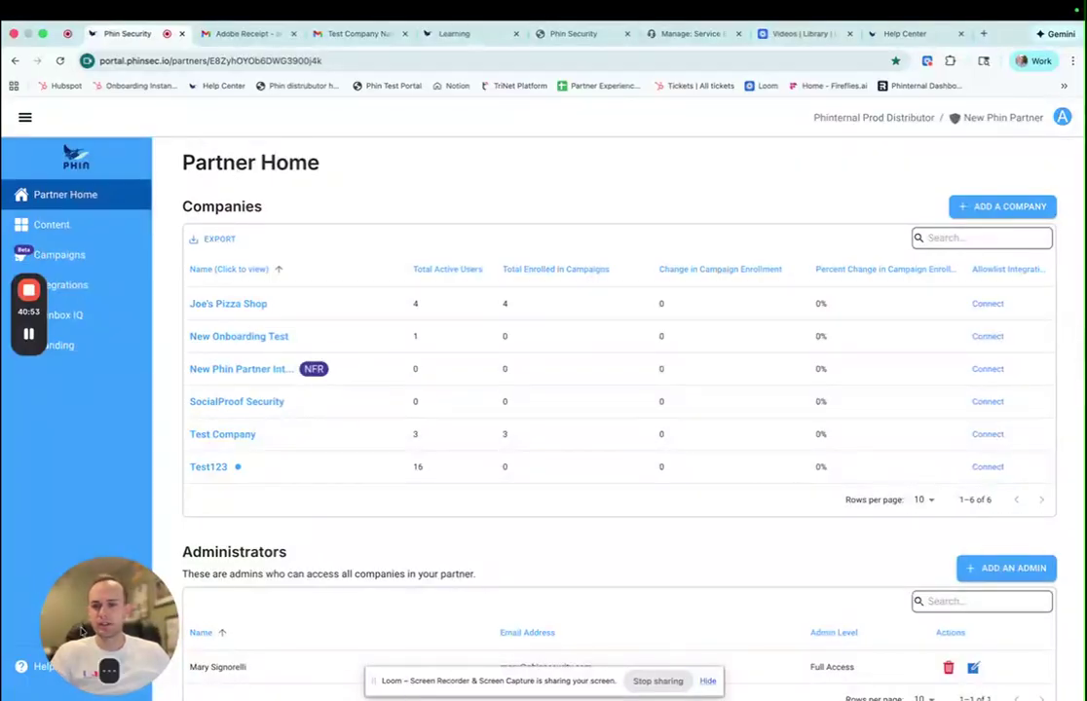
# - Open Help & Documentation from Help & Support, browse the Help Center, then open Phin's website
pyautogui.click(57, 672)
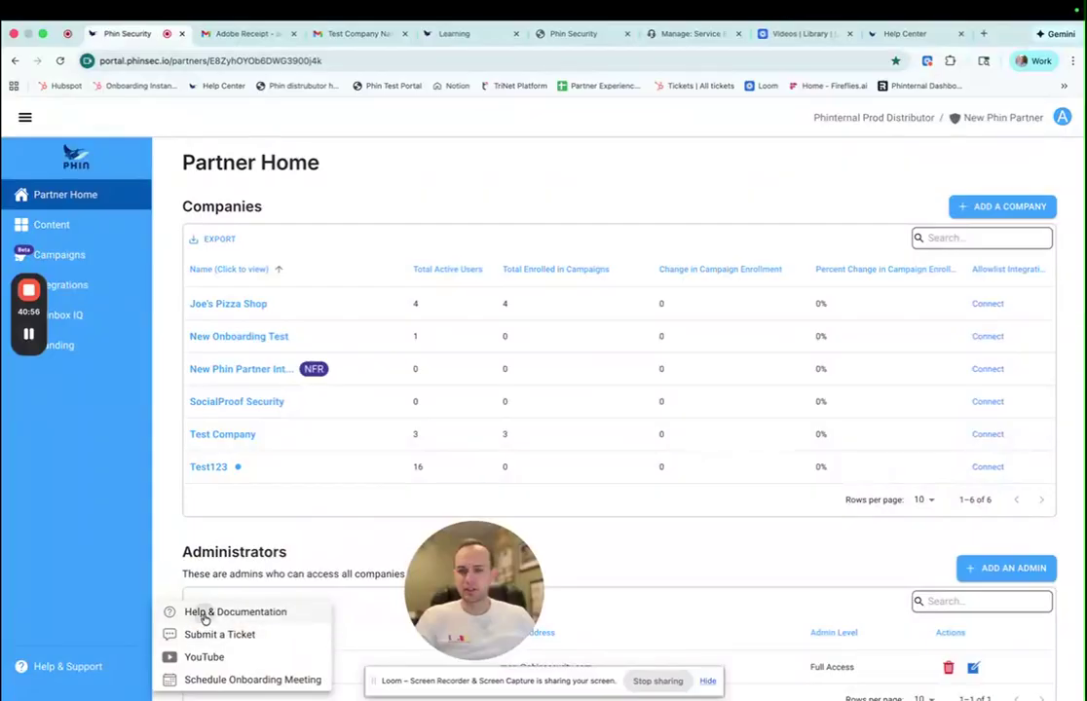
pyautogui.click(204, 613)
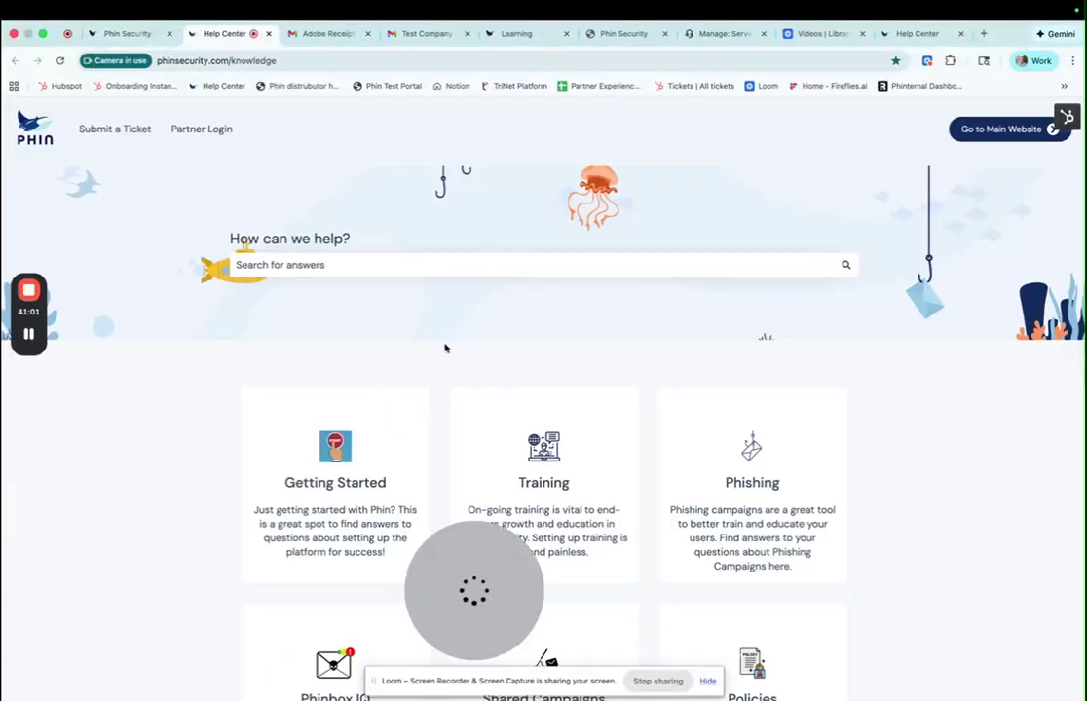
pyautogui.scroll(-3, 443, 345)
pyautogui.scroll(-8, 440, 343)
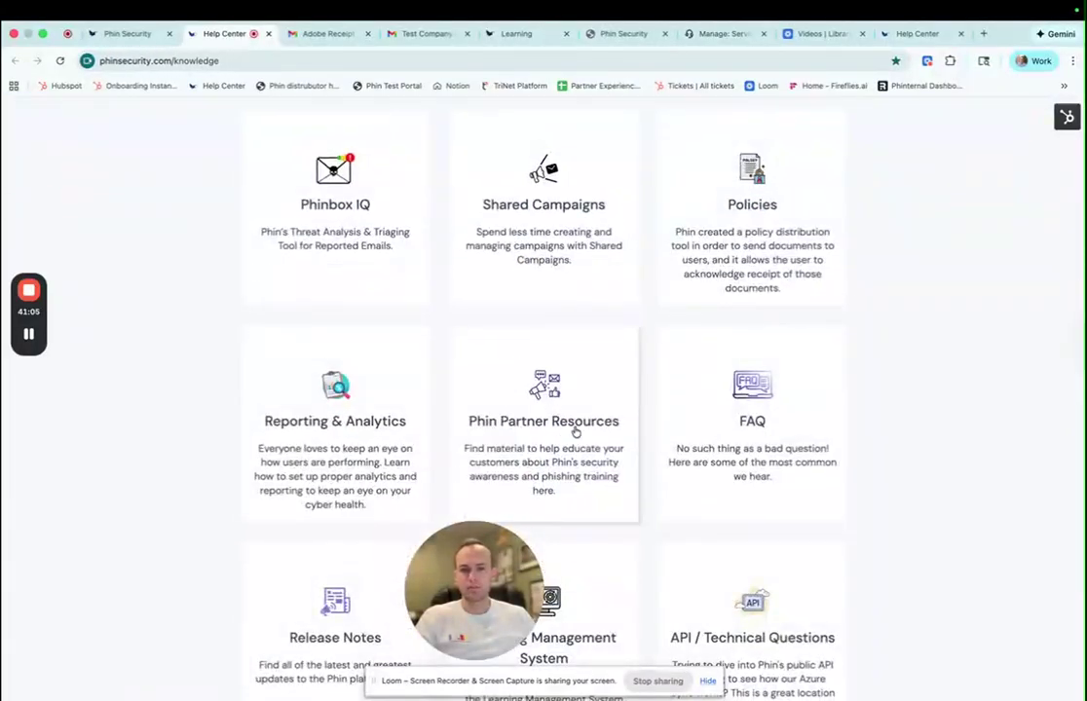
pyautogui.scroll(6, 537, 433)
pyautogui.scroll(4, 537, 436)
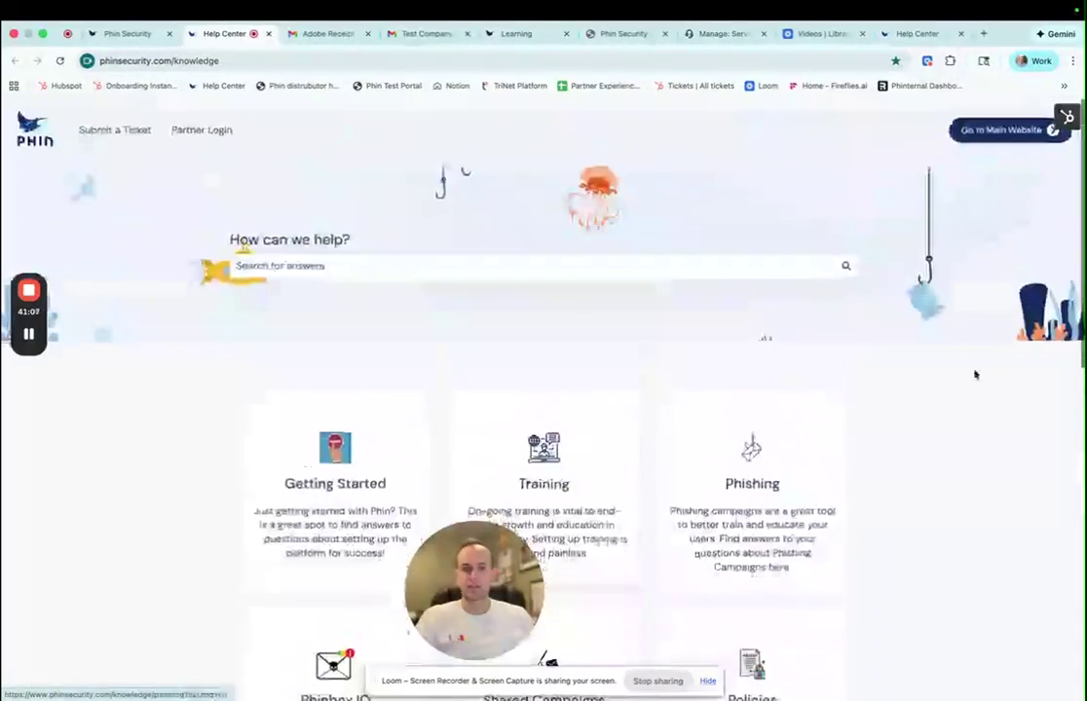
pyautogui.click(1005, 130)
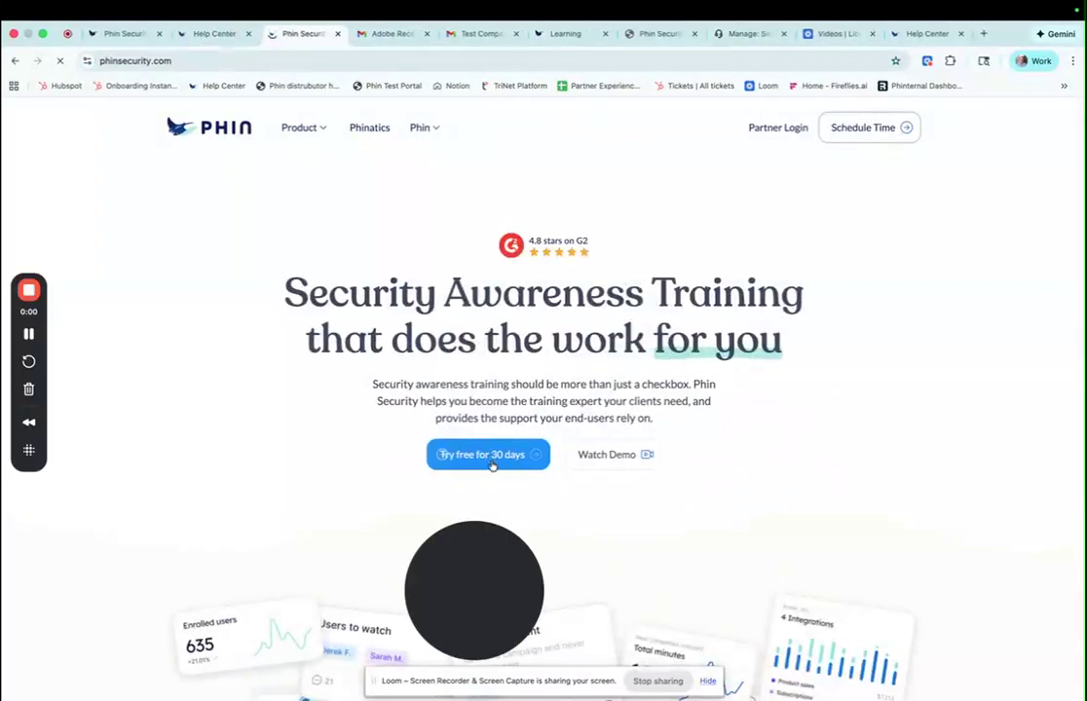
# - Leave the Help Center and return to Partner Home, listing six companies including Test123 with 16 active users
pyautogui.scroll(-3, 344, 430)
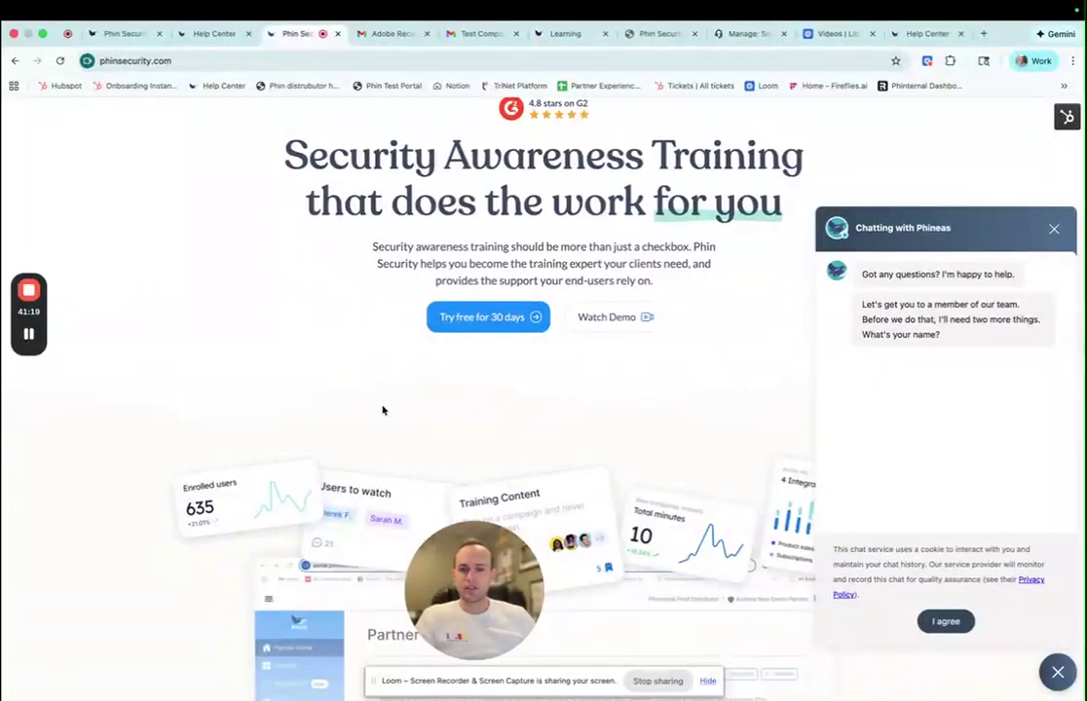
pyautogui.click(122, 37)
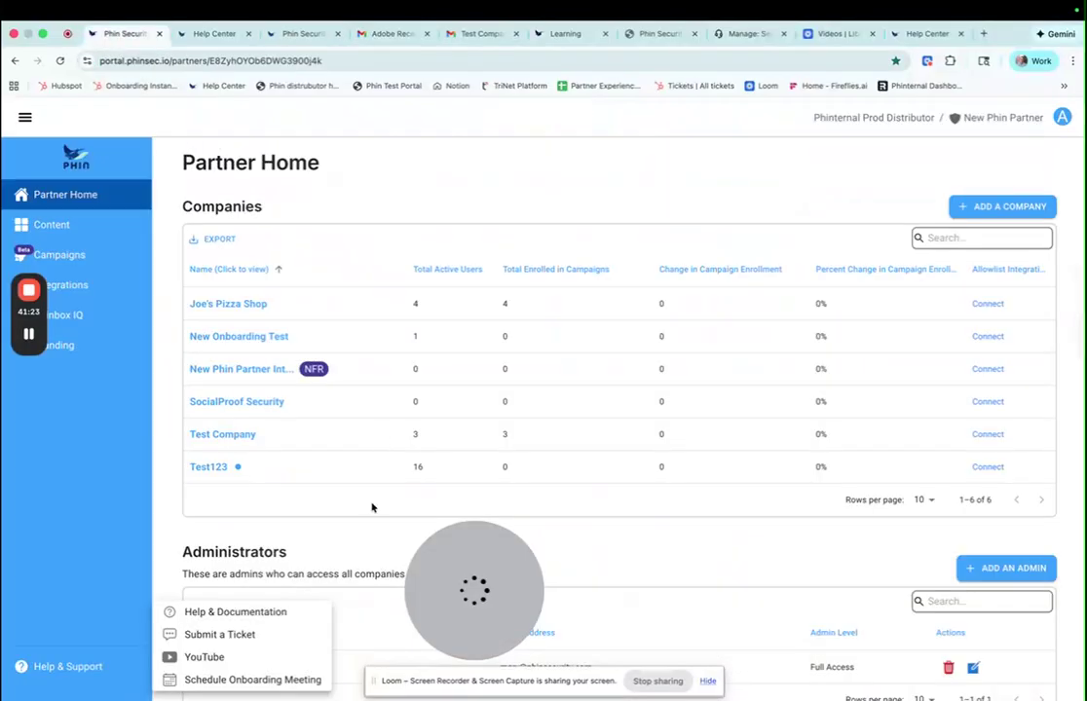